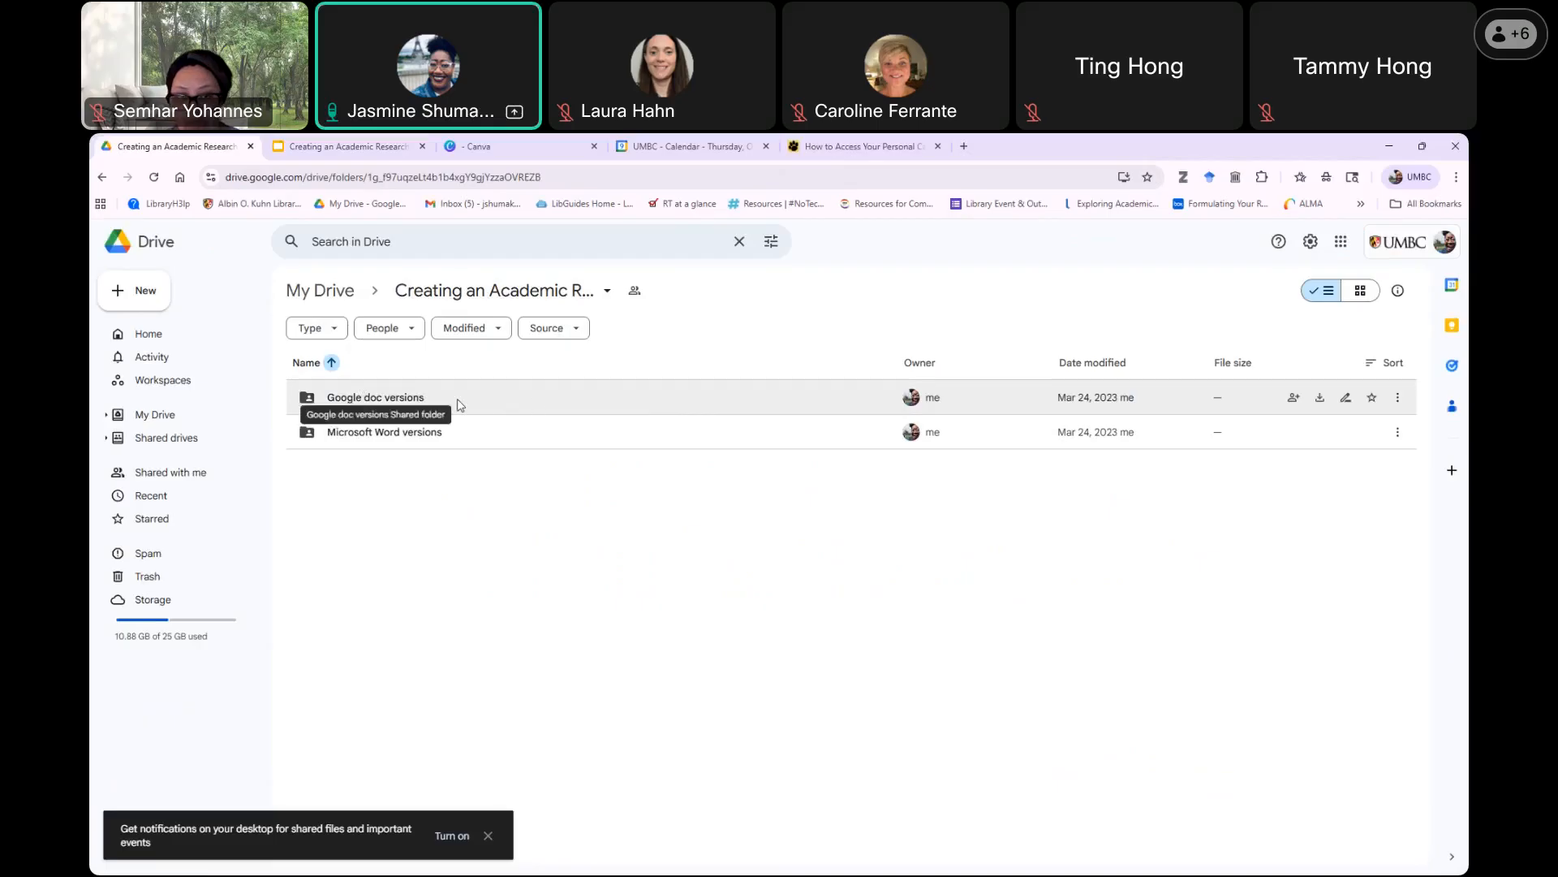
Open the Canva Best Practices document in the Google doc versions folder, review its template and design instructions, and close it.
double_click(538, 404)
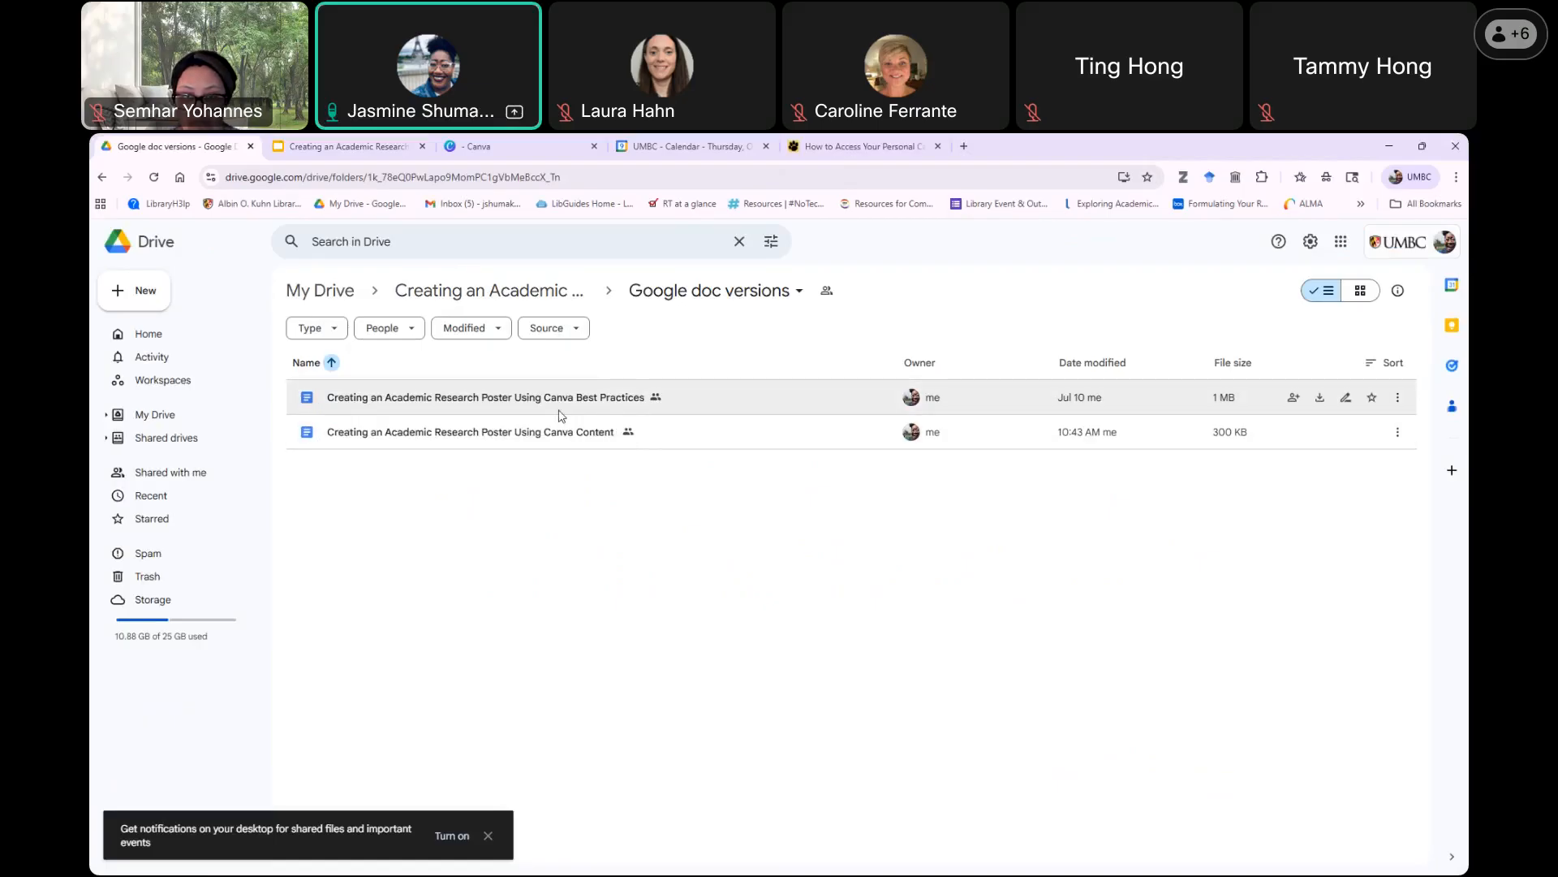
double_click(587, 402)
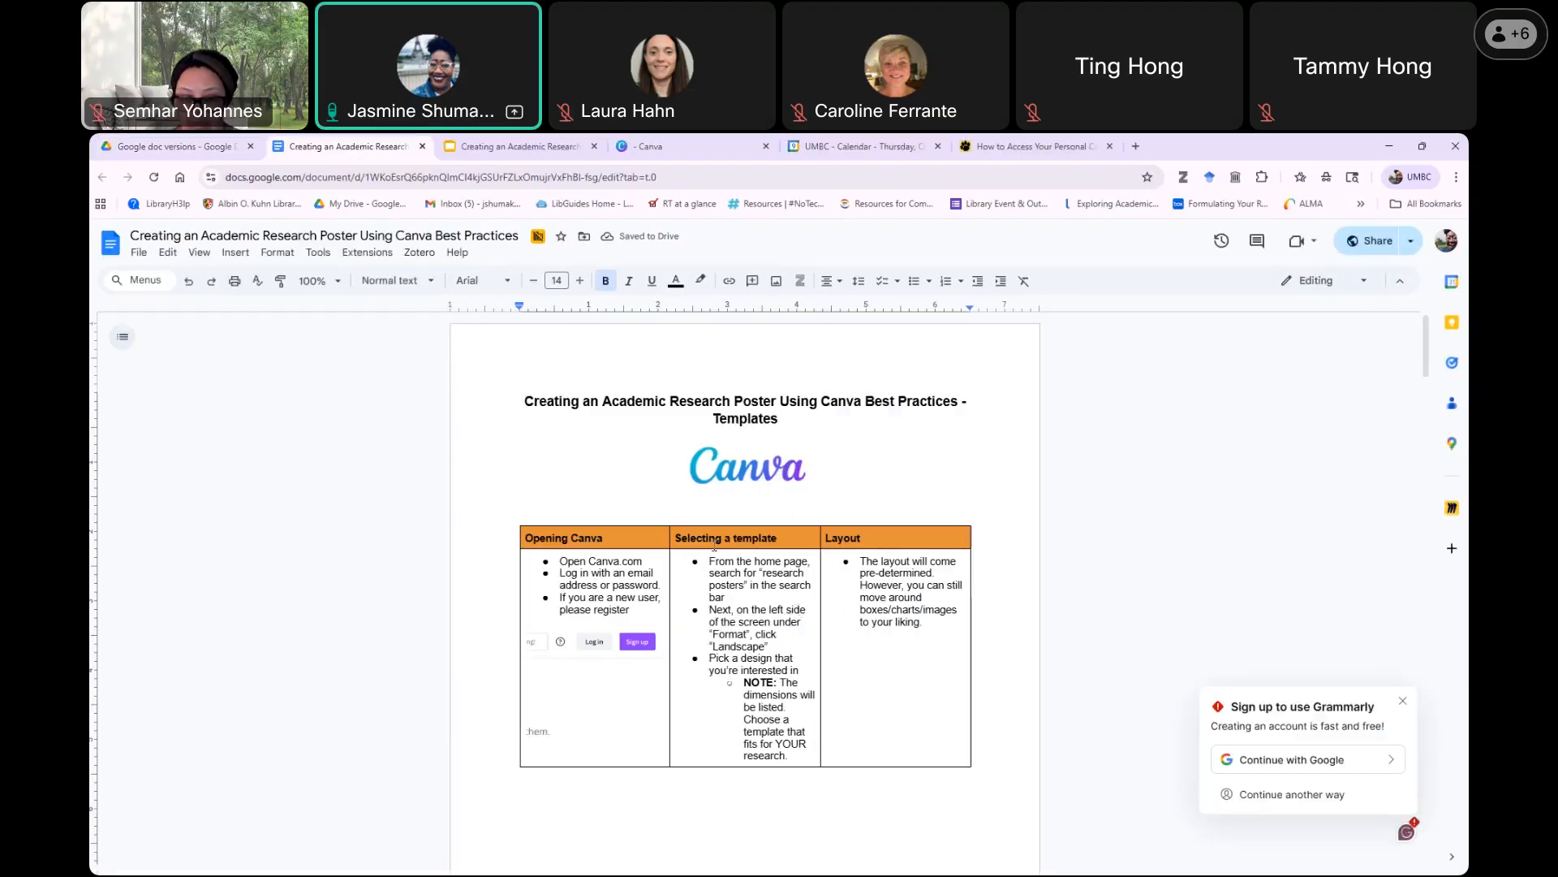
scroll(747, 656, "down", 5)
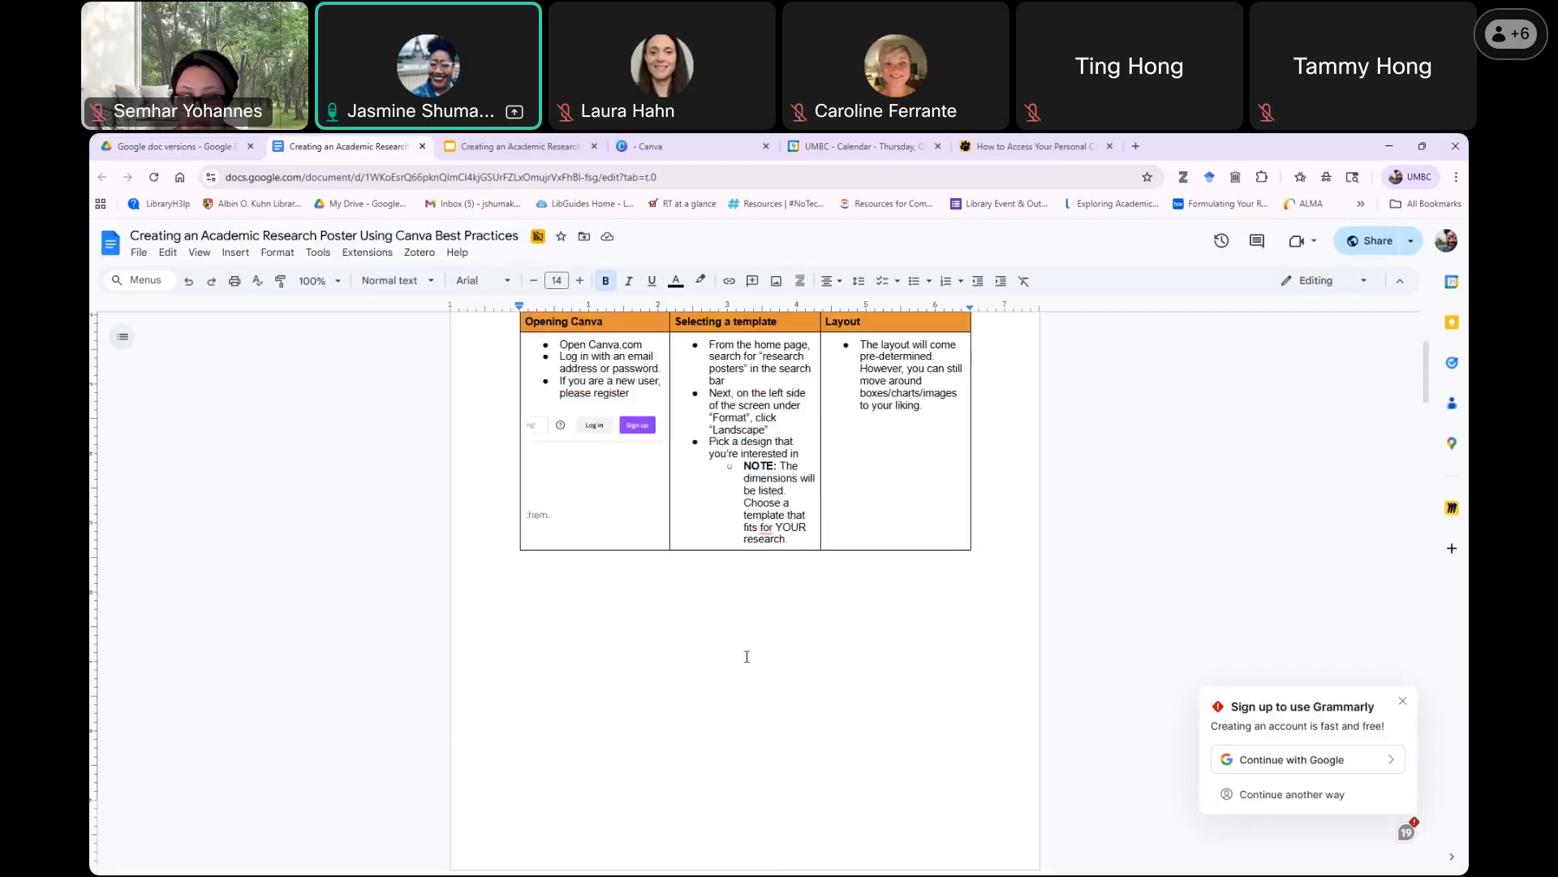
scroll(747, 656, "down", 6)
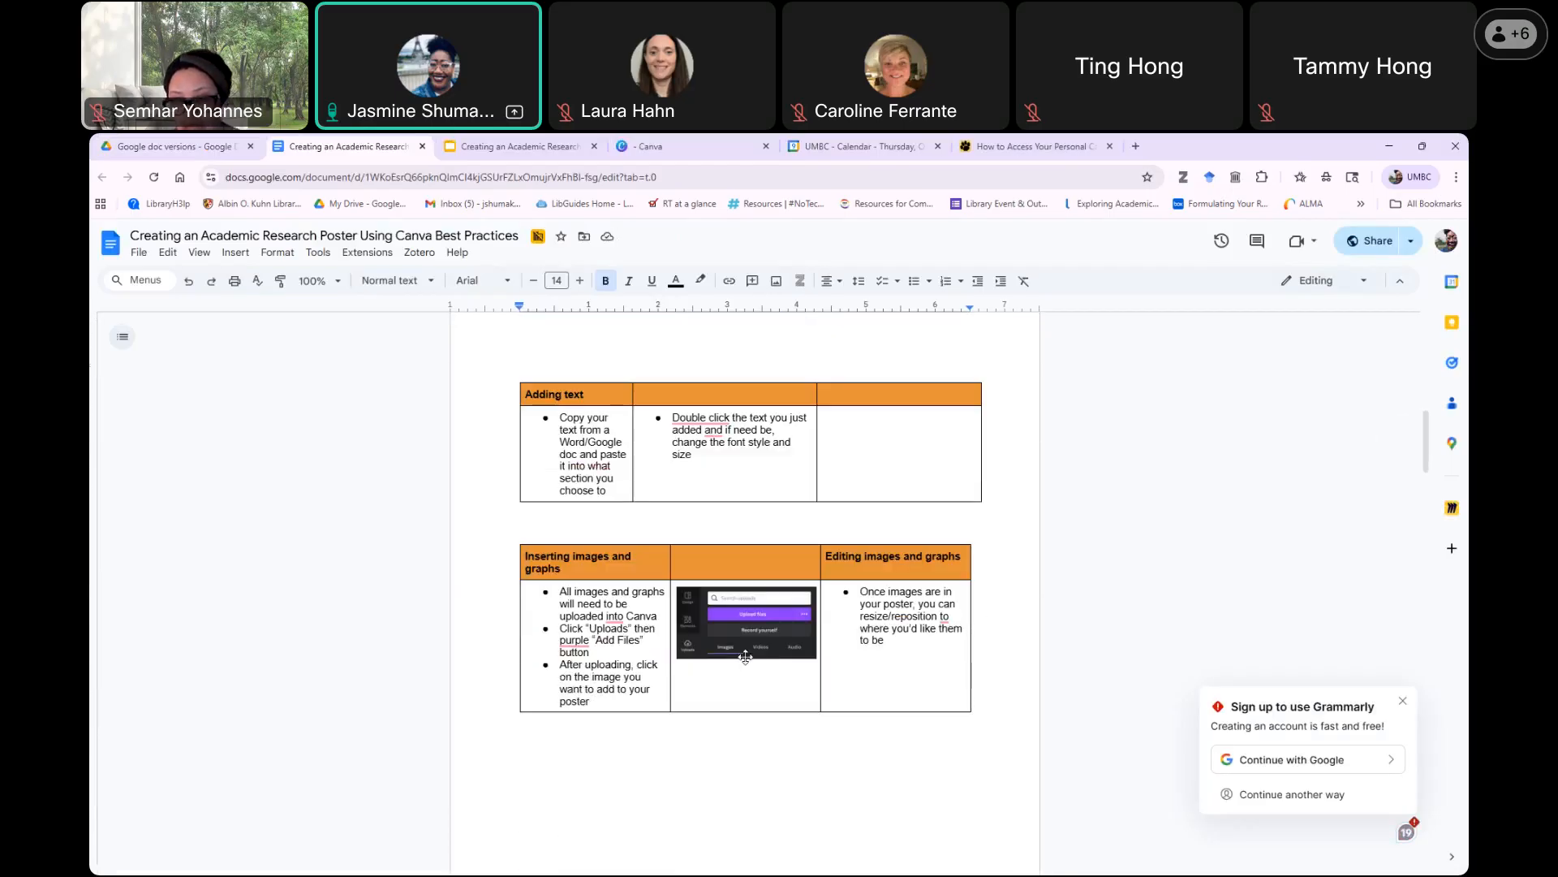
scroll(708, 609, "down", 5)
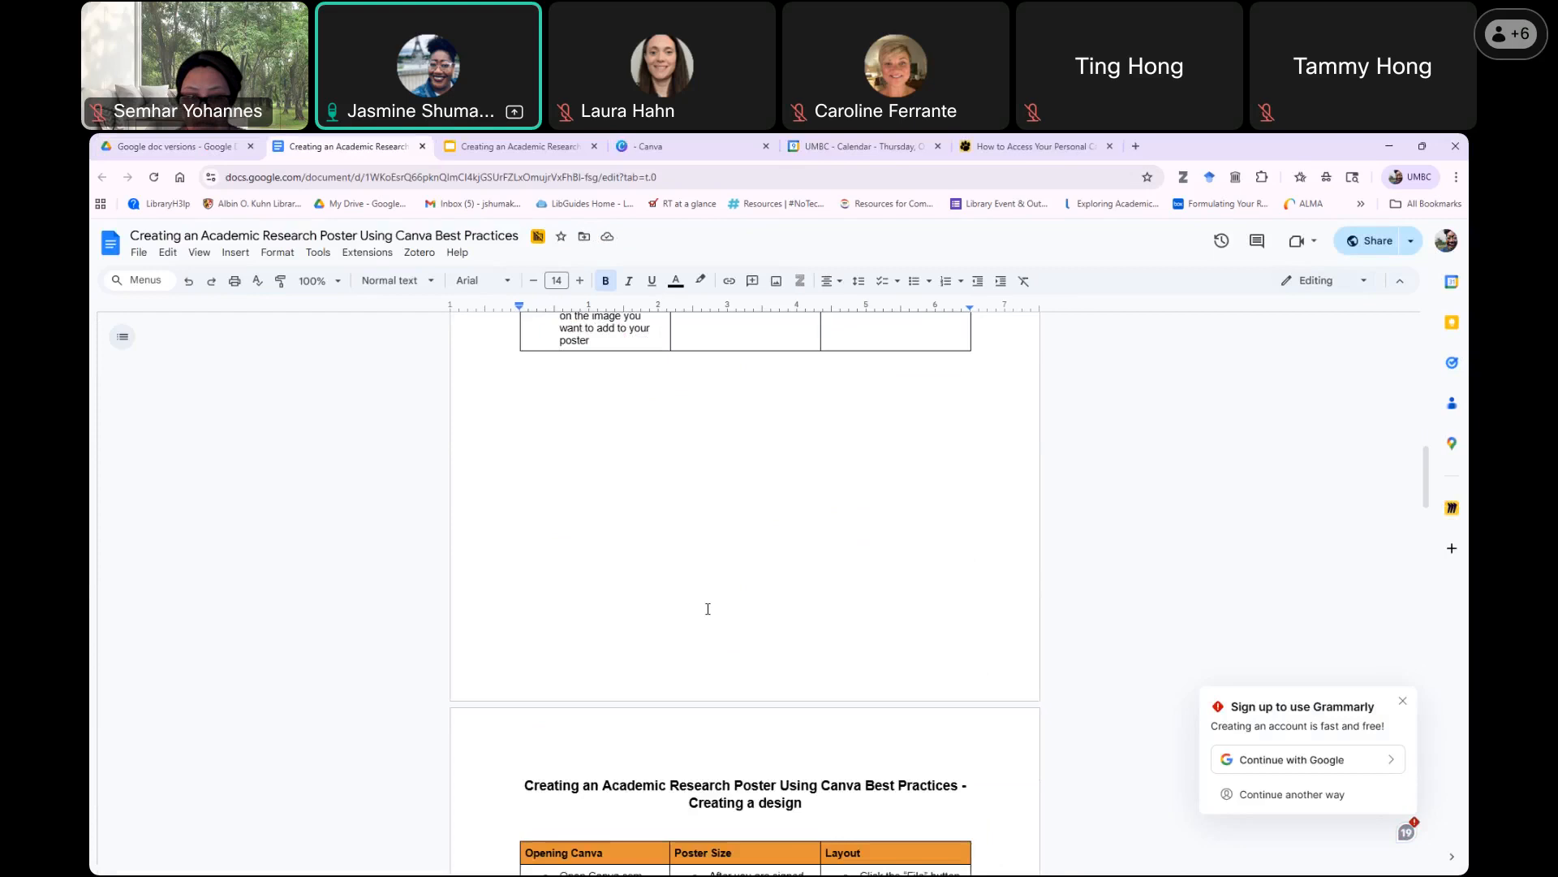
scroll(708, 609, "down", 8)
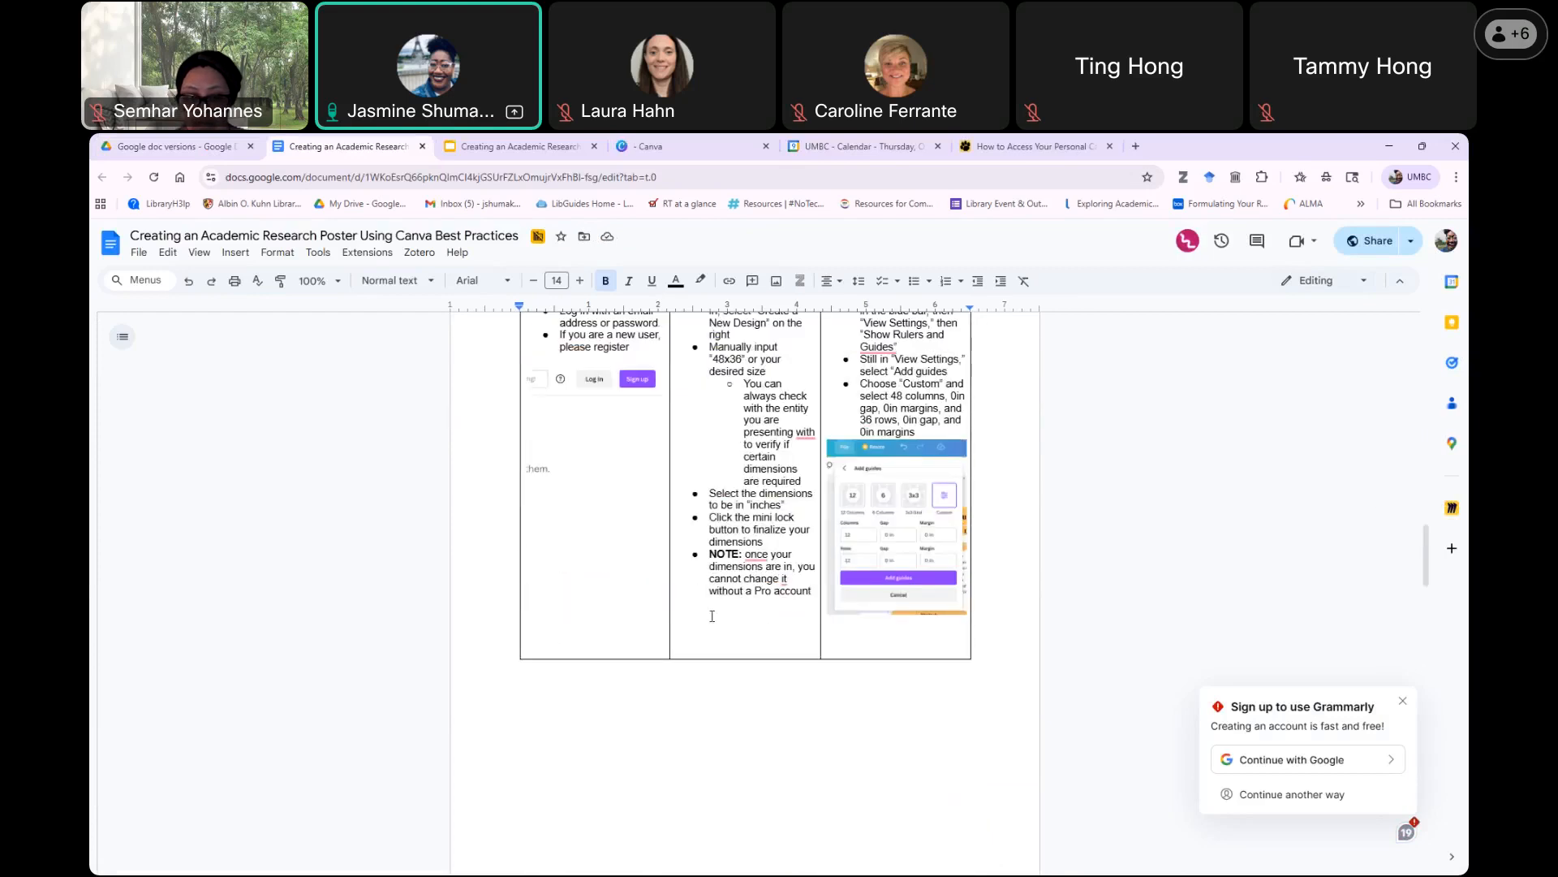
scroll(711, 616, "down", 4)
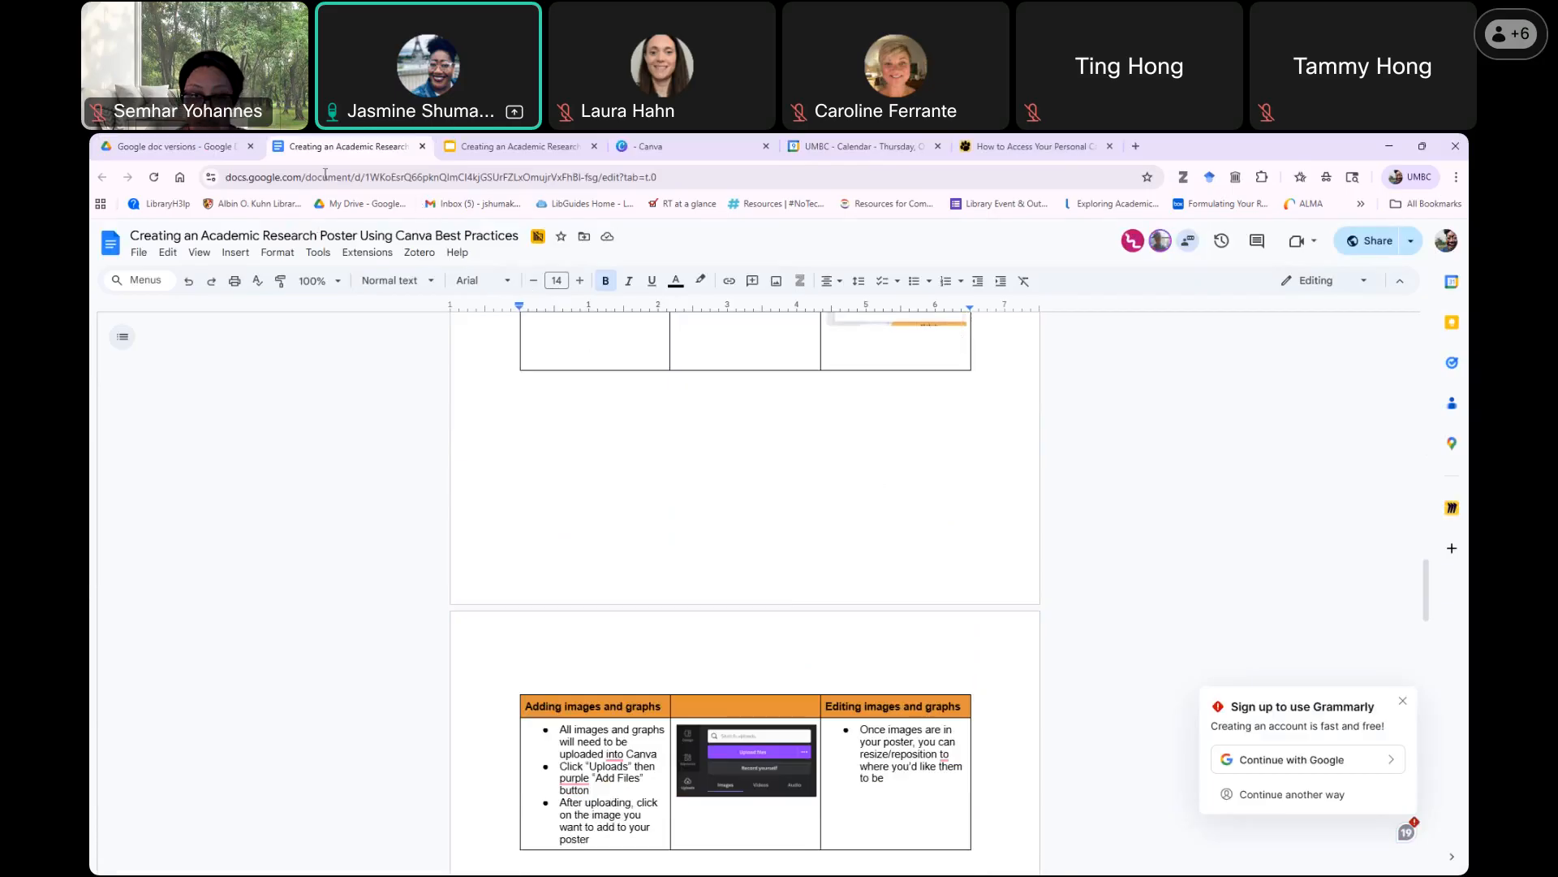
left_click(422, 146)
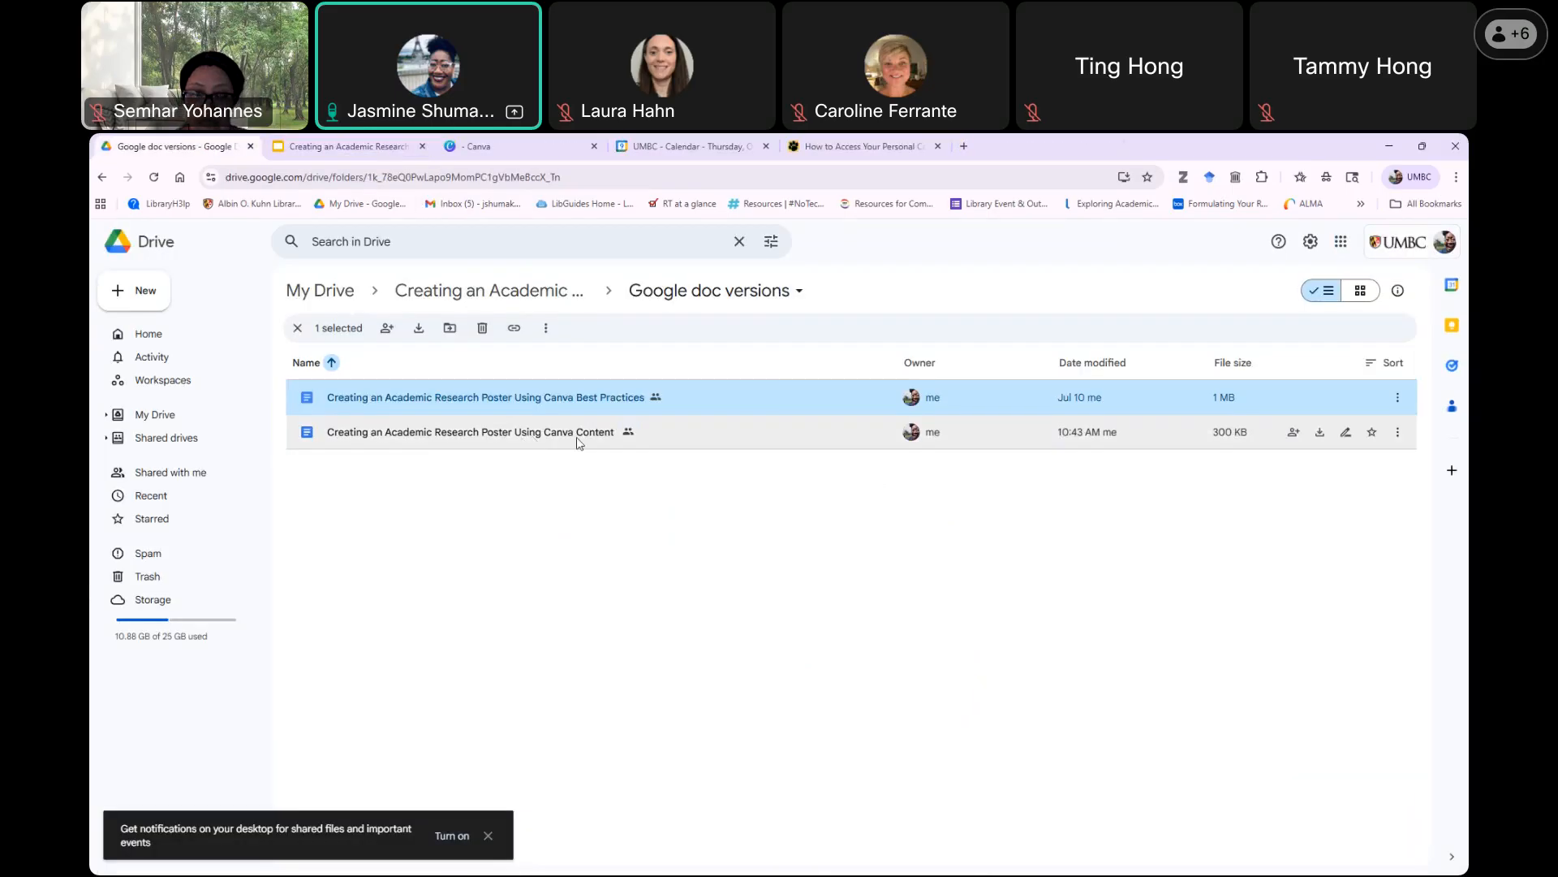
Open the Canva Content document and examine its poster layout, font sizes, font style, colors and sample section text.
double_click(517, 435)
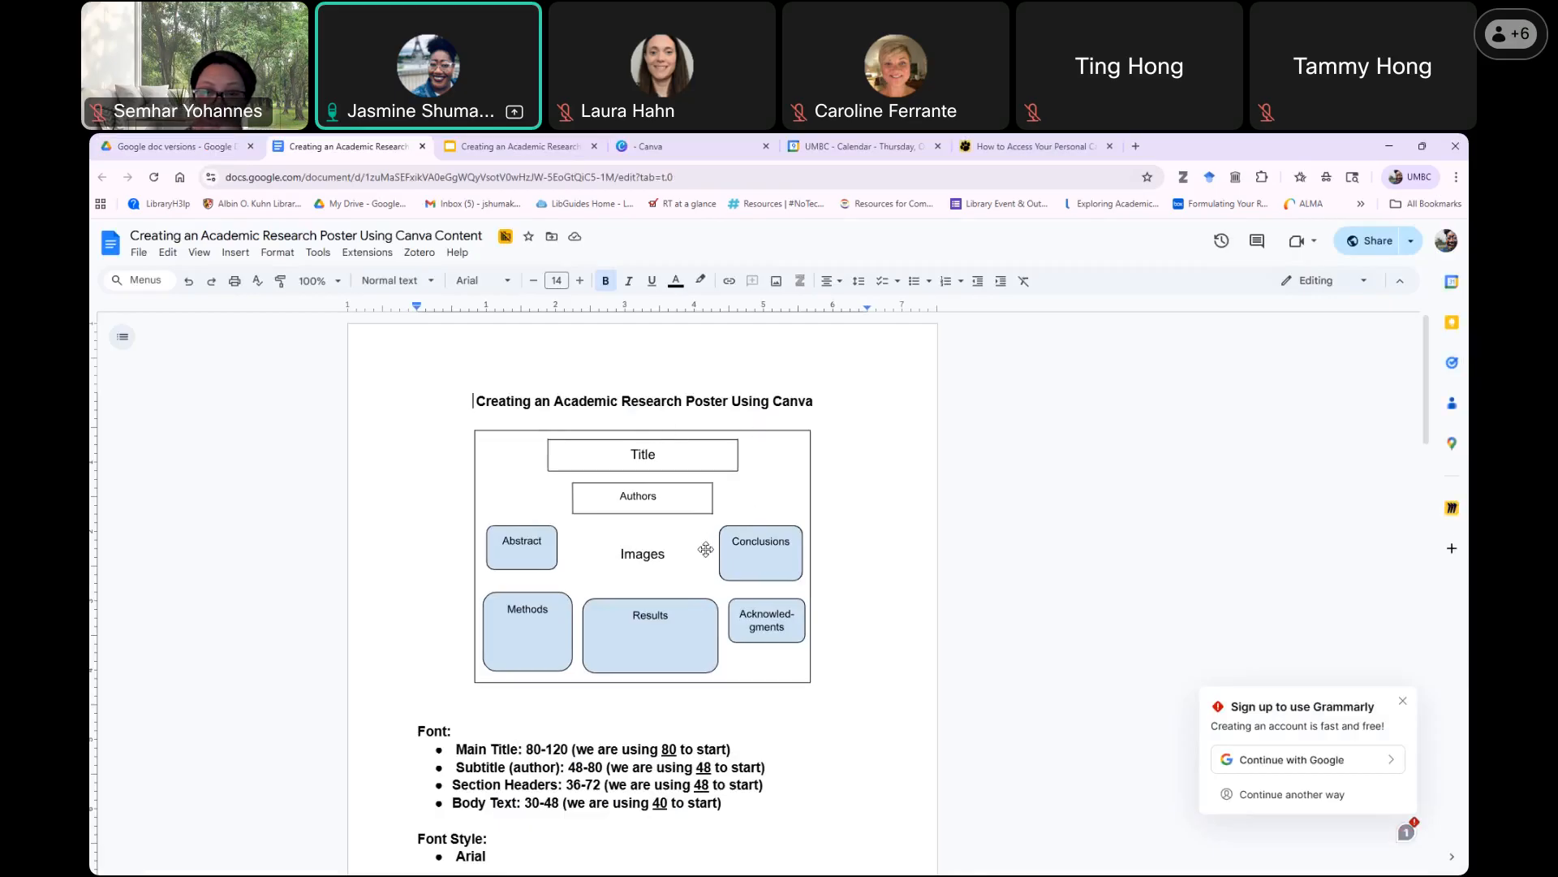
scroll(706, 550, "down", 2)
scroll(705, 560, "down", 2)
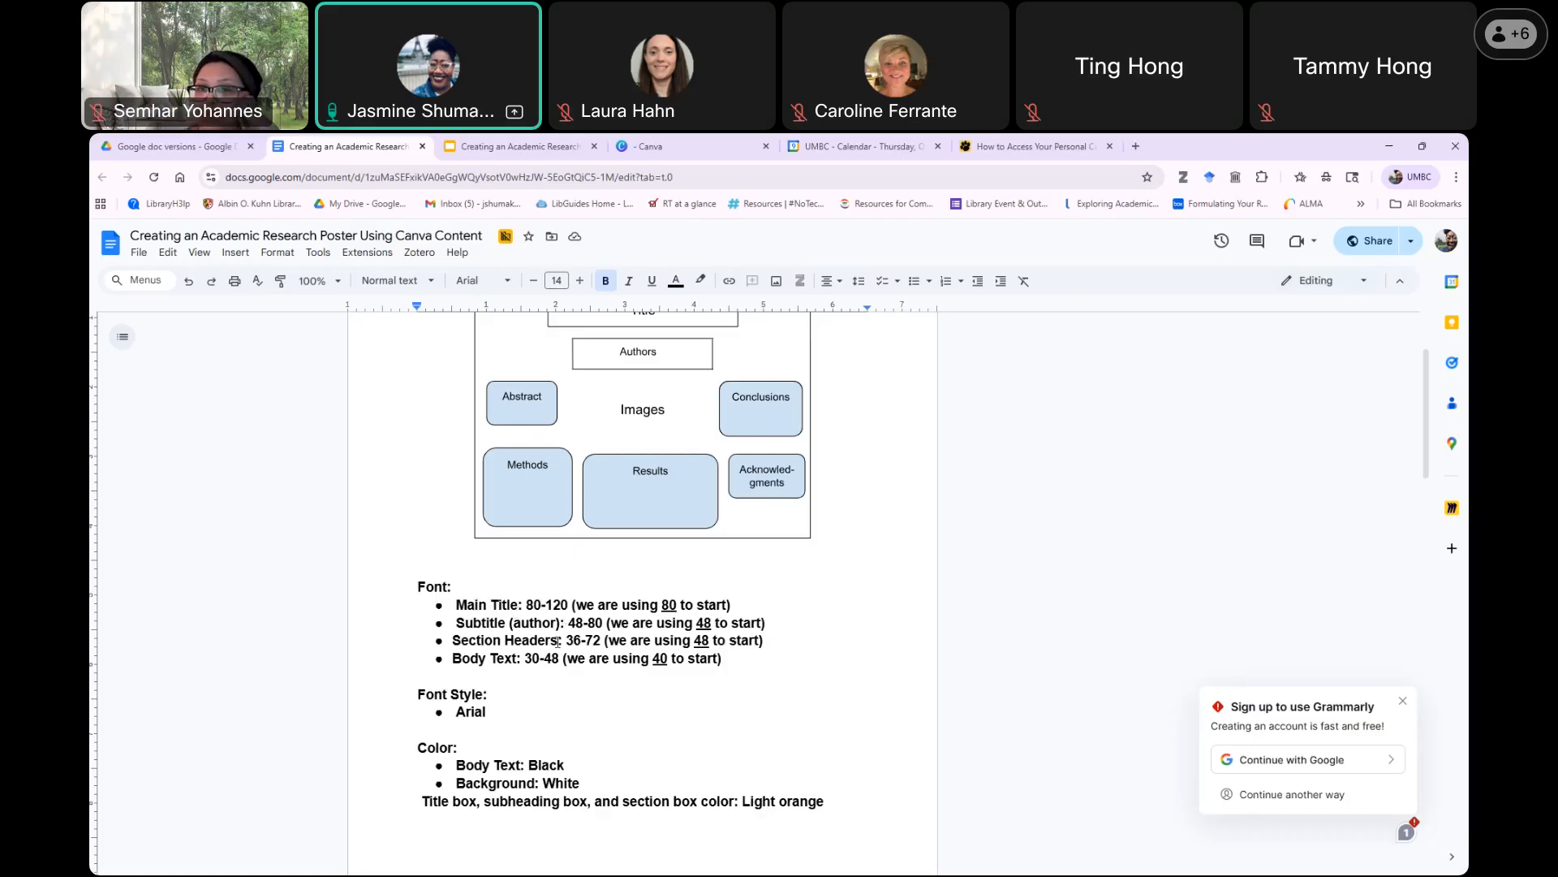
left_click_drag(524, 605, 568, 604)
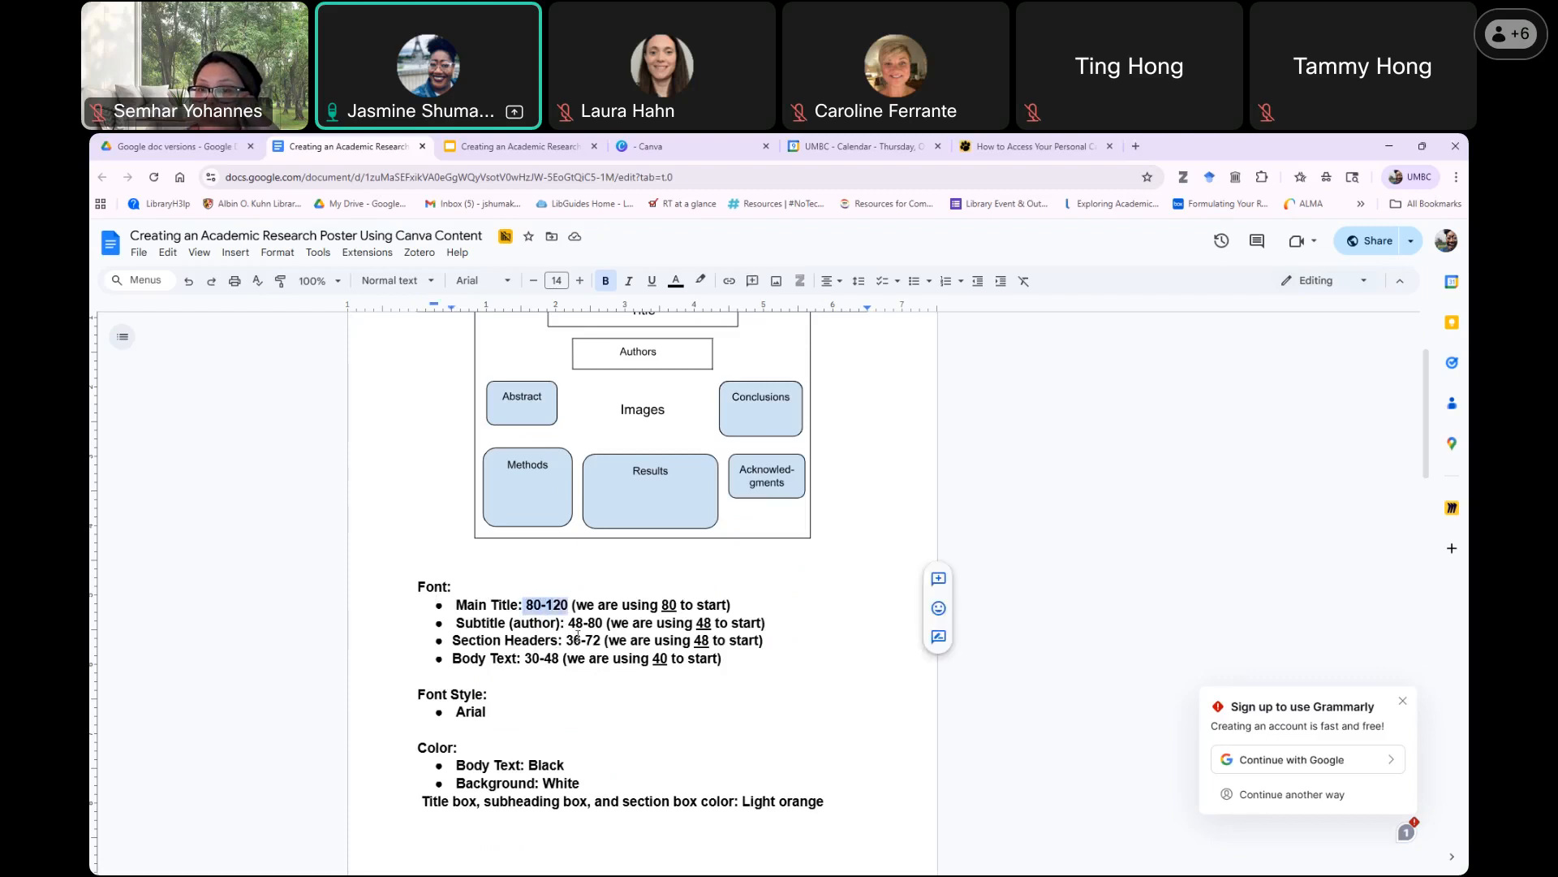
left_click_drag(735, 604, 590, 604)
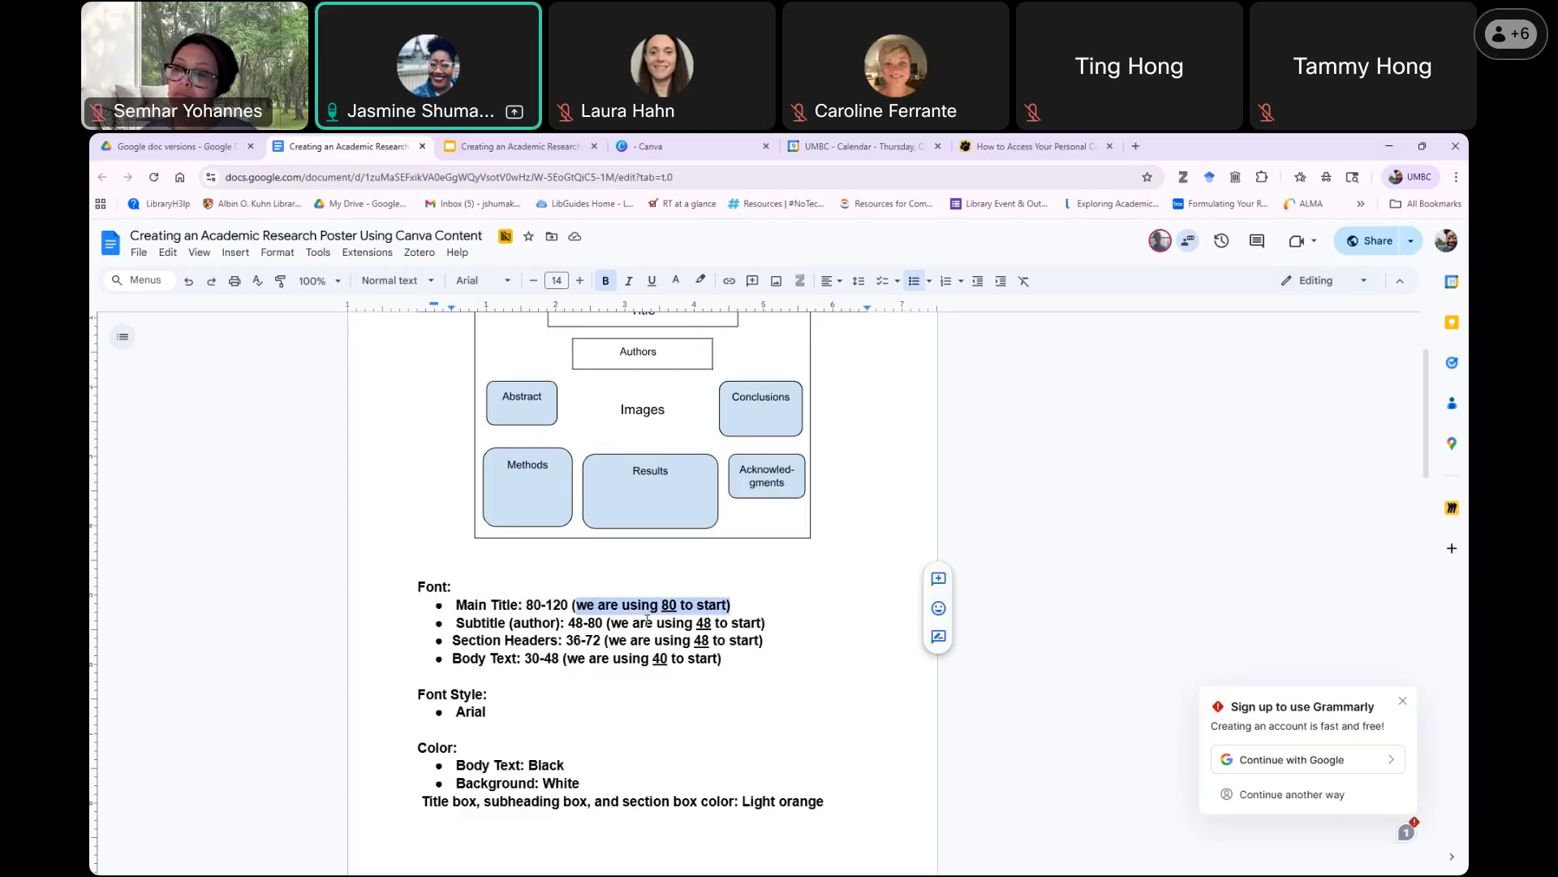
scroll(422, 552, "down", 2)
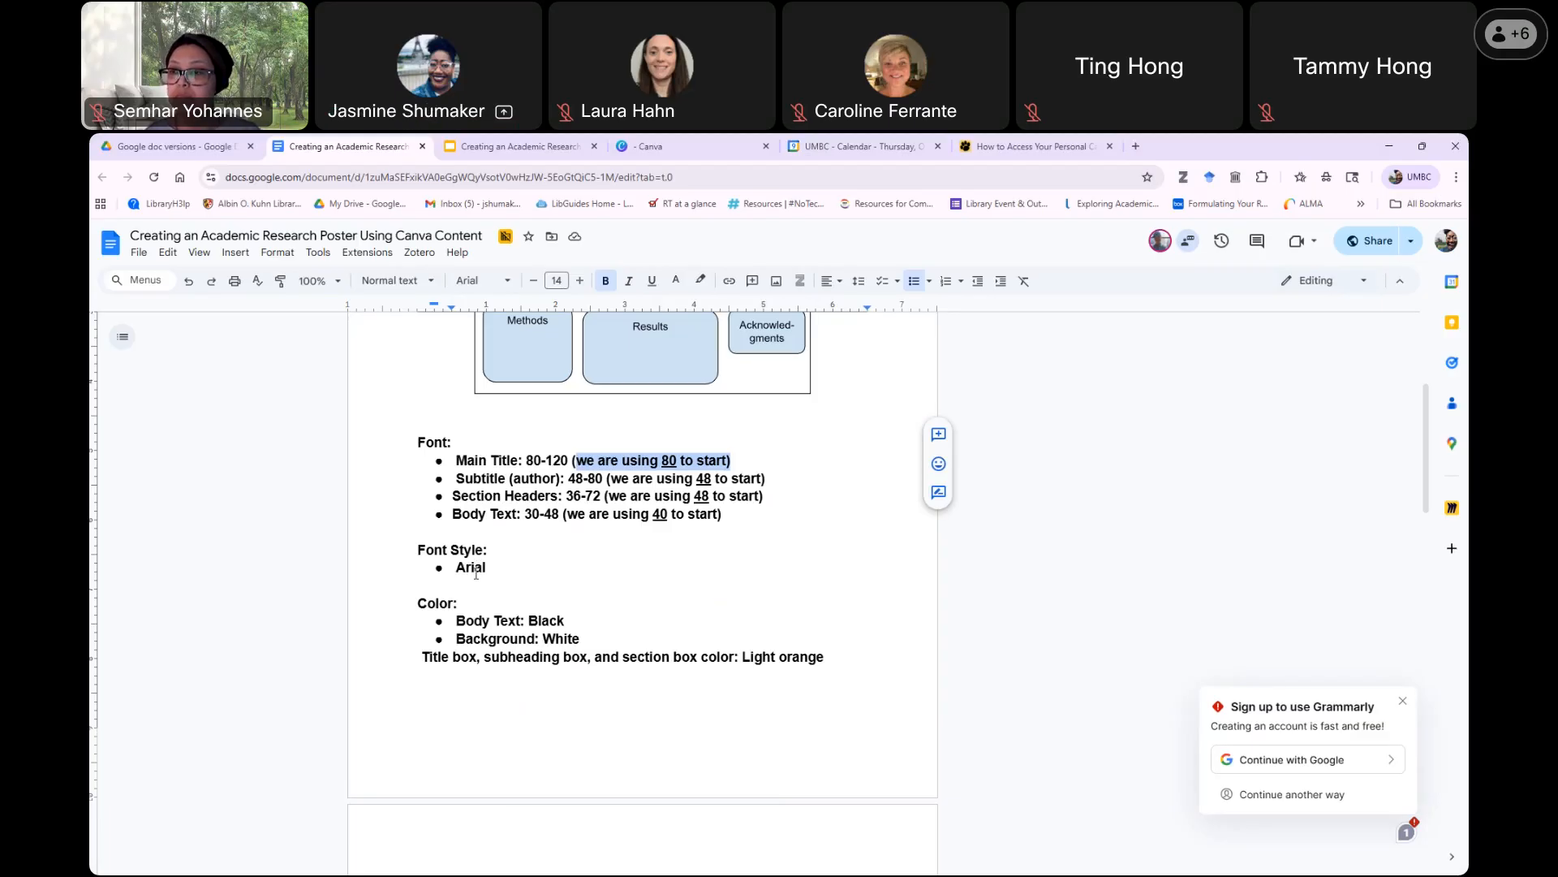
scroll(477, 573, "down", 4)
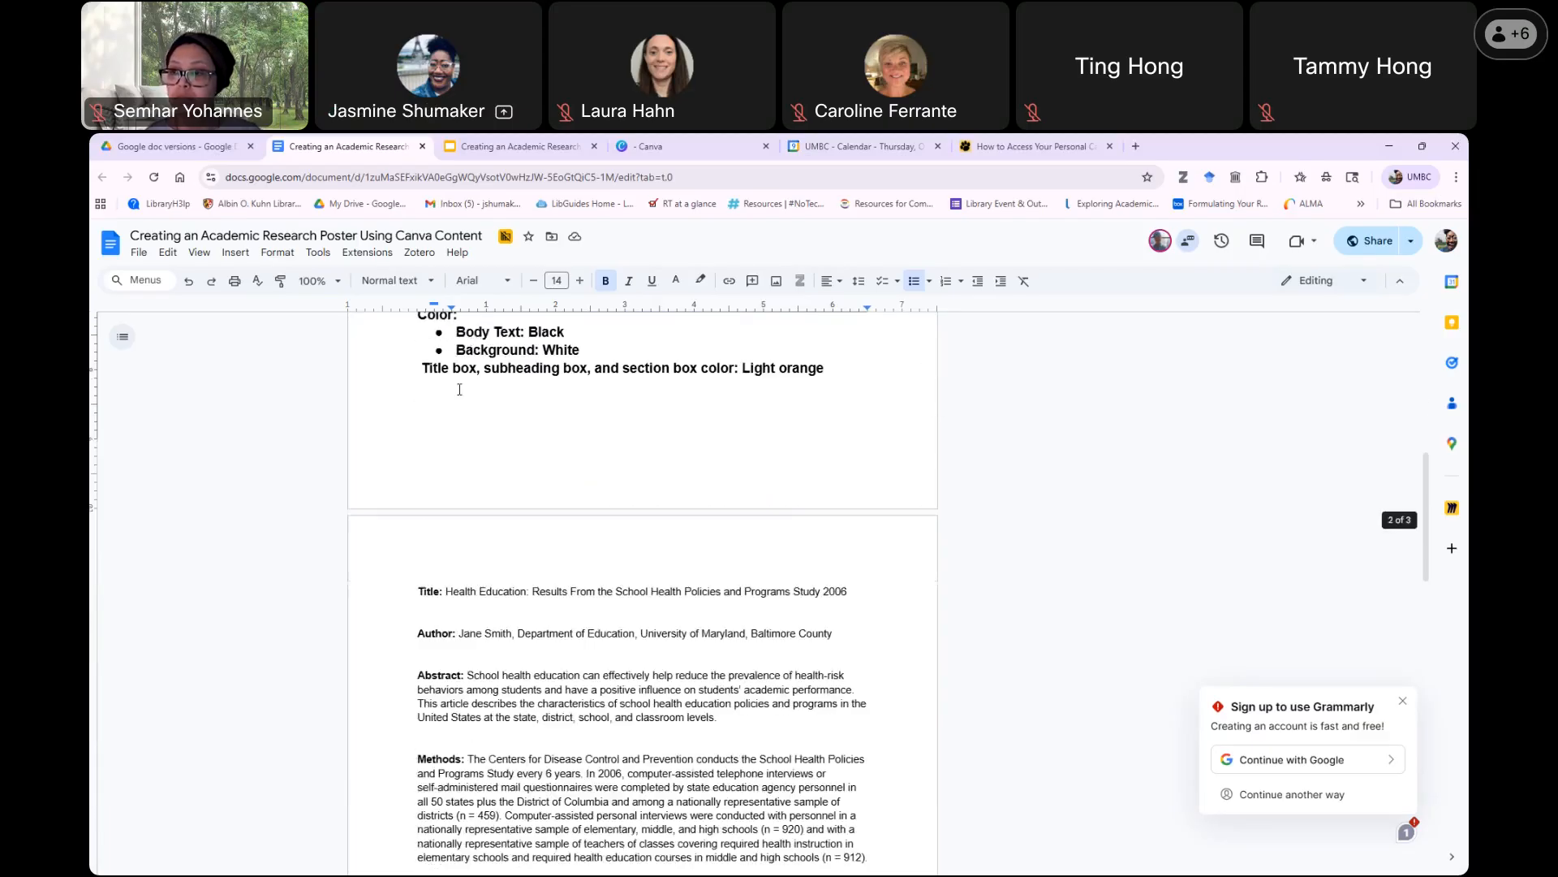
scroll(538, 464, "down", 2)
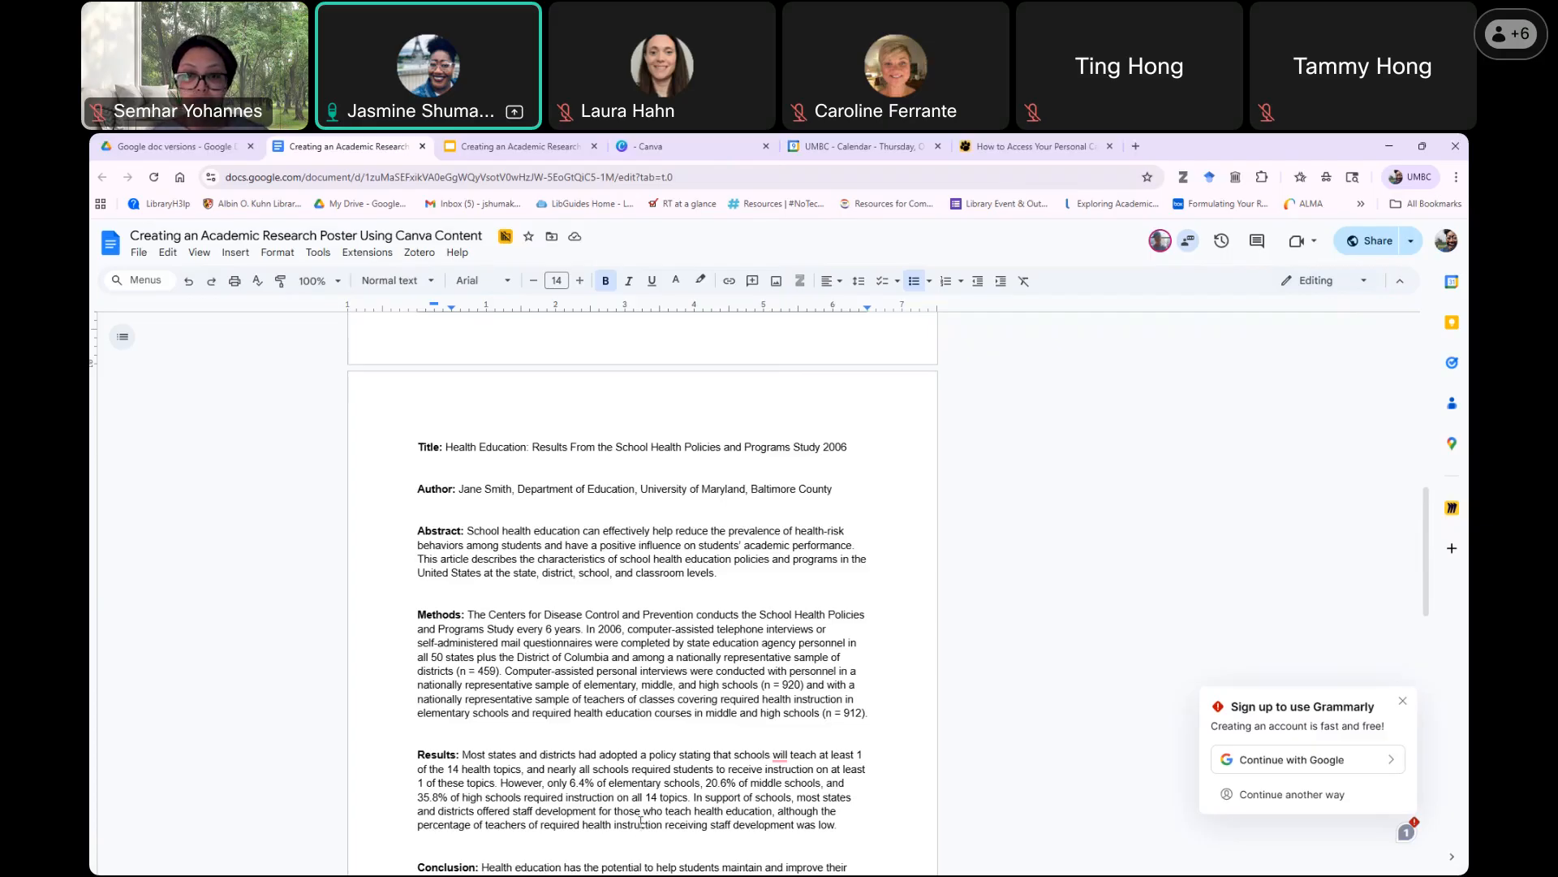
scroll(488, 388, "down", 1)
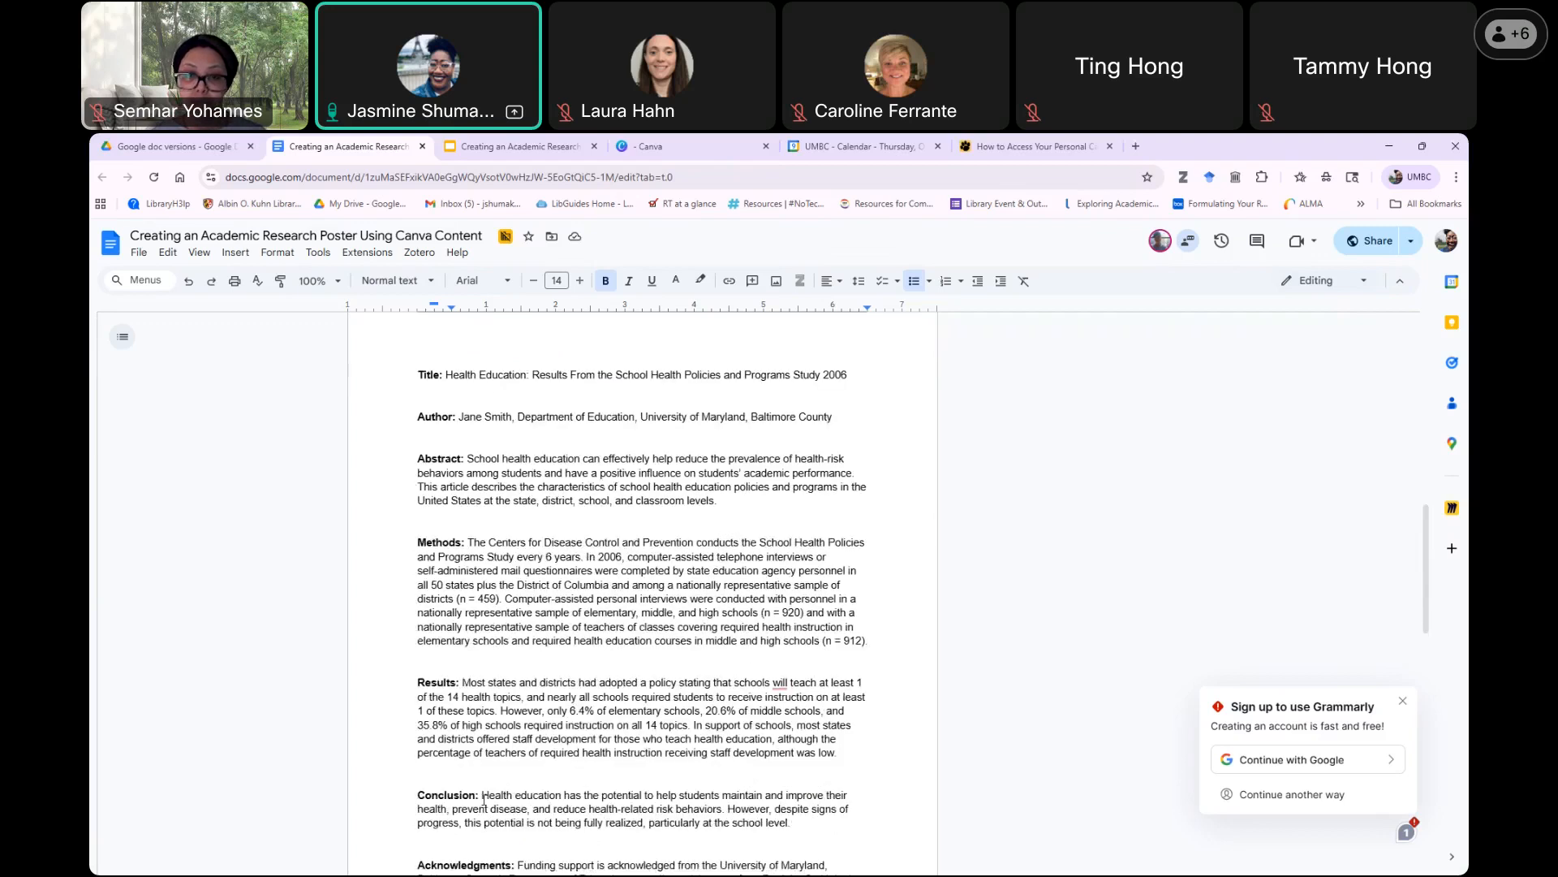
Switch to Canva and set the account's theme to Light.
left_click(670, 151)
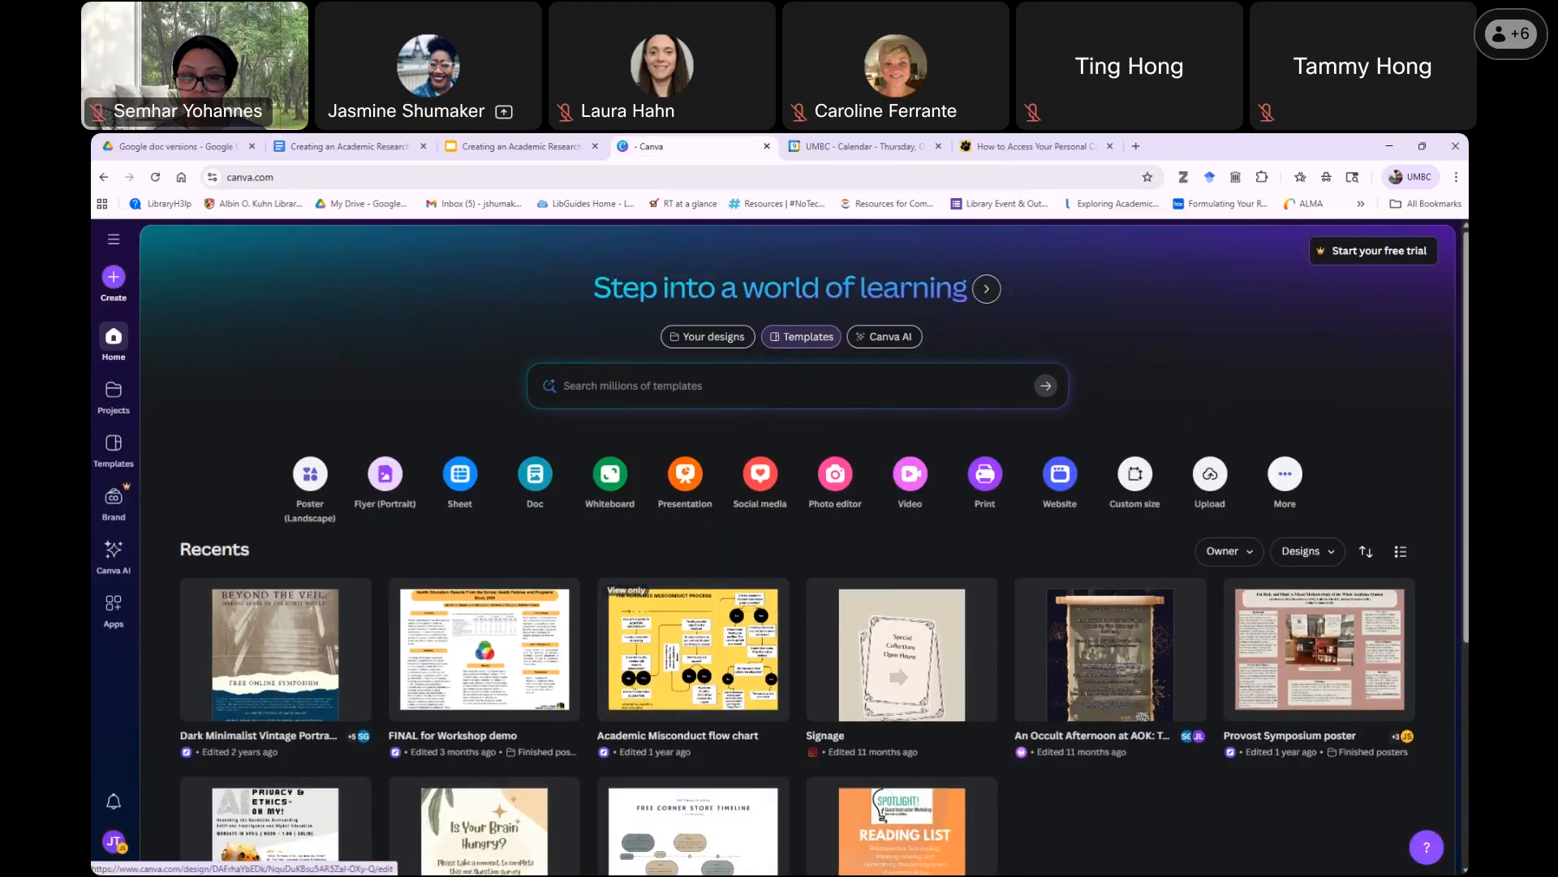
left_click(114, 842)
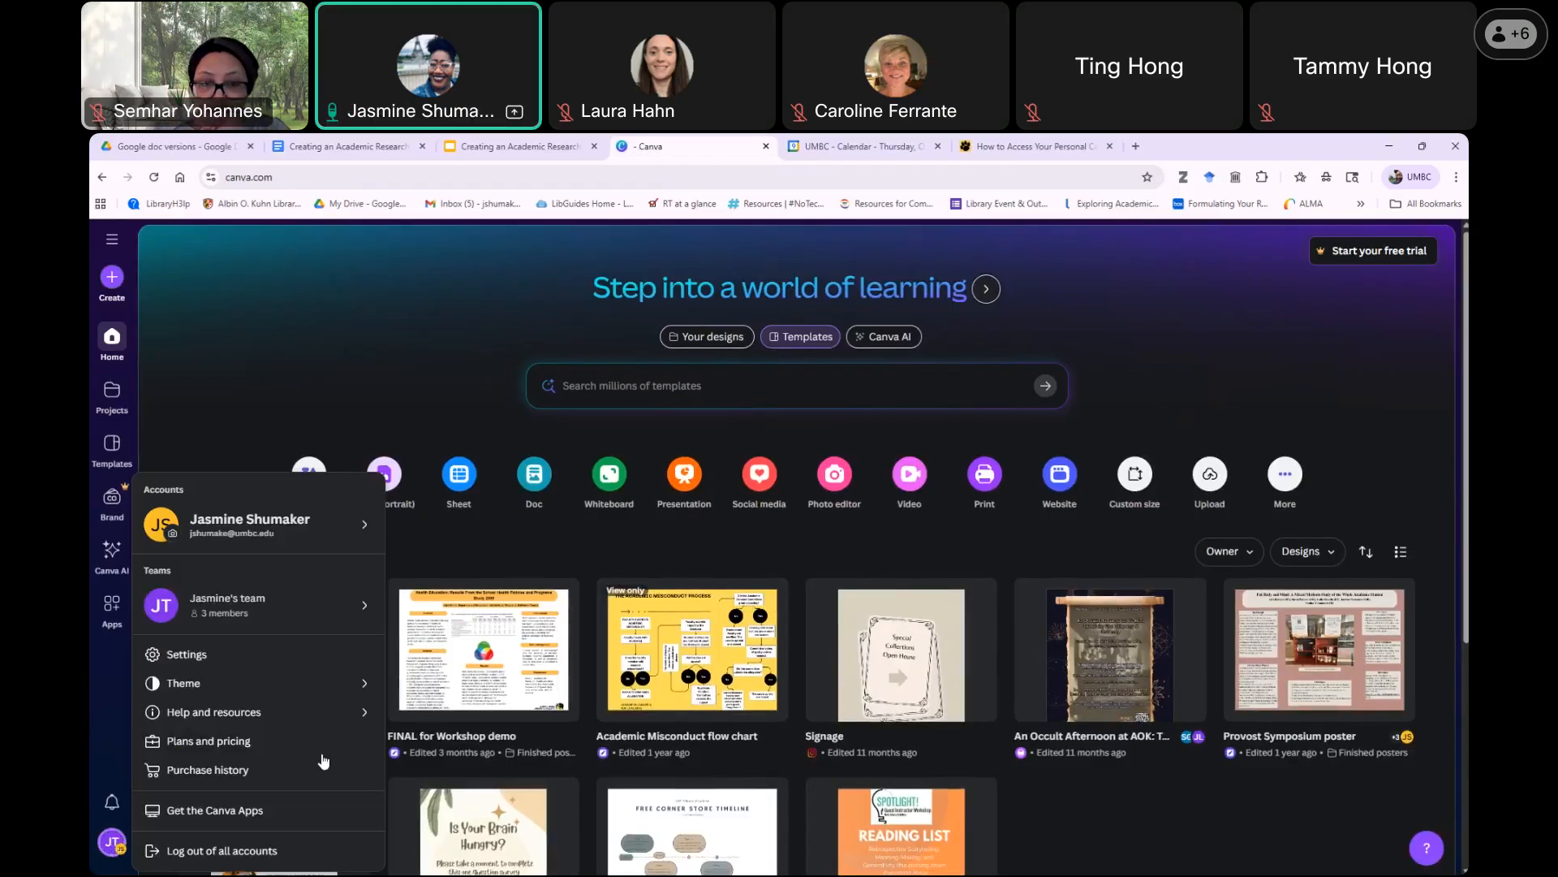
left_click(357, 683)
left_click(422, 682)
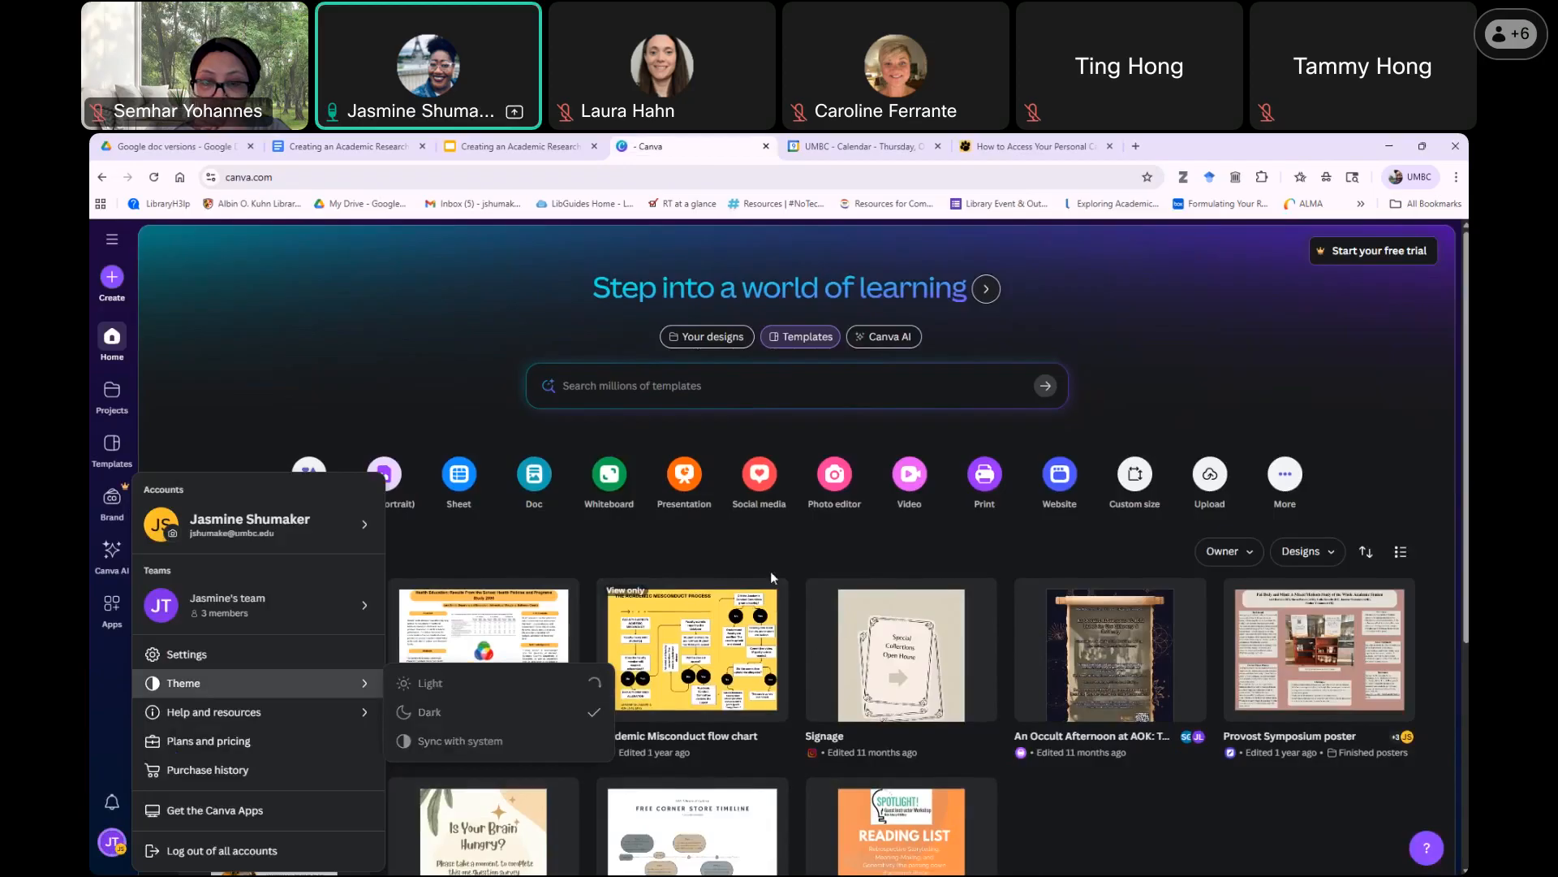
left_click(847, 429)
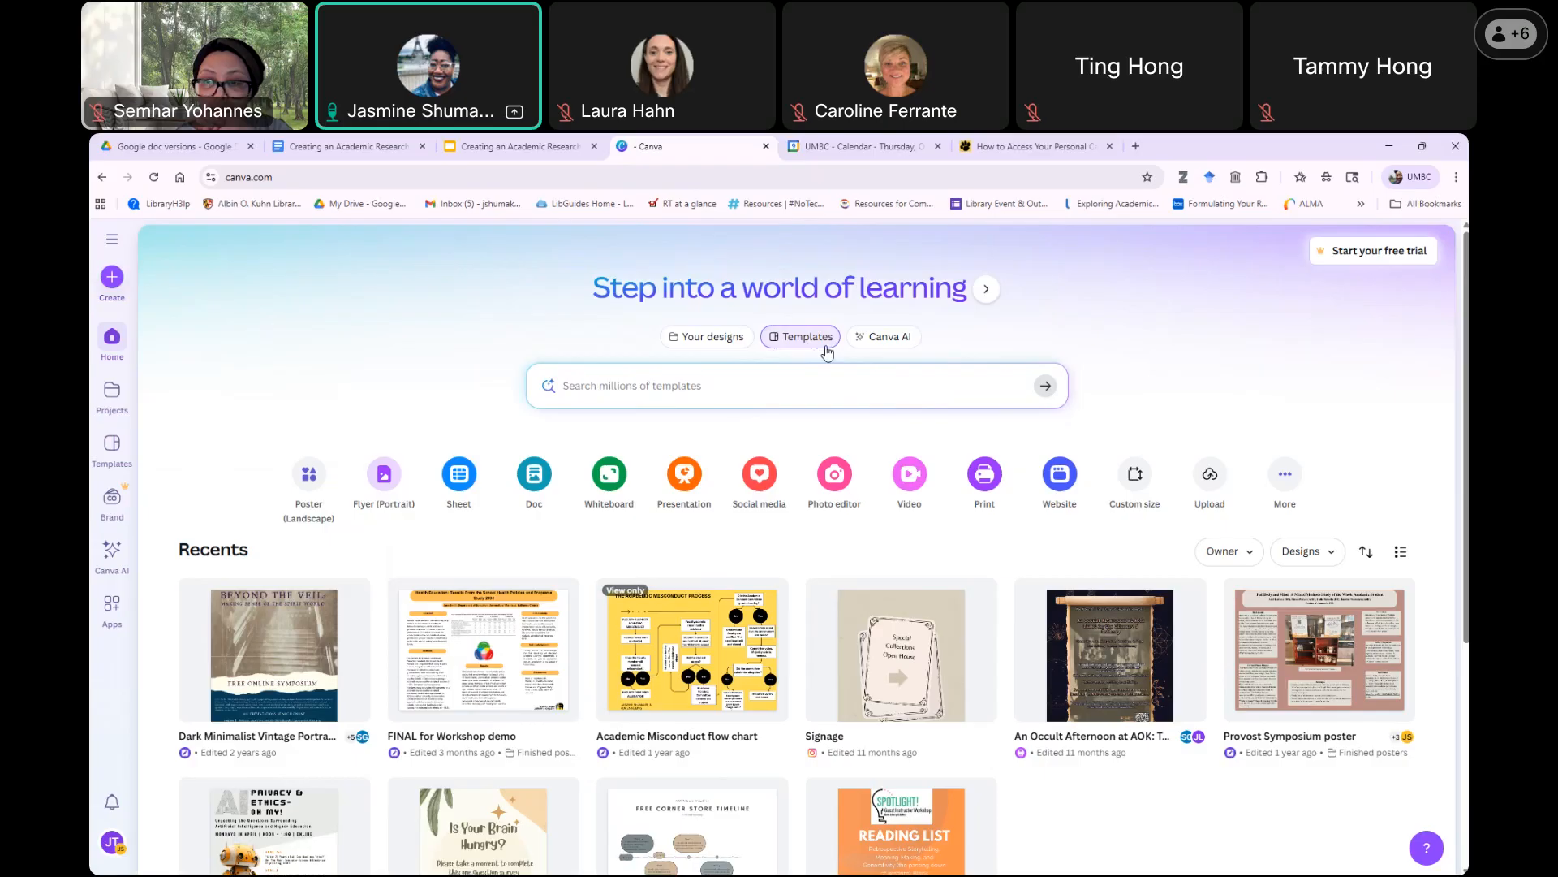
Search the templates for "academic research poster".
left_click(827, 386)
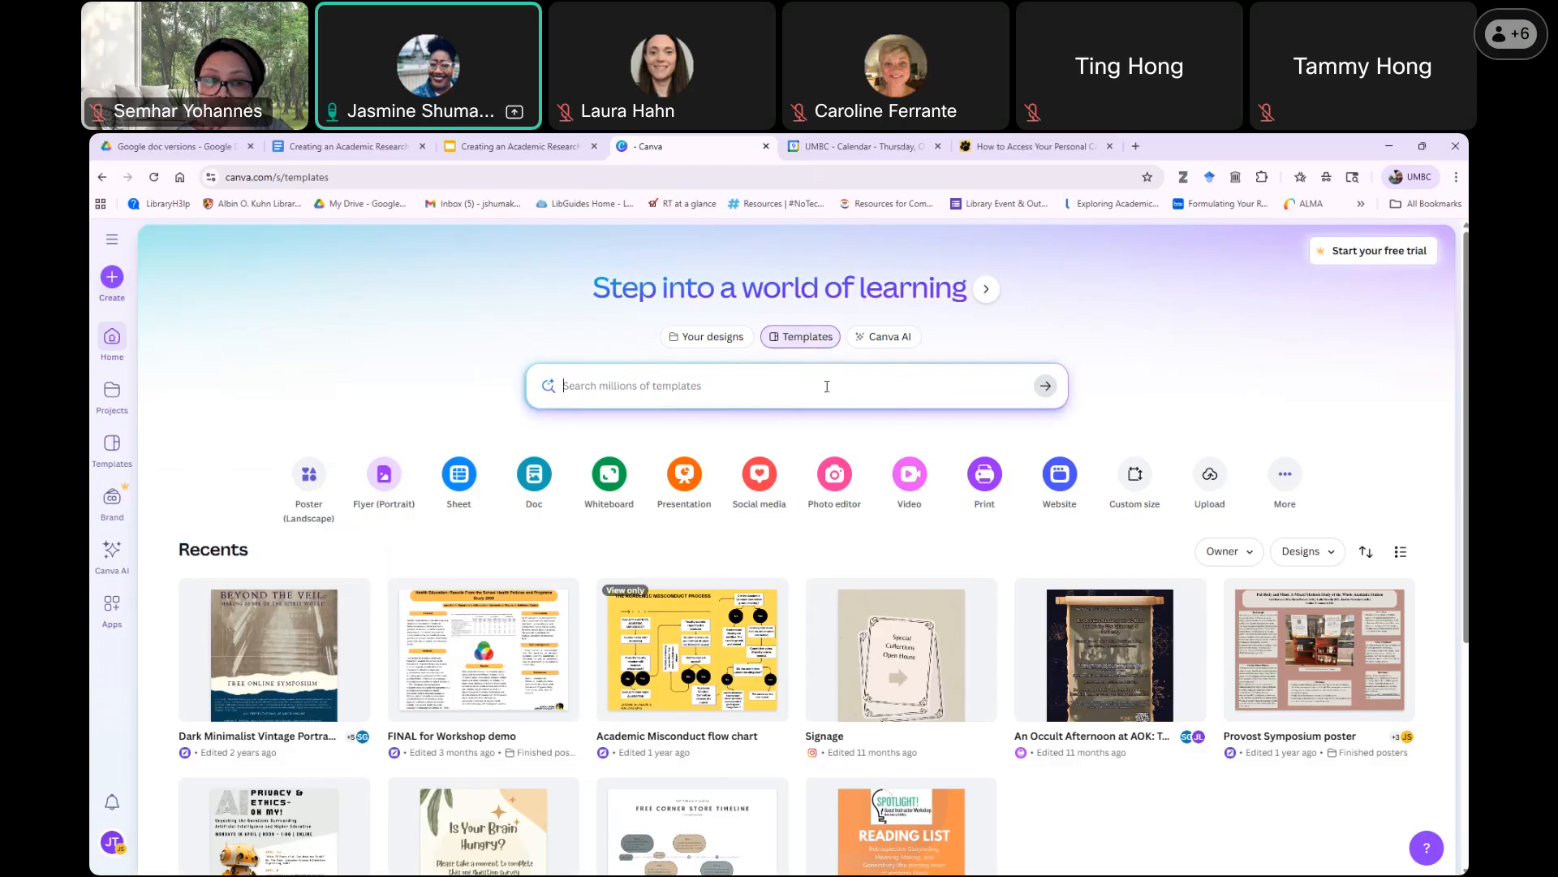
type("ac")
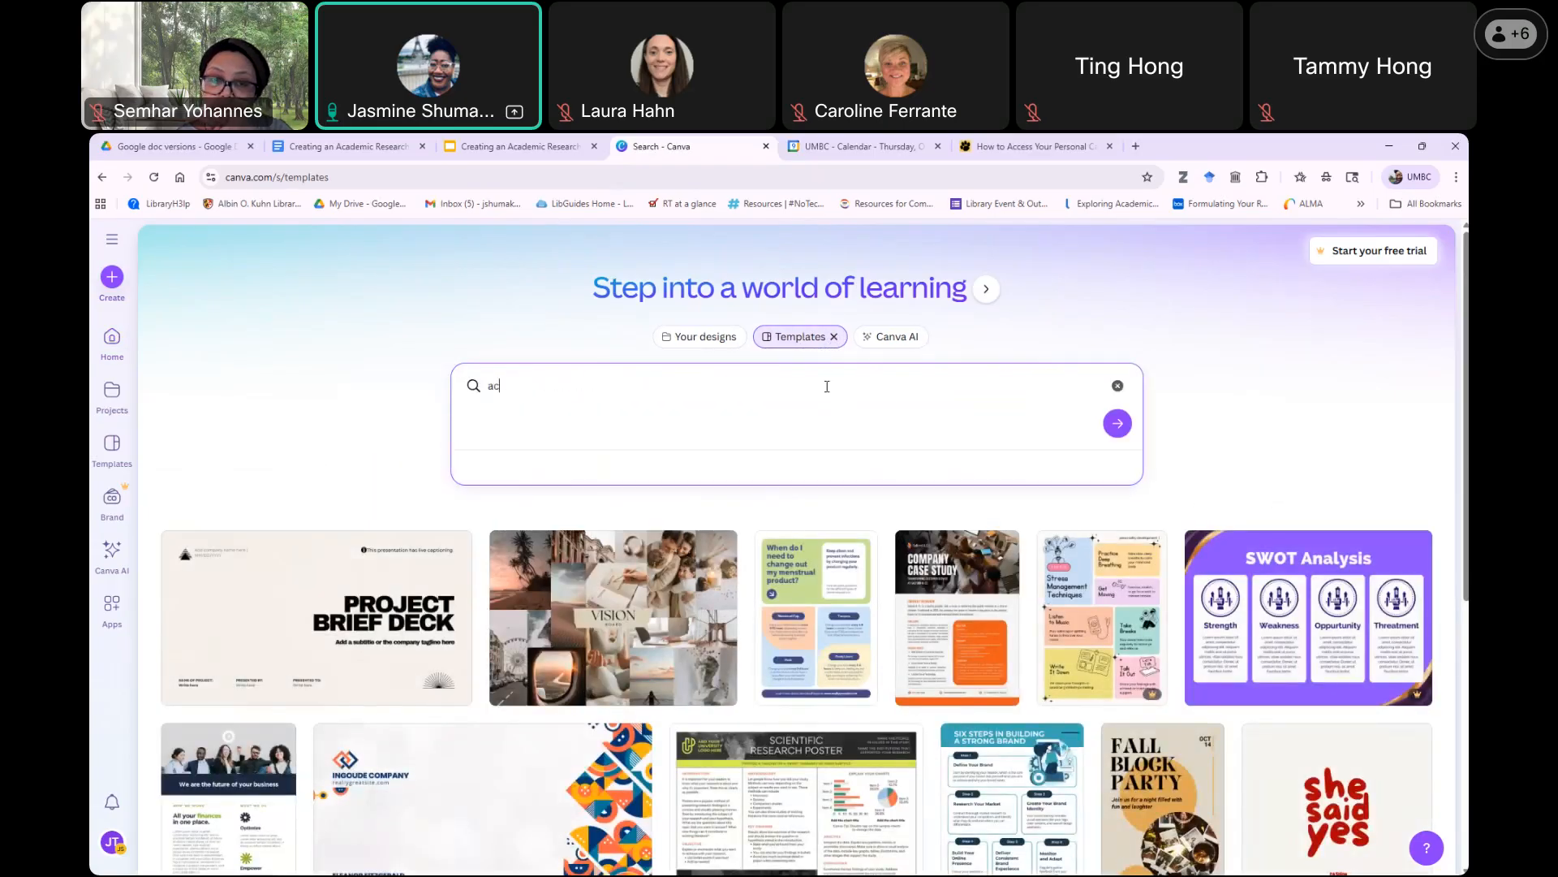
type("ademic research poster")
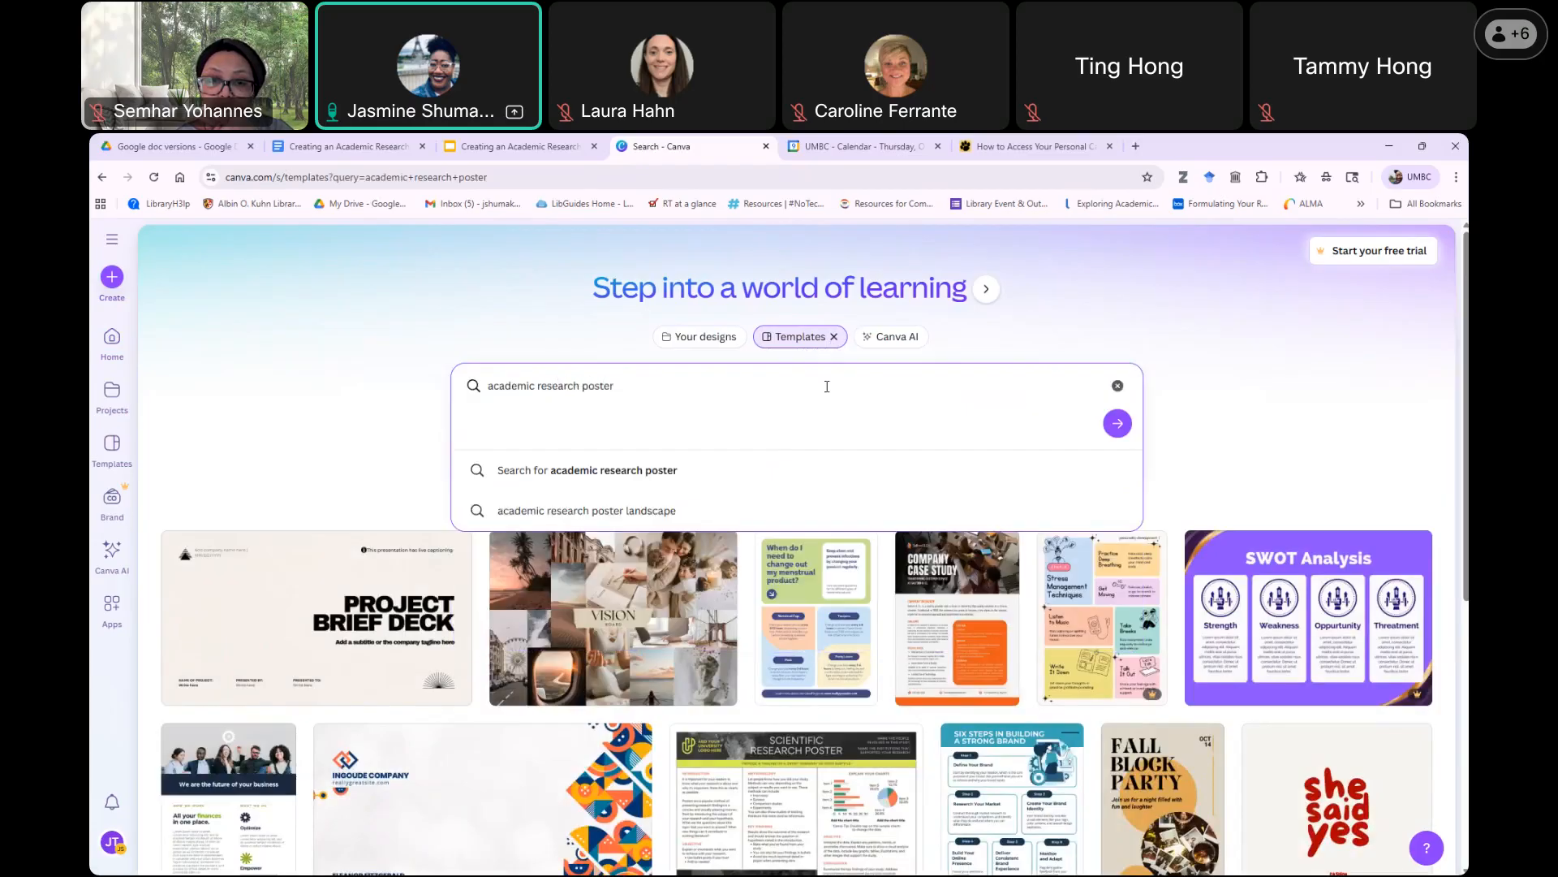
key("Return")
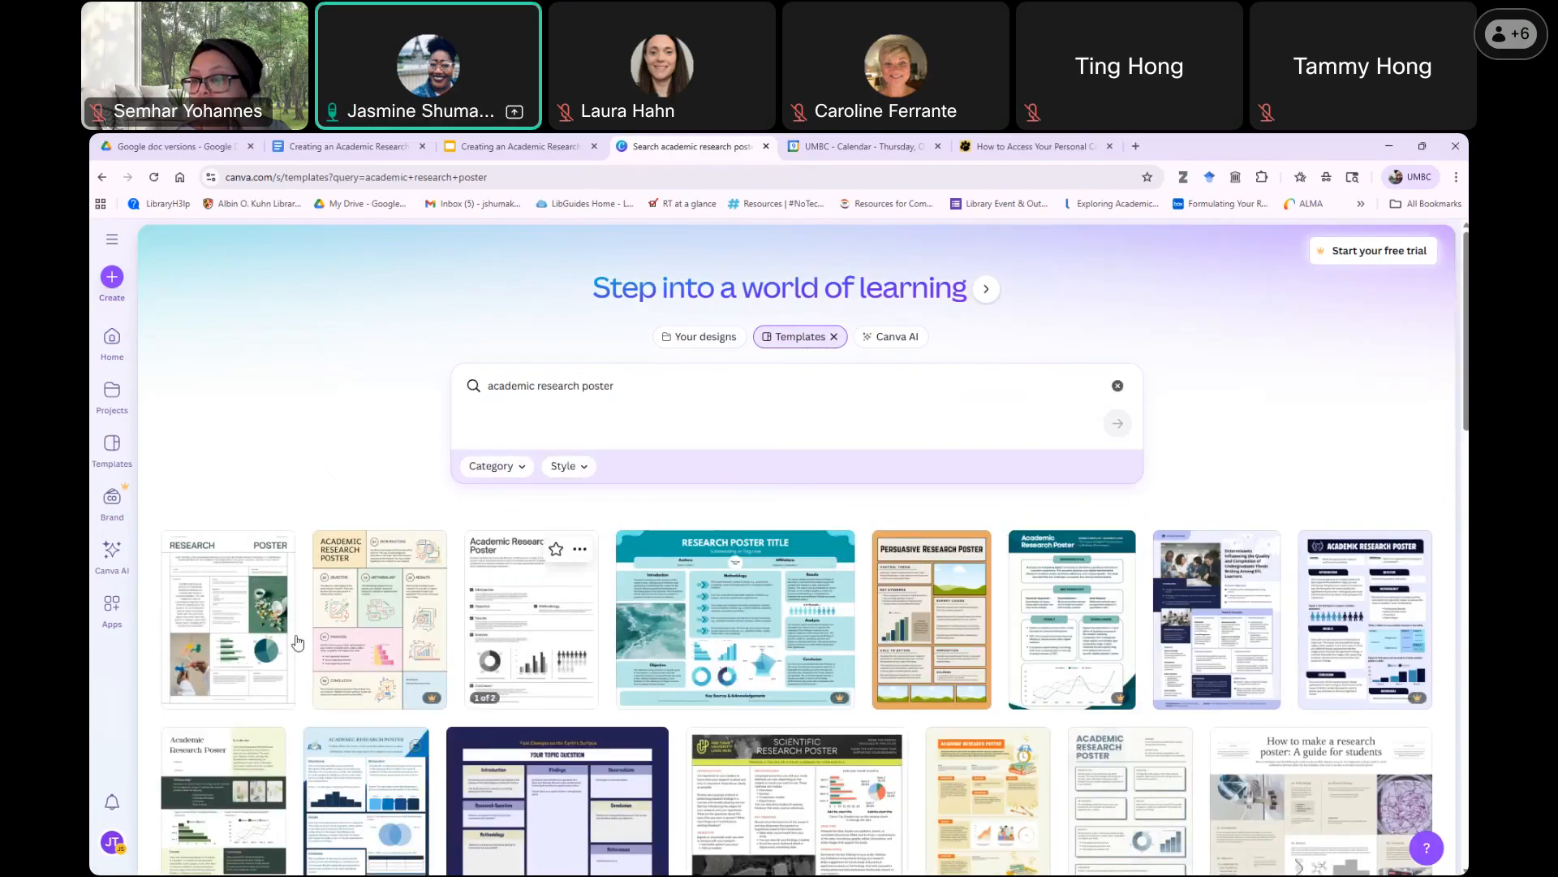
Open the Orange Blue and Yellow Minimal Geometry Landscape University Research Poster template from the results and review its details.
scroll(723, 622, "down", 1)
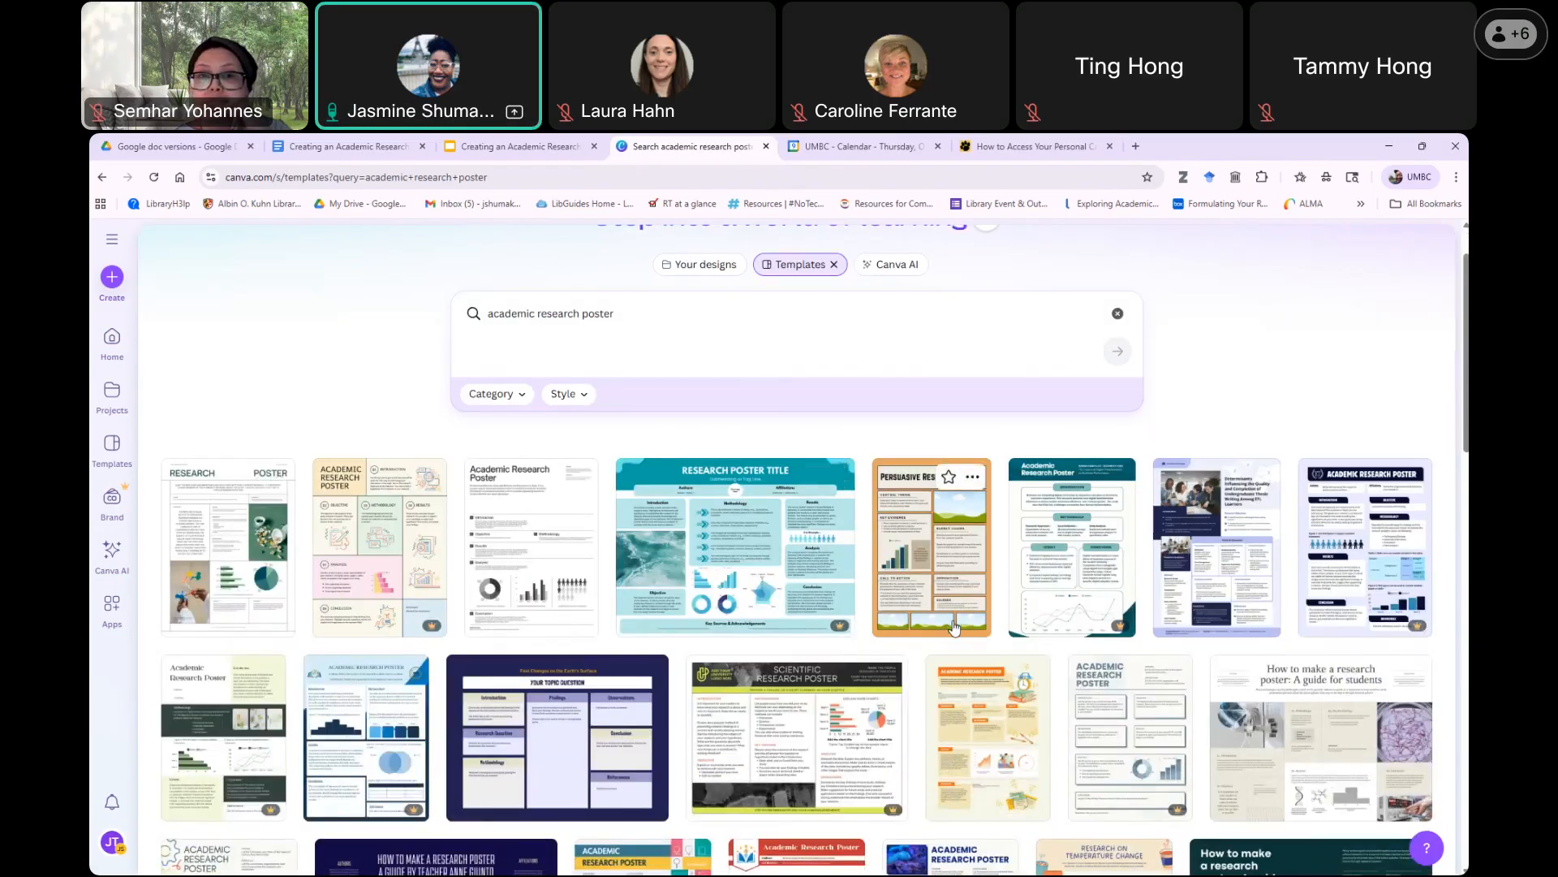
scroll(917, 514, "down", 1)
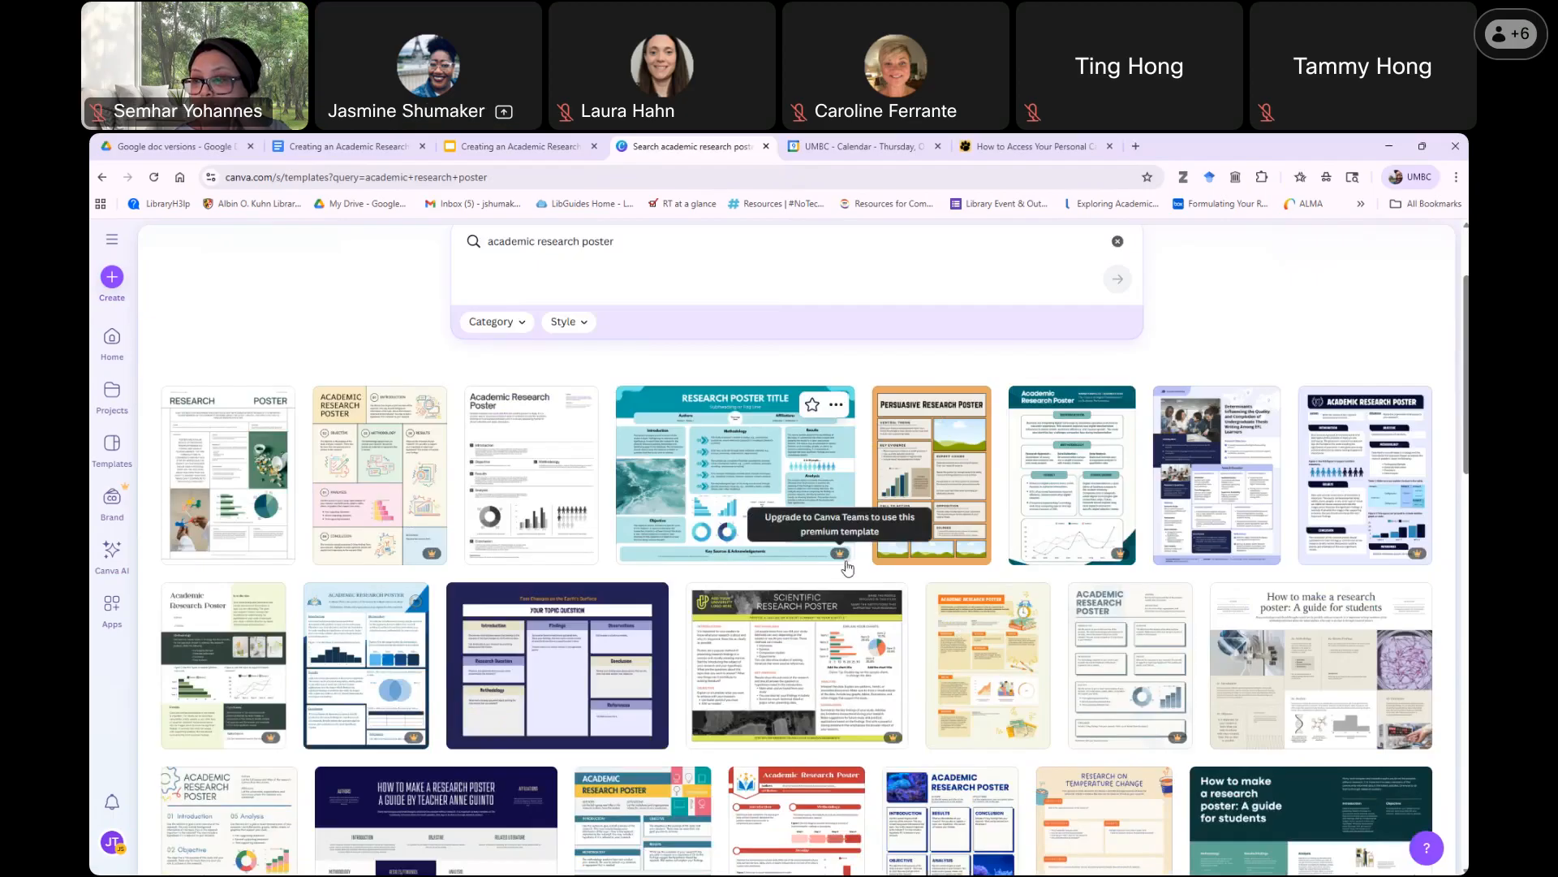
scroll(847, 602, "down", 3)
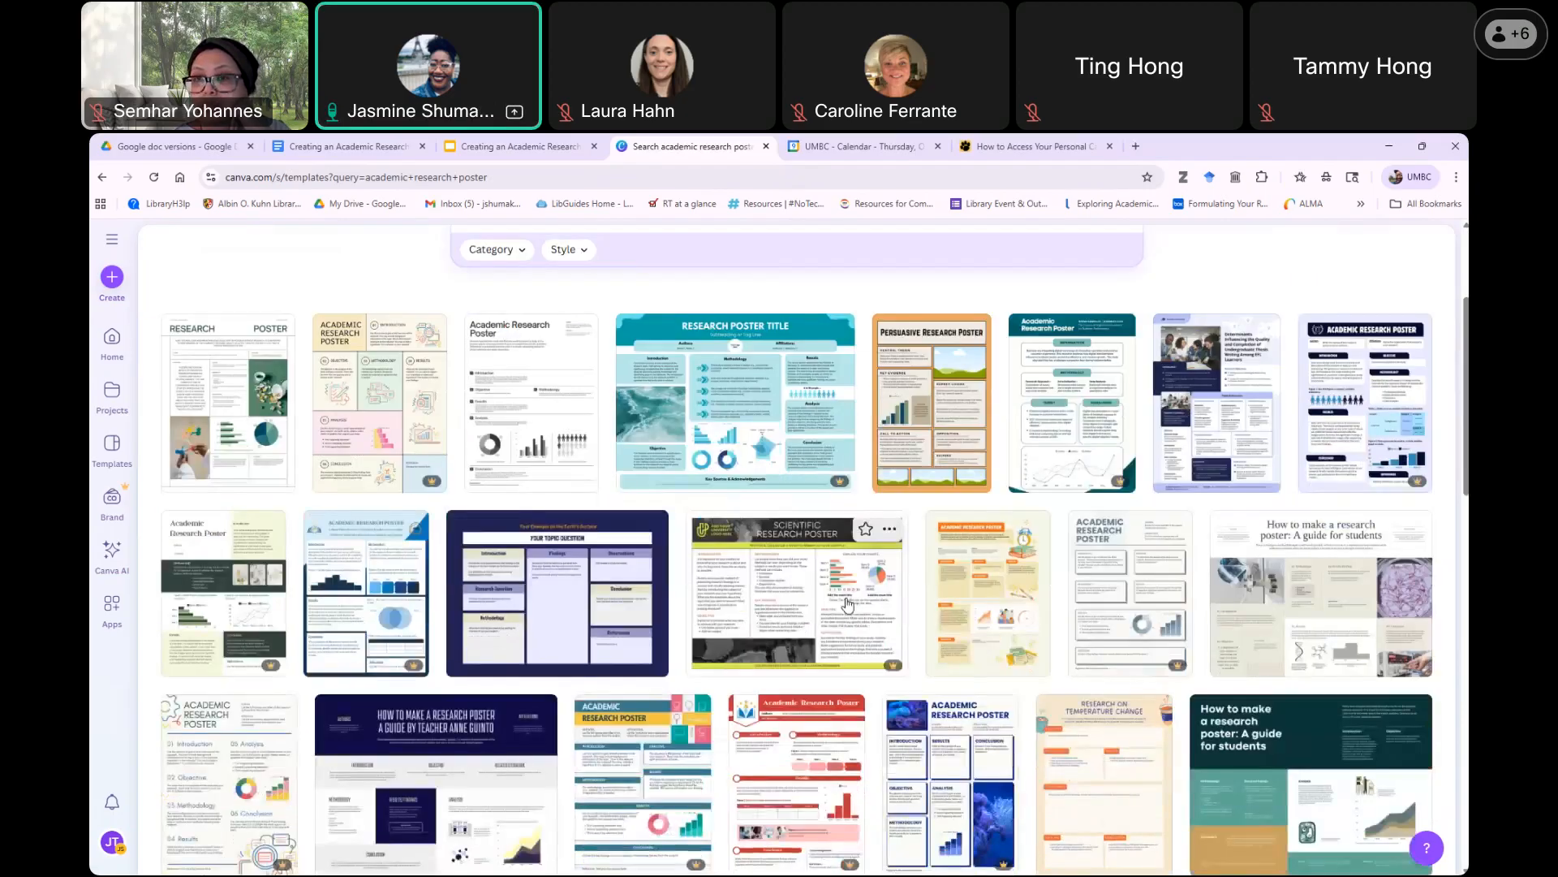
scroll(773, 601, "down", 3)
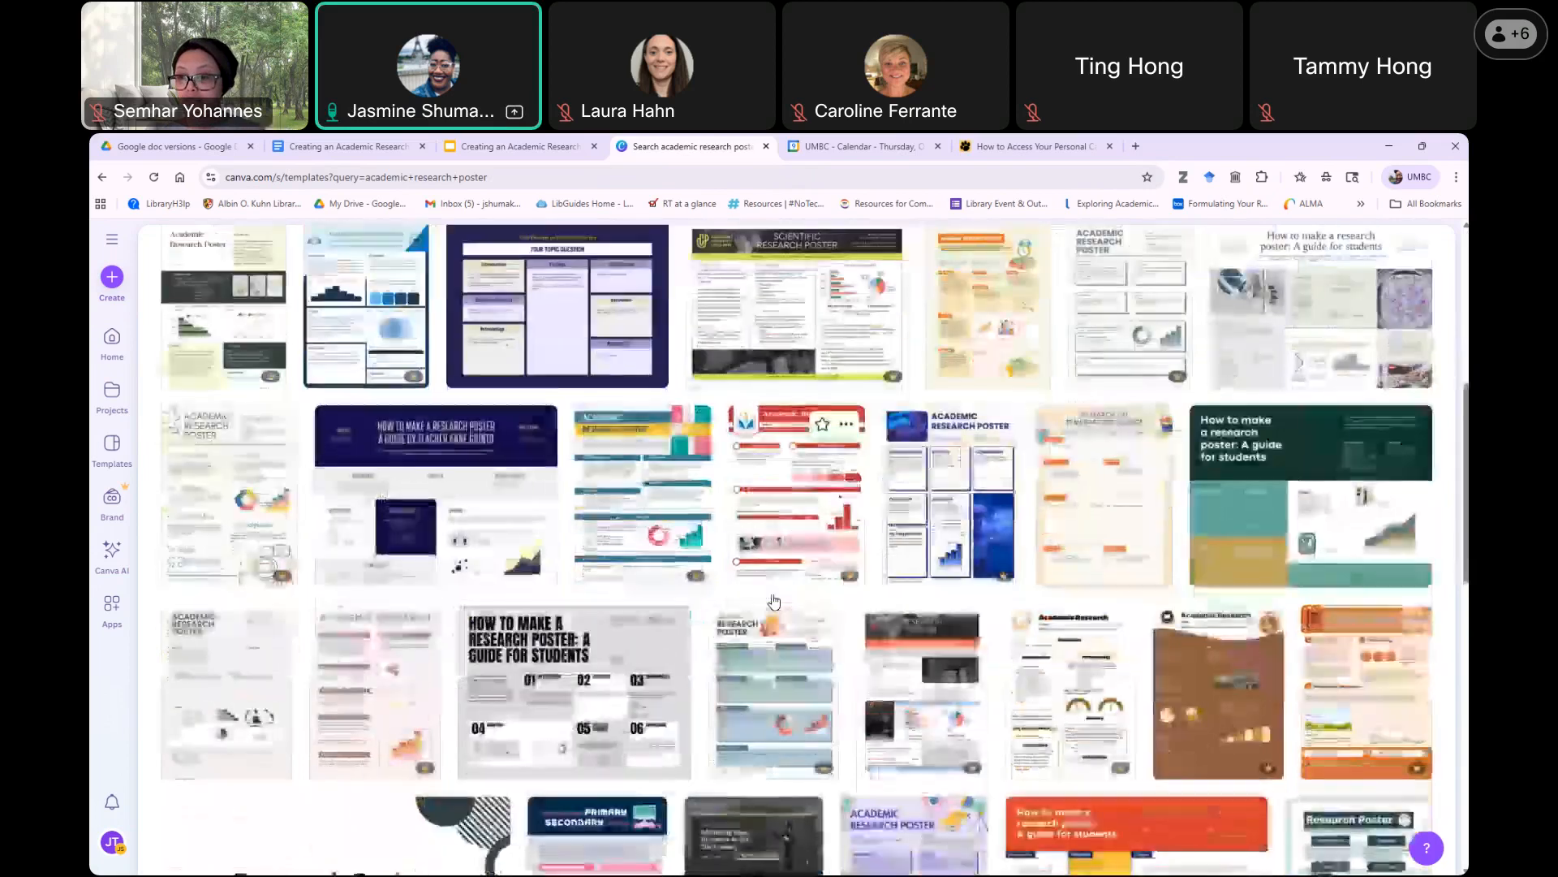
scroll(1146, 737, "down", 1)
mouse_move(1122, 728)
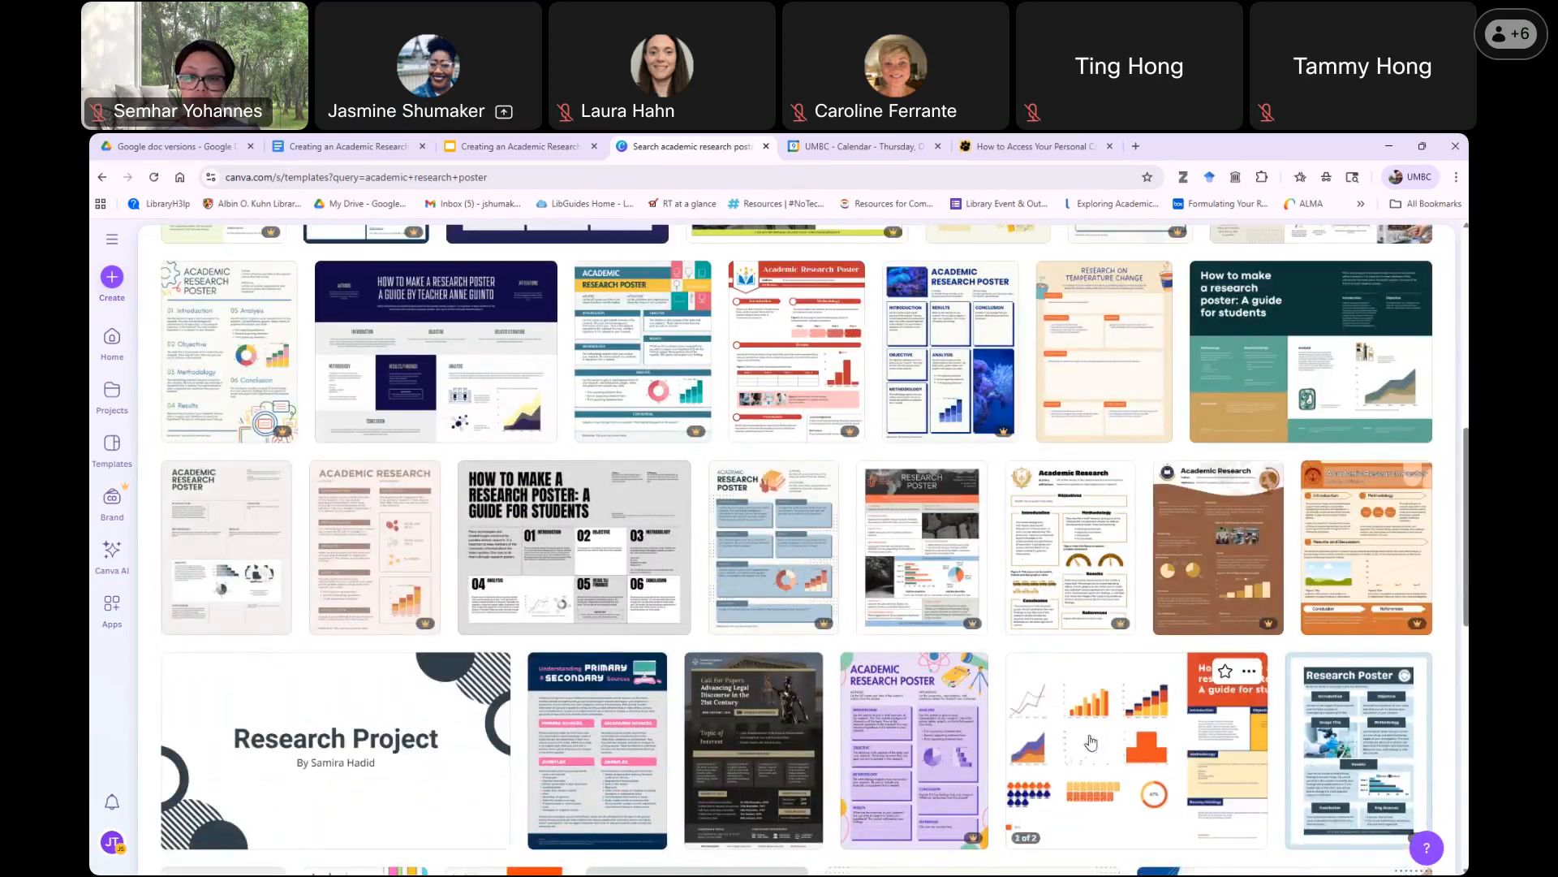
left_click(1126, 795)
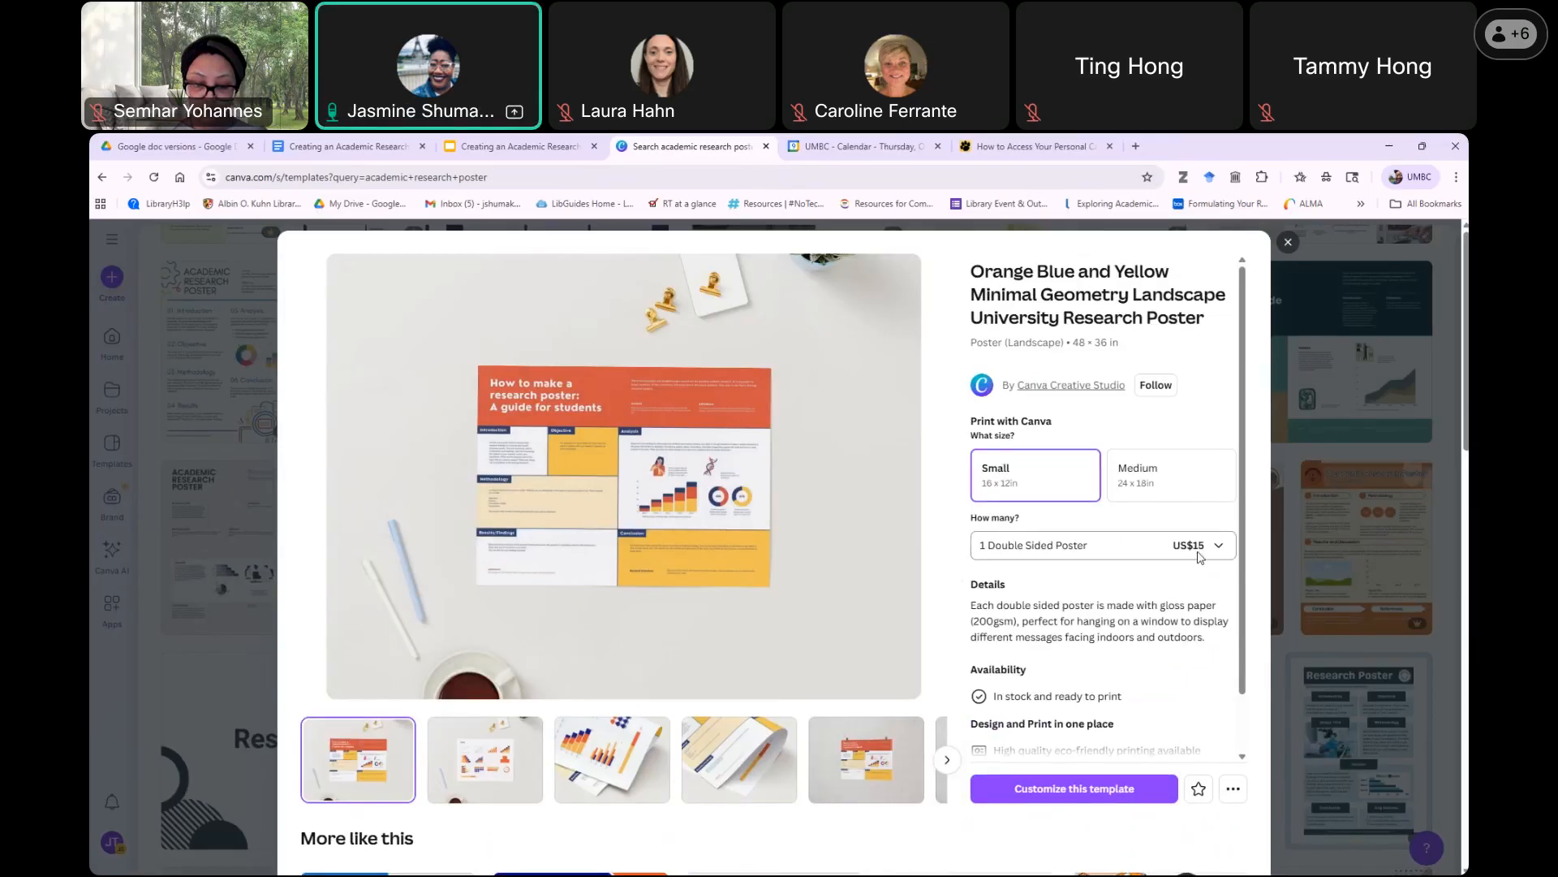
scroll(1200, 559, "down", 1)
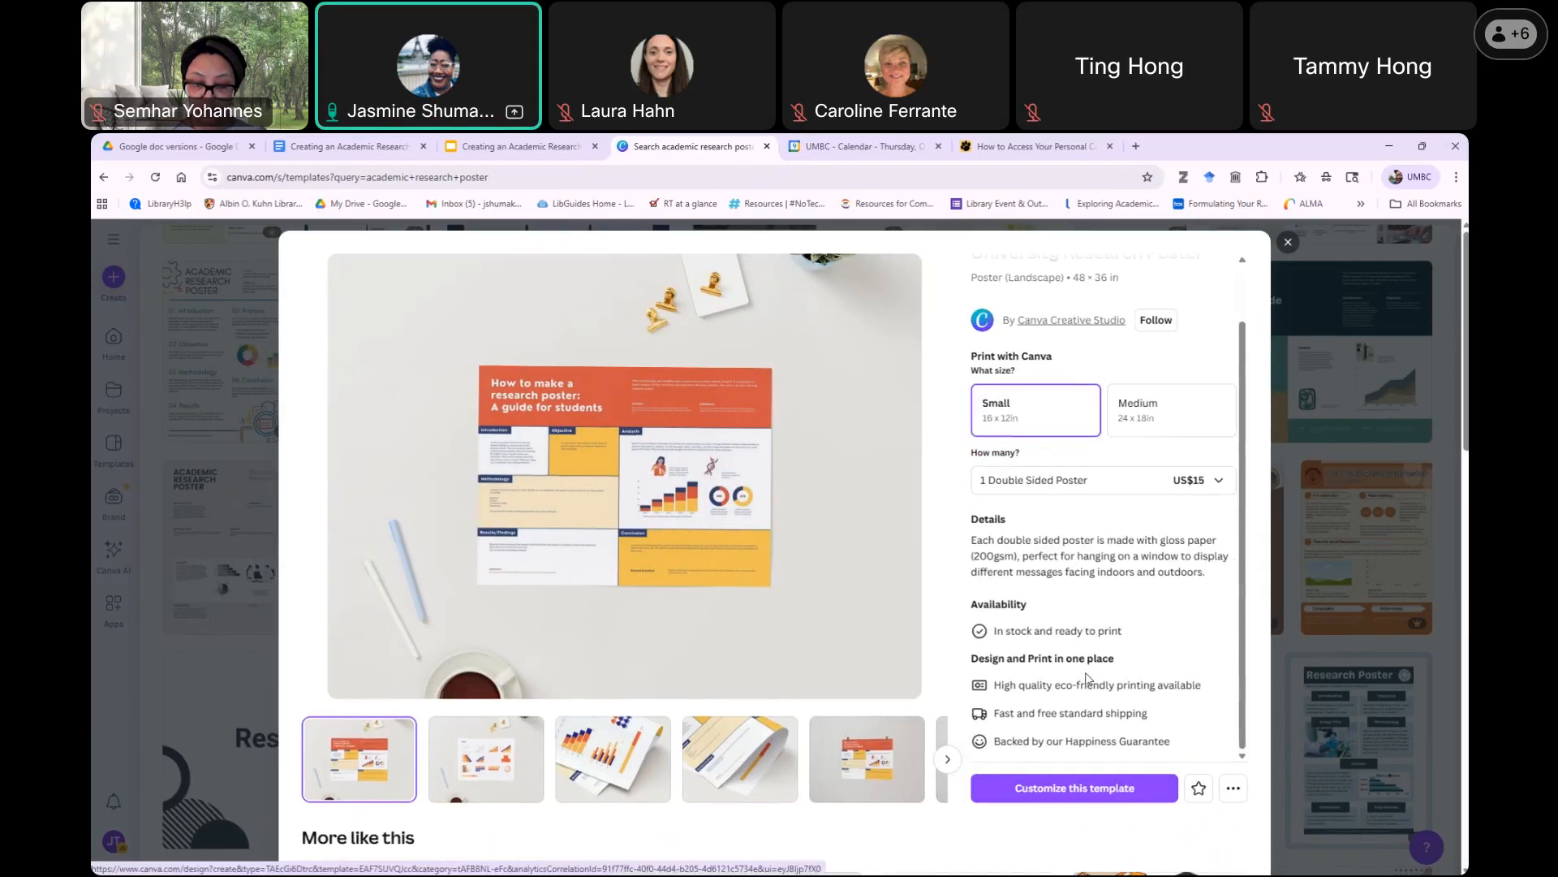
scroll(1136, 746, "up", 1)
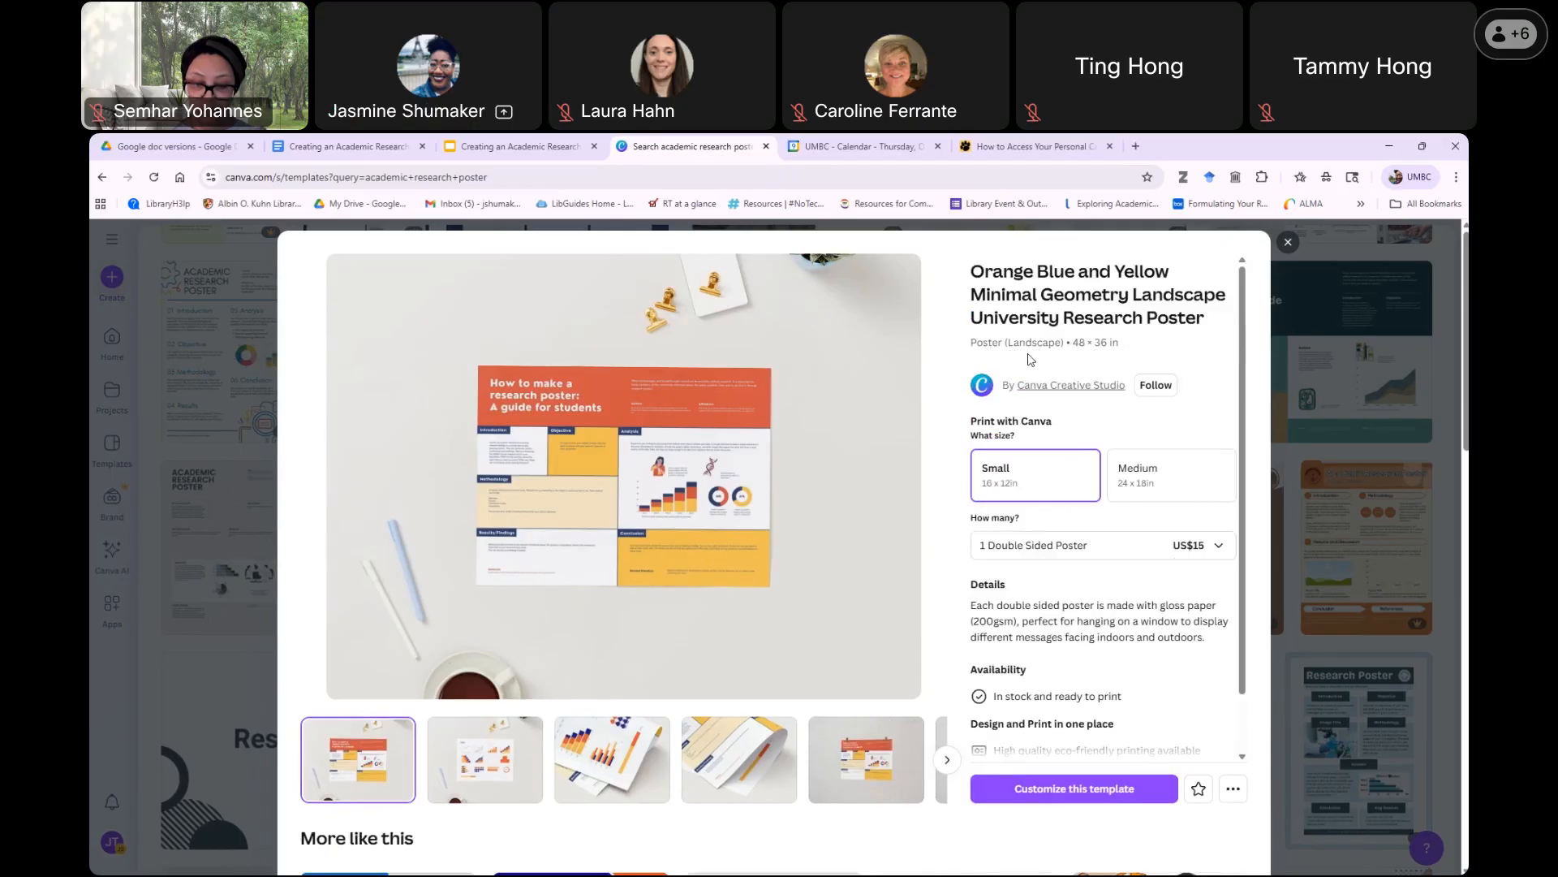
Create an editable design from the selected research poster template and look over its poster and charts pages.
left_click(1083, 791)
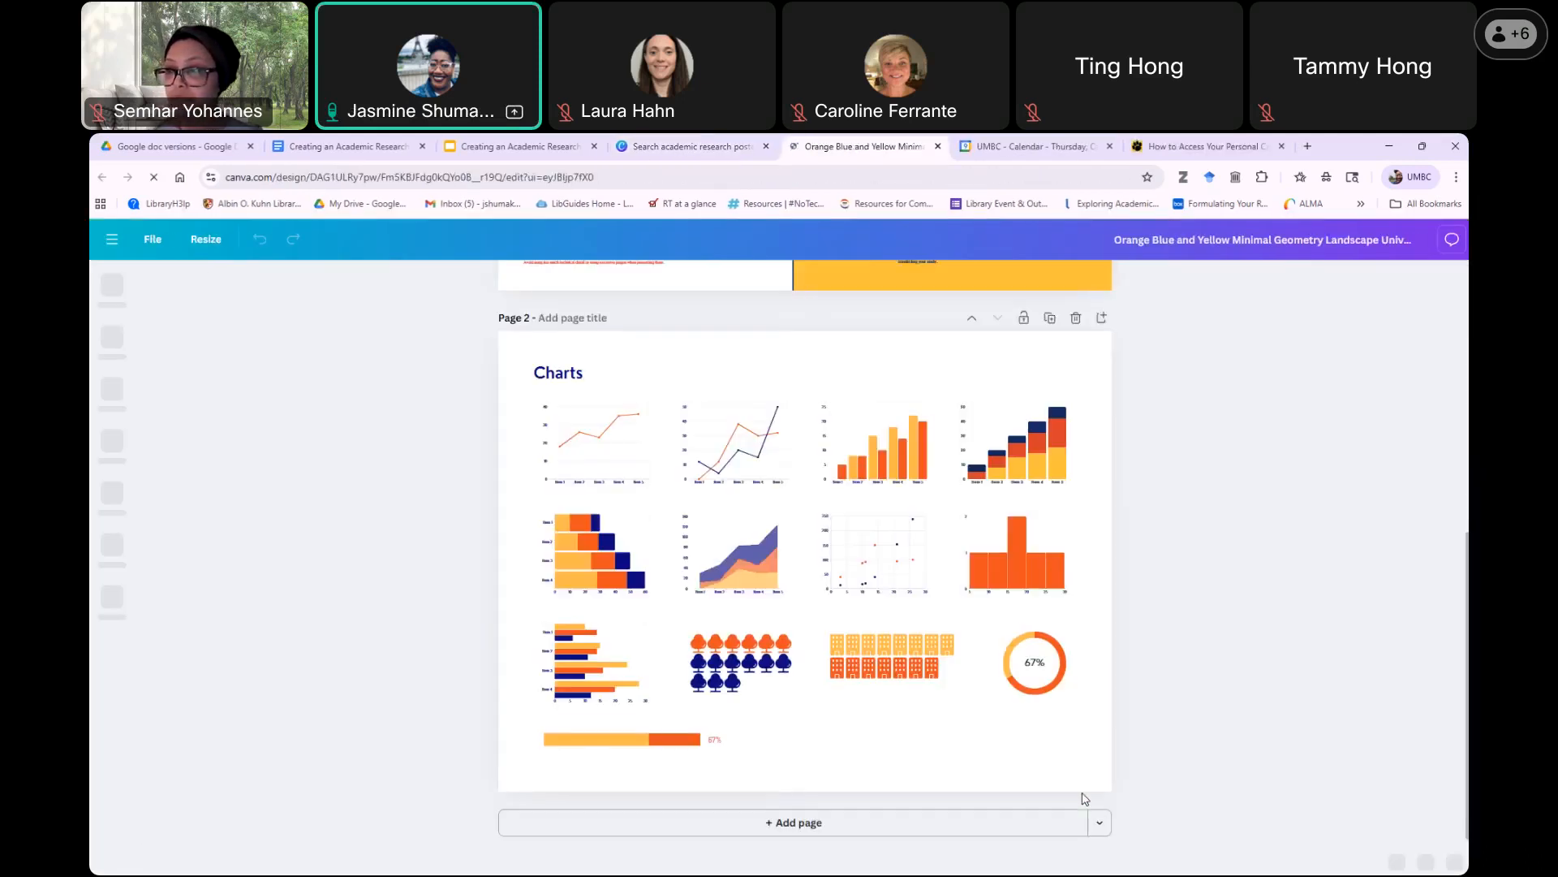
scroll(1039, 544, "up", 5)
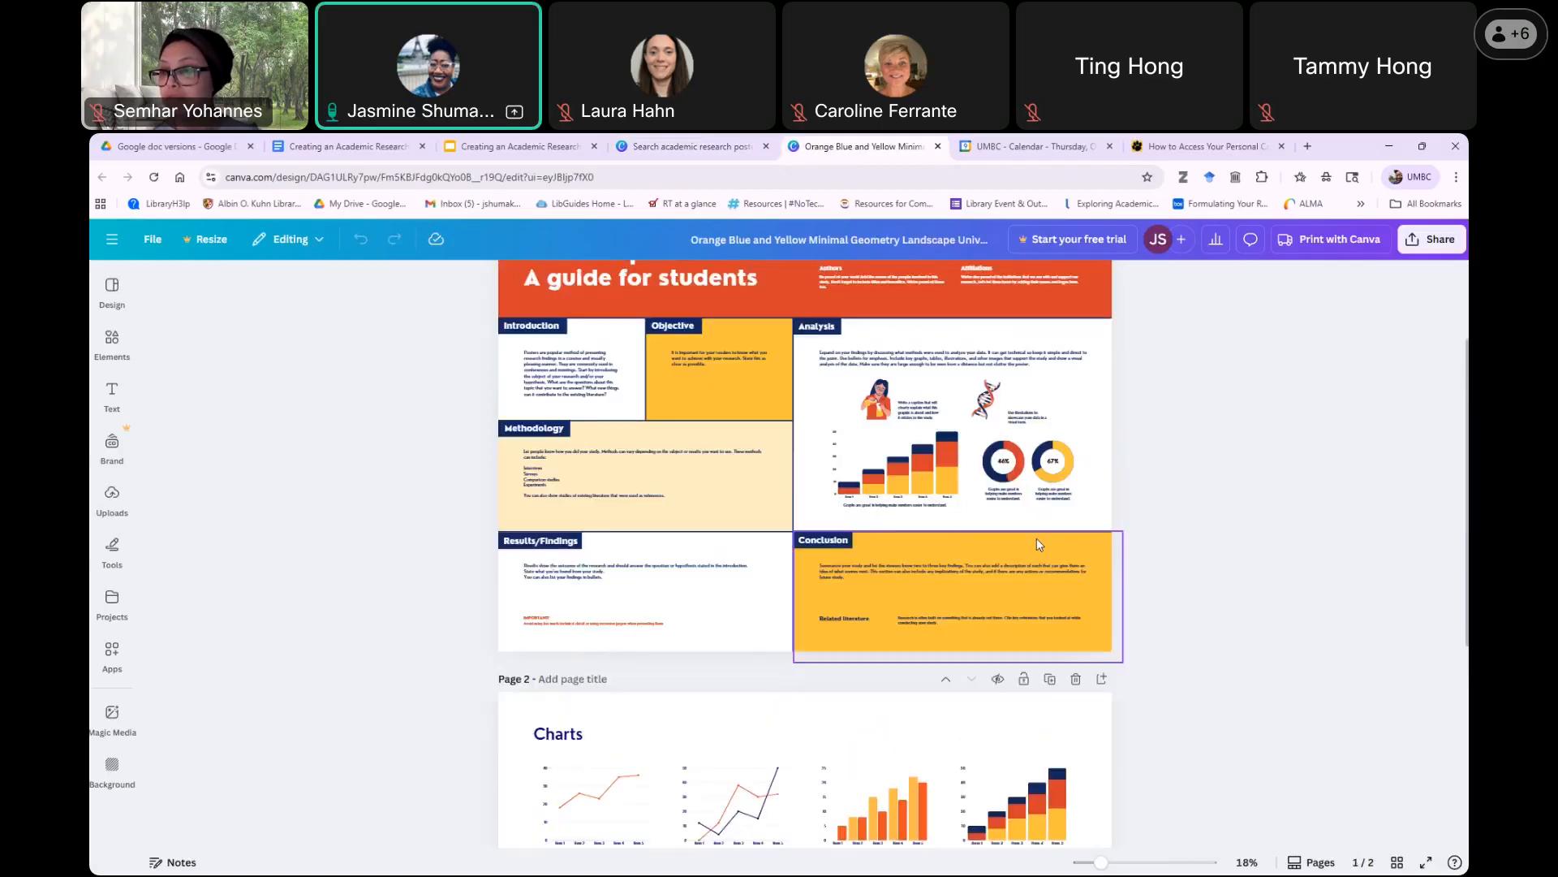
scroll(1039, 543, "up", 3)
scroll(765, 461, "down", 3)
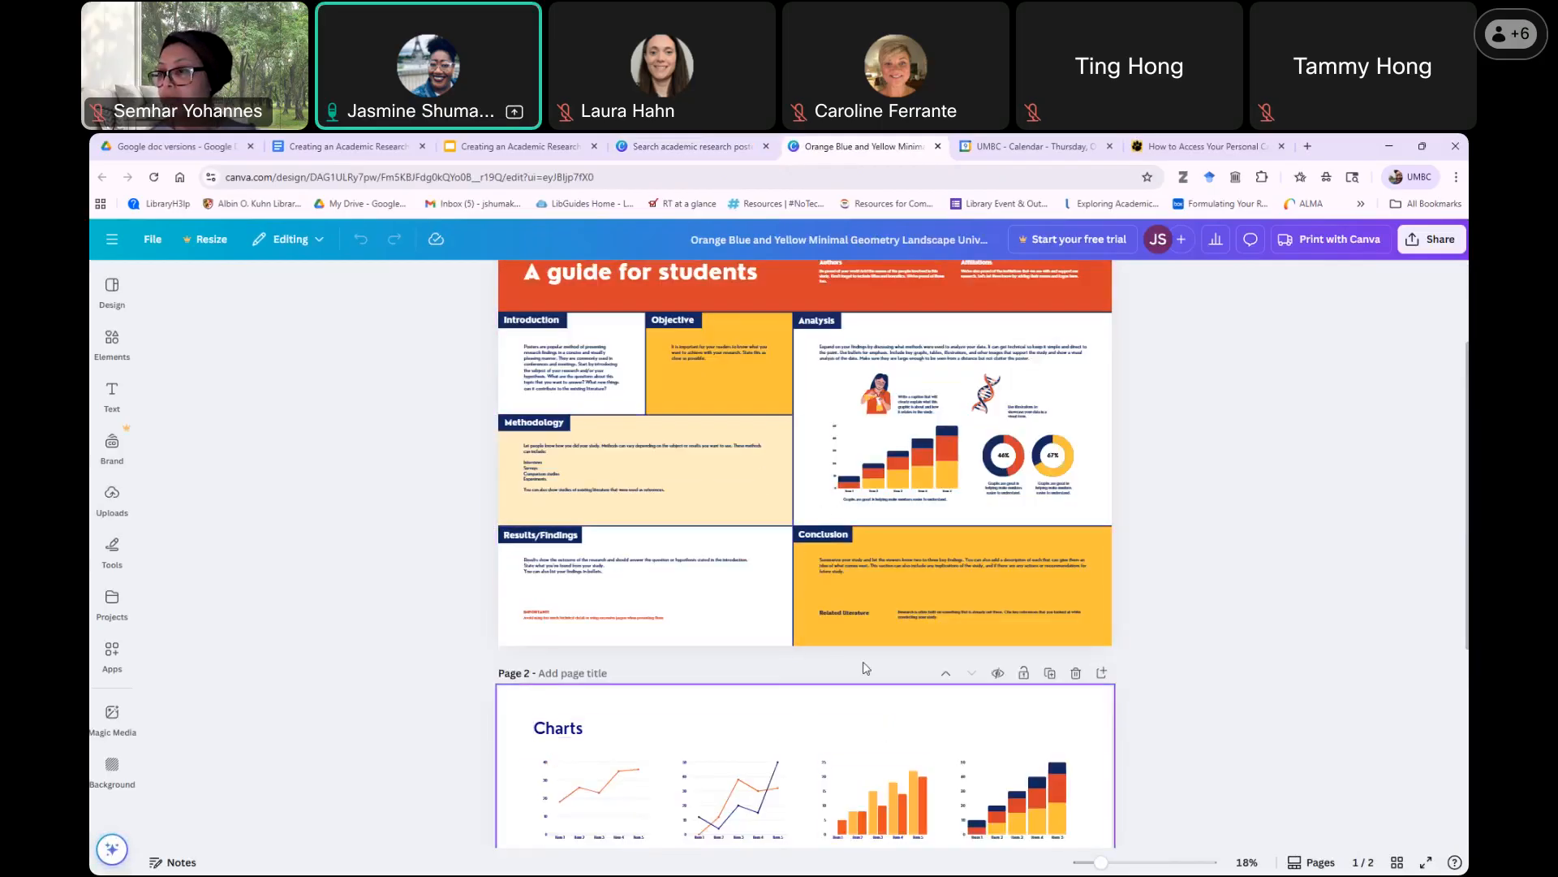
Review the template's poster and charts pages and select the Objective section's box.
scroll(865, 666, "up", 2)
scroll(864, 660, "down", 5)
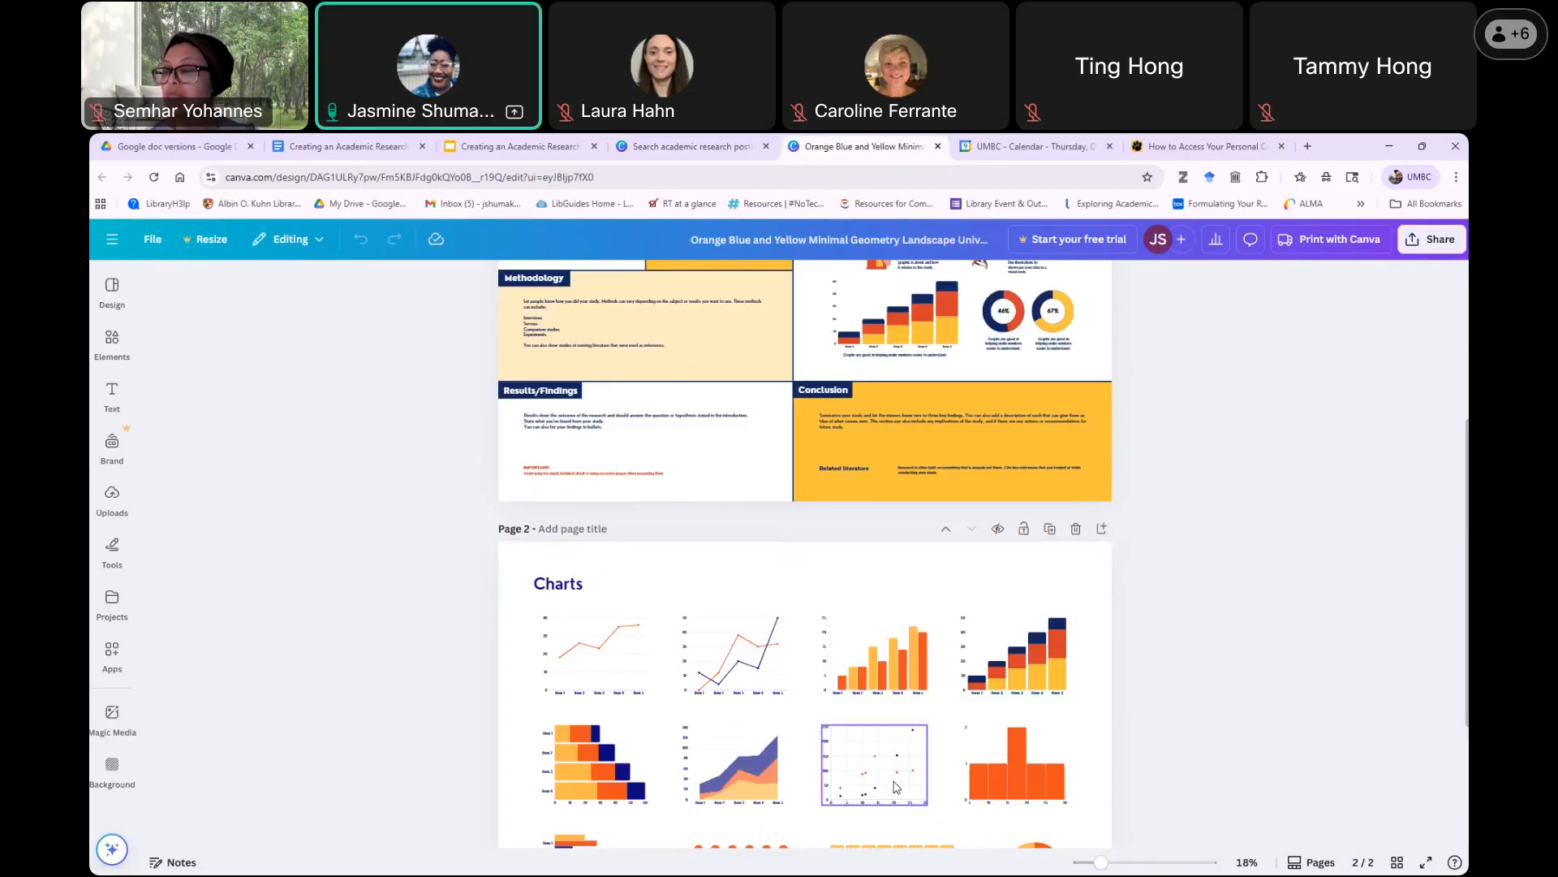
scroll(896, 785, "up", 4)
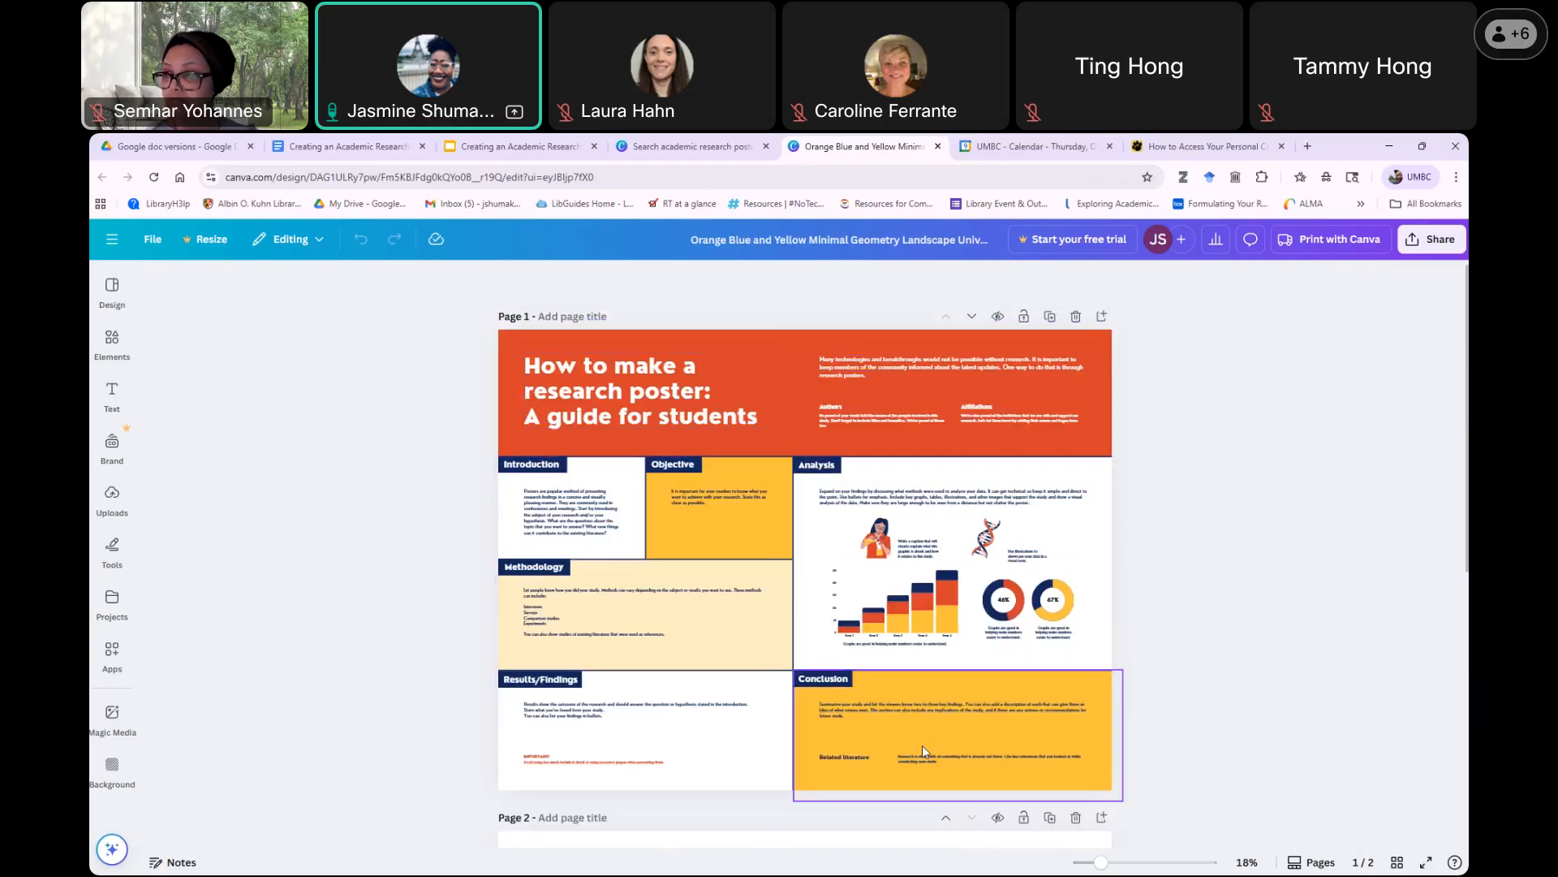
left_click(720, 503)
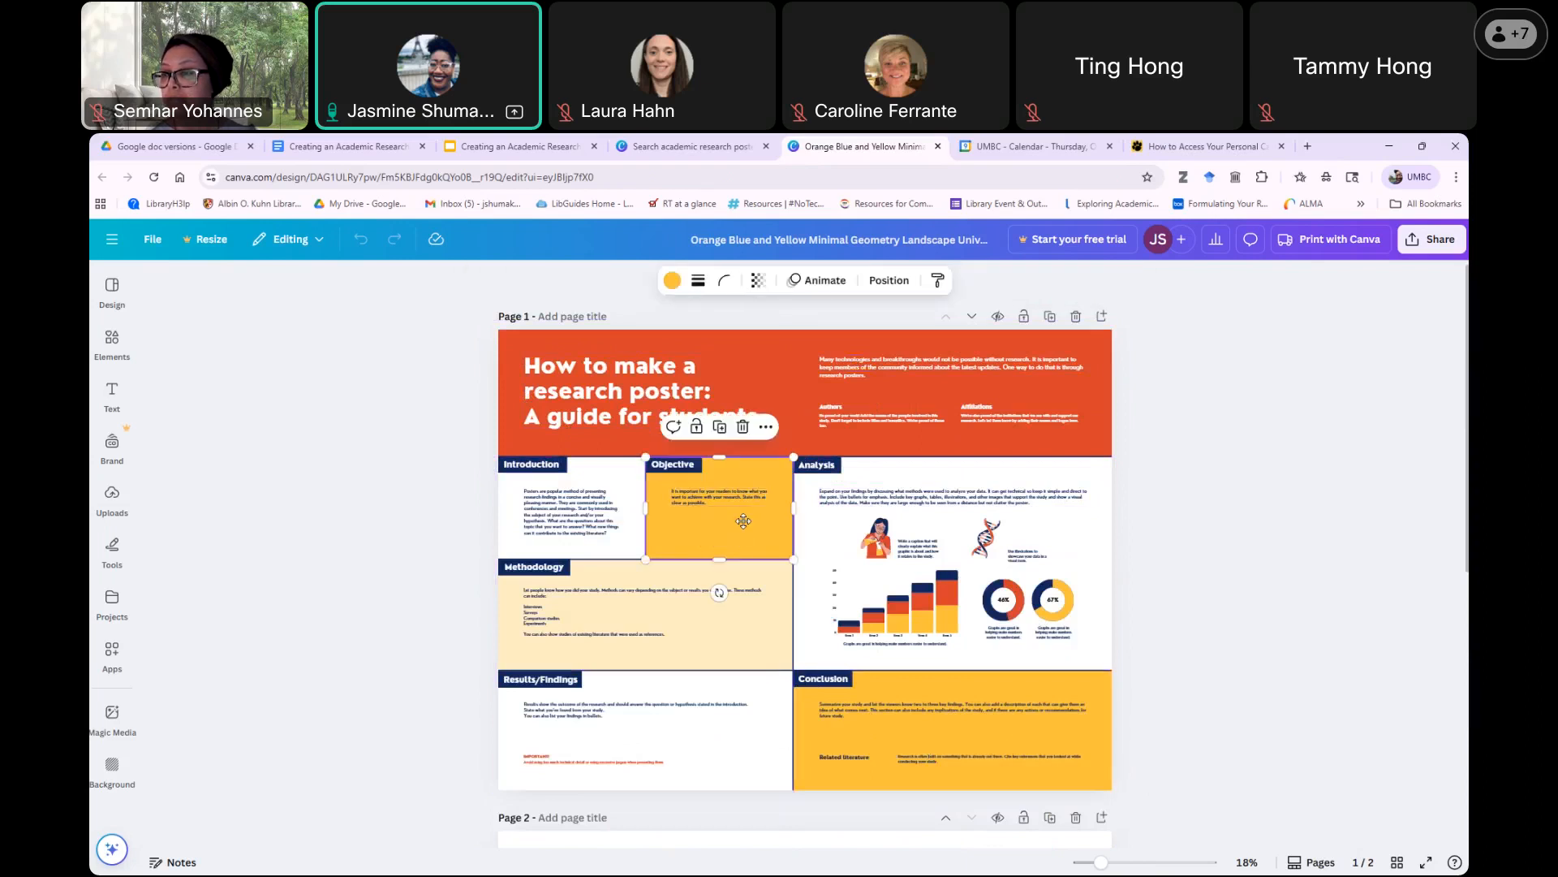
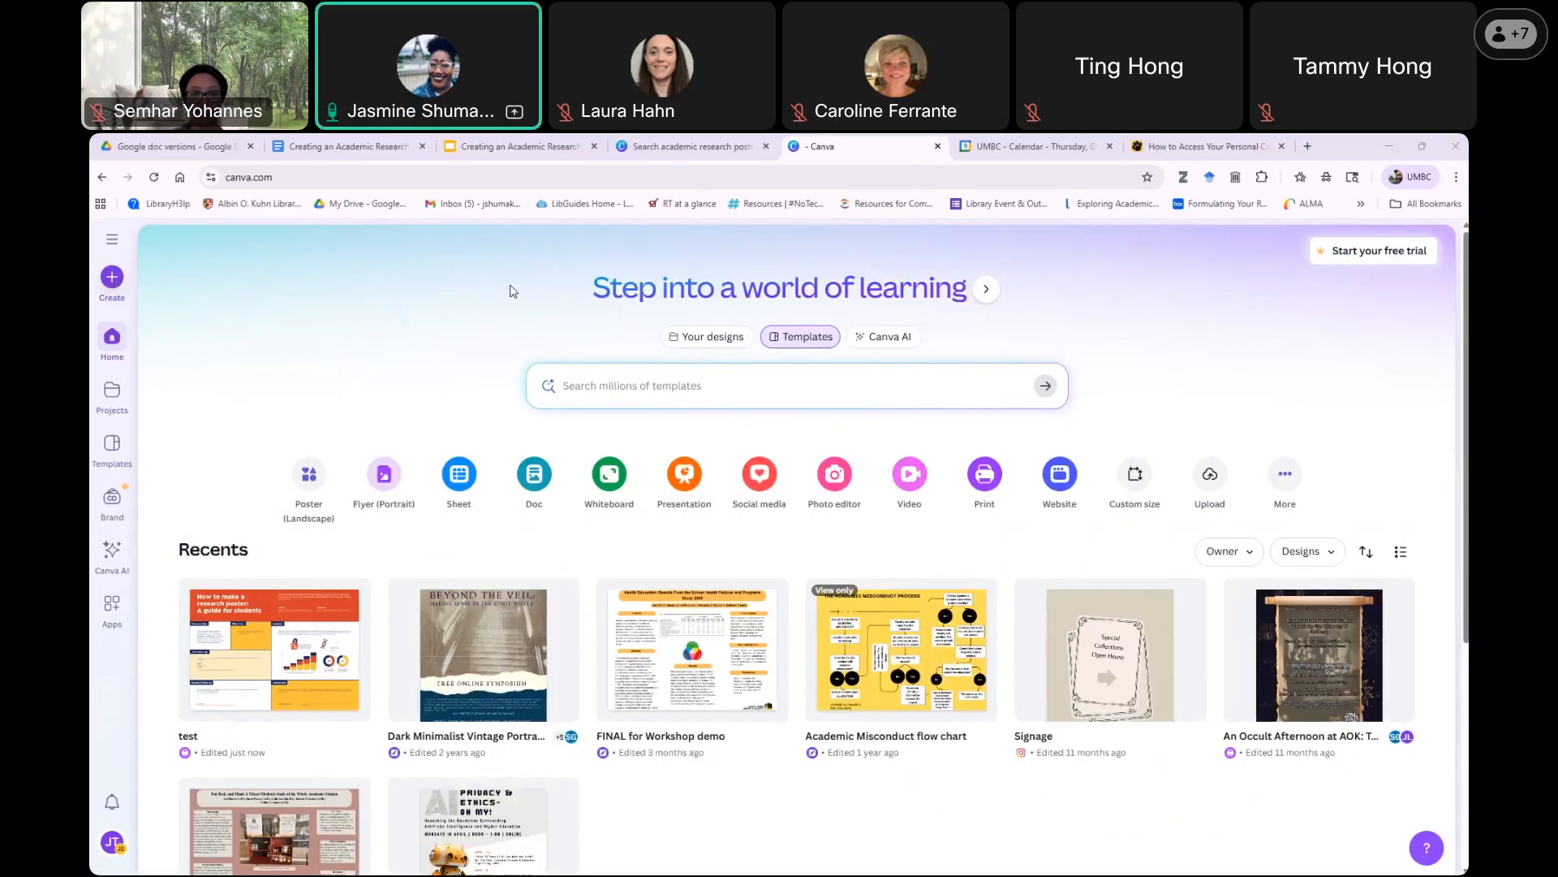
Create a new custom-size design 48 in wide and 36 in high with the aspect ratio locked.
left_click(1139, 479)
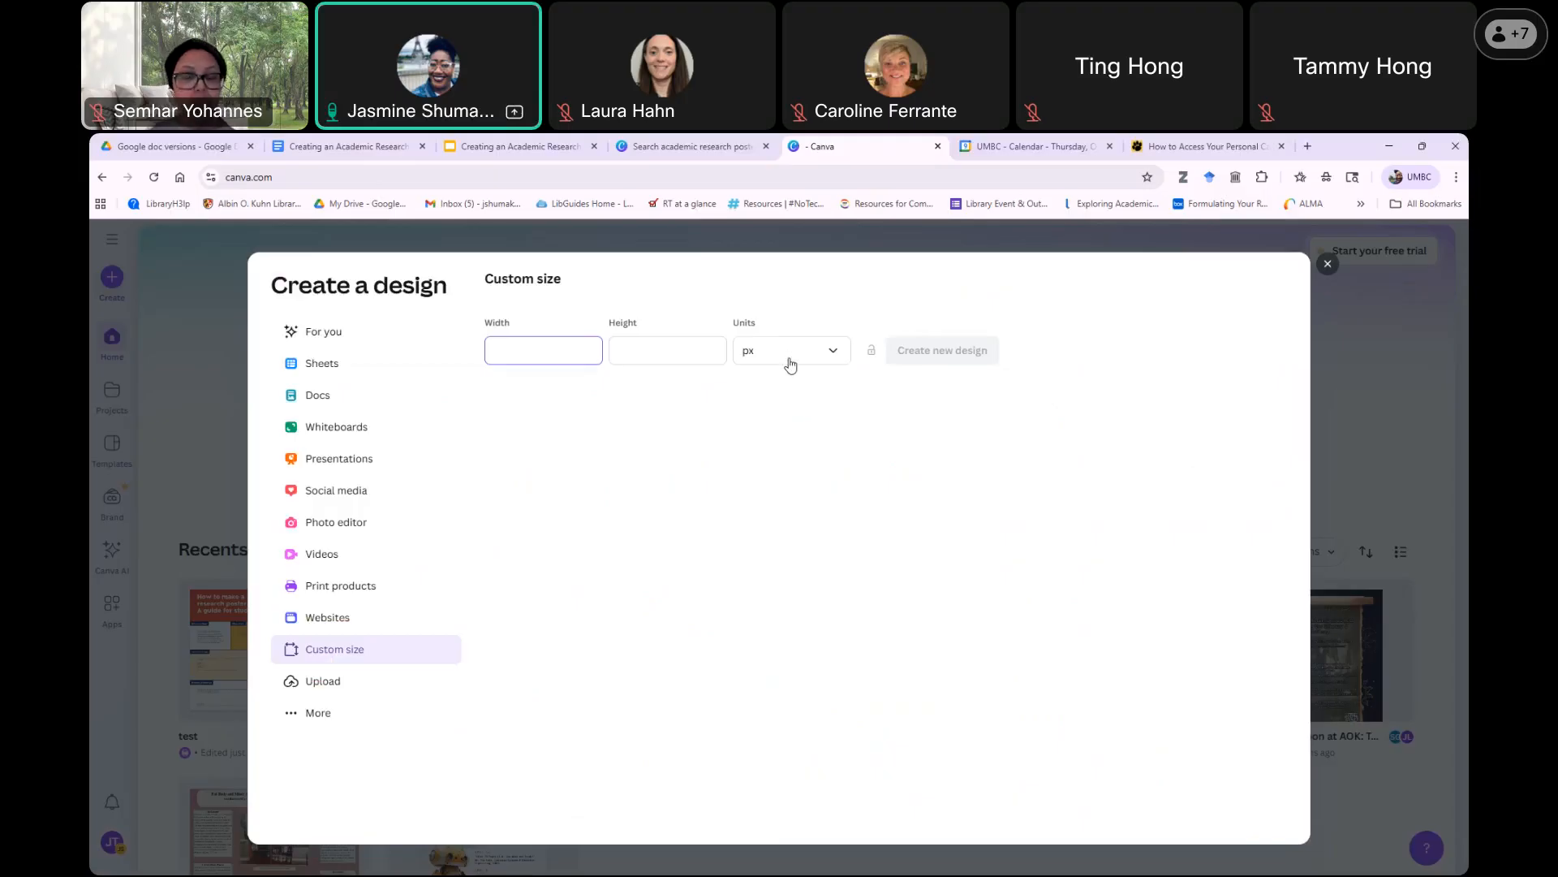
left_click(843, 350)
key("Return")
left_click(549, 355)
left_click(549, 355)
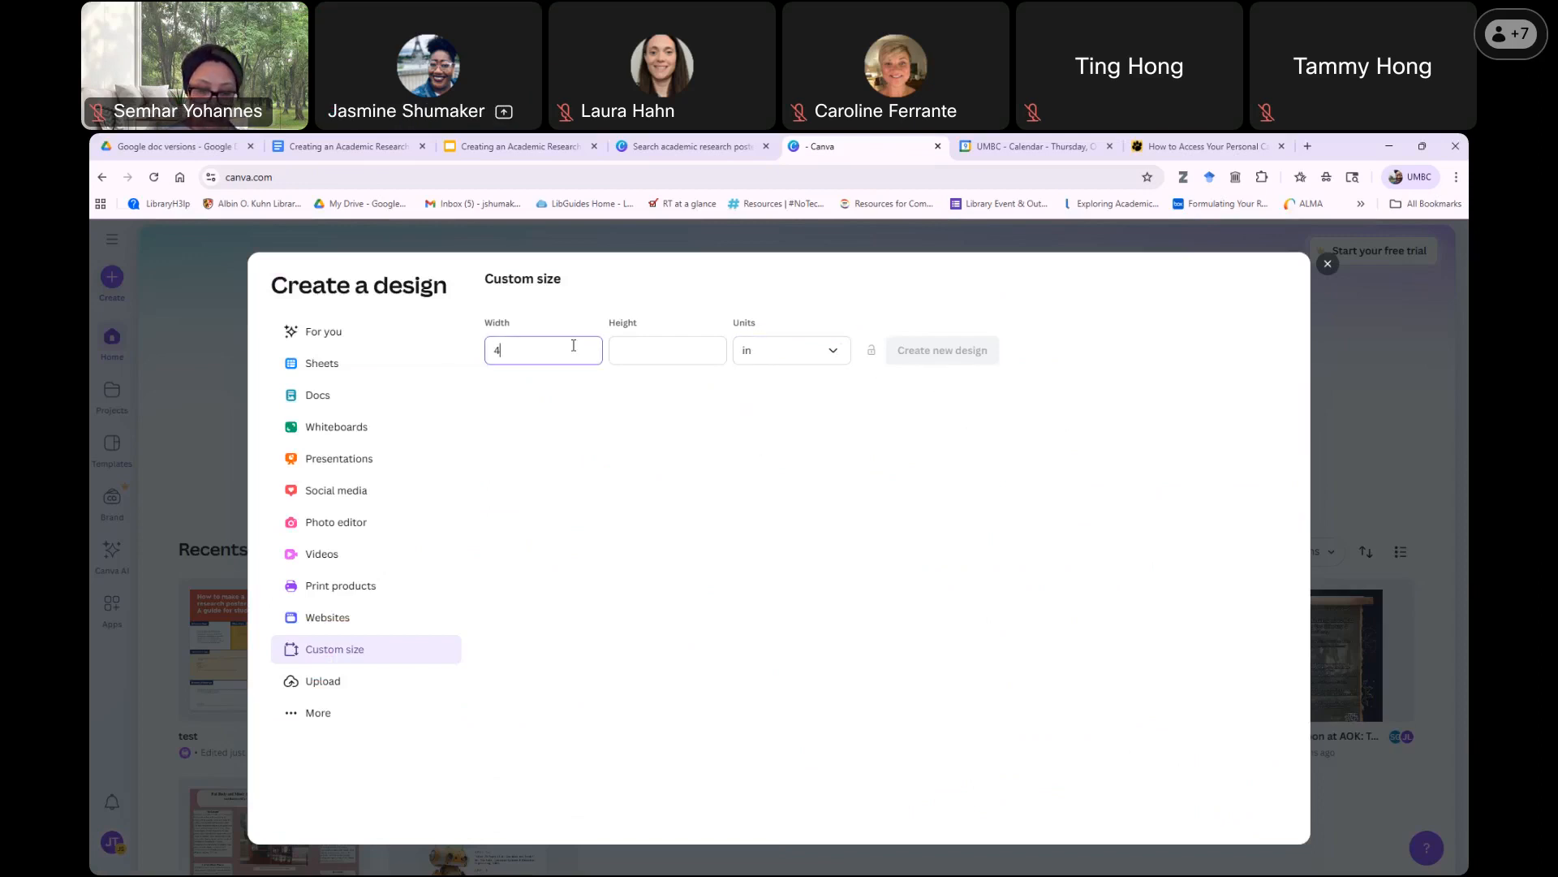
left_click(645, 350)
type("36")
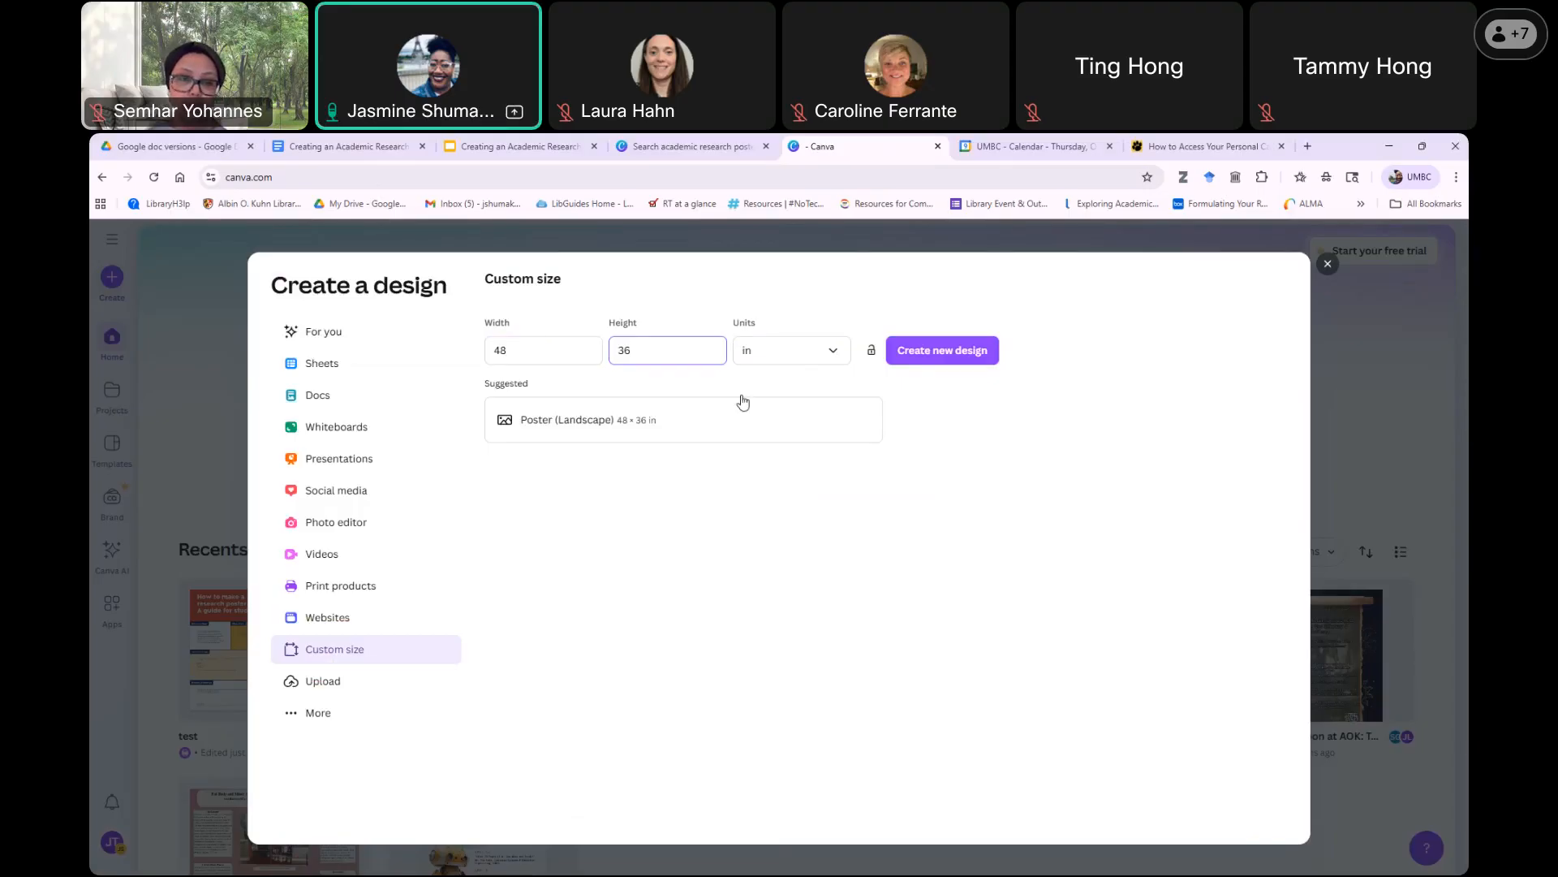
left_click(873, 354)
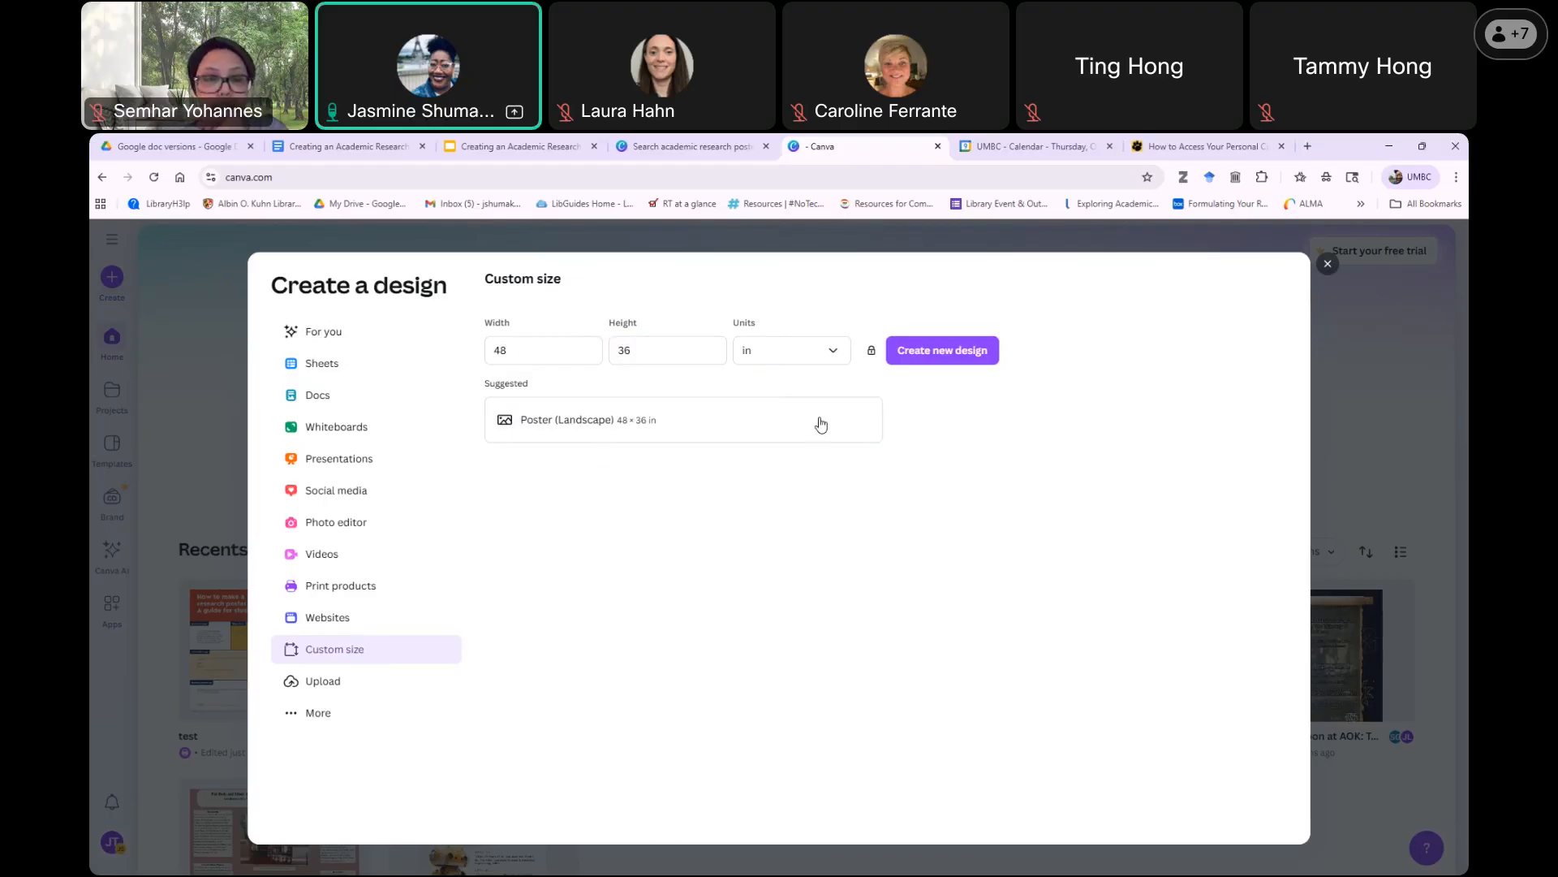
left_click(912, 348)
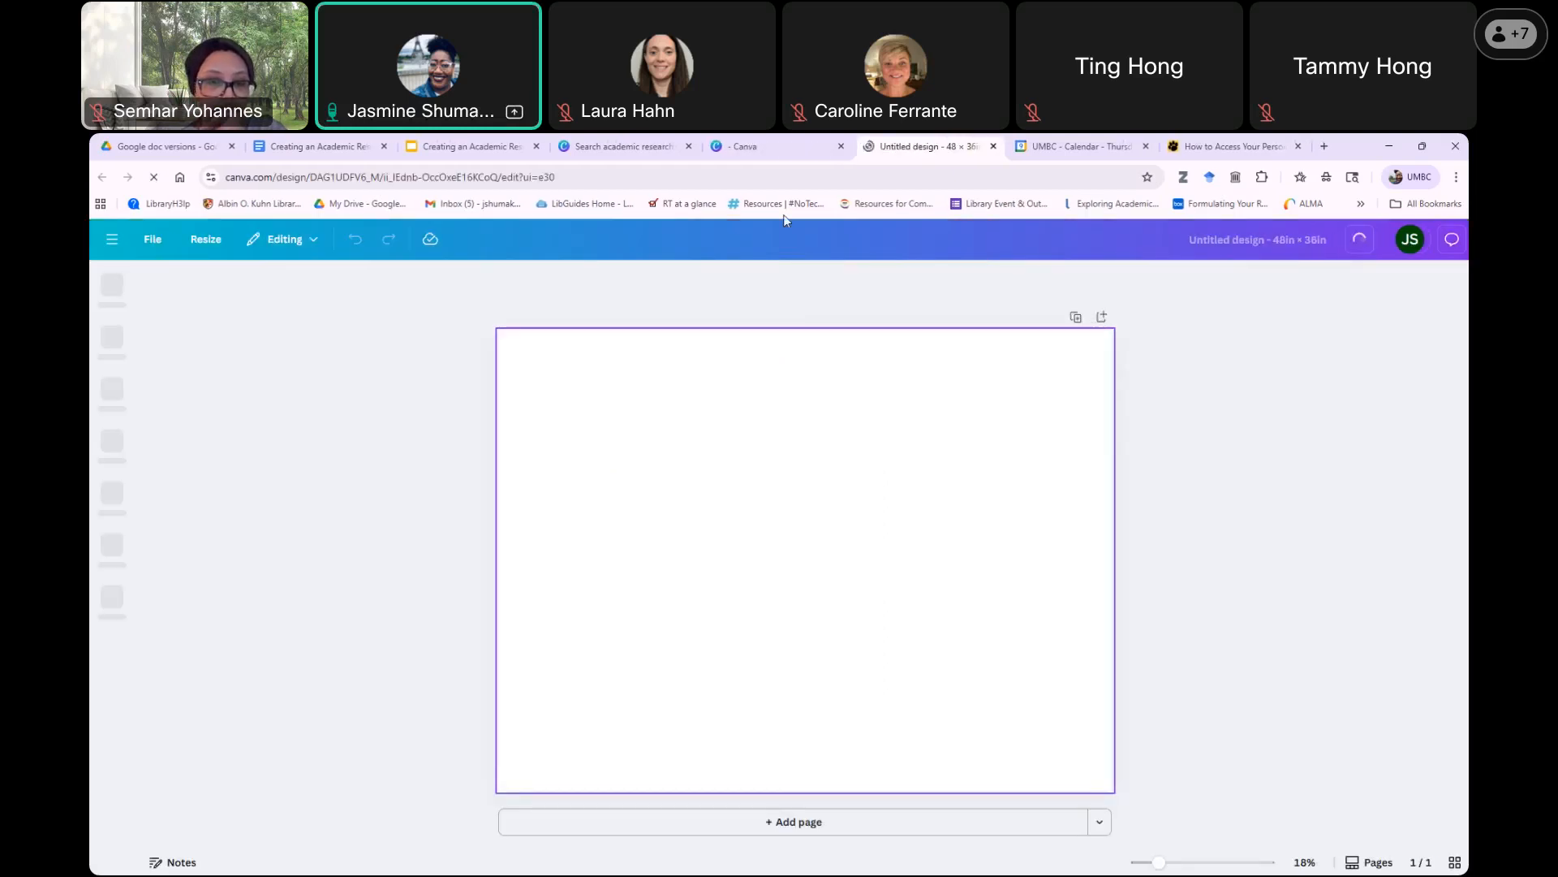
Close the template search page and name the new blank design "workshop test poster".
left_click(690, 147)
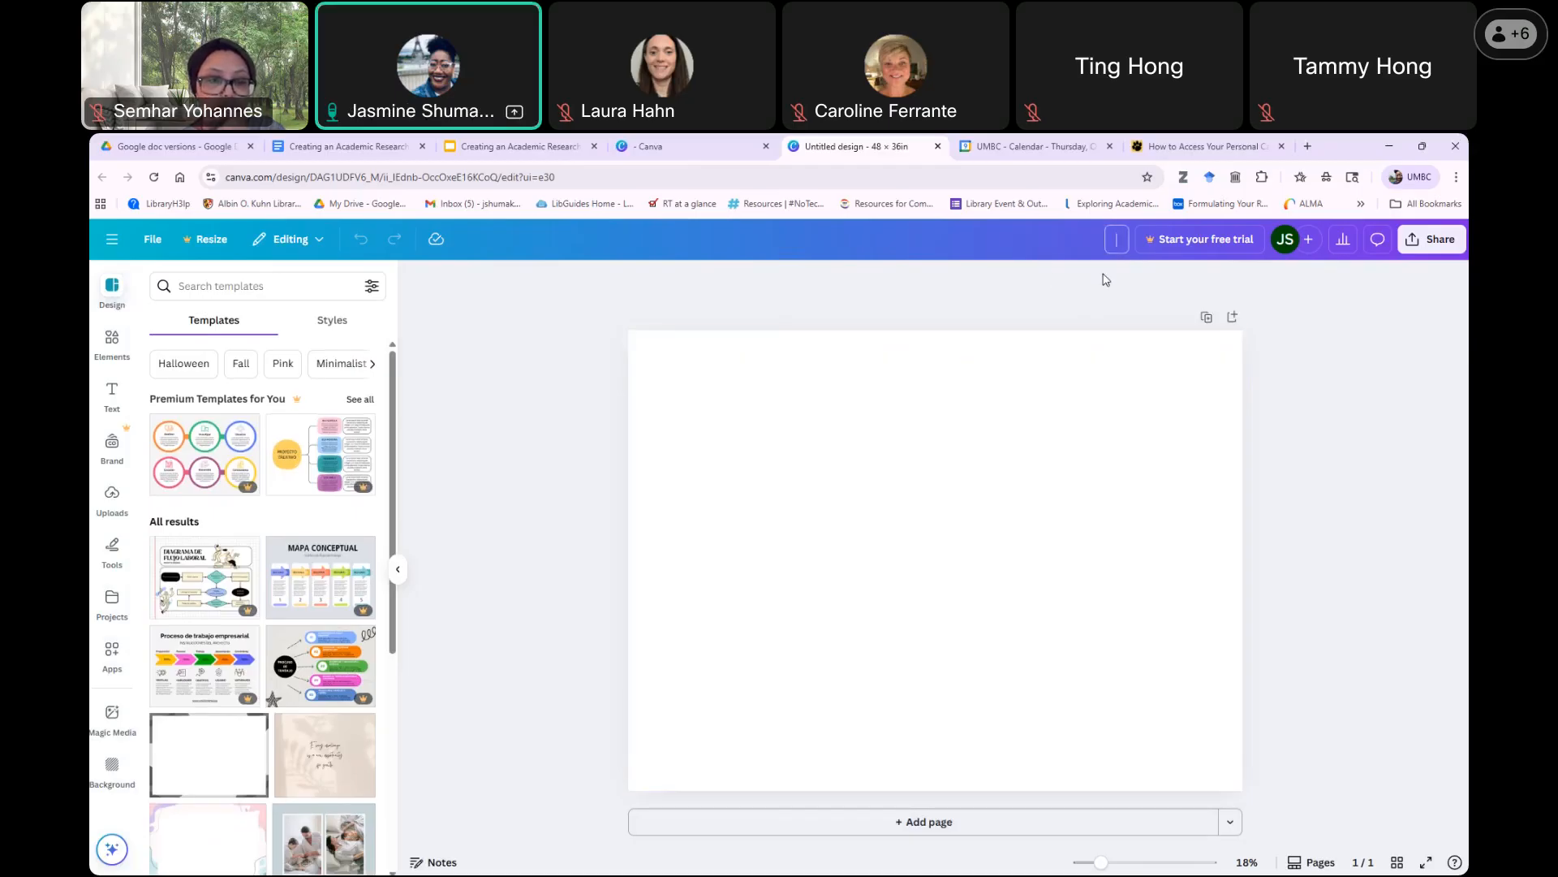
type("work")
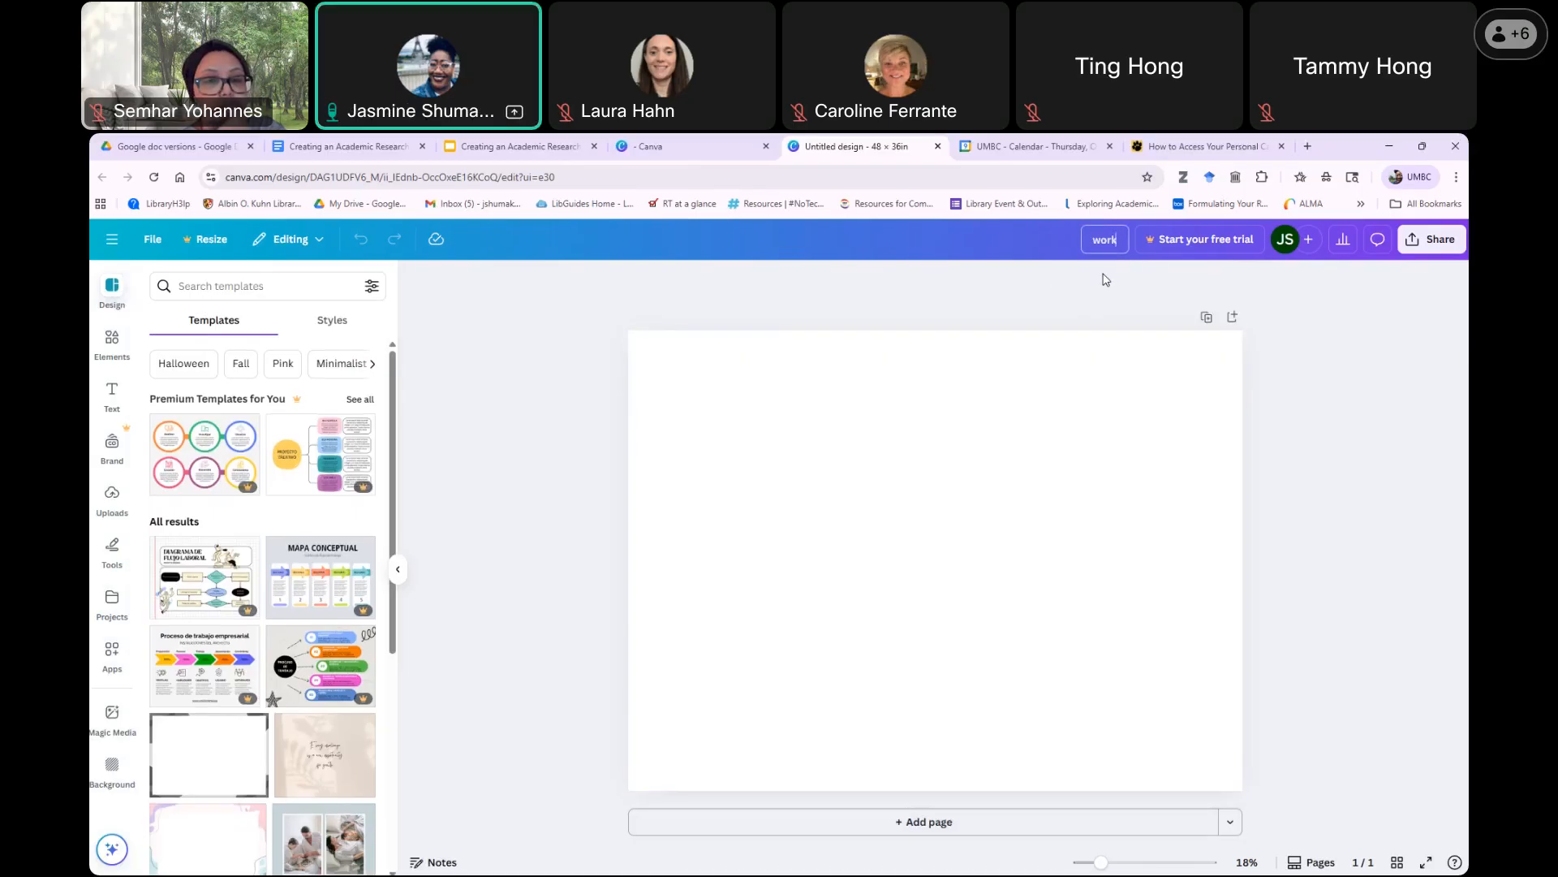
type("shop test poster")
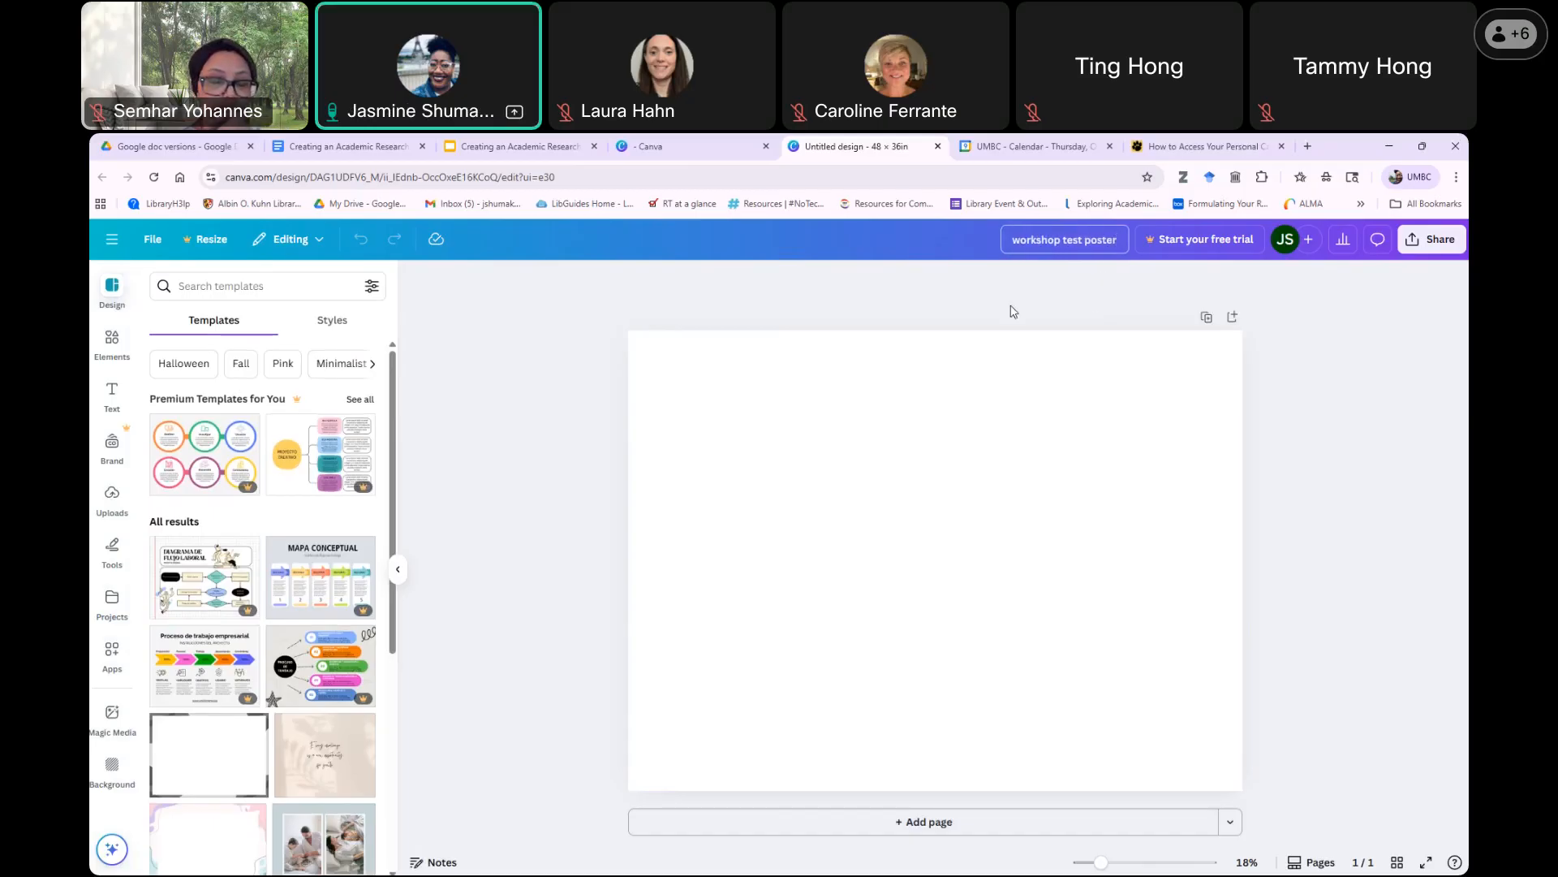
key("Return")
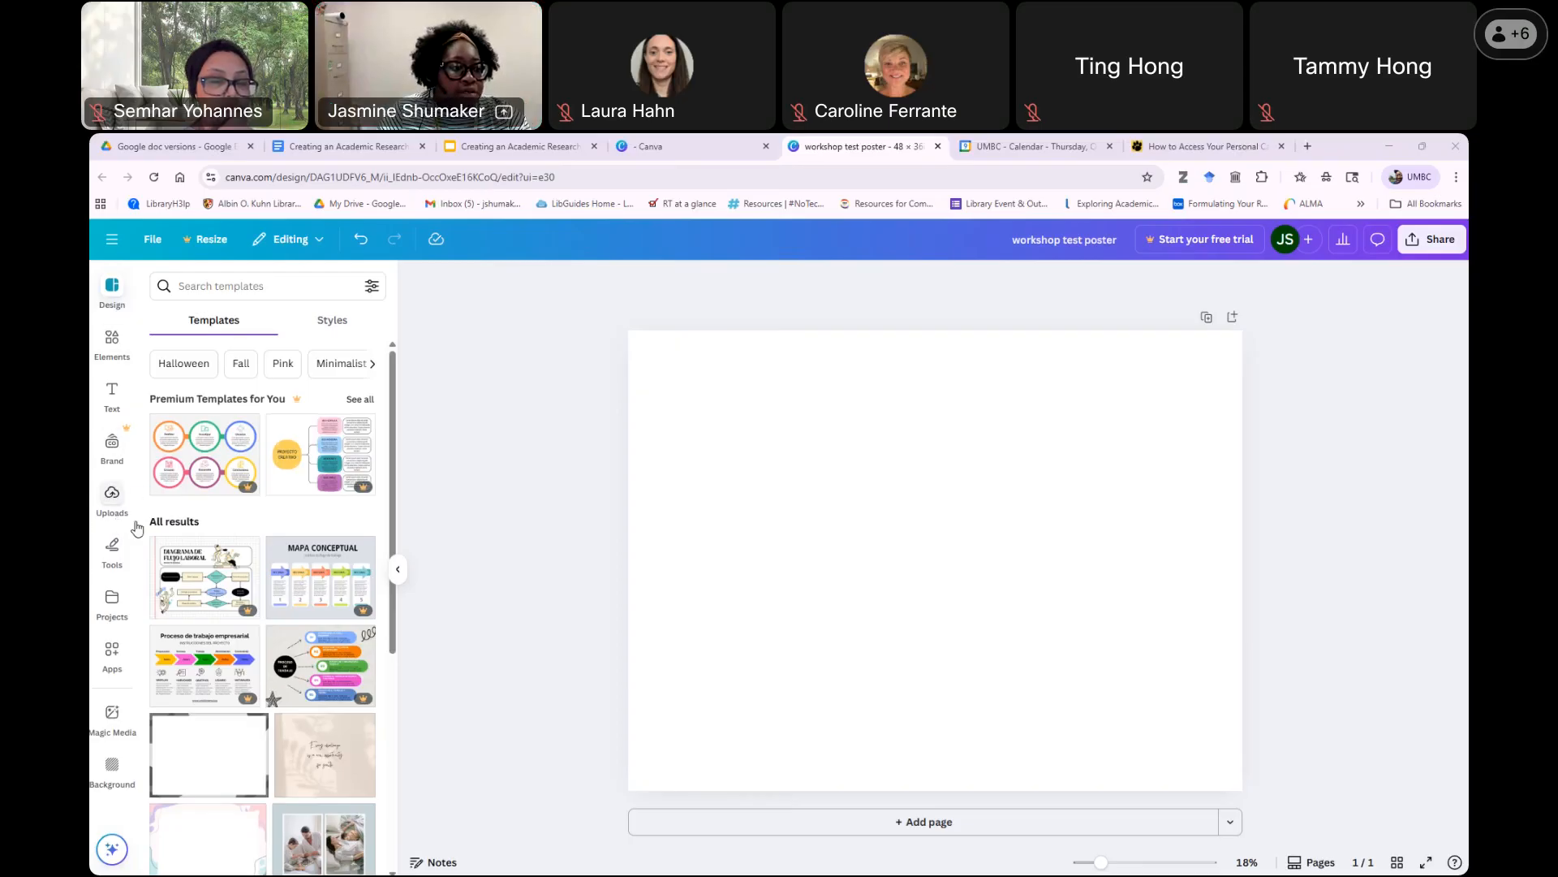
Look over the previously uploaded images and the option for uploading files.
left_click(114, 496)
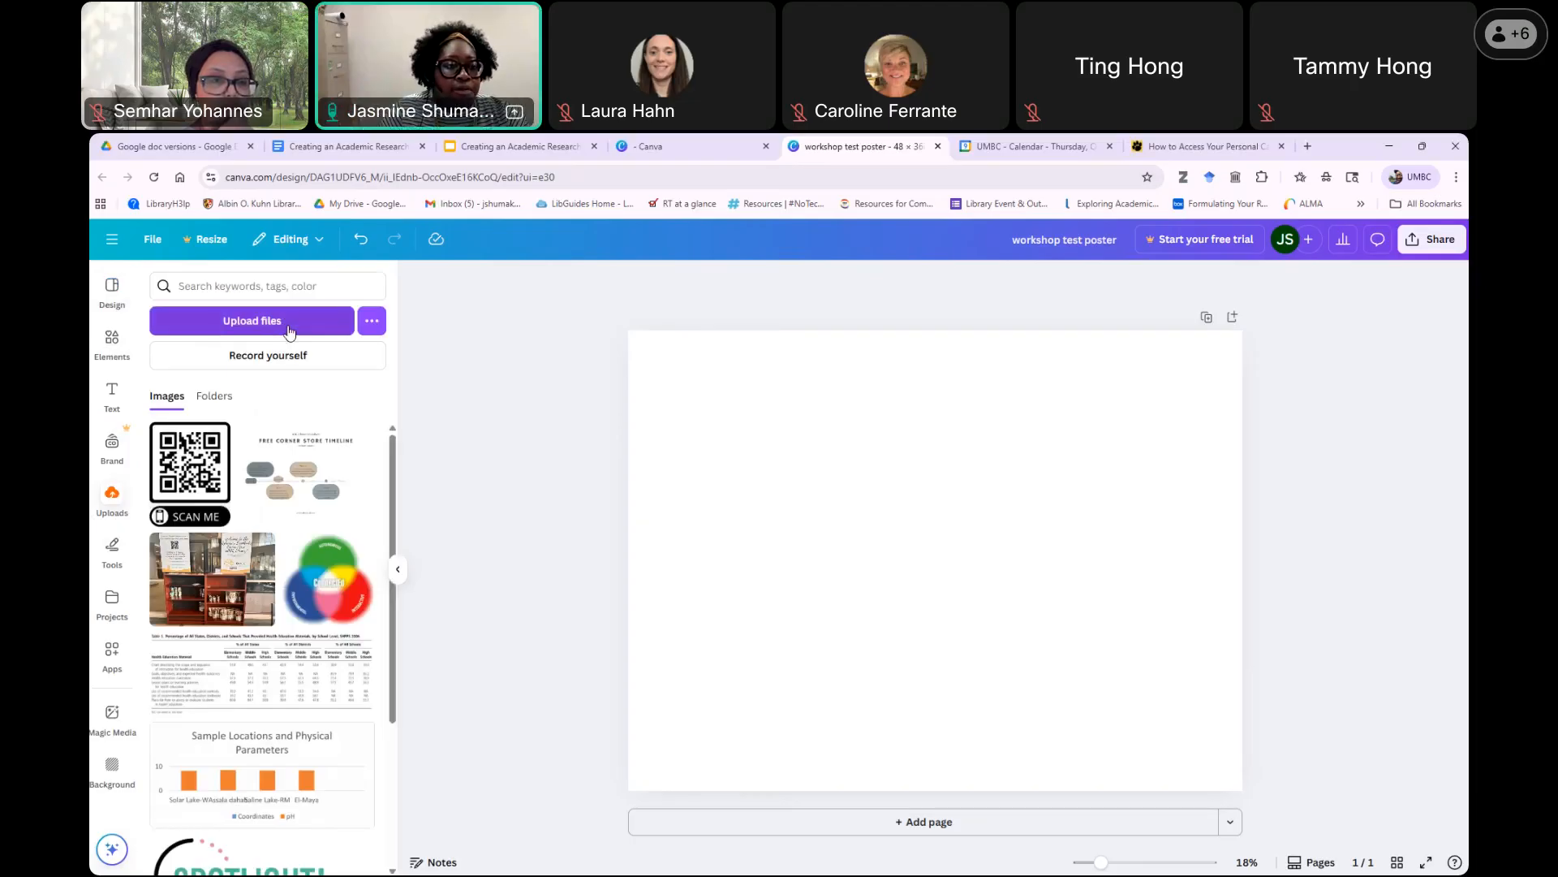
left_click(258, 329)
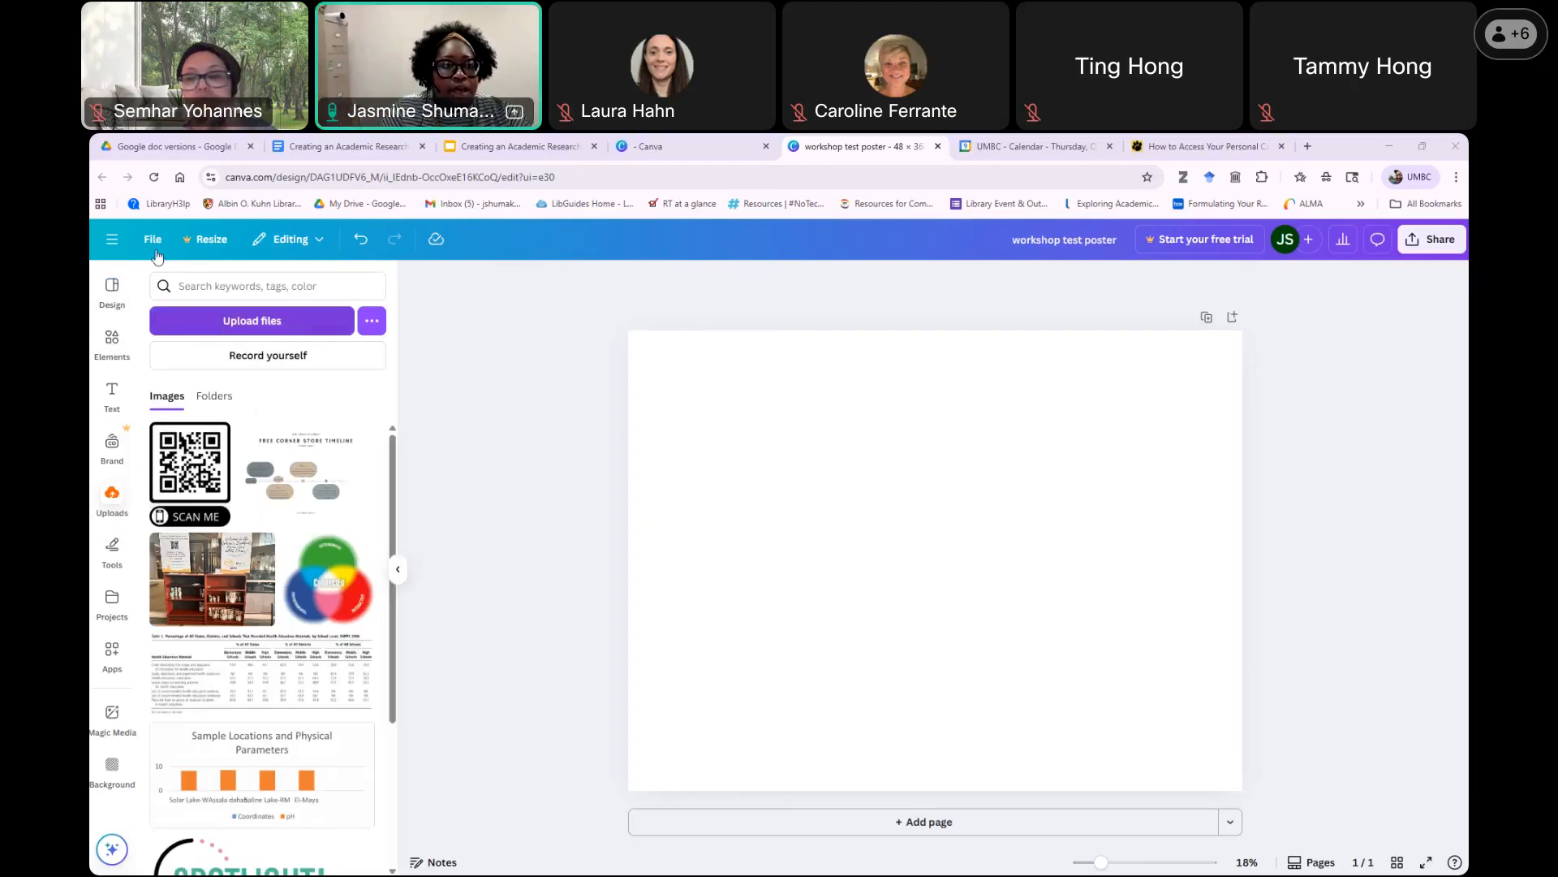
left_click(746, 508)
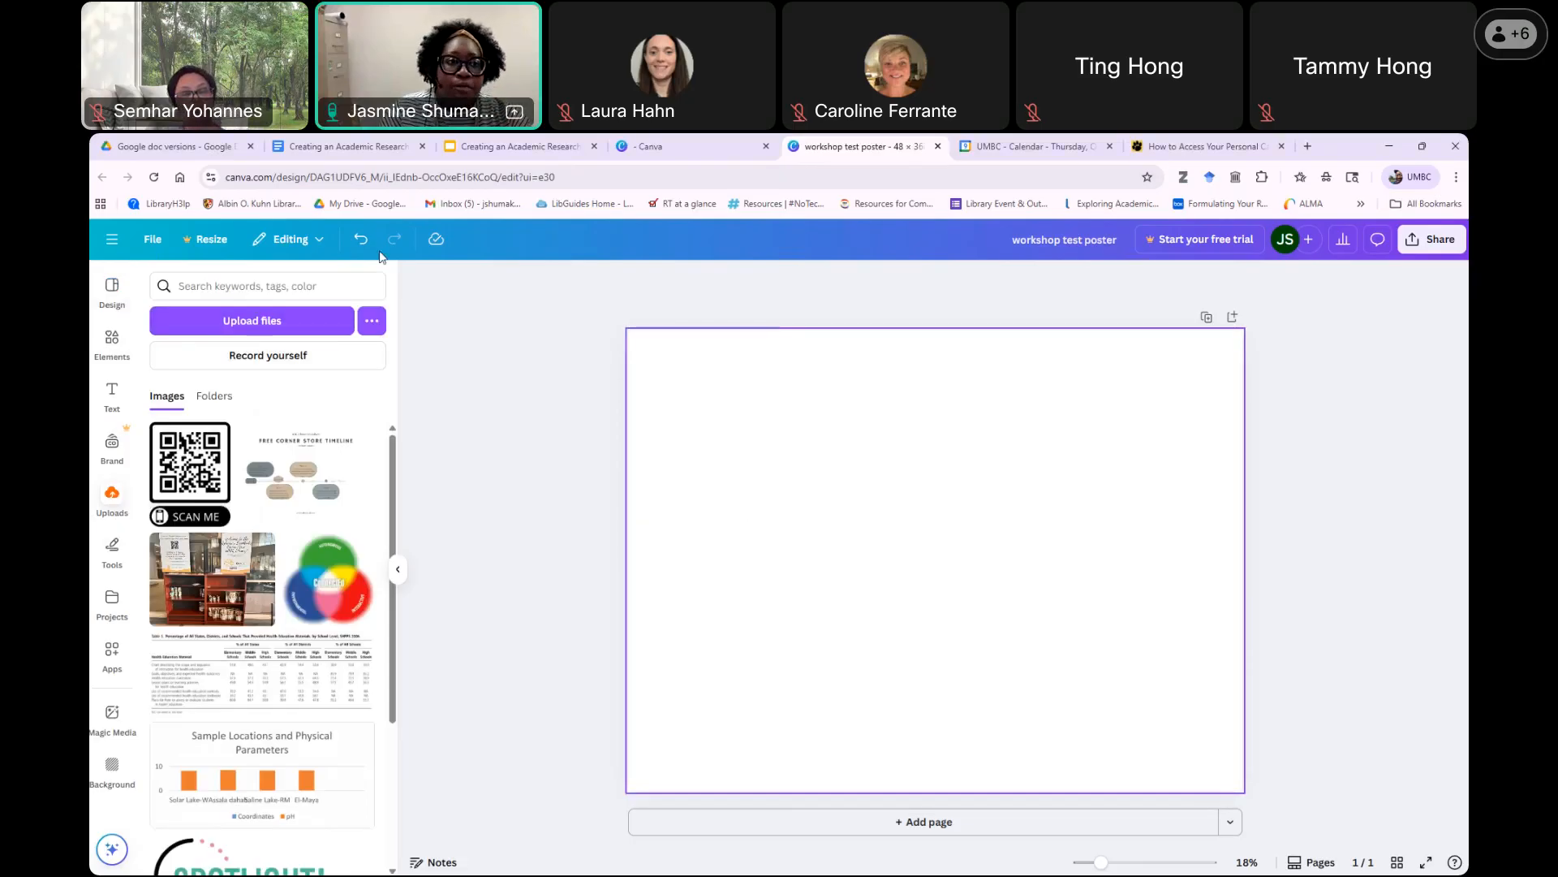
Switch to the content document in Google Docs, examine its table and circle diagram images, and return to the Canva poster.
left_click(339, 147)
scroll(577, 595, "down", 5)
scroll(577, 596, "down", 5)
left_click(528, 538)
left_click(488, 711)
left_click(521, 556)
left_click(512, 696)
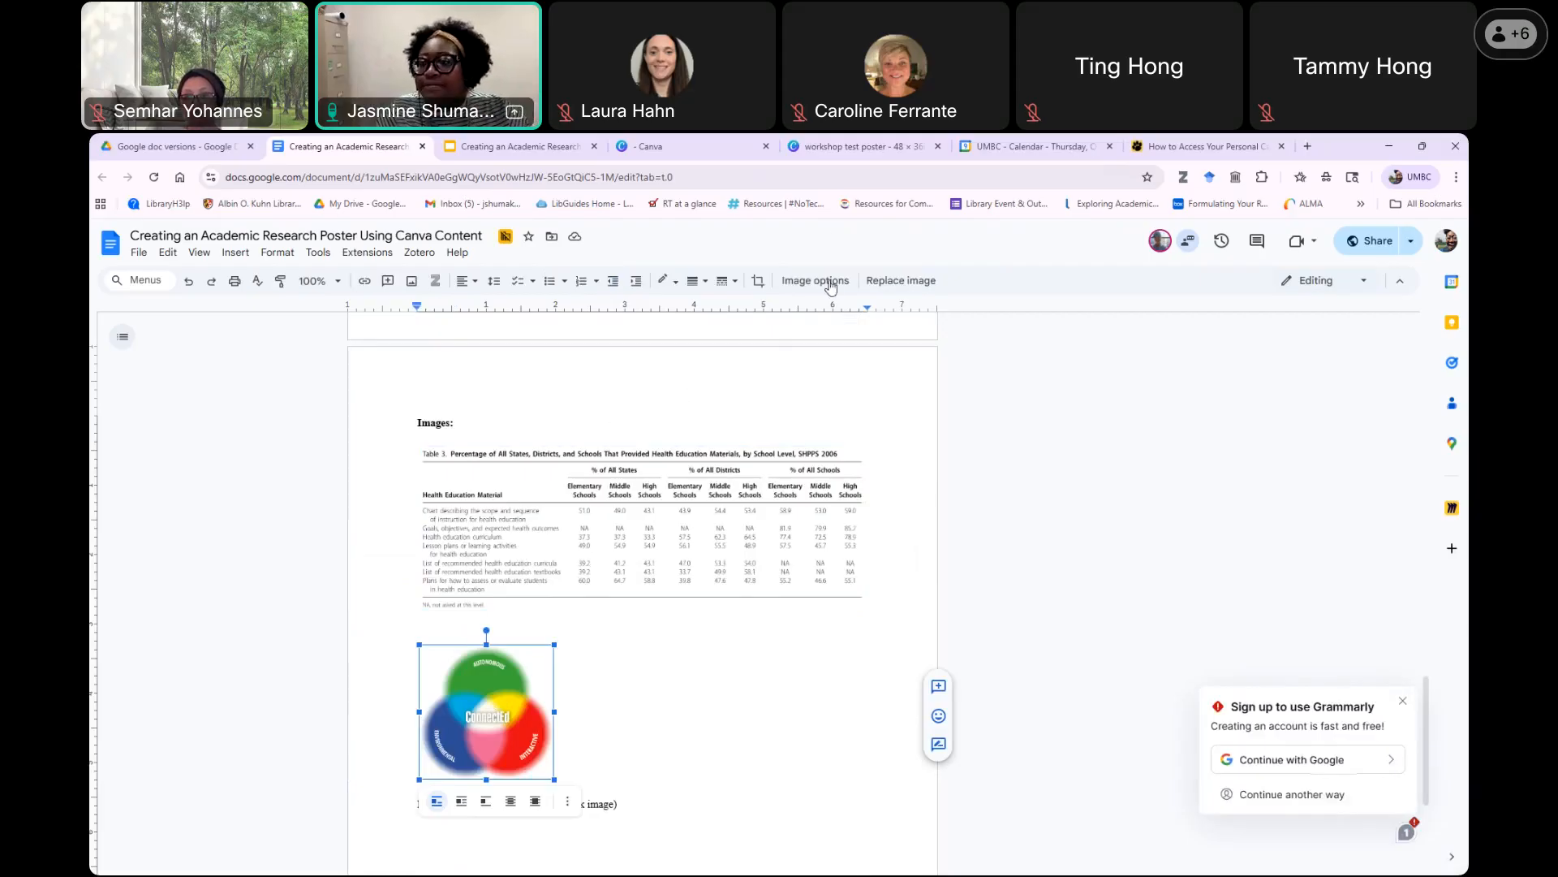
left_click(858, 146)
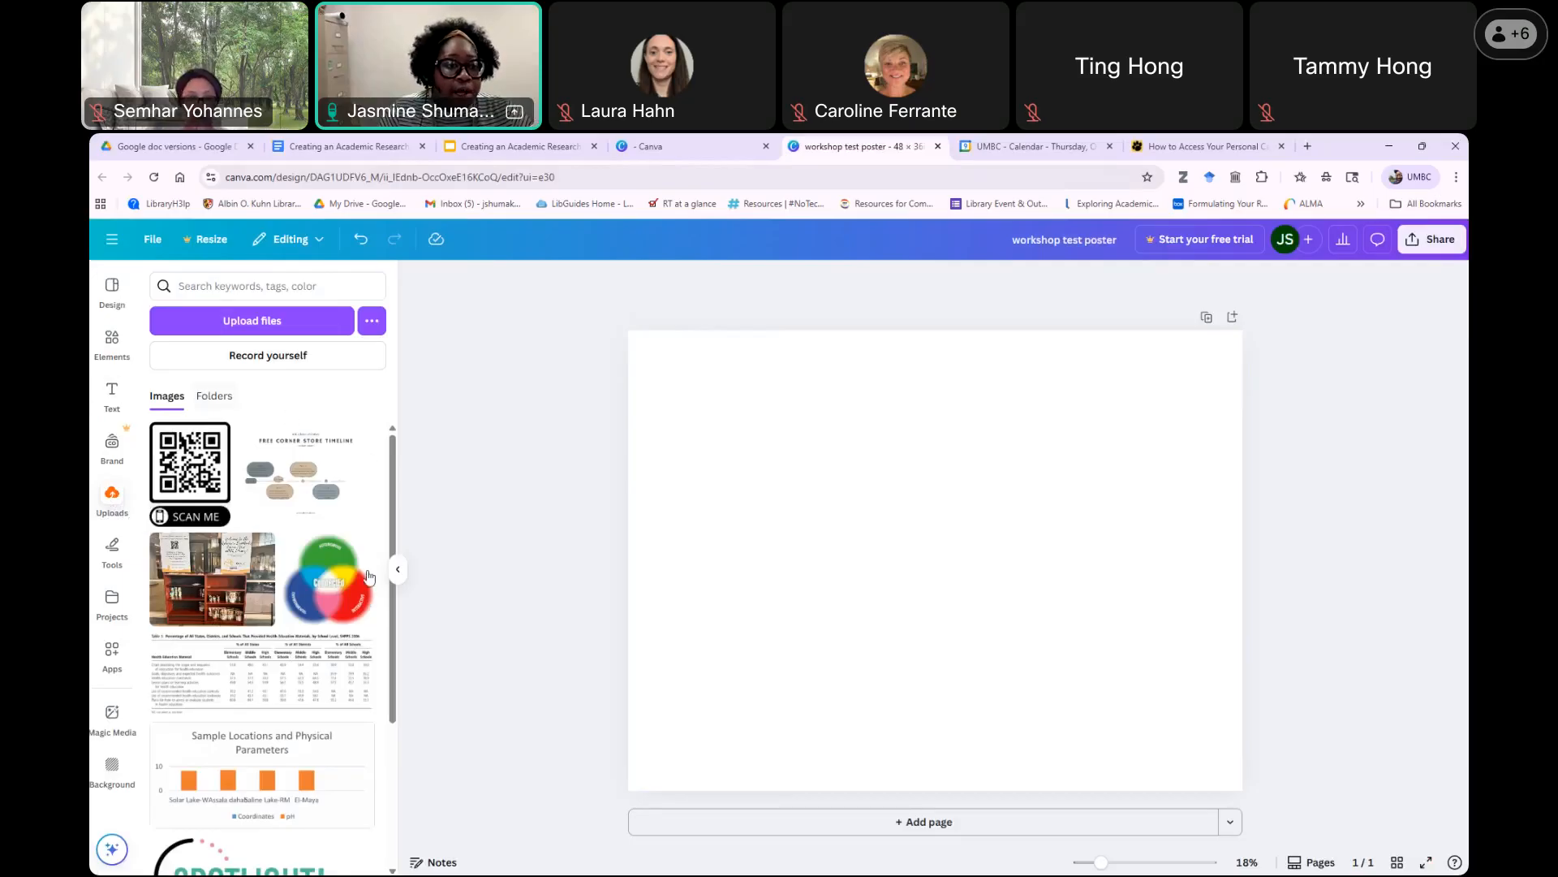
Add custom guides to the blank poster with 48 columns, a 0 in column gap and 36 rows.
left_click(400, 575)
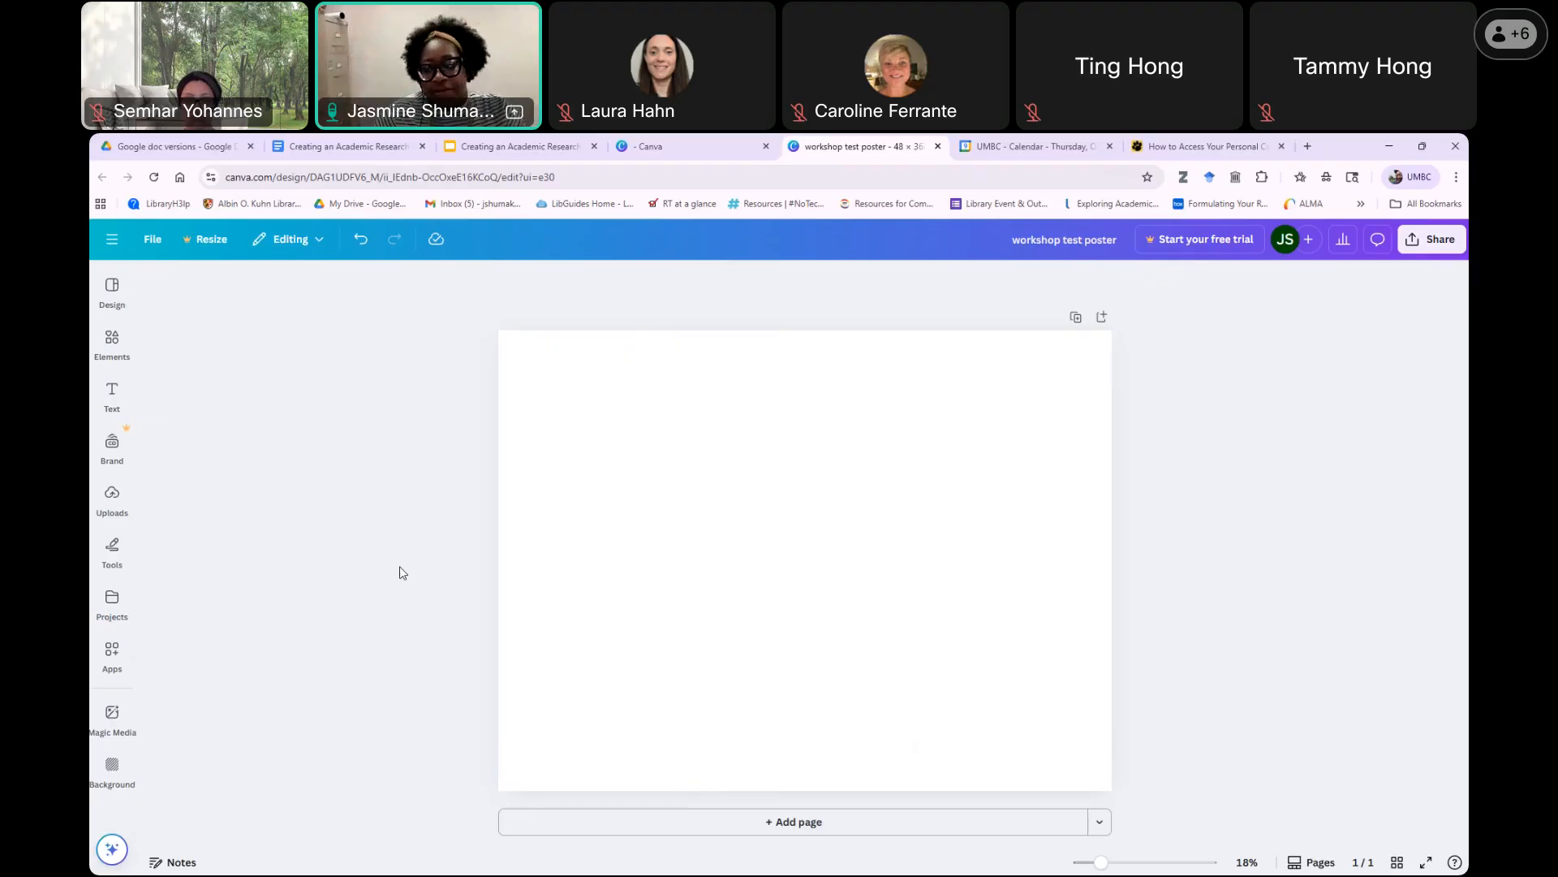
left_click(147, 241)
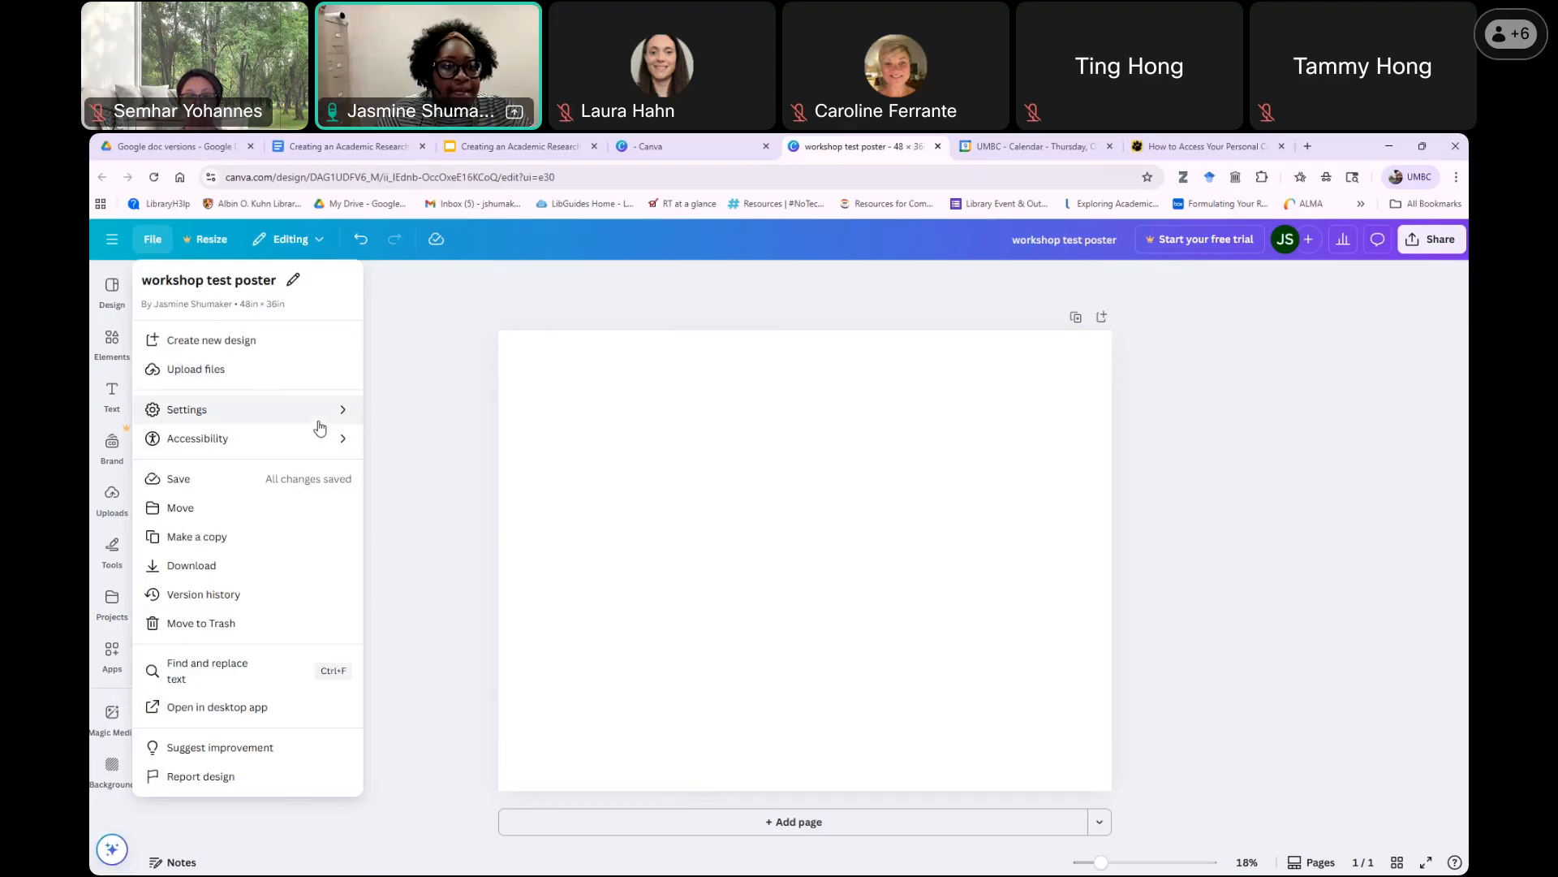
mouse_move(334, 416)
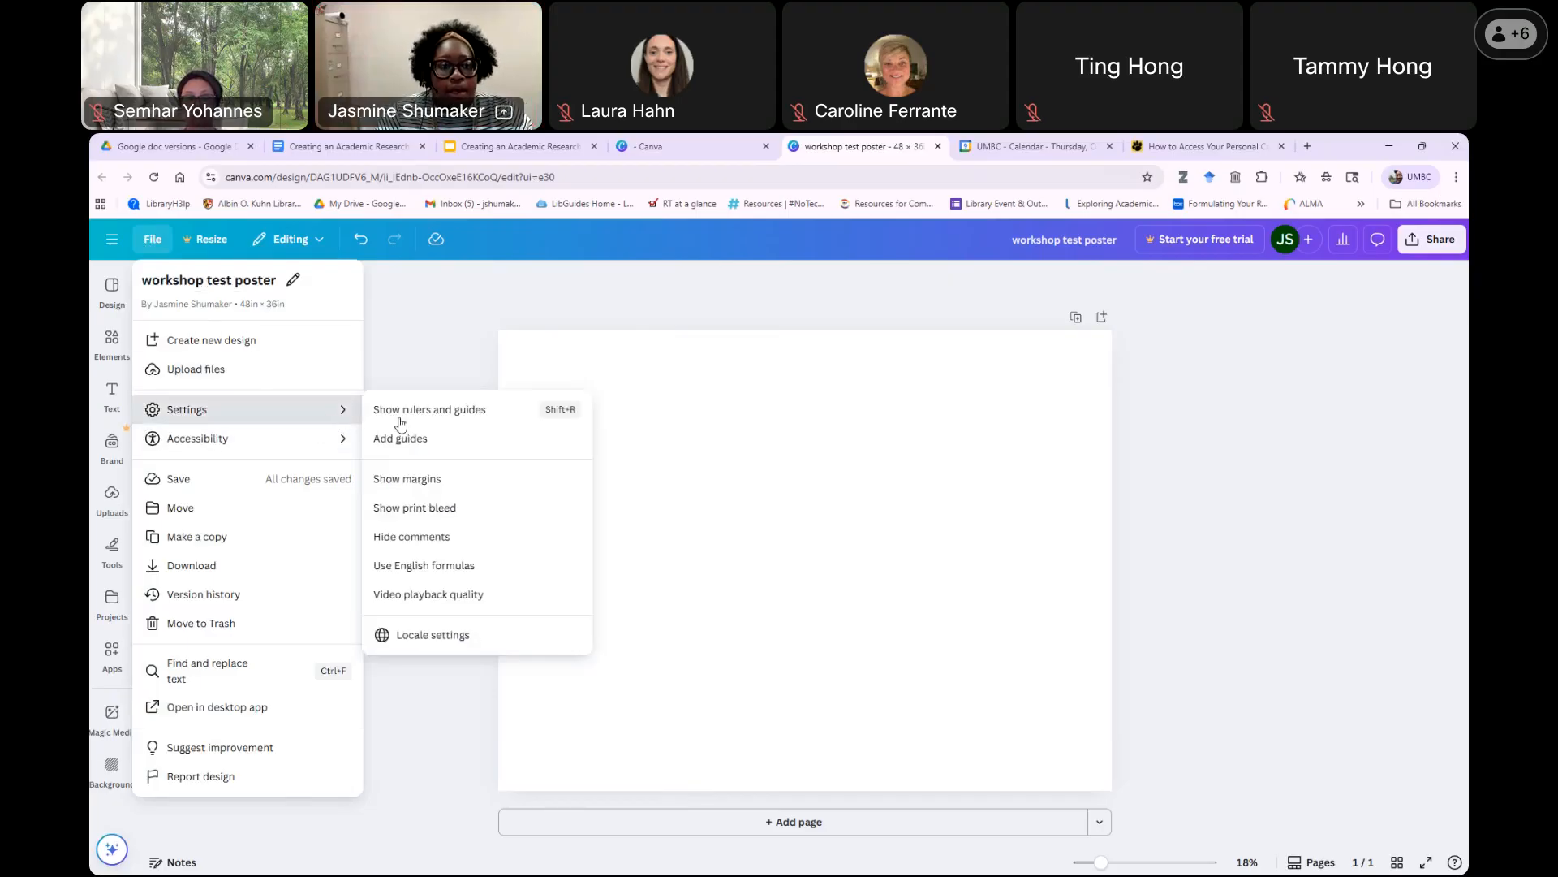
left_click(468, 440)
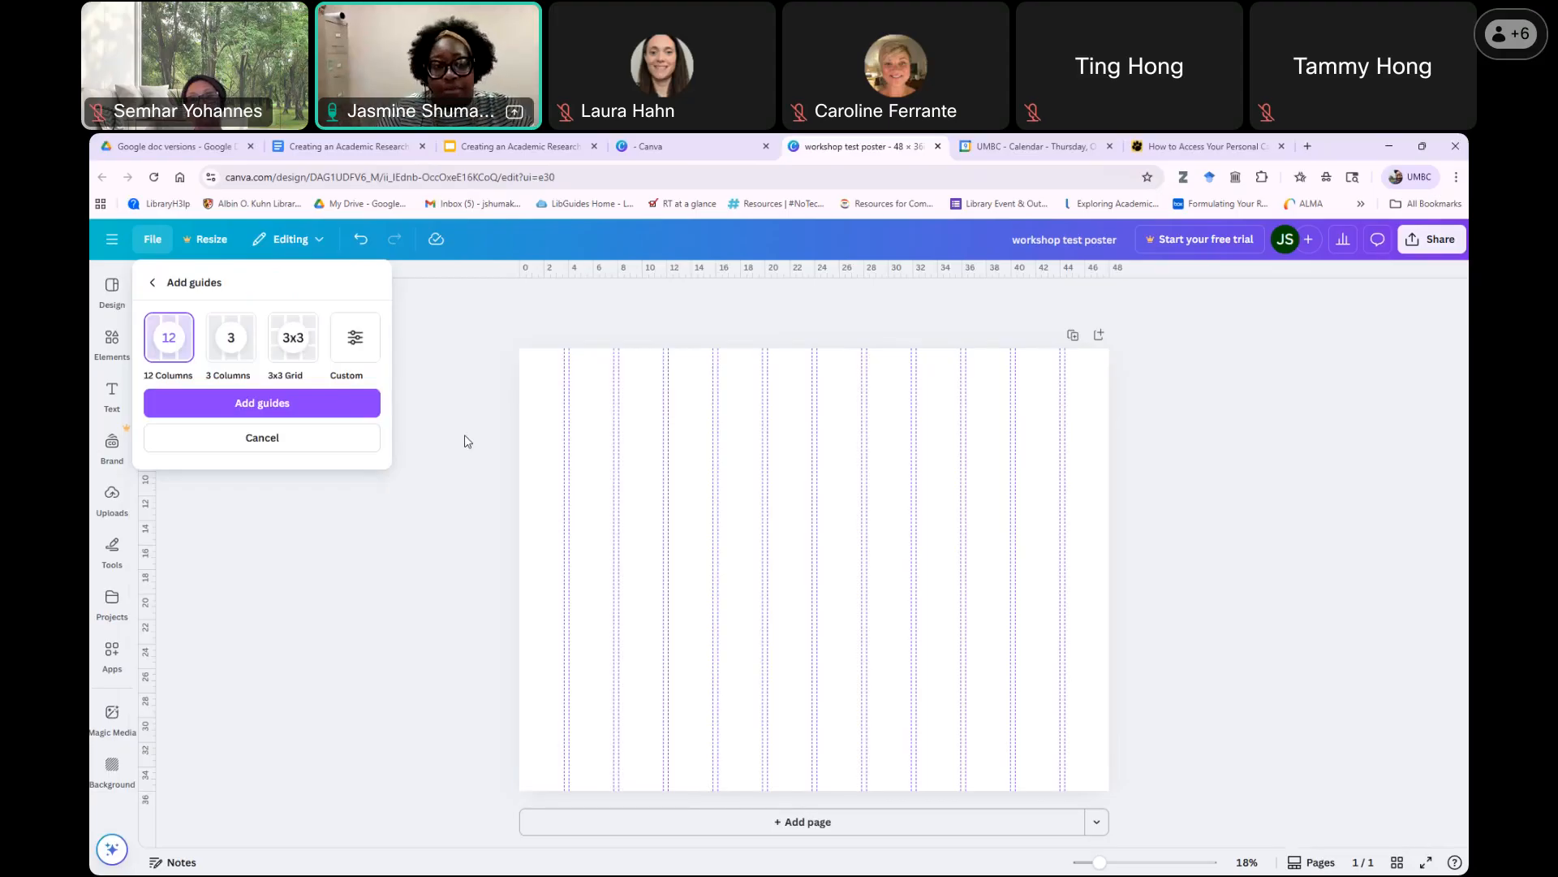
left_click(360, 345)
left_click(171, 426)
double_click(171, 426)
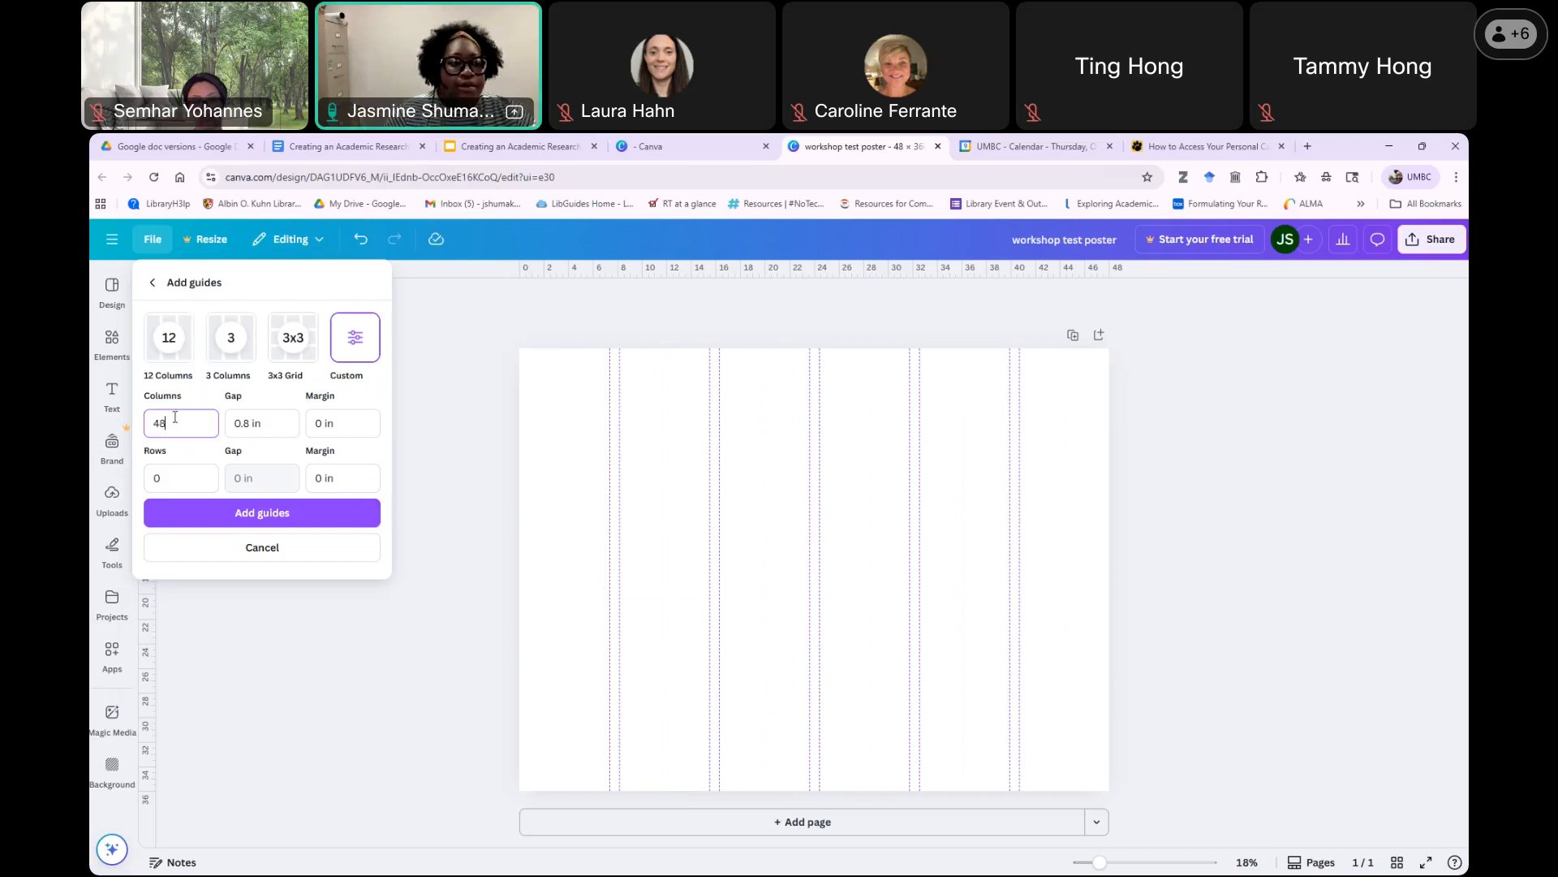
left_click(252, 423)
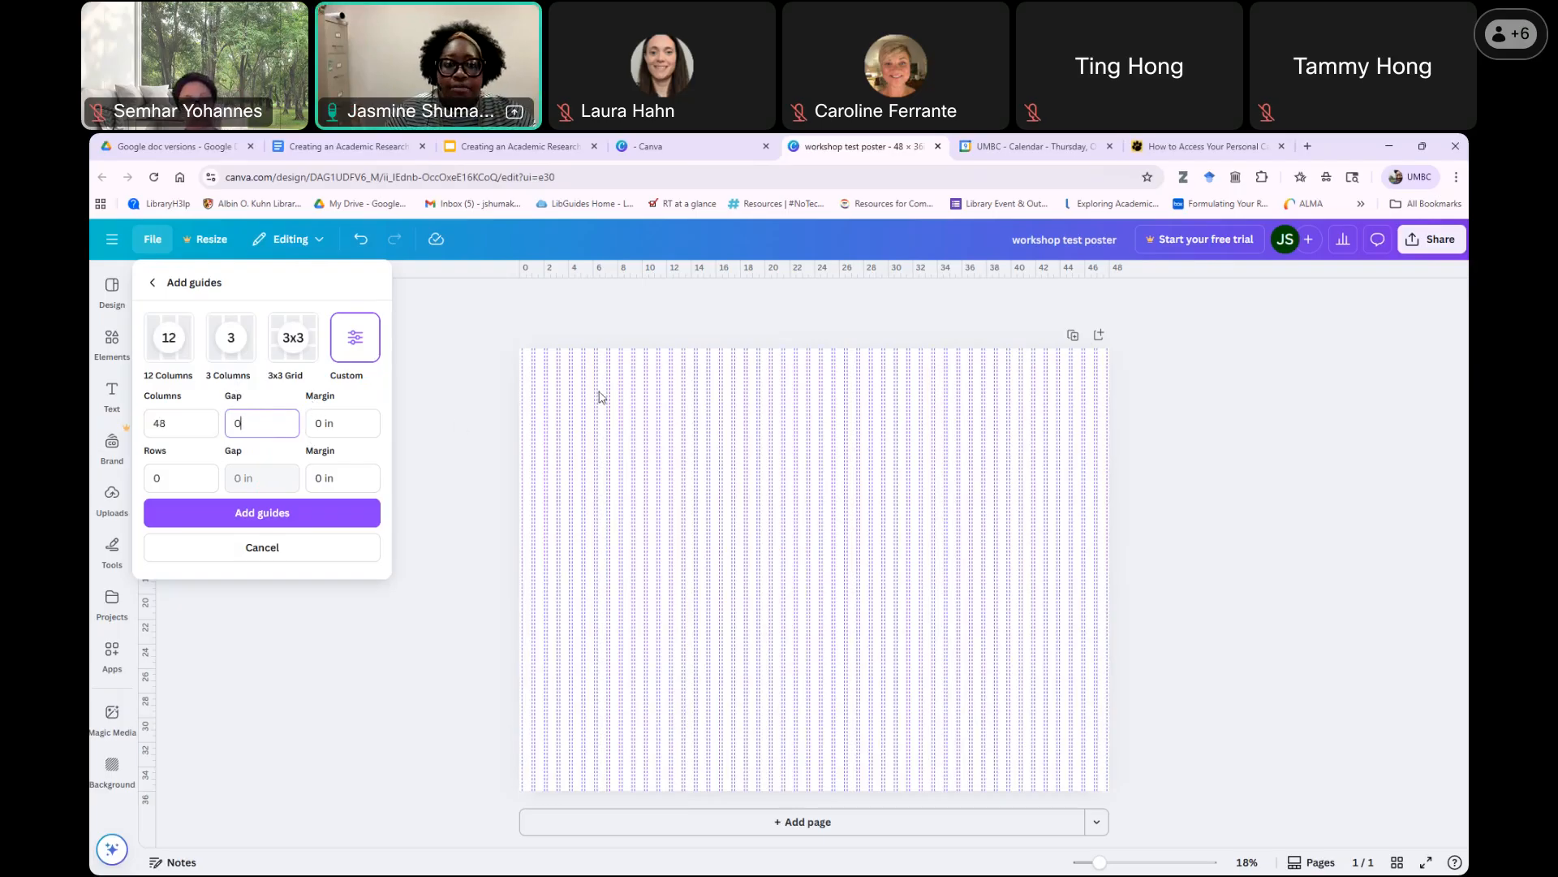
key("Tab")
key("Tab")
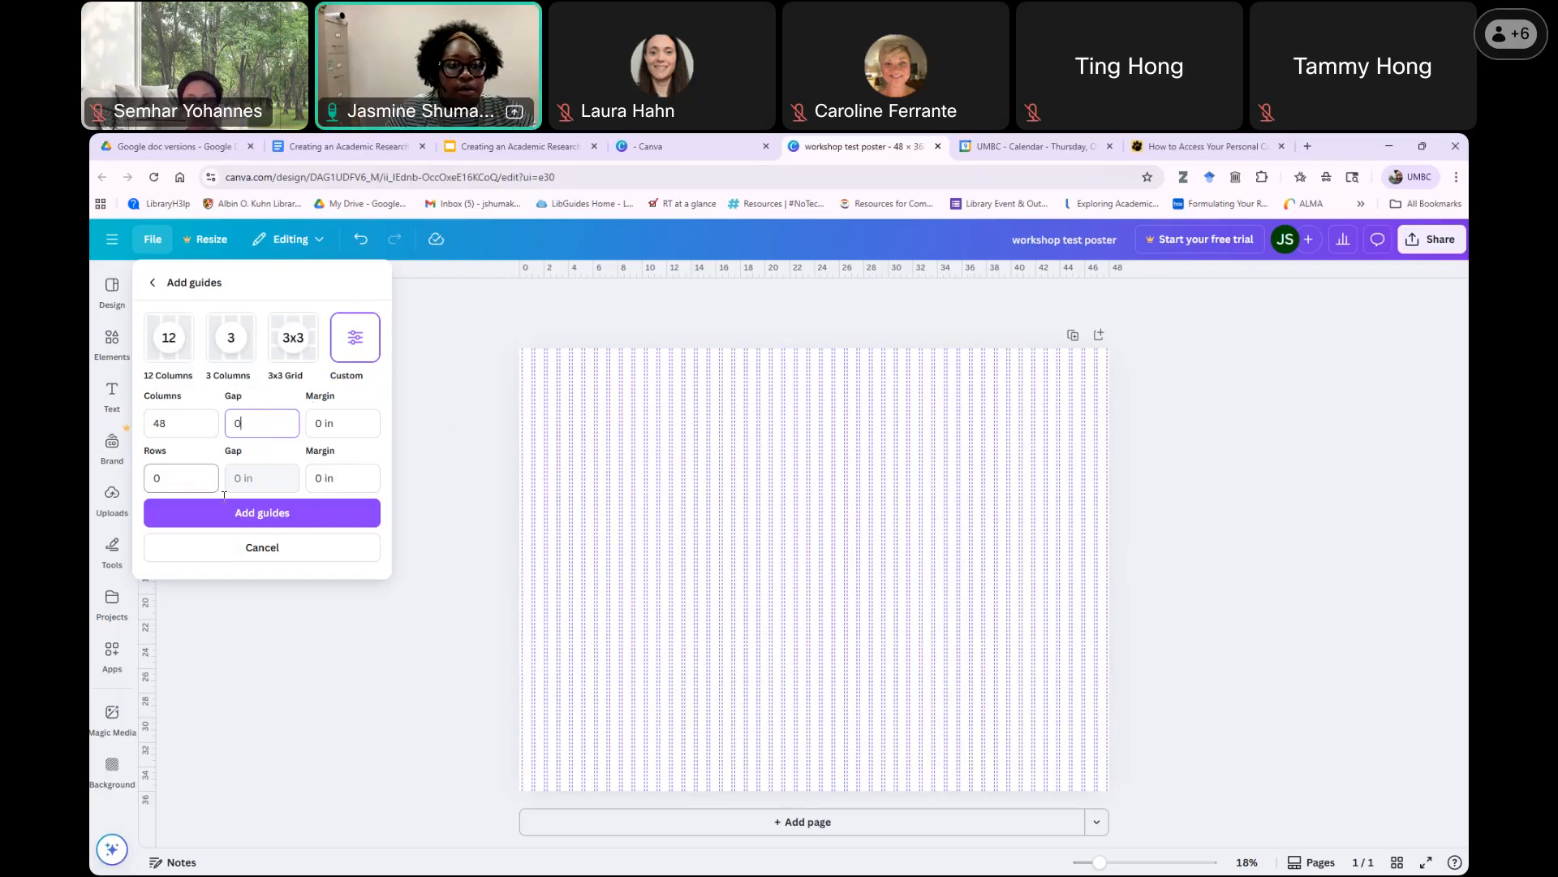
type("36")
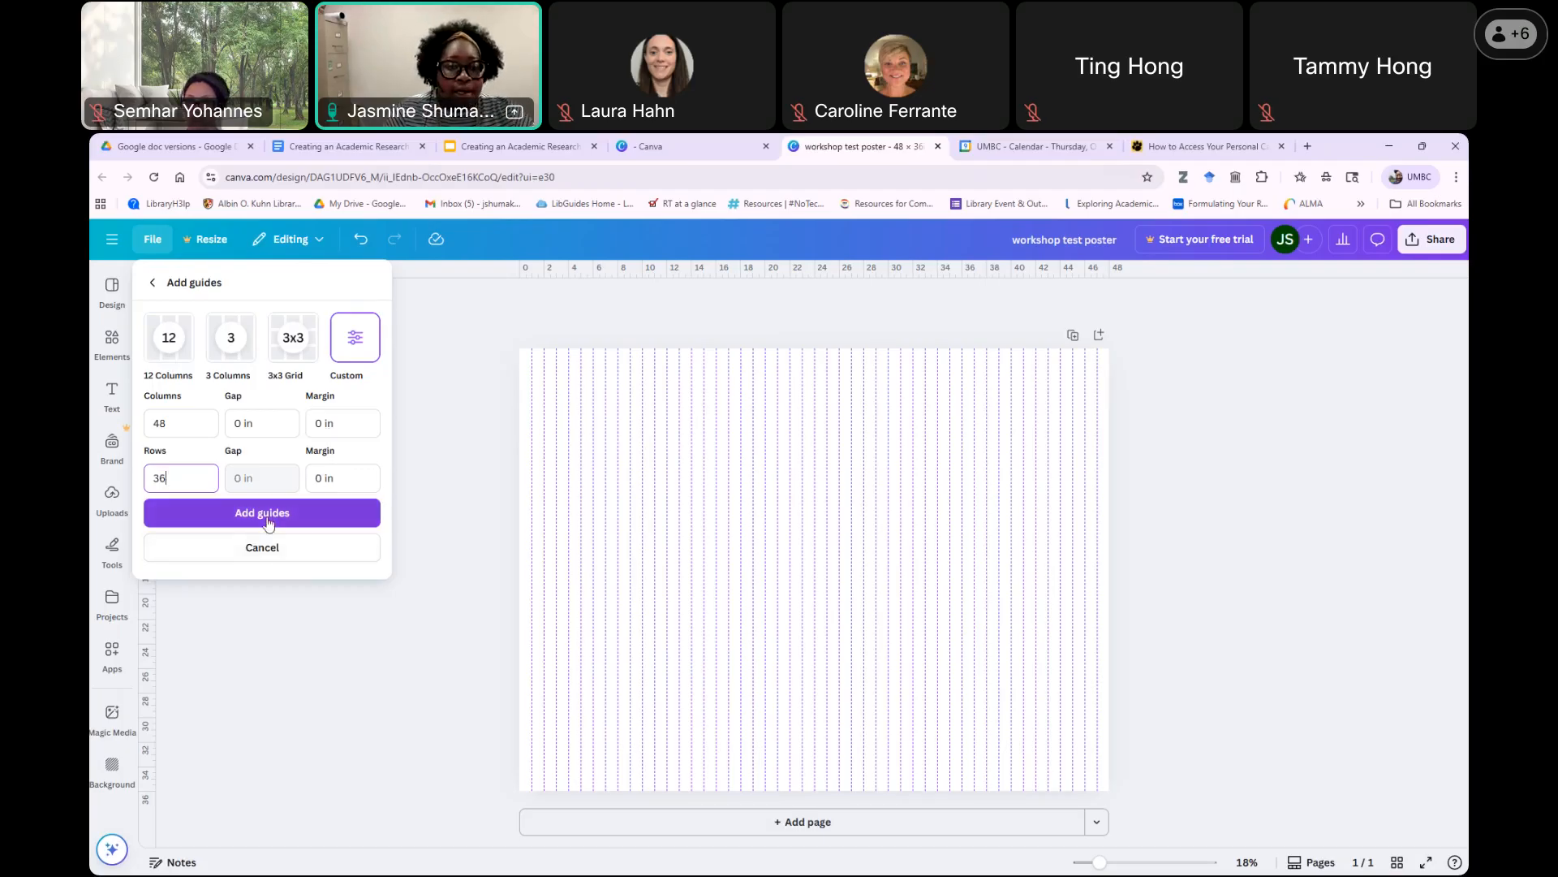
key("Return")
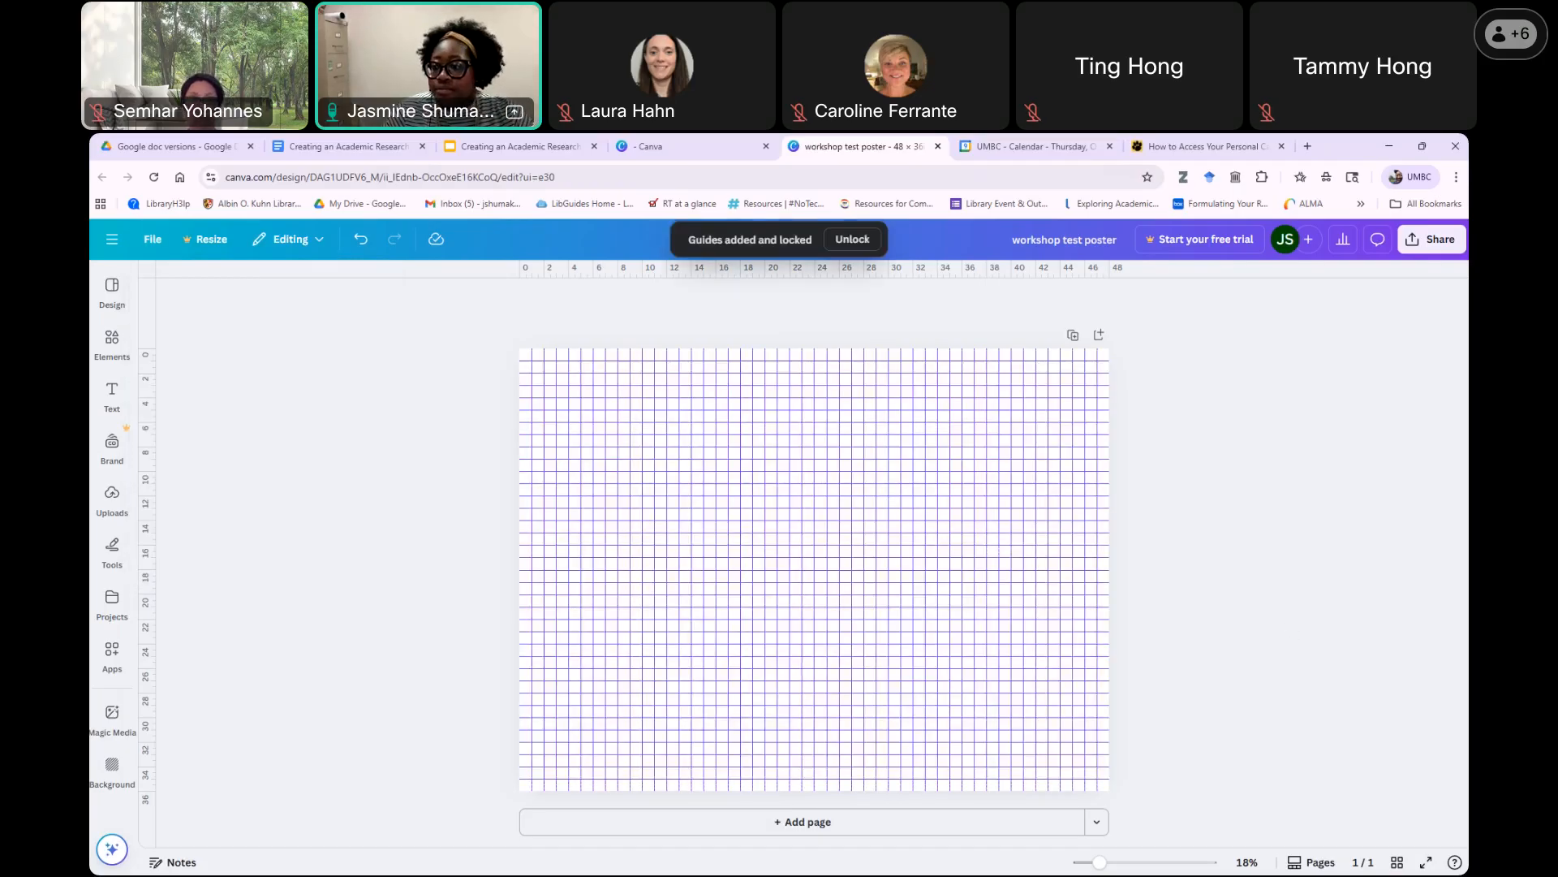
Open the elements library for the gridded poster page.
left_click_drag(1101, 862, 1114, 862)
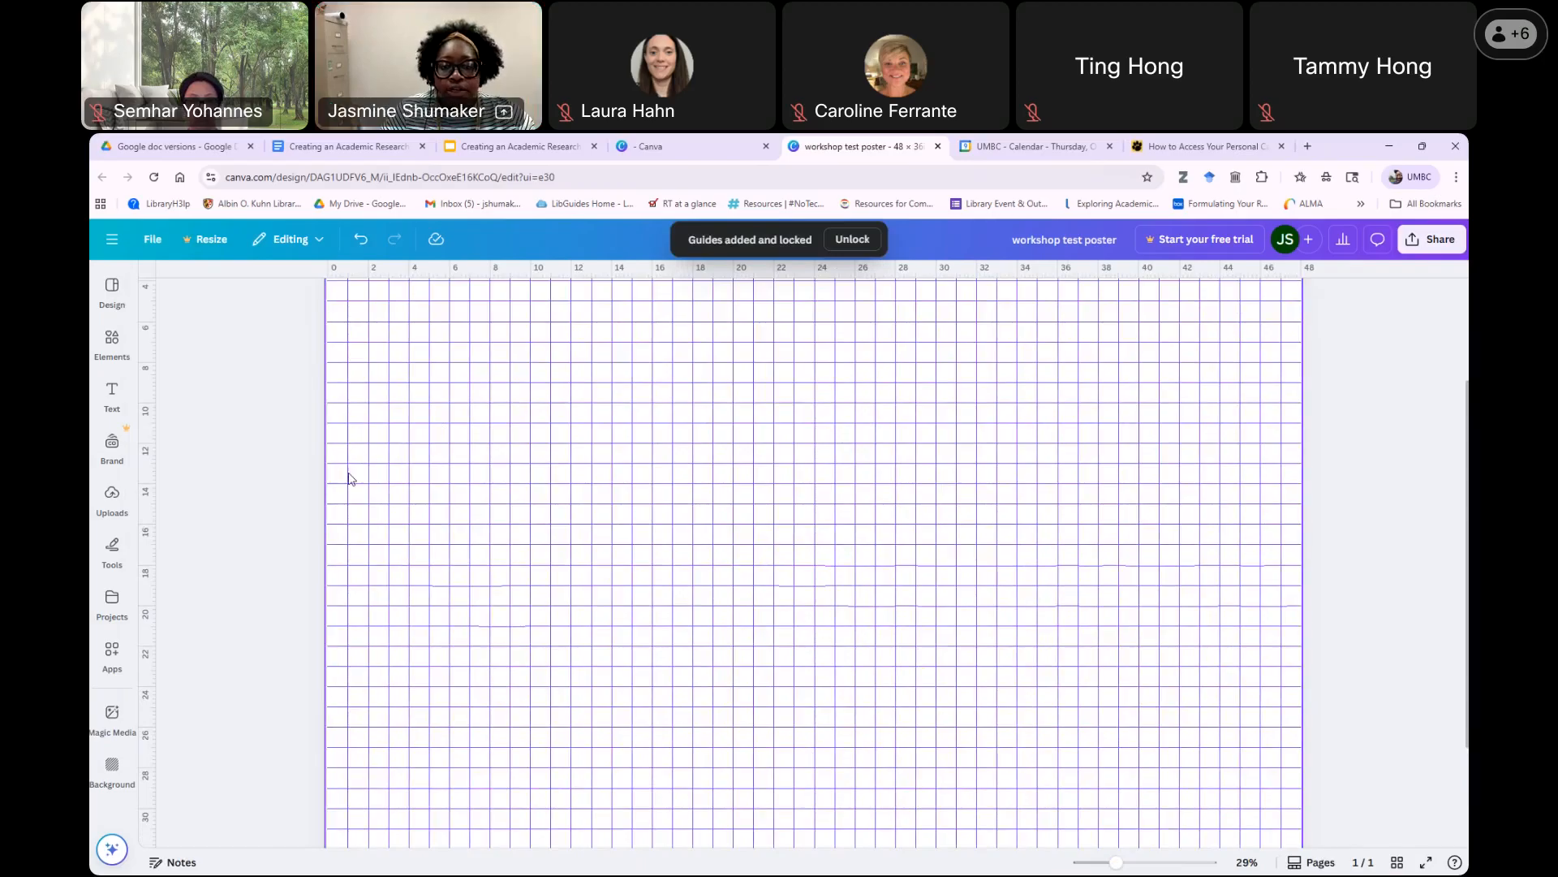
scroll(677, 542, "up", 2)
scroll(678, 542, "up", 2)
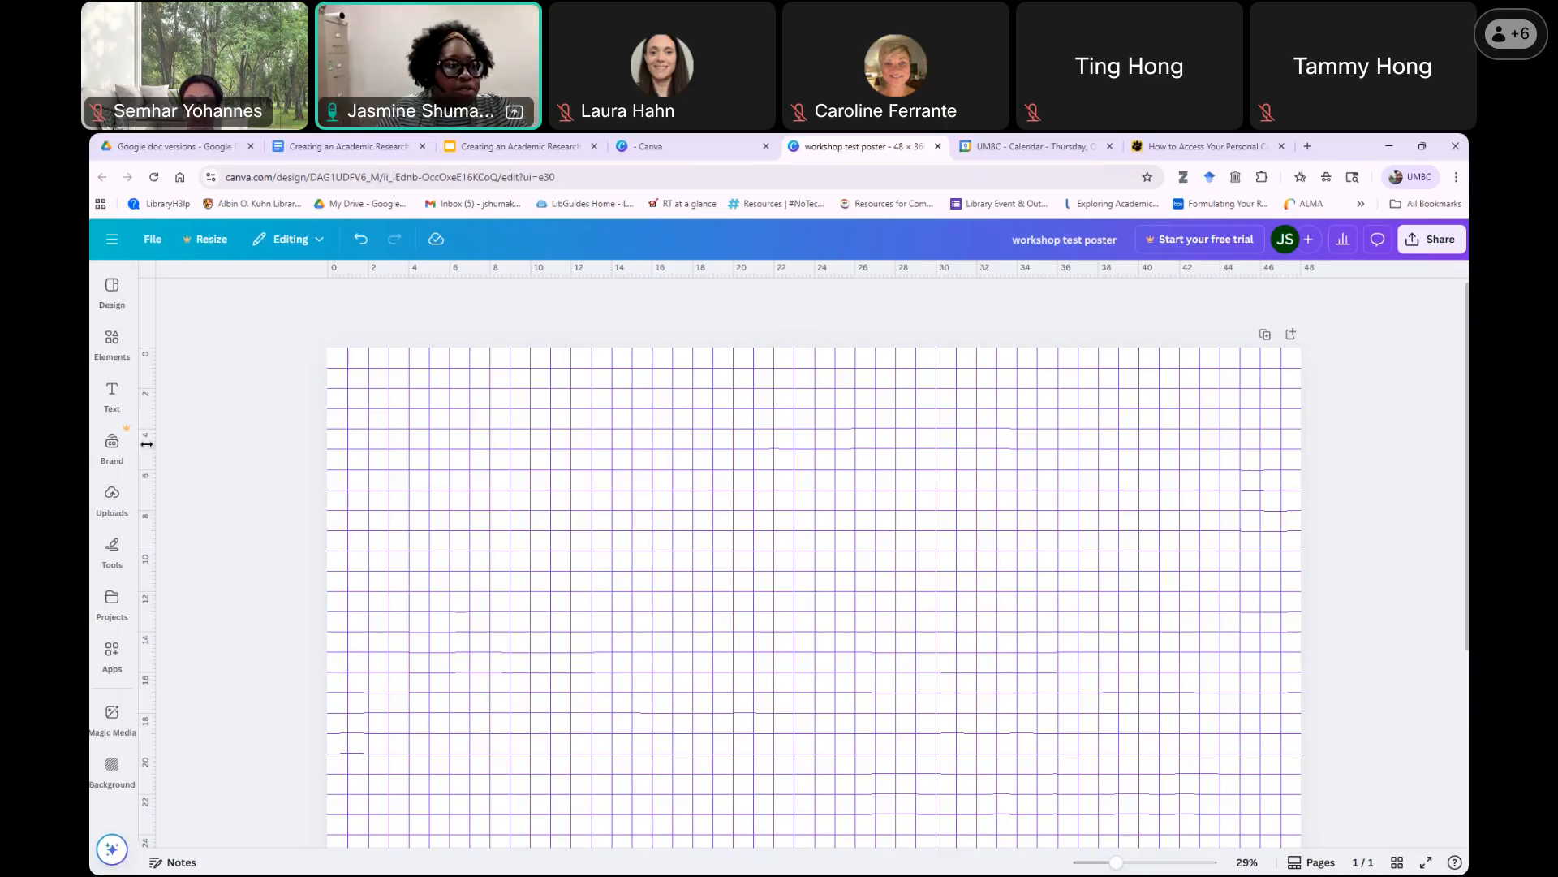
left_click(126, 345)
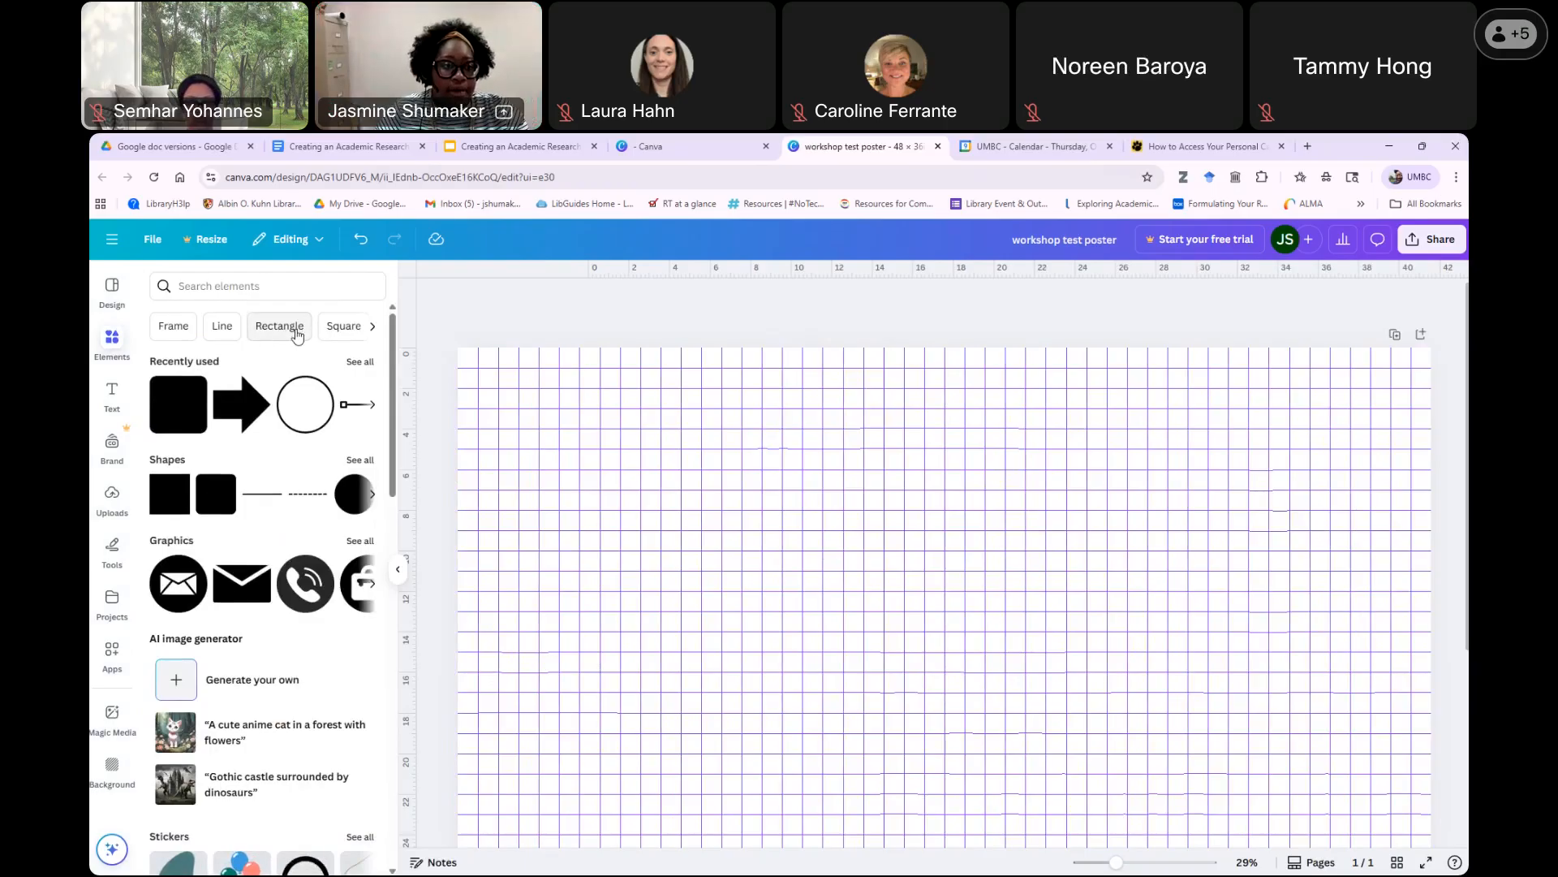
left_click(297, 332)
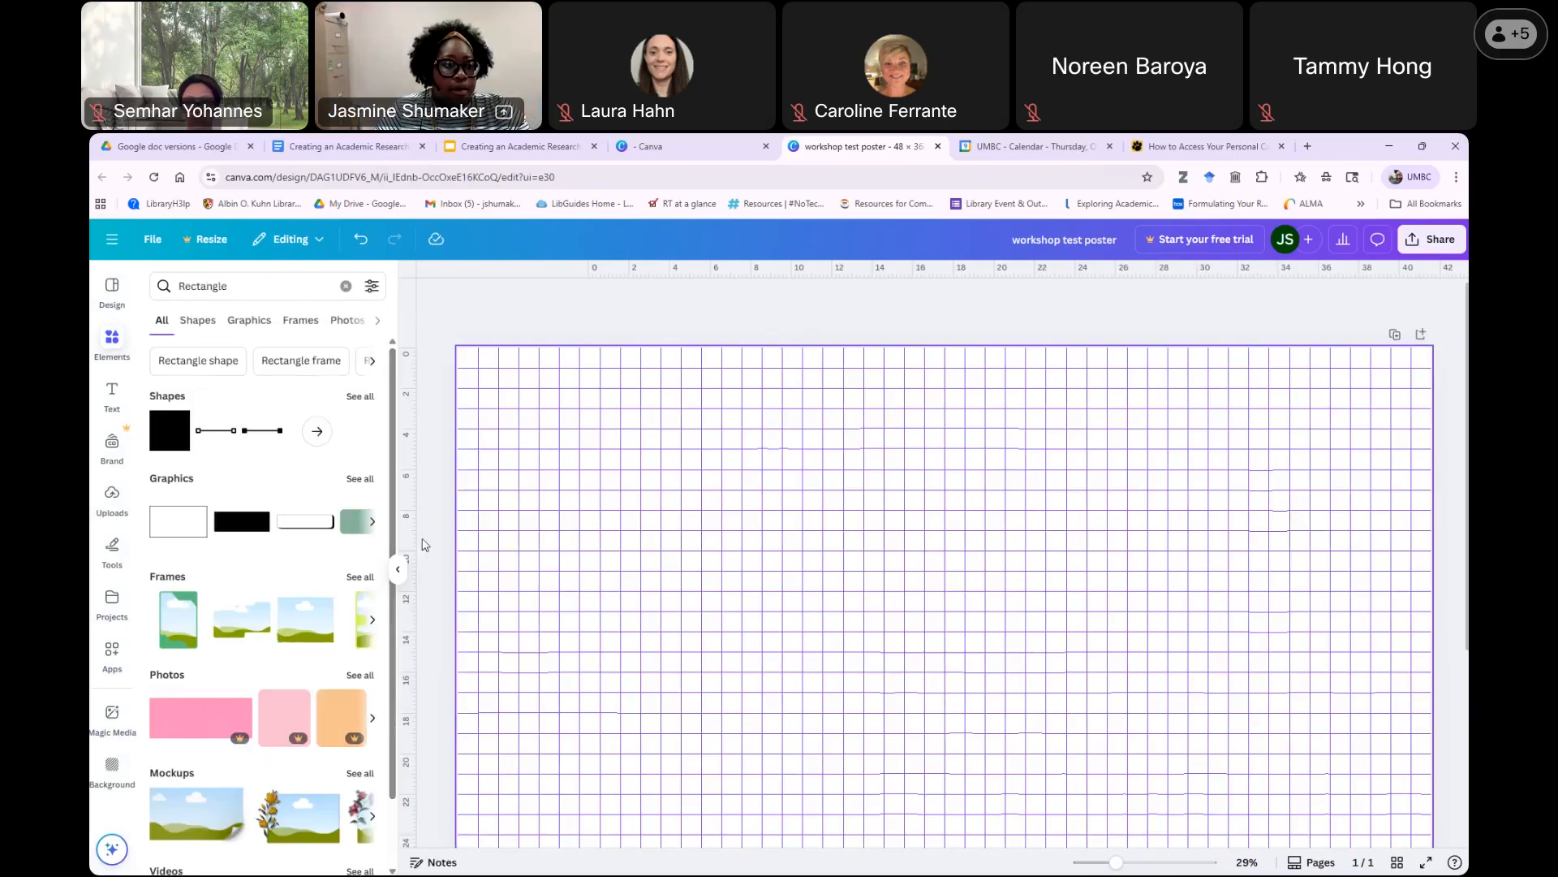
scroll(318, 527, "down", 1)
scroll(318, 571, "up", 1)
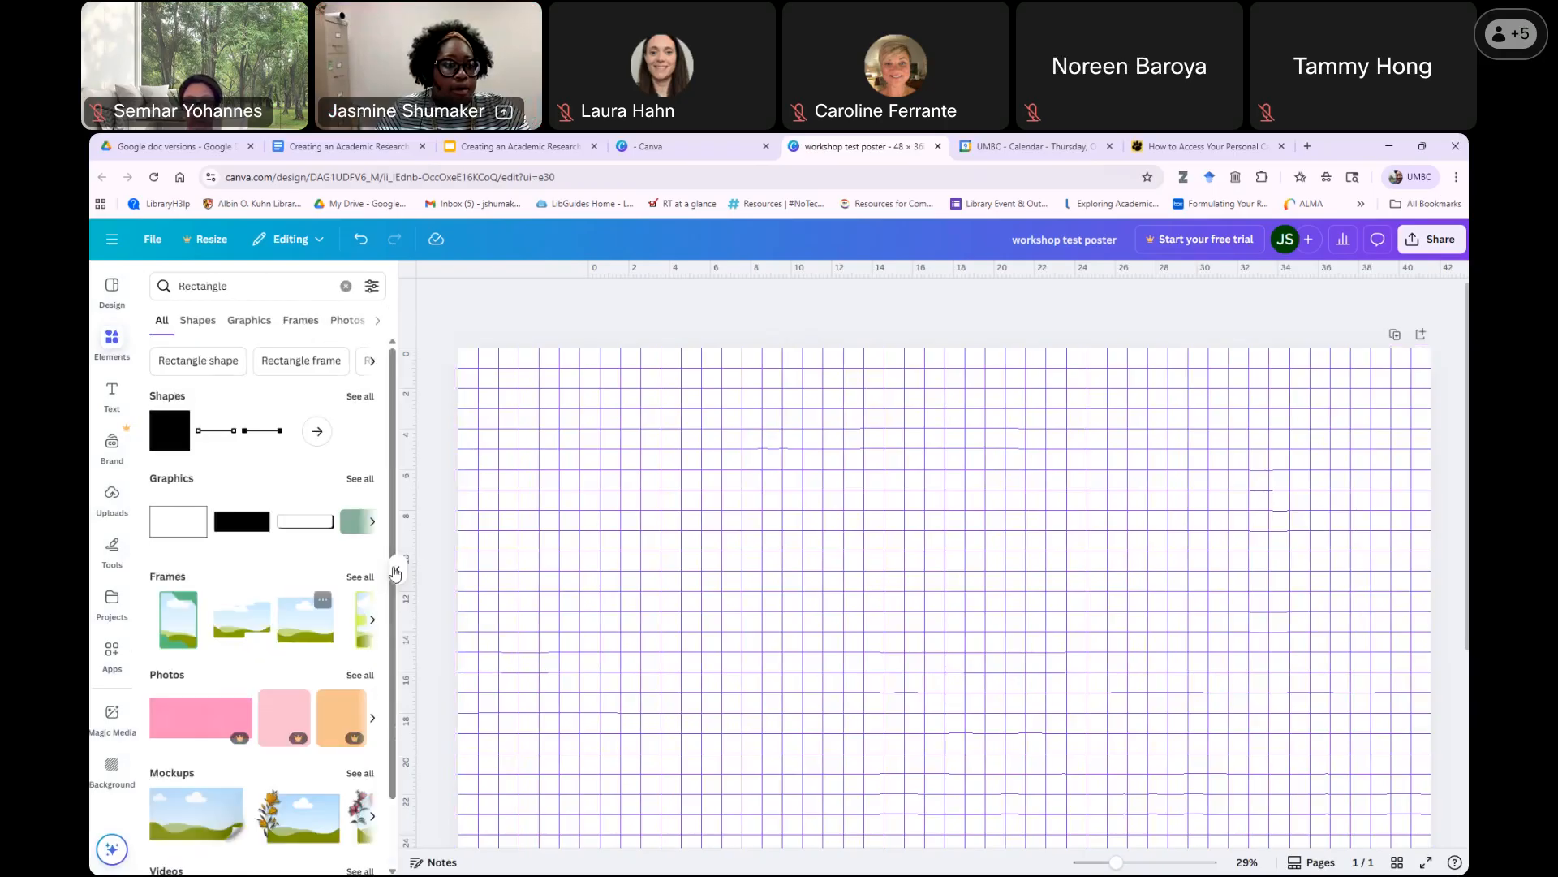
left_click(359, 397)
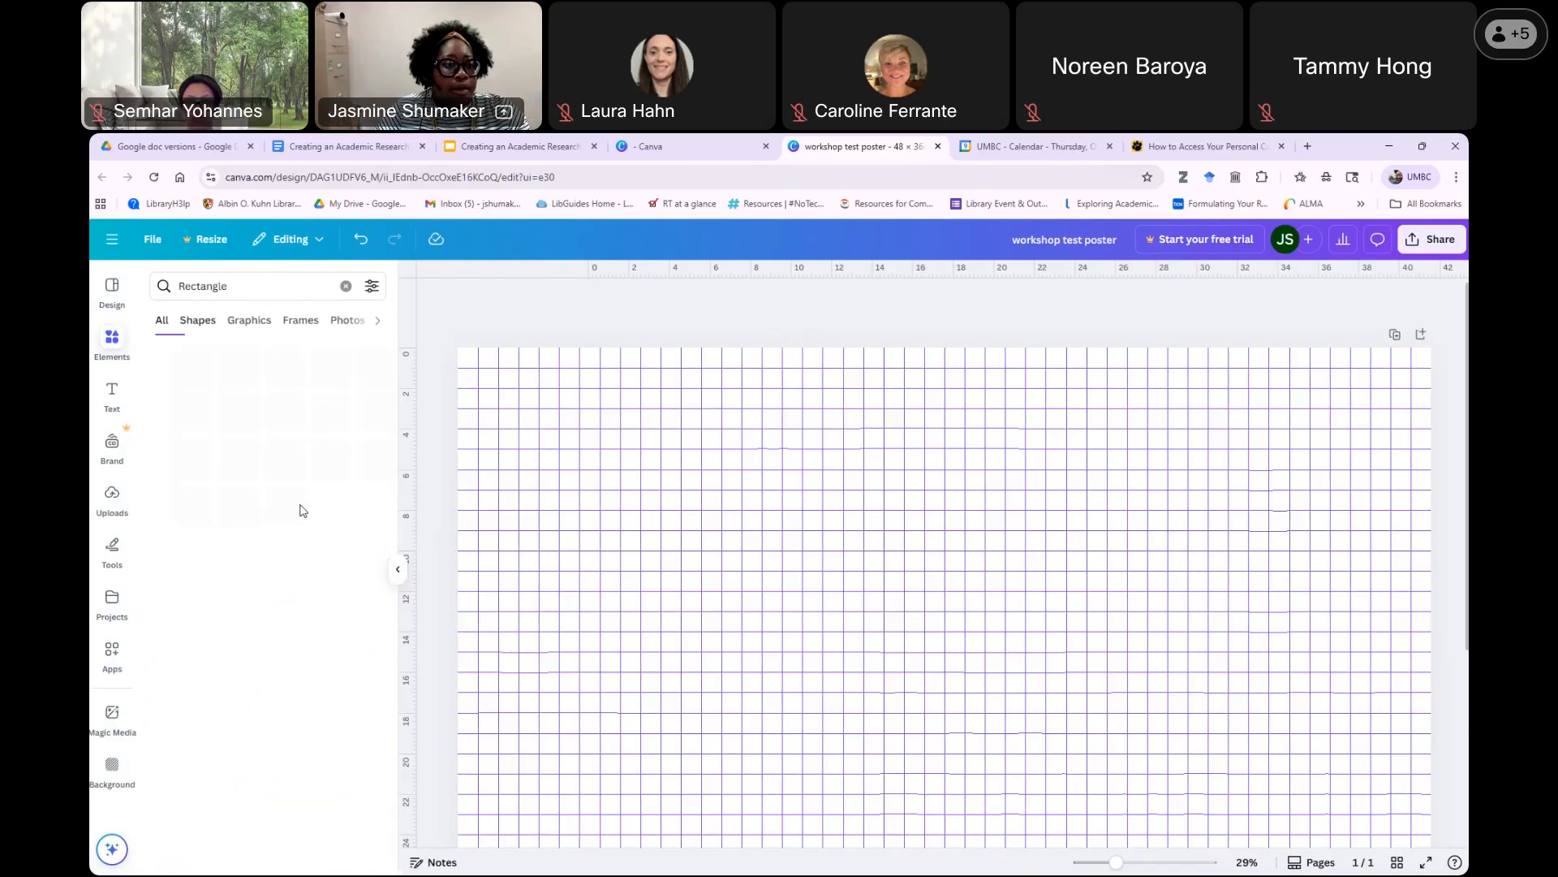
left_click(346, 286)
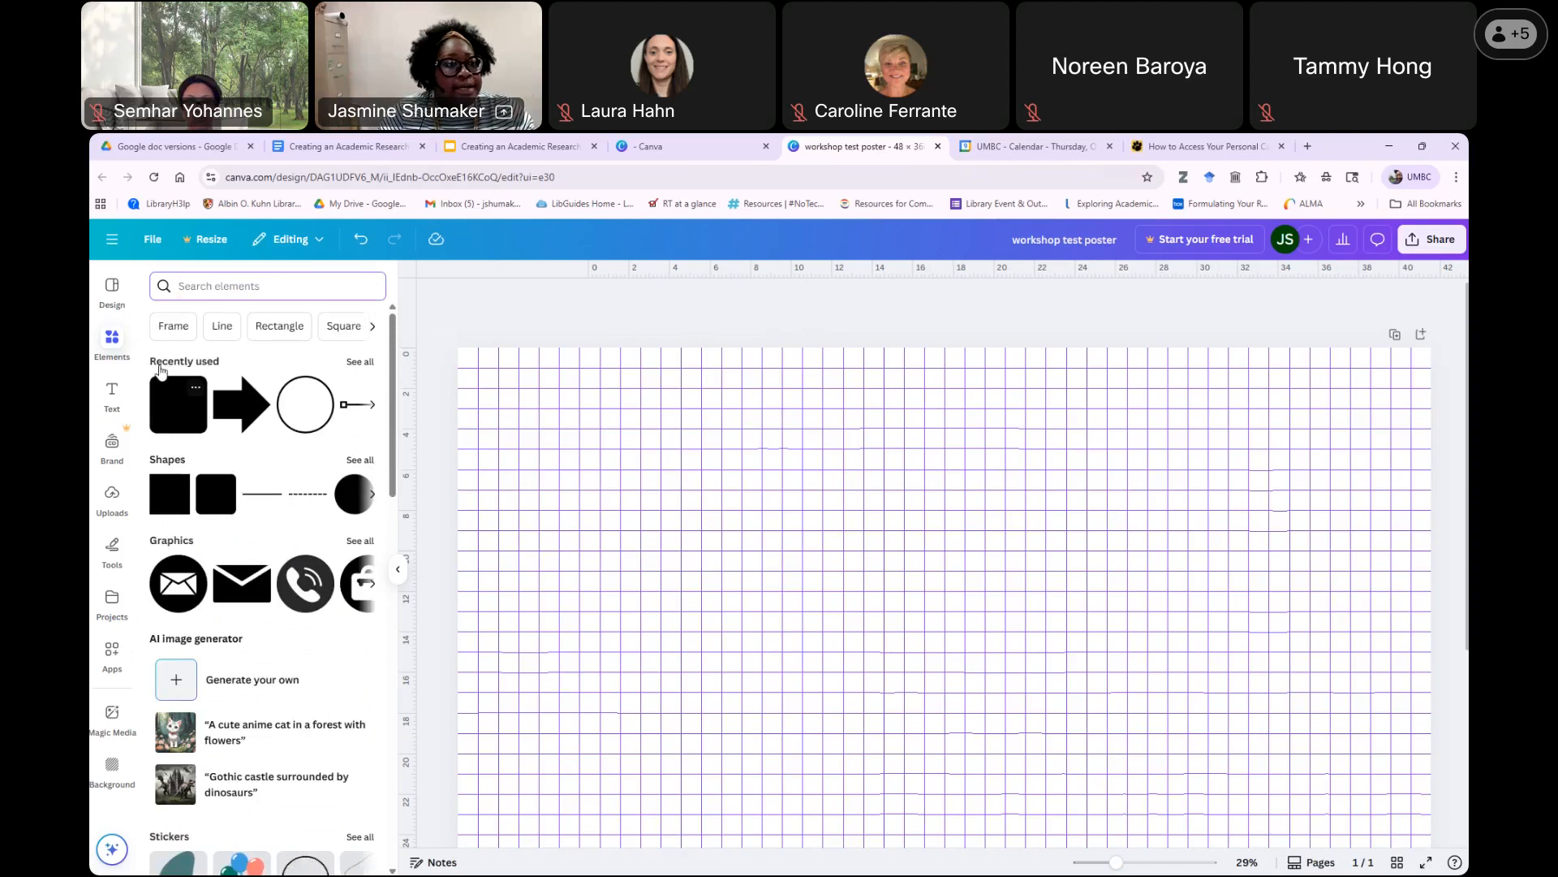
Add the rounded square from the recently used elements to the poster page.
left_click(183, 418)
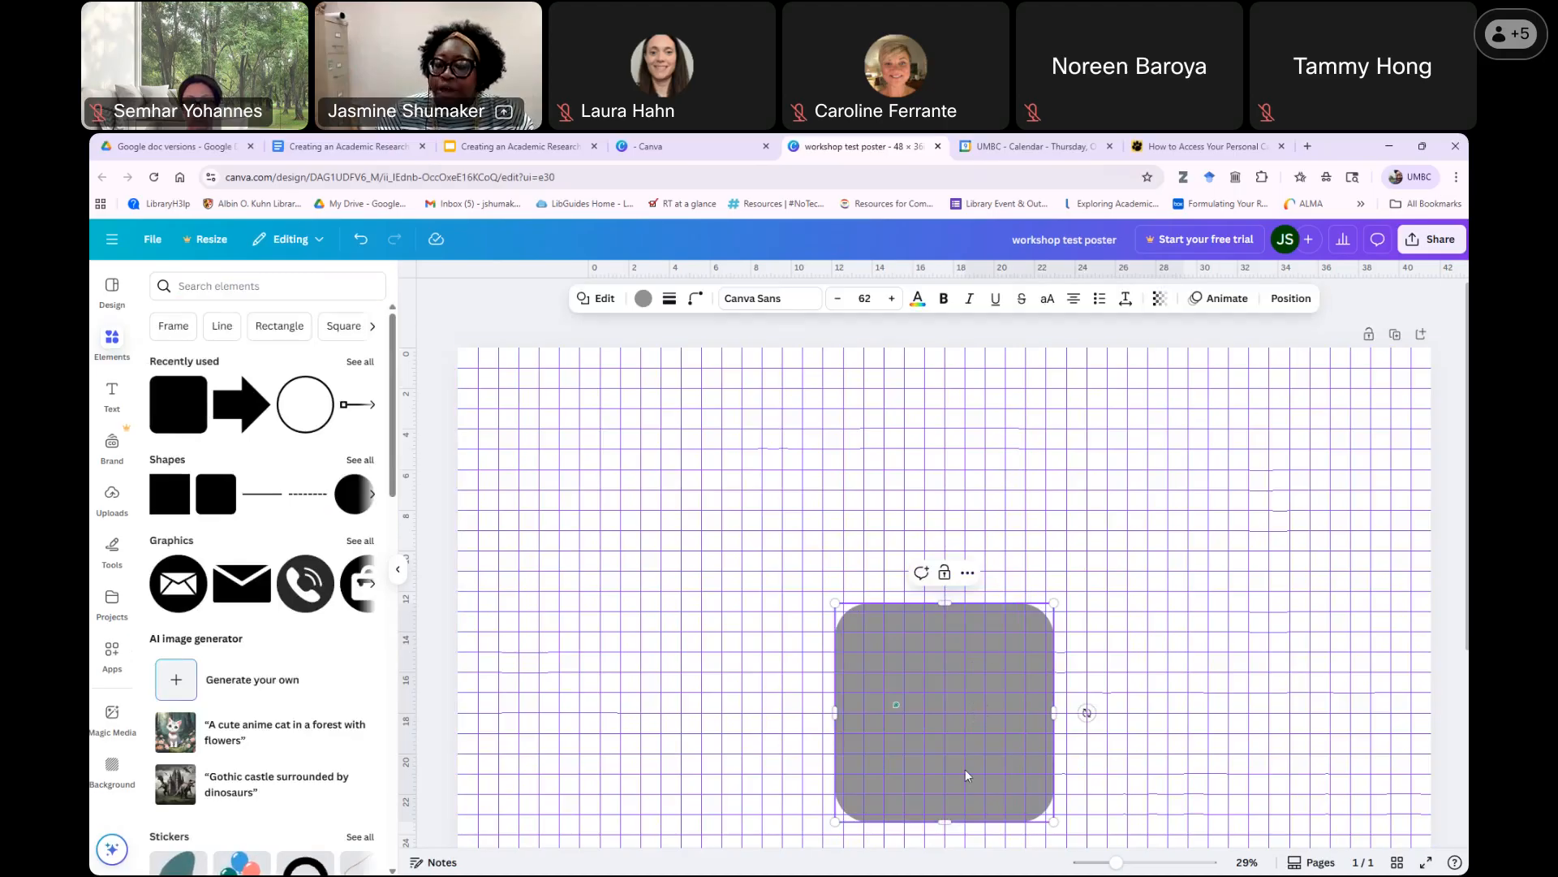
Fill the rounded square with the light orange default solid color.
left_click(646, 284)
left_click(922, 676)
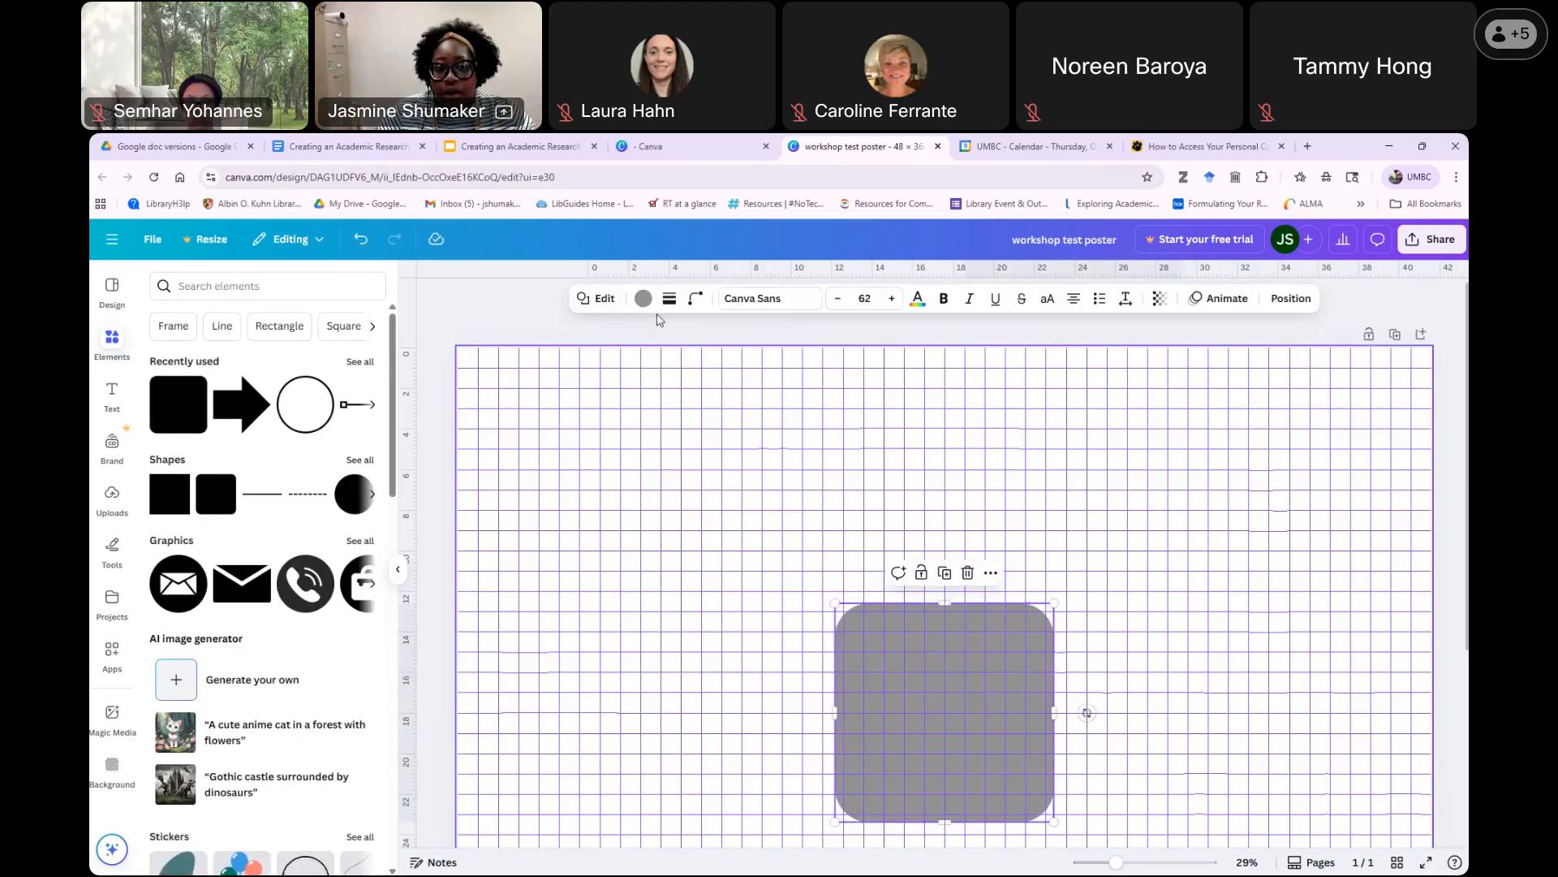
left_click(644, 303)
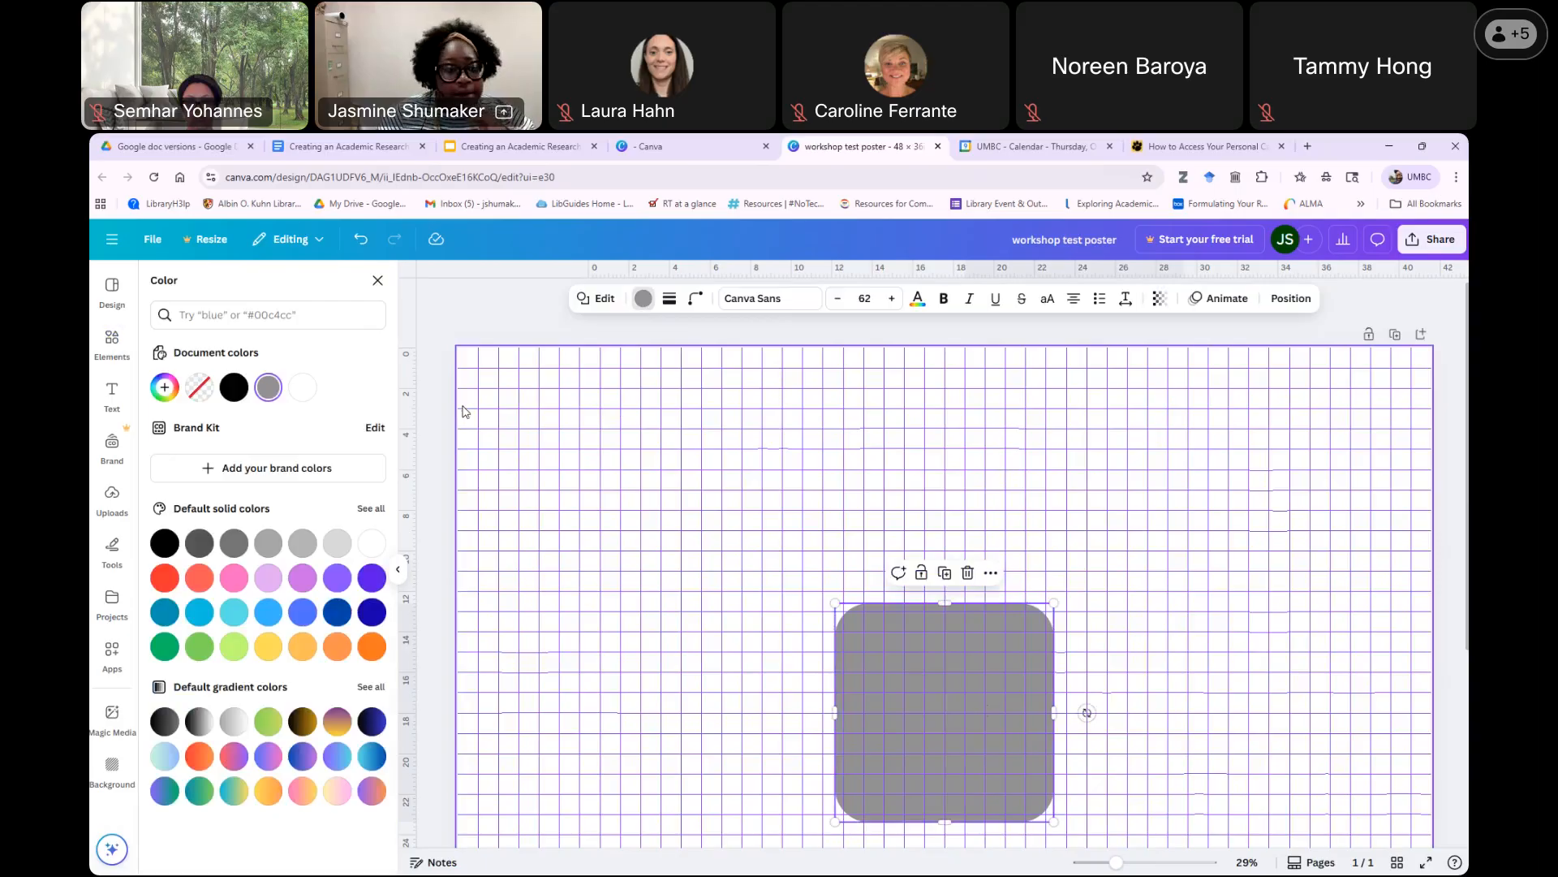
left_click(304, 649)
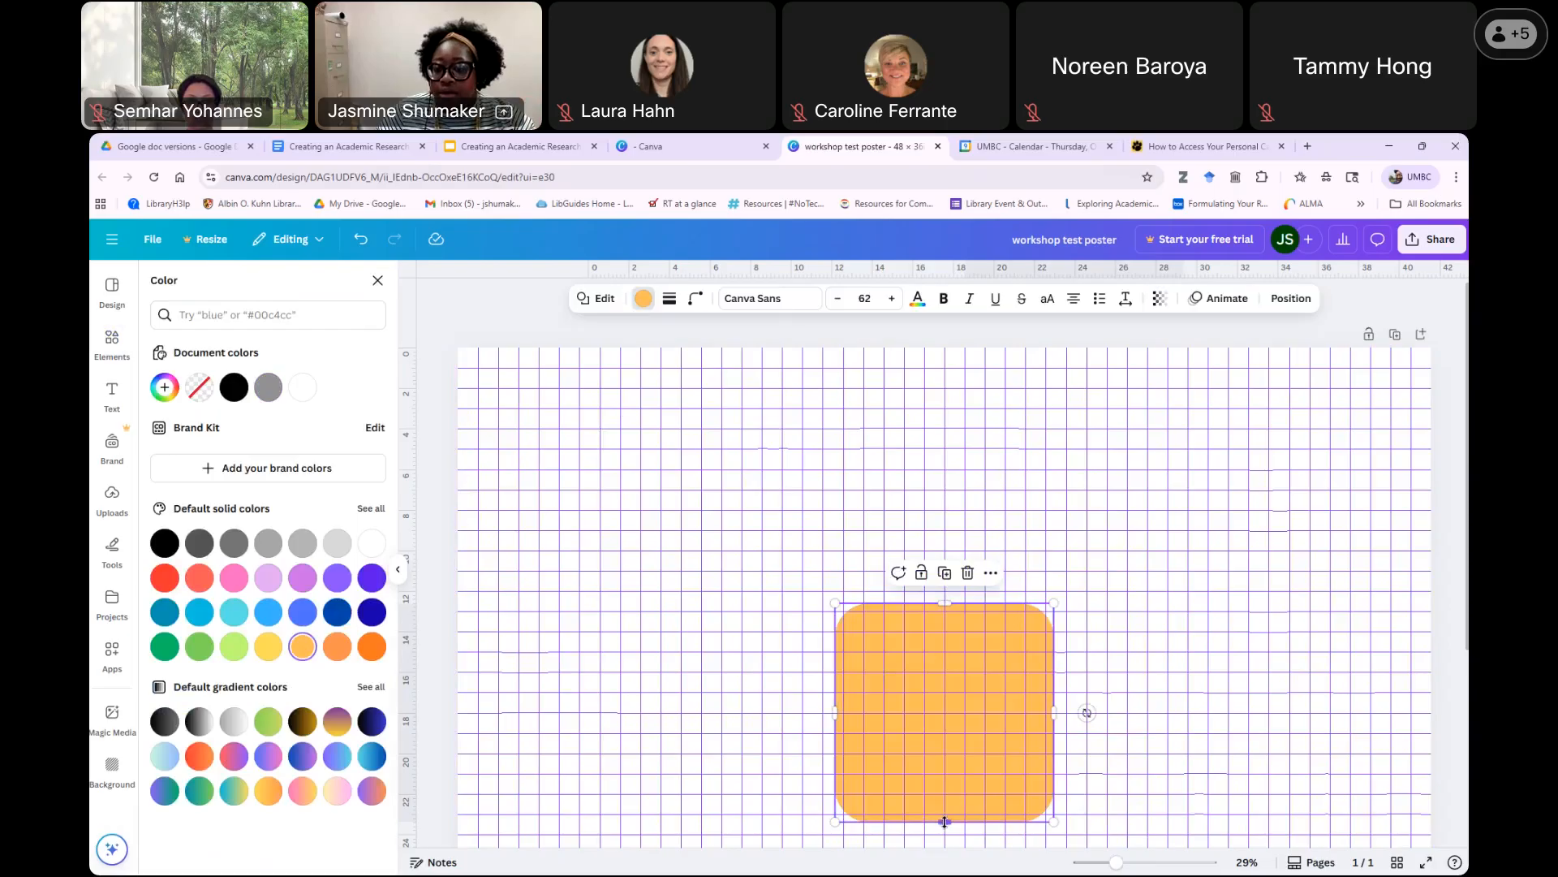
Flatten the orange shape to about 3.4 in high and move it to one grid row below the page's top edge.
left_click_drag(945, 815, 952, 669)
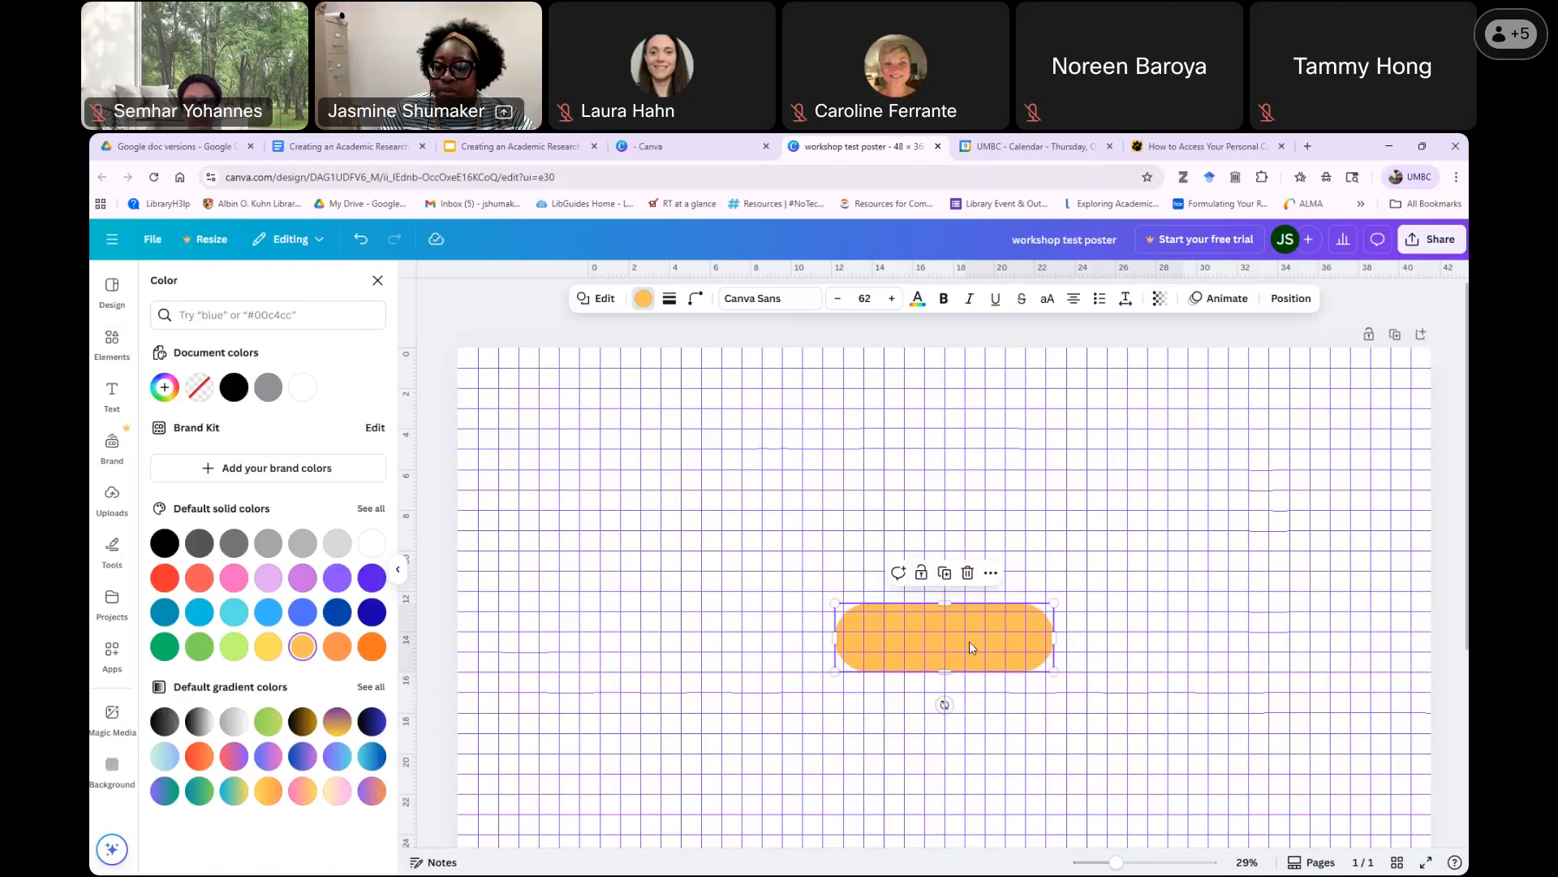
left_click_drag(954, 649, 953, 485)
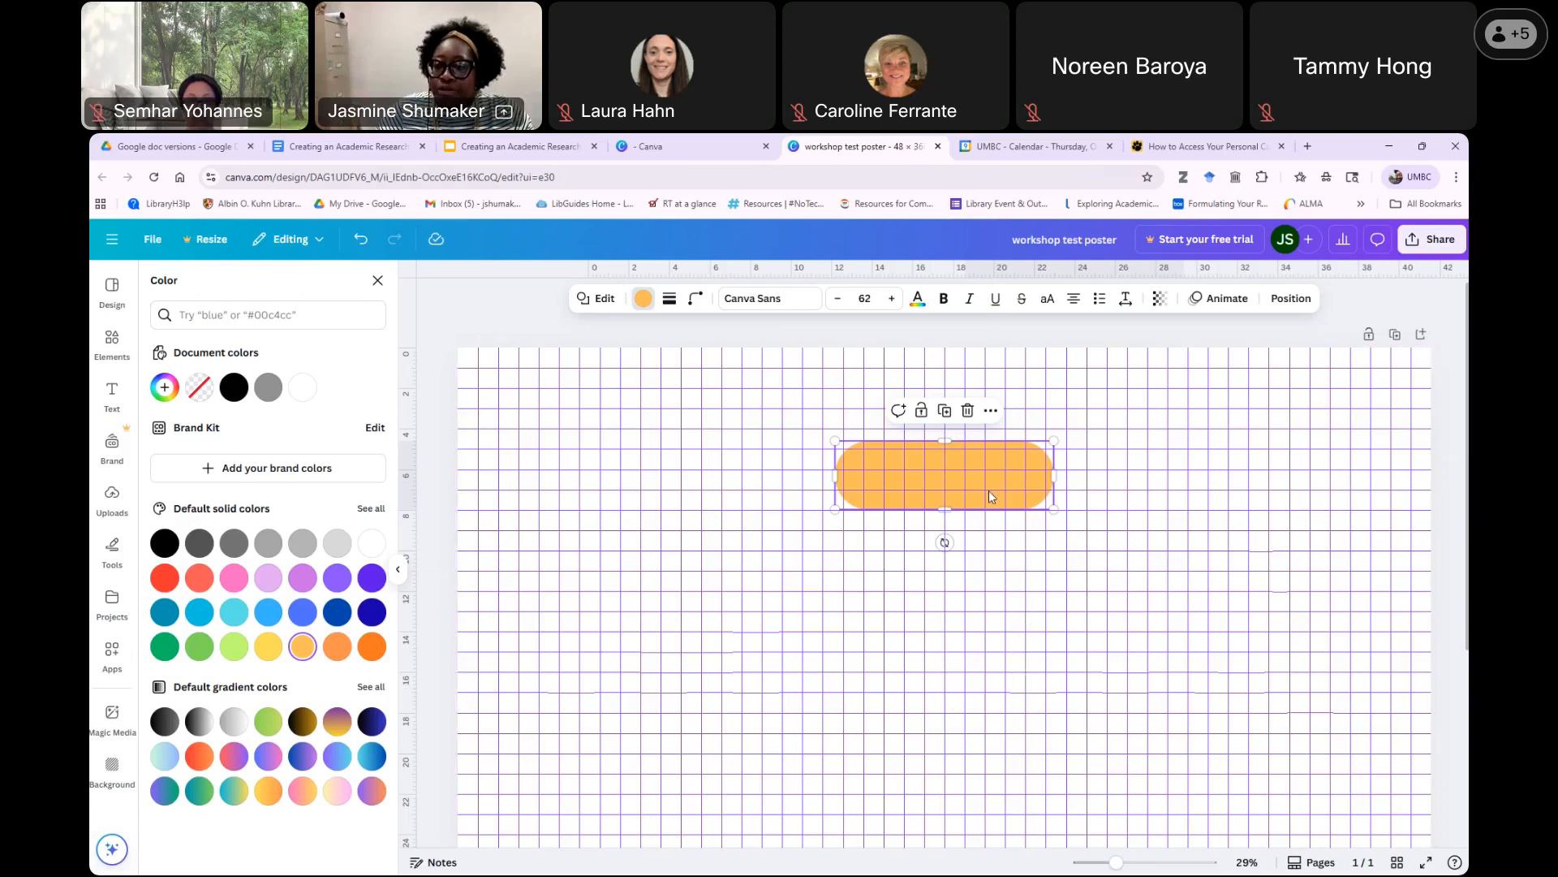
mouse_move(987, 475)
left_mouse_down()
mouse_move(991, 416)
mouse_move(992, 430)
left_mouse_up()
Set the text inside the orange box to Arial at font size 80.
left_click(951, 405)
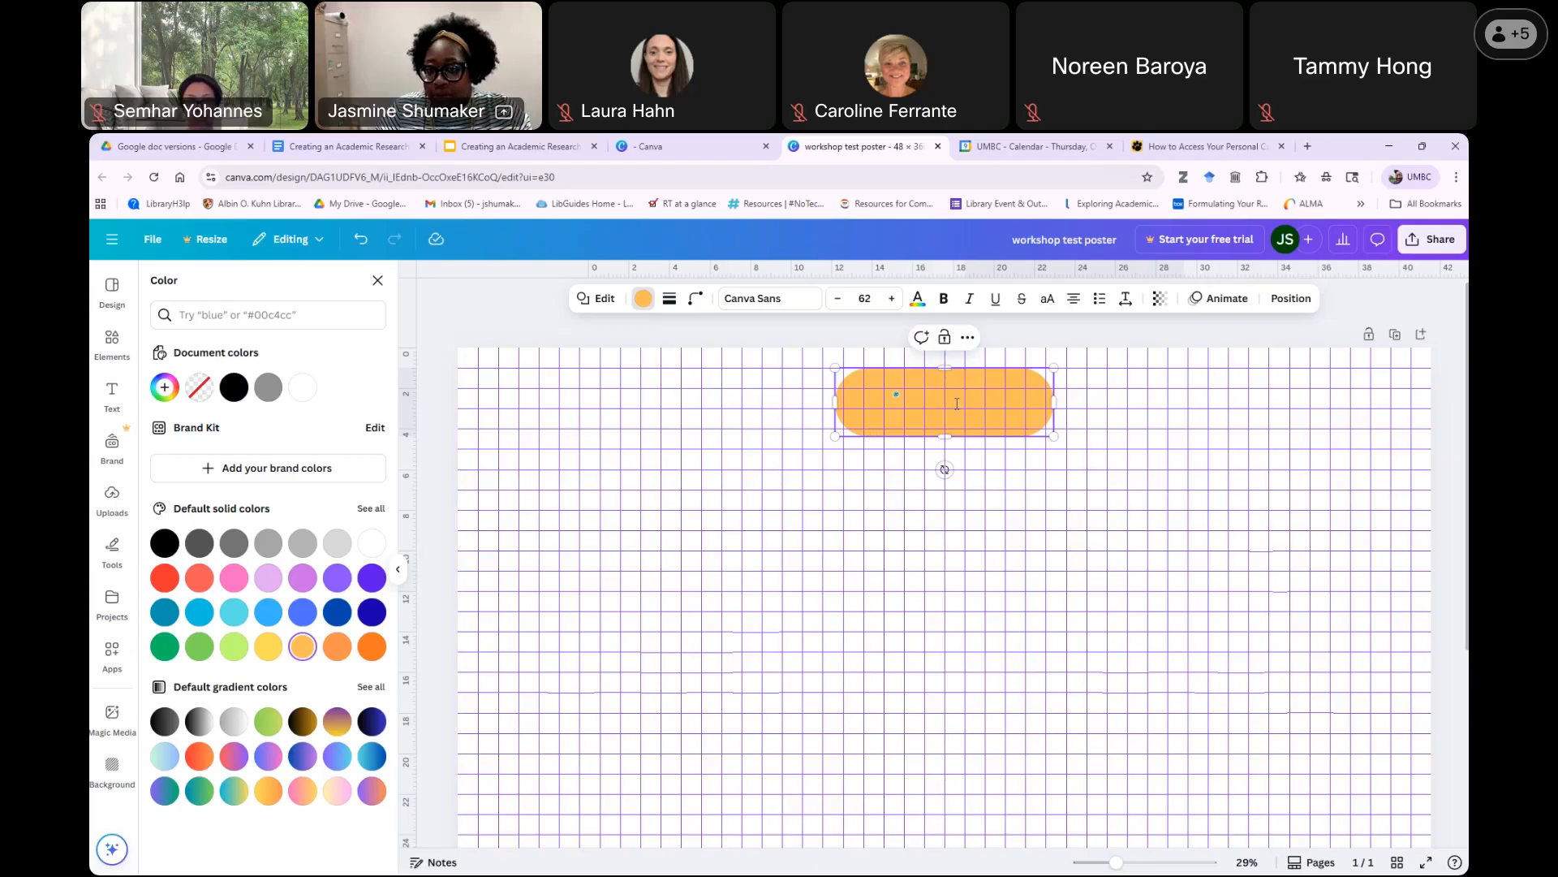
left_click(787, 305)
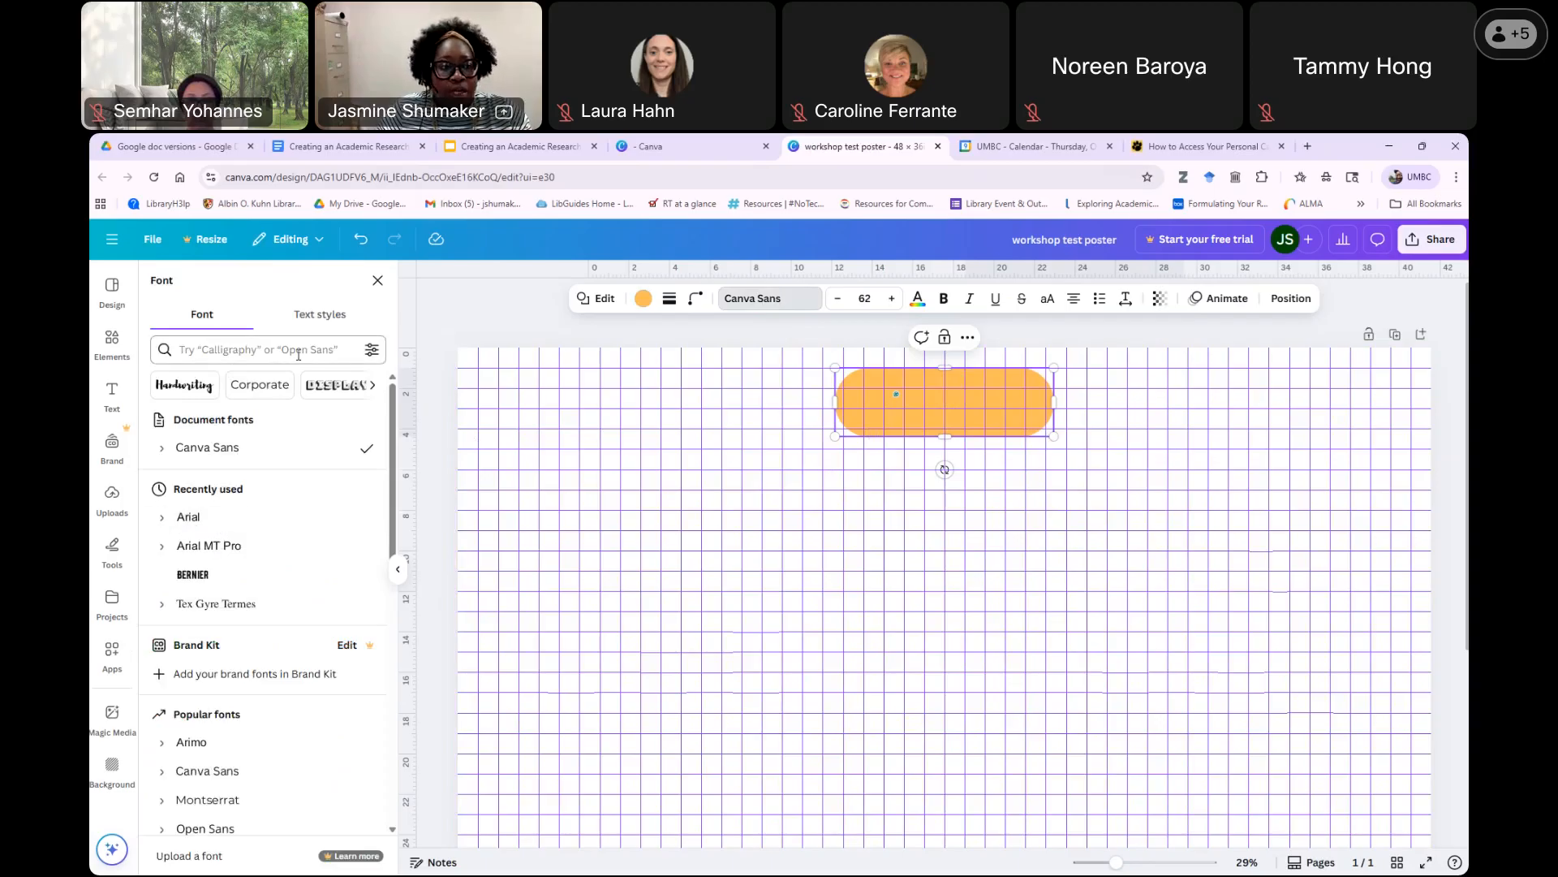
left_click(219, 519)
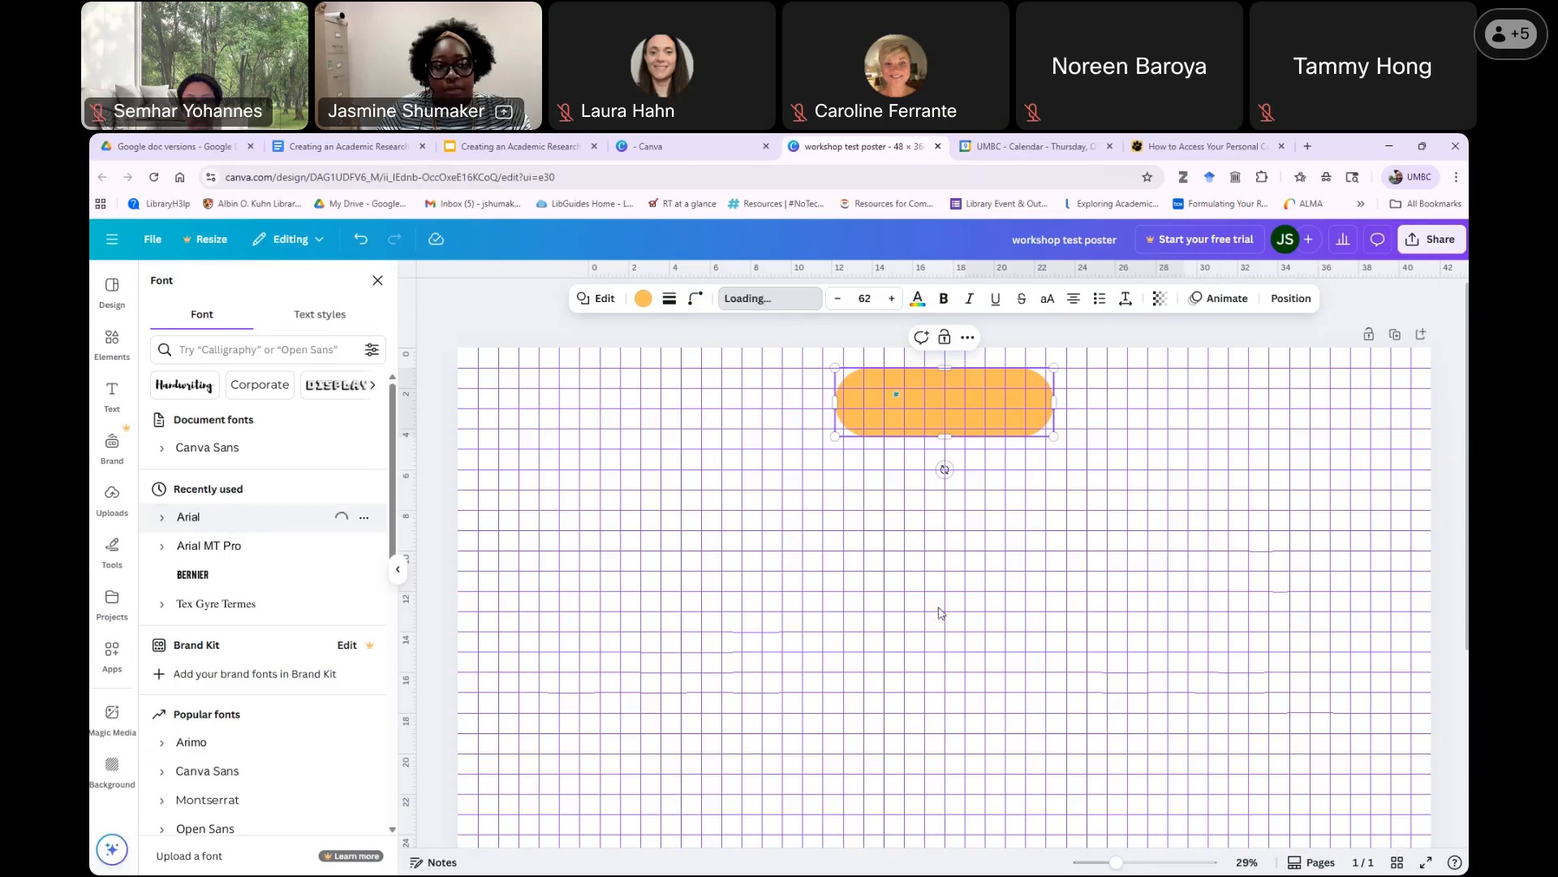
left_click(866, 299)
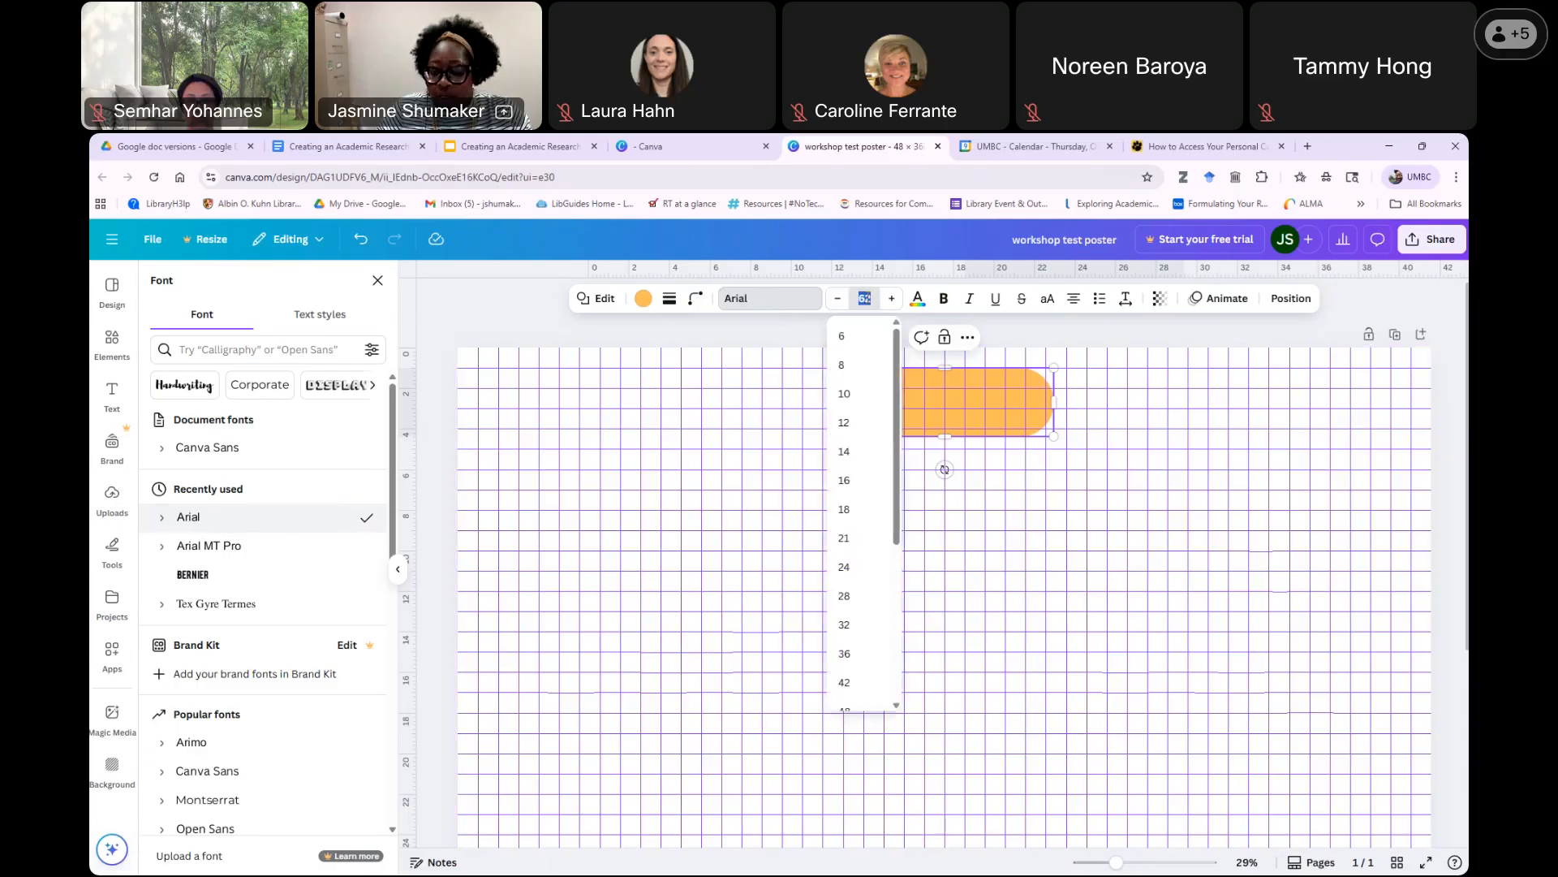
type("80")
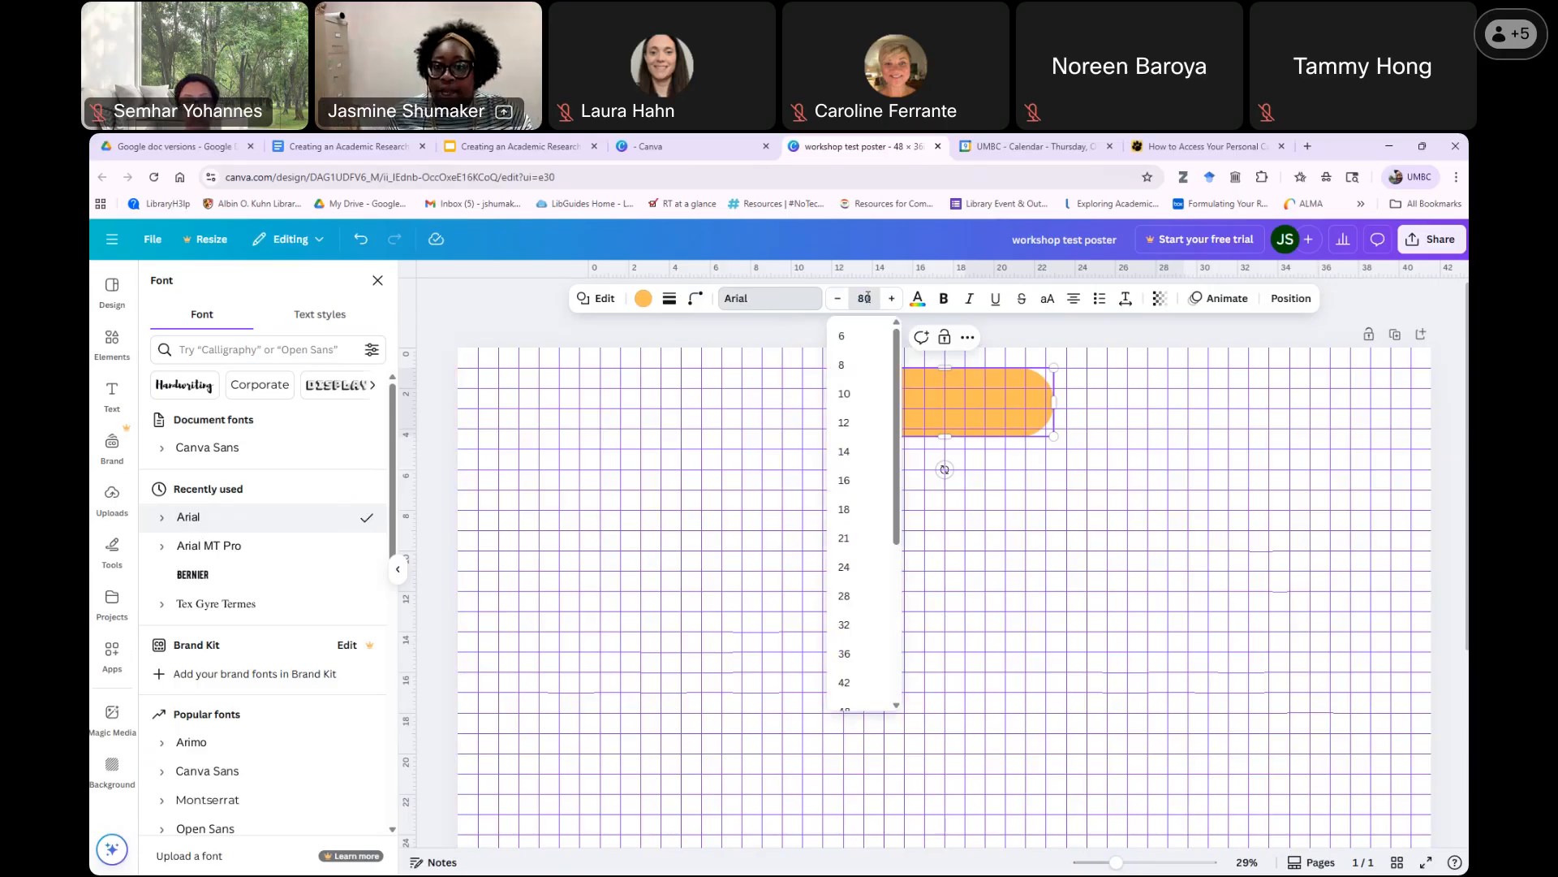
key("Return")
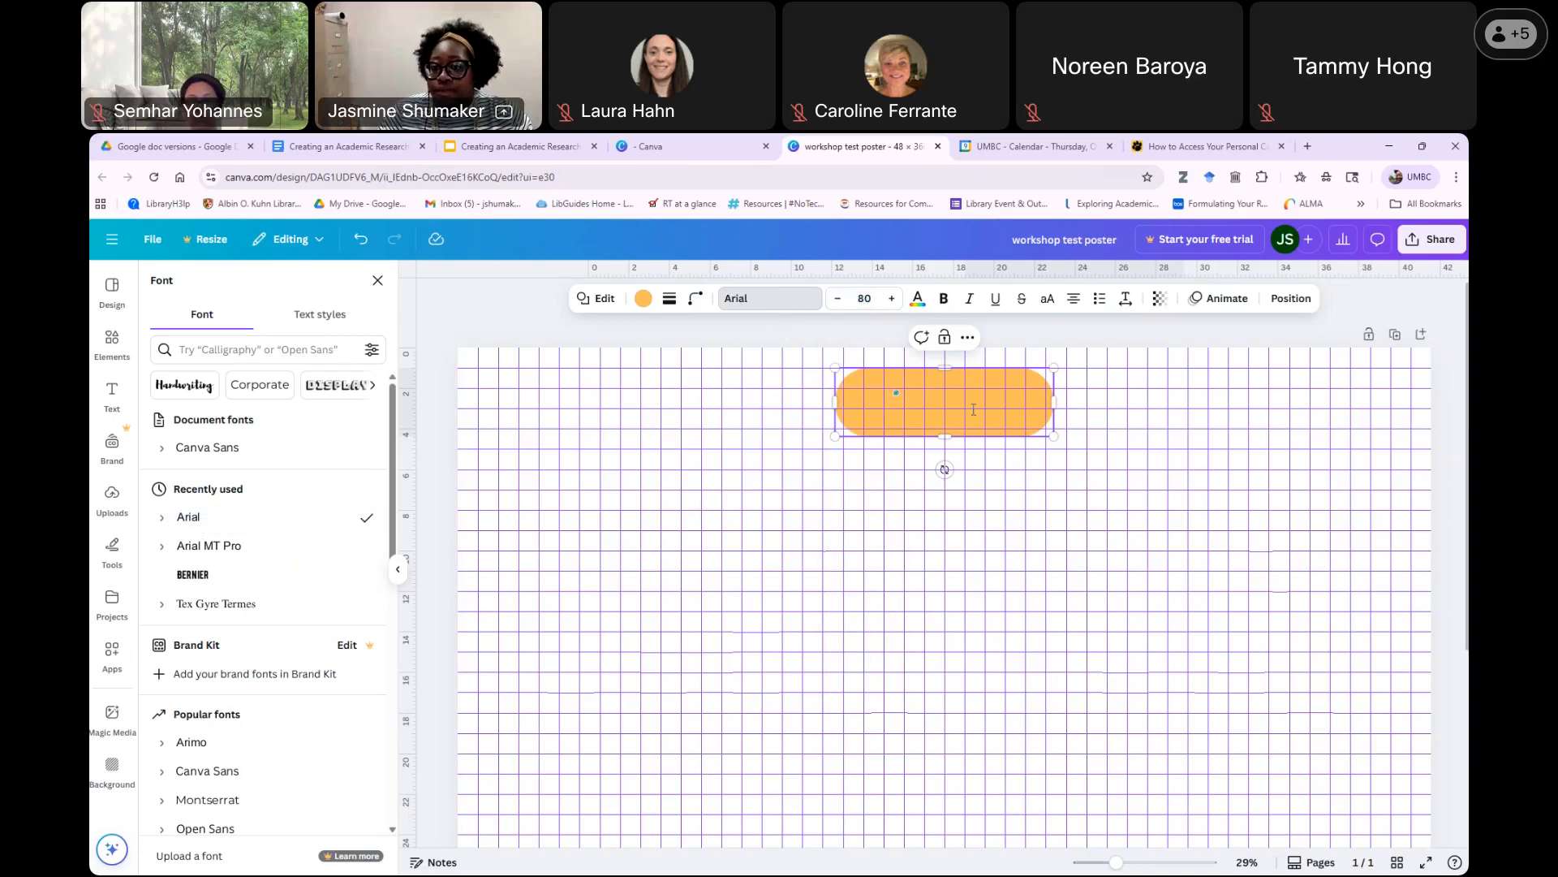
Copy the title "Health Education: Results From the School Health Policies and Programs Study 2006" from the Google Docs content document into the orange Canva box.
left_click(344, 151)
scroll(615, 522, "up", 20)
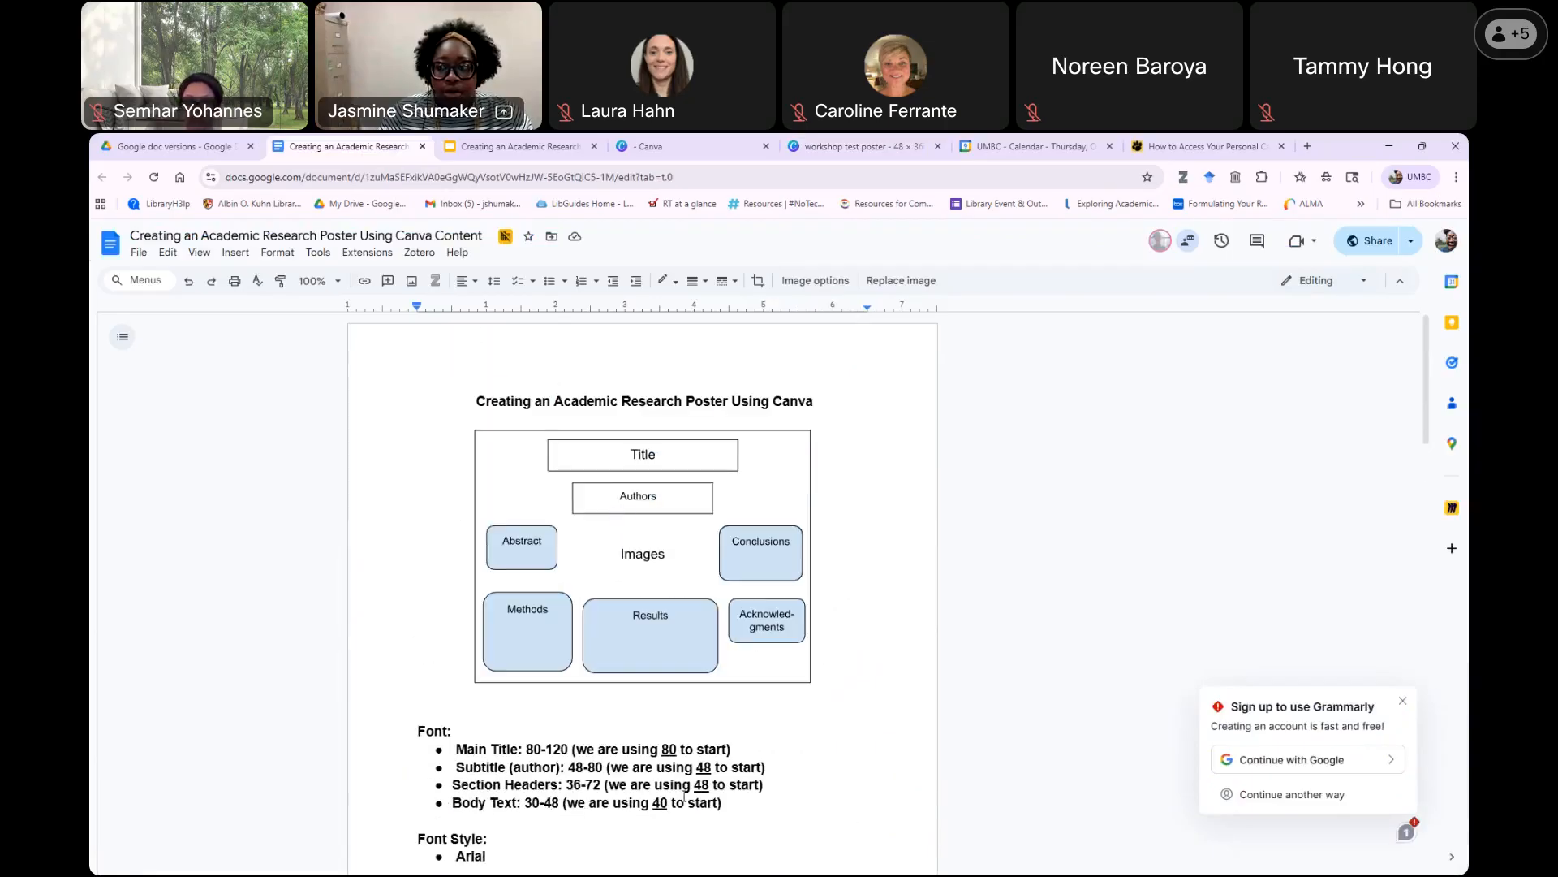
scroll(722, 728, "down", 6)
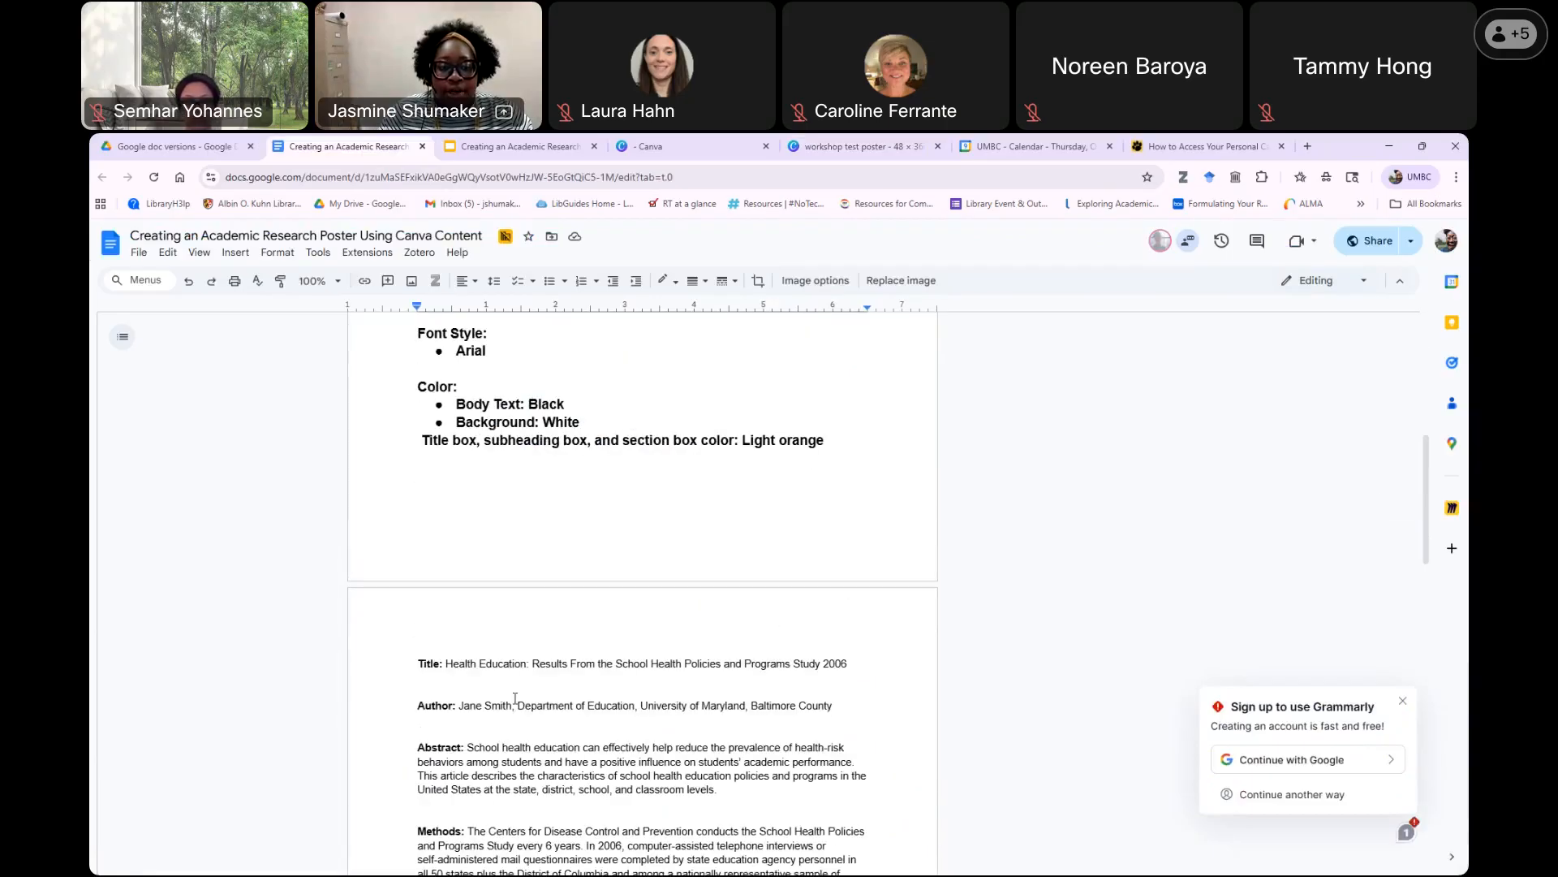
left_click_drag(448, 661, 845, 666)
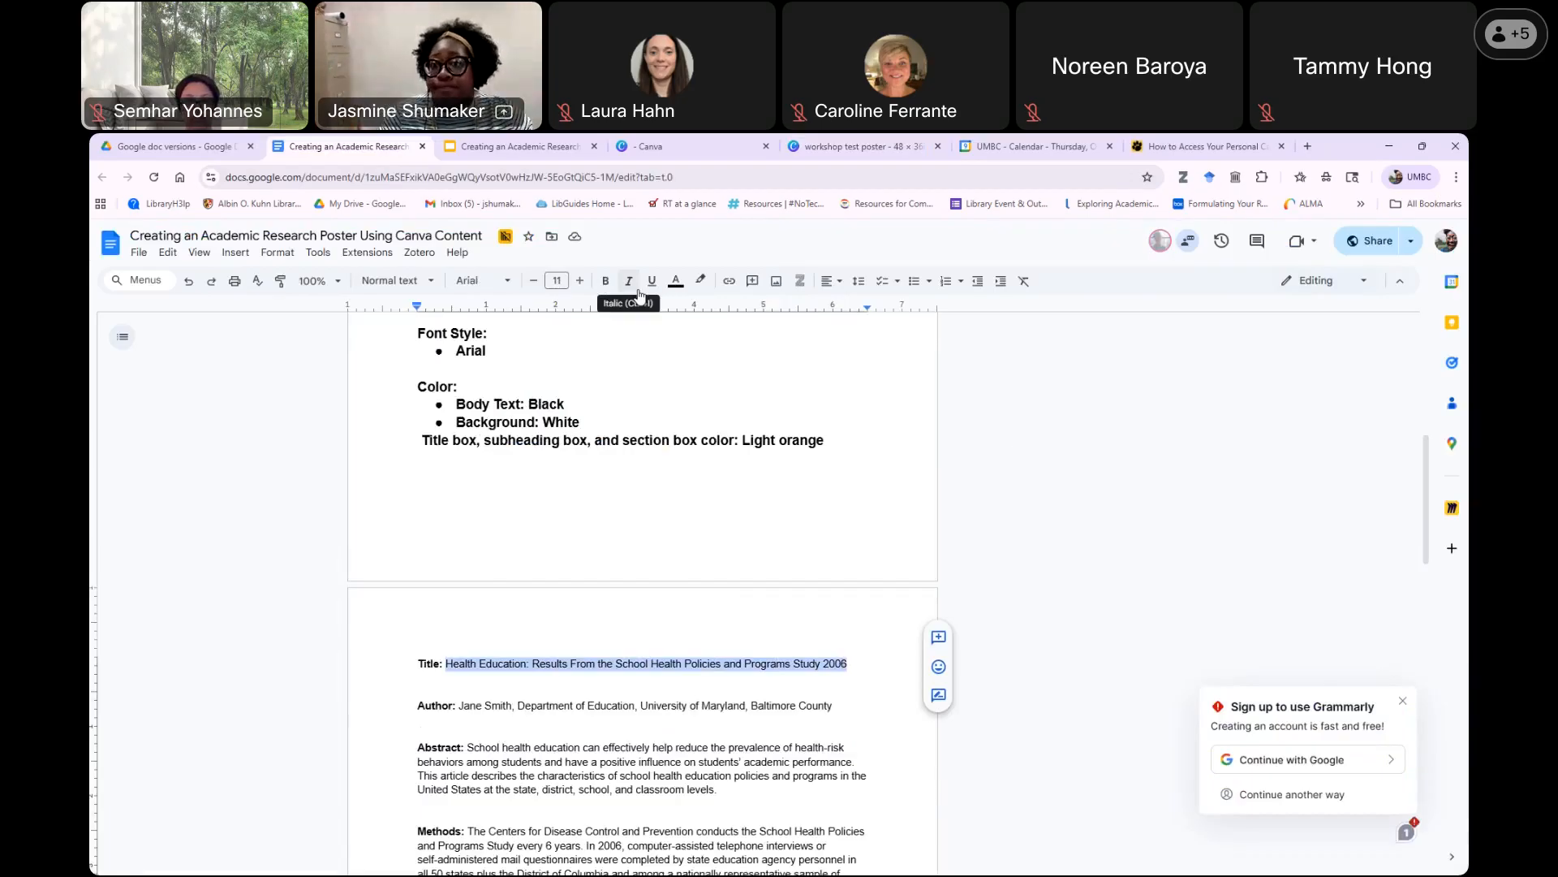
left_click(829, 146)
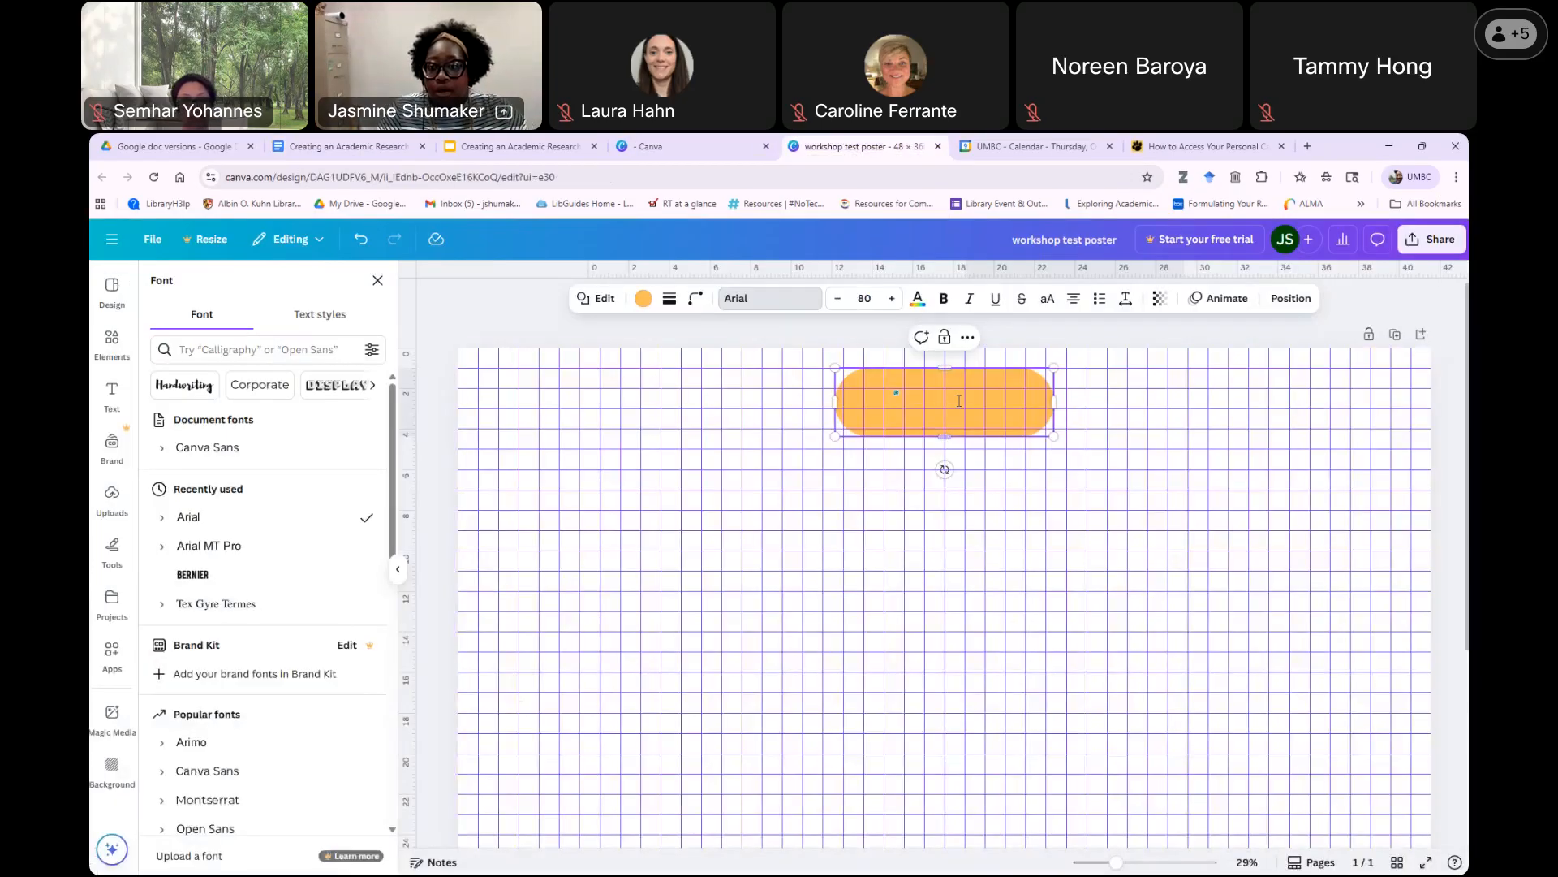
type("Health Education: Results From the School Health Policies and Programs Study 2006")
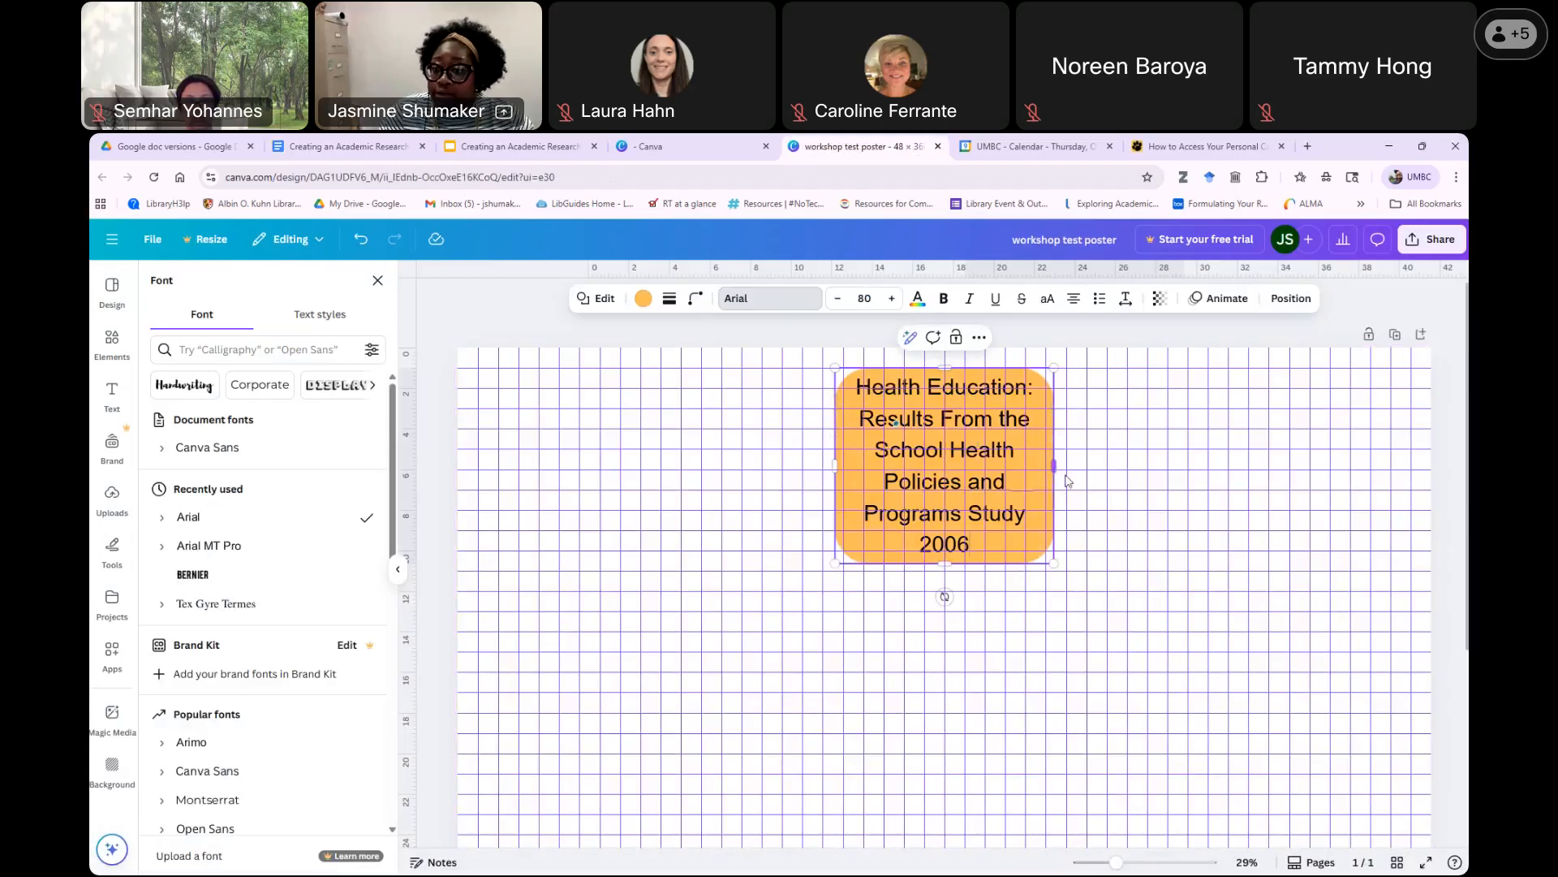
Widen the title box to about 37 in on both sides and make its text bold with centered alignment.
left_click_drag(1057, 465, 1290, 465)
left_click_drag(836, 466, 544, 465)
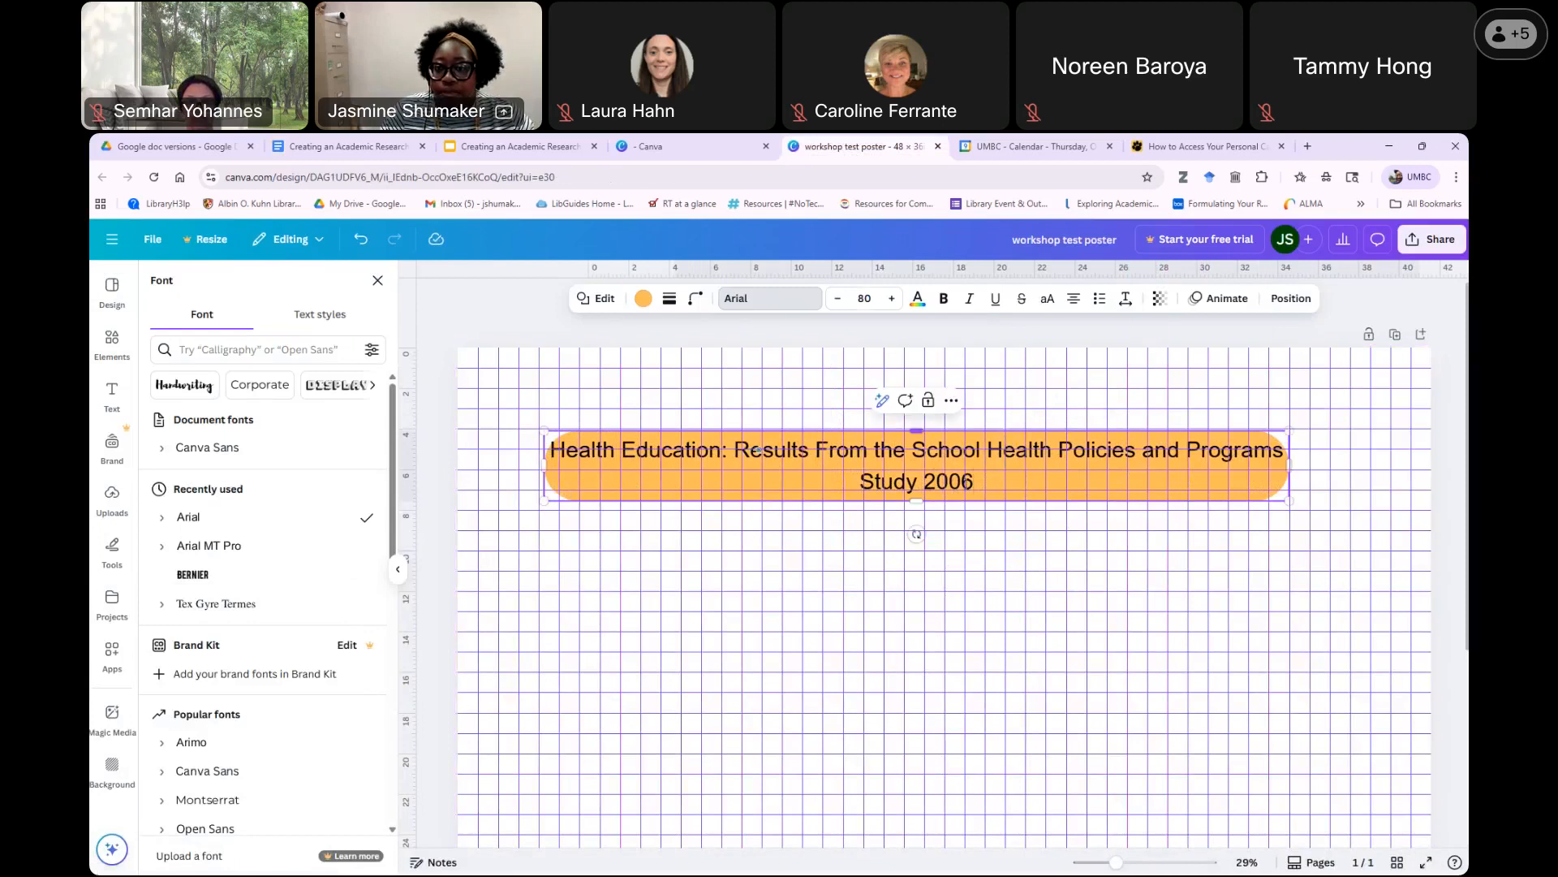
left_click_drag(972, 482, 543, 456)
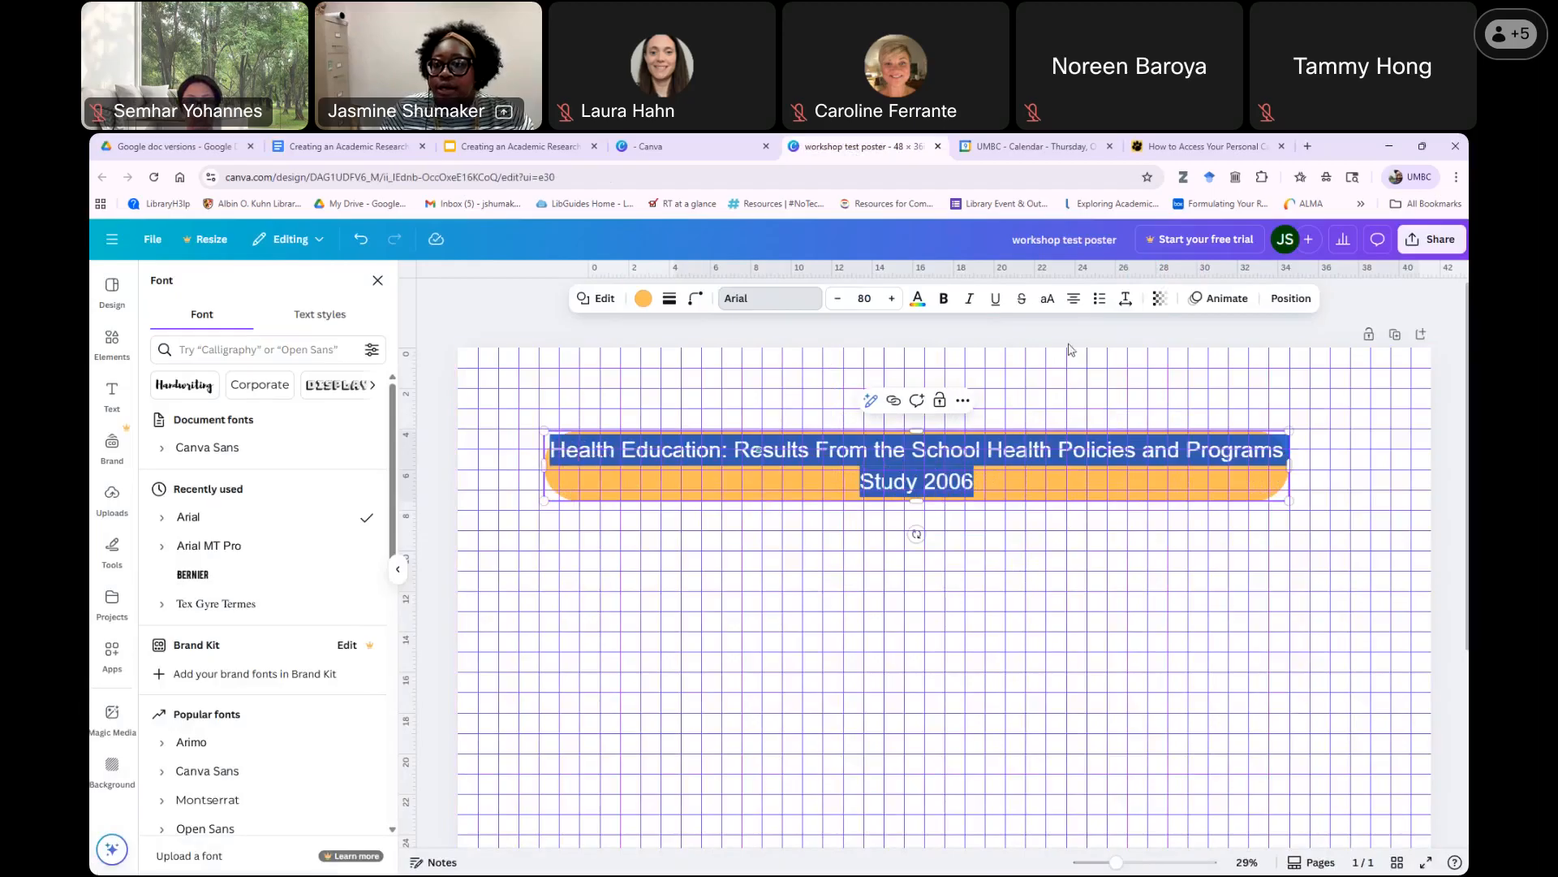
left_click(1074, 302)
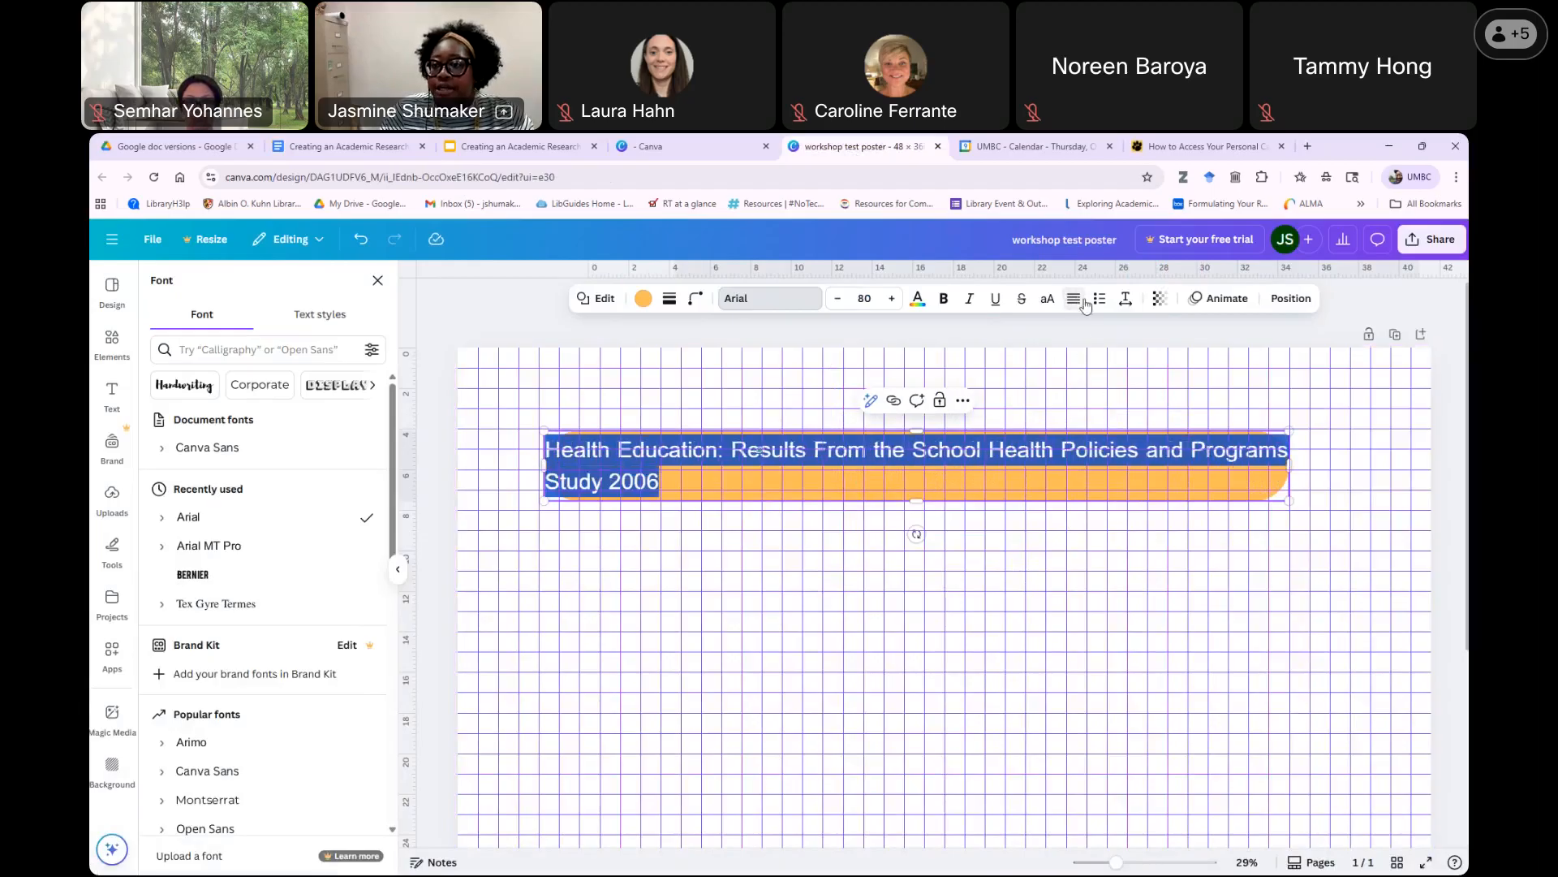
left_click(1074, 301)
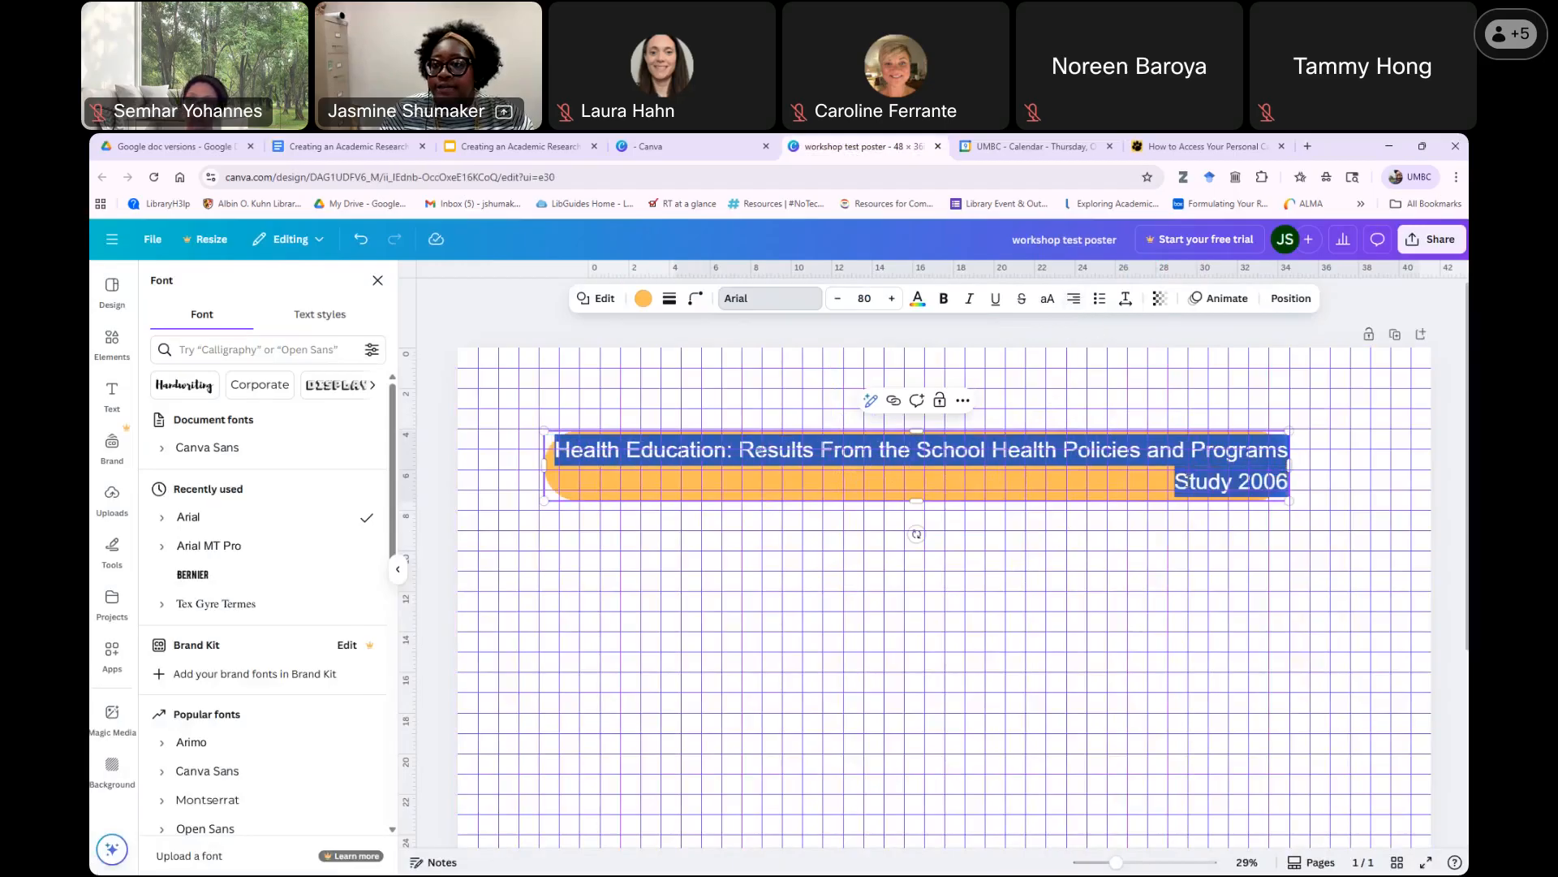
left_click(1075, 301)
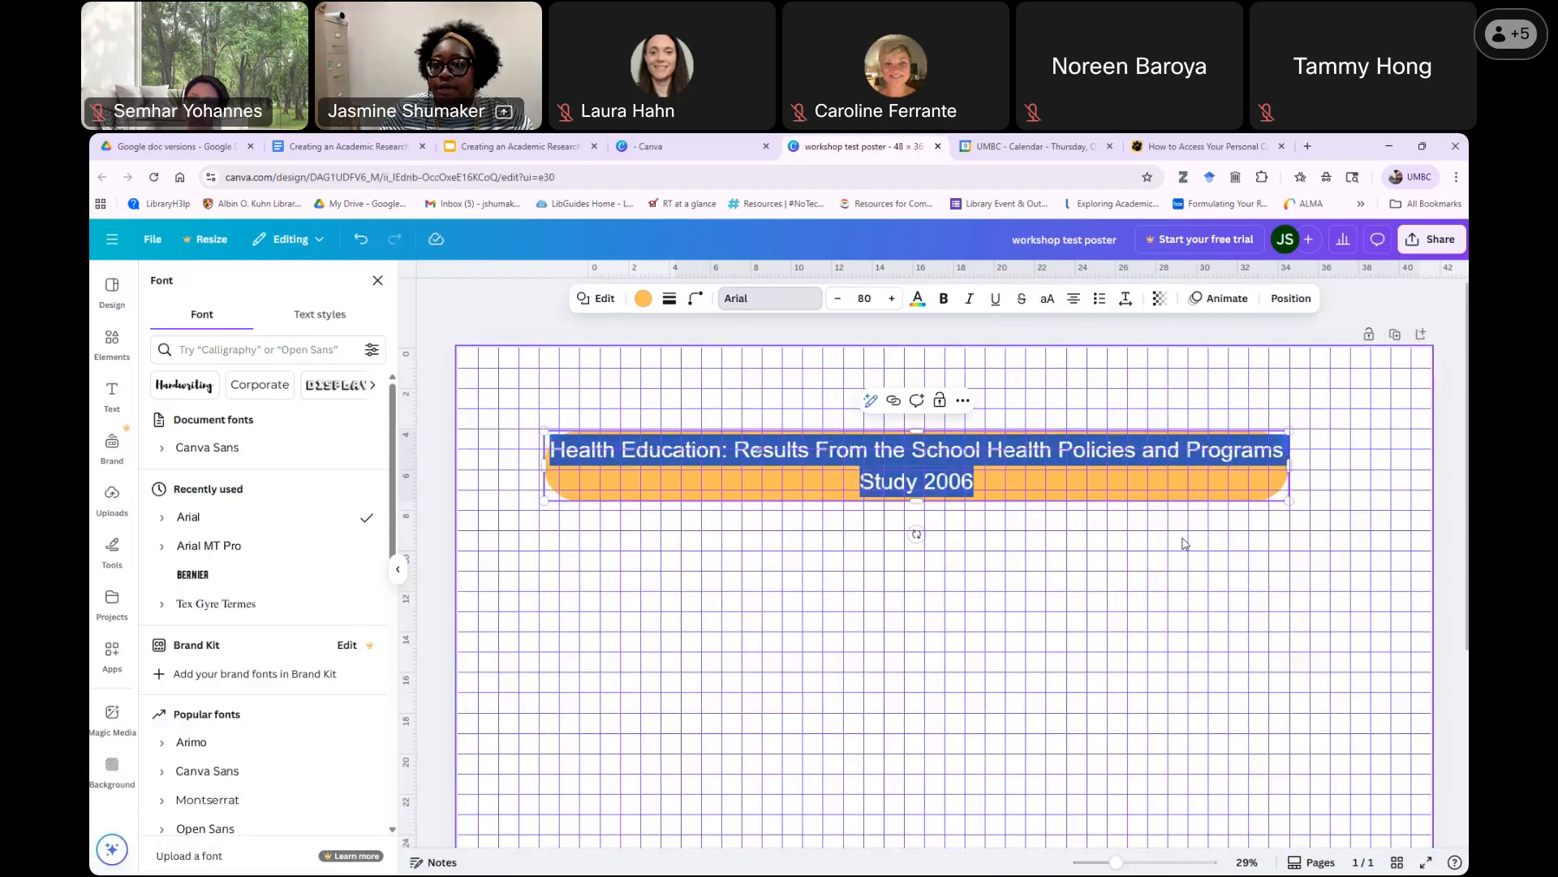
left_click(944, 299)
left_click(1181, 788)
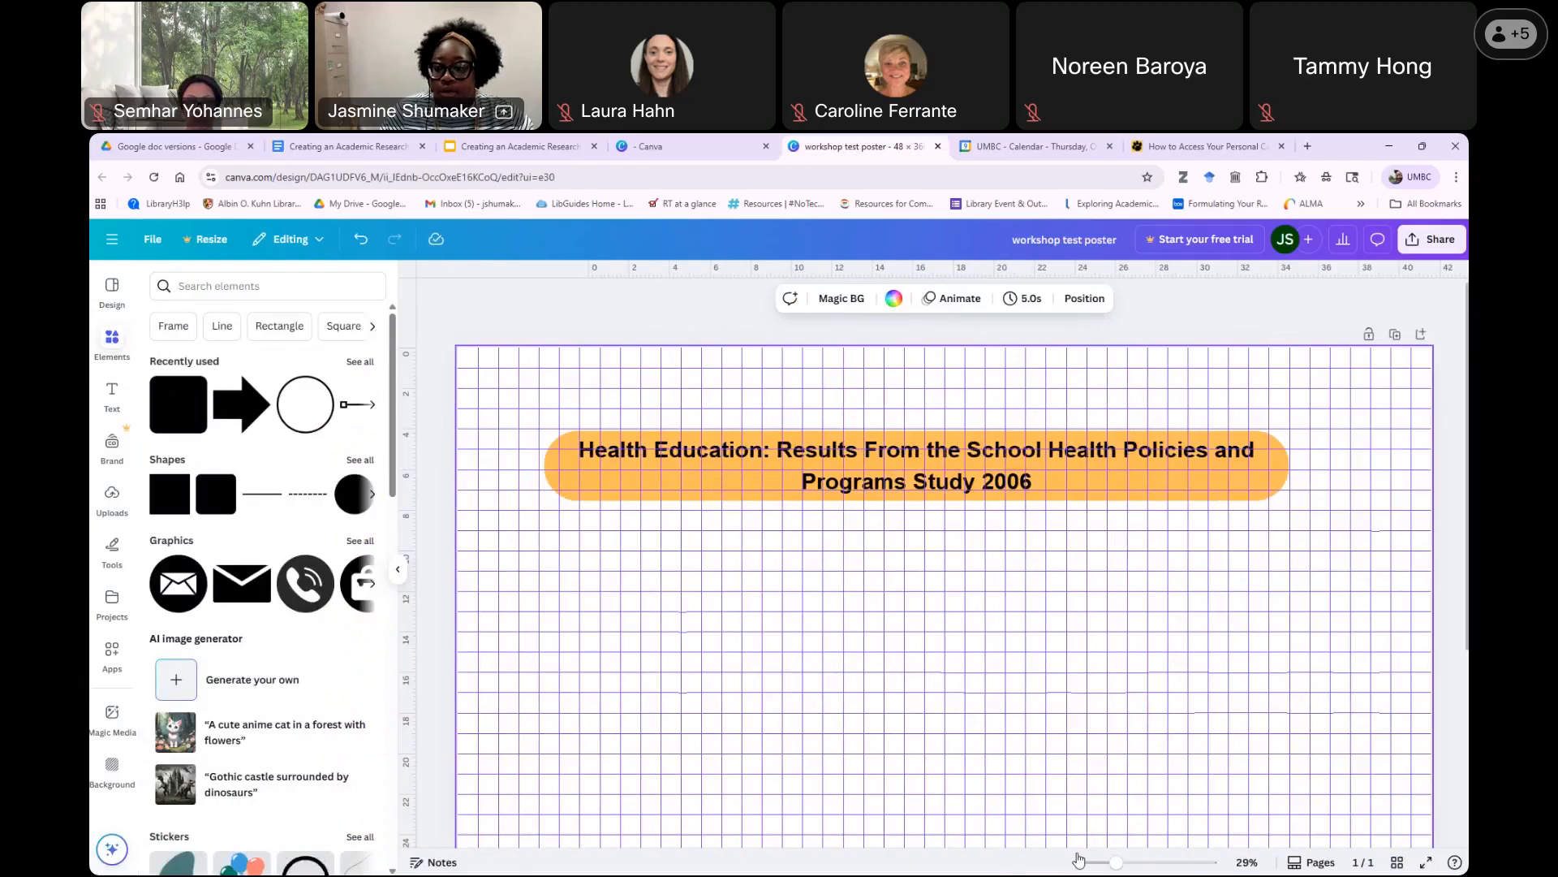
Center the title box horizontally on the page, one grid row below the page's top edge.
left_click_drag(1117, 865, 1109, 865)
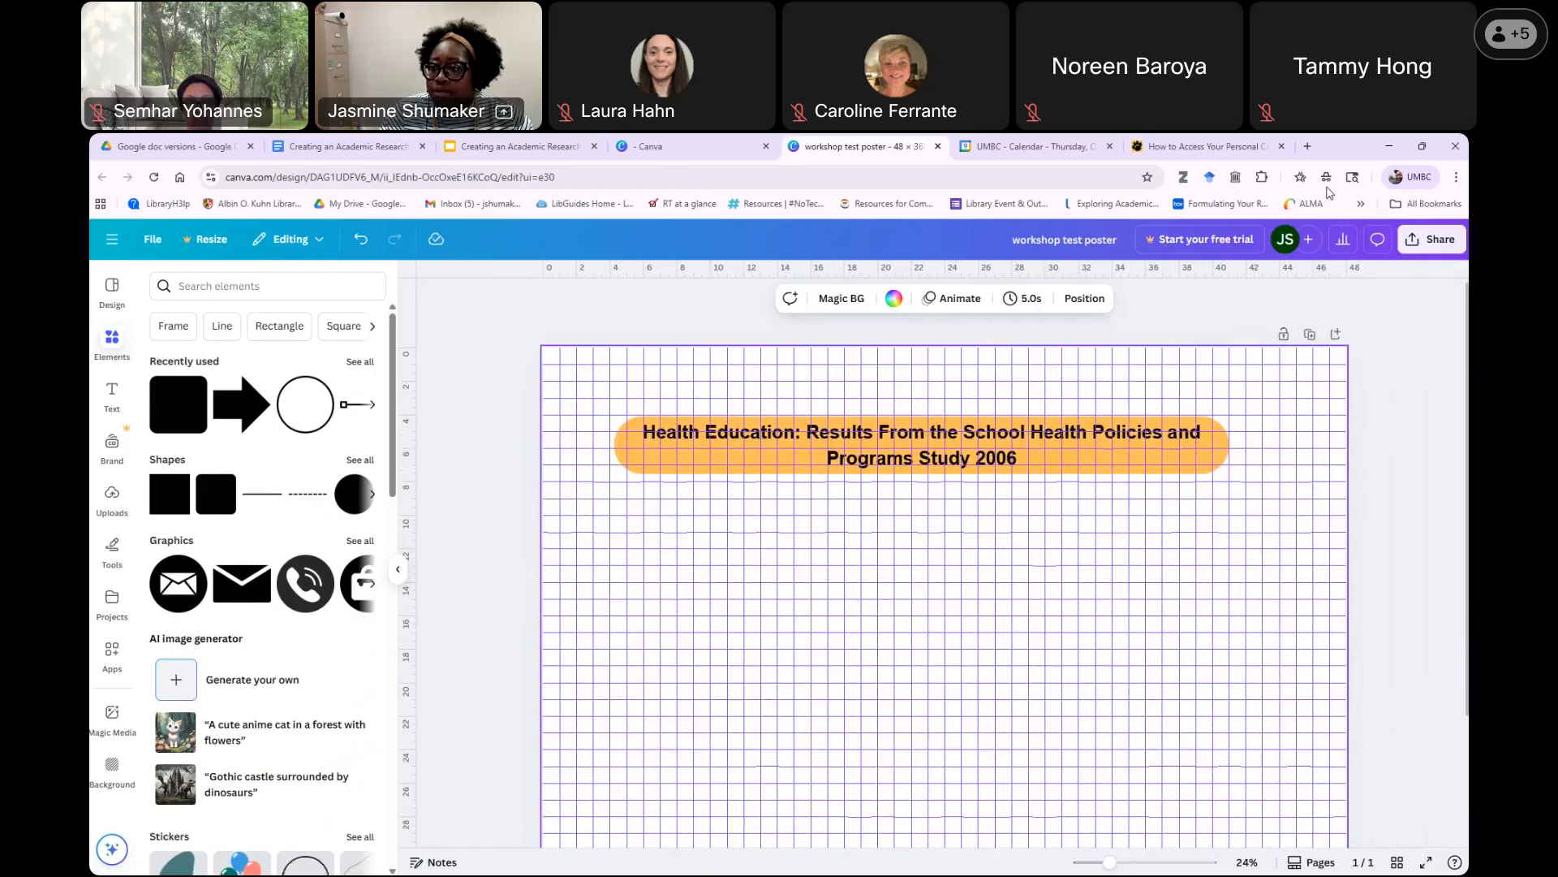
left_click_drag(1086, 467, 1106, 463)
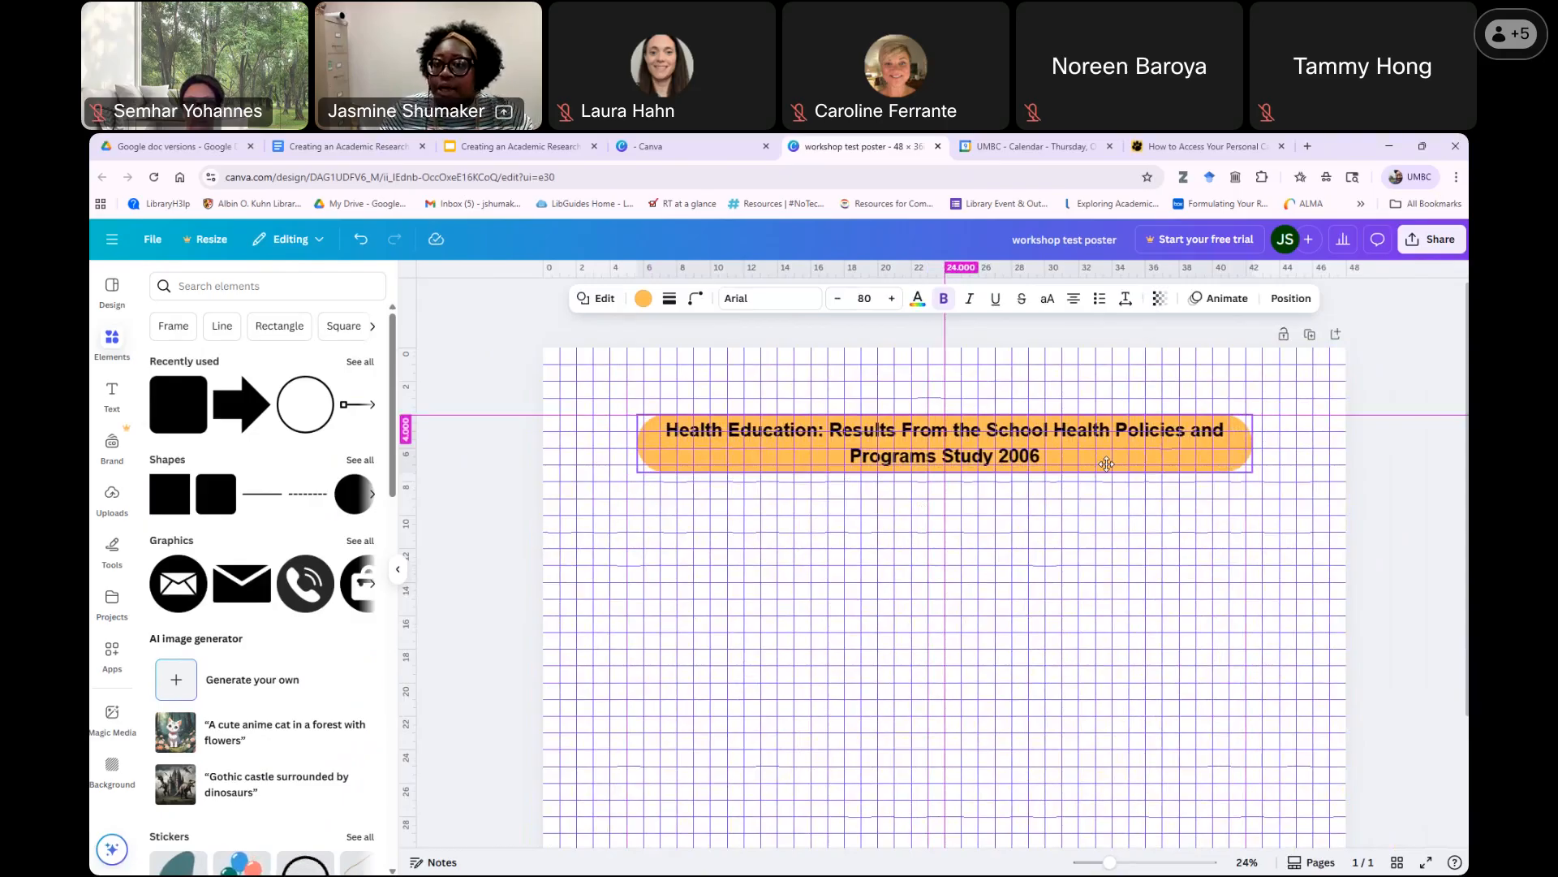
left_click_drag(1106, 464, 1101, 405)
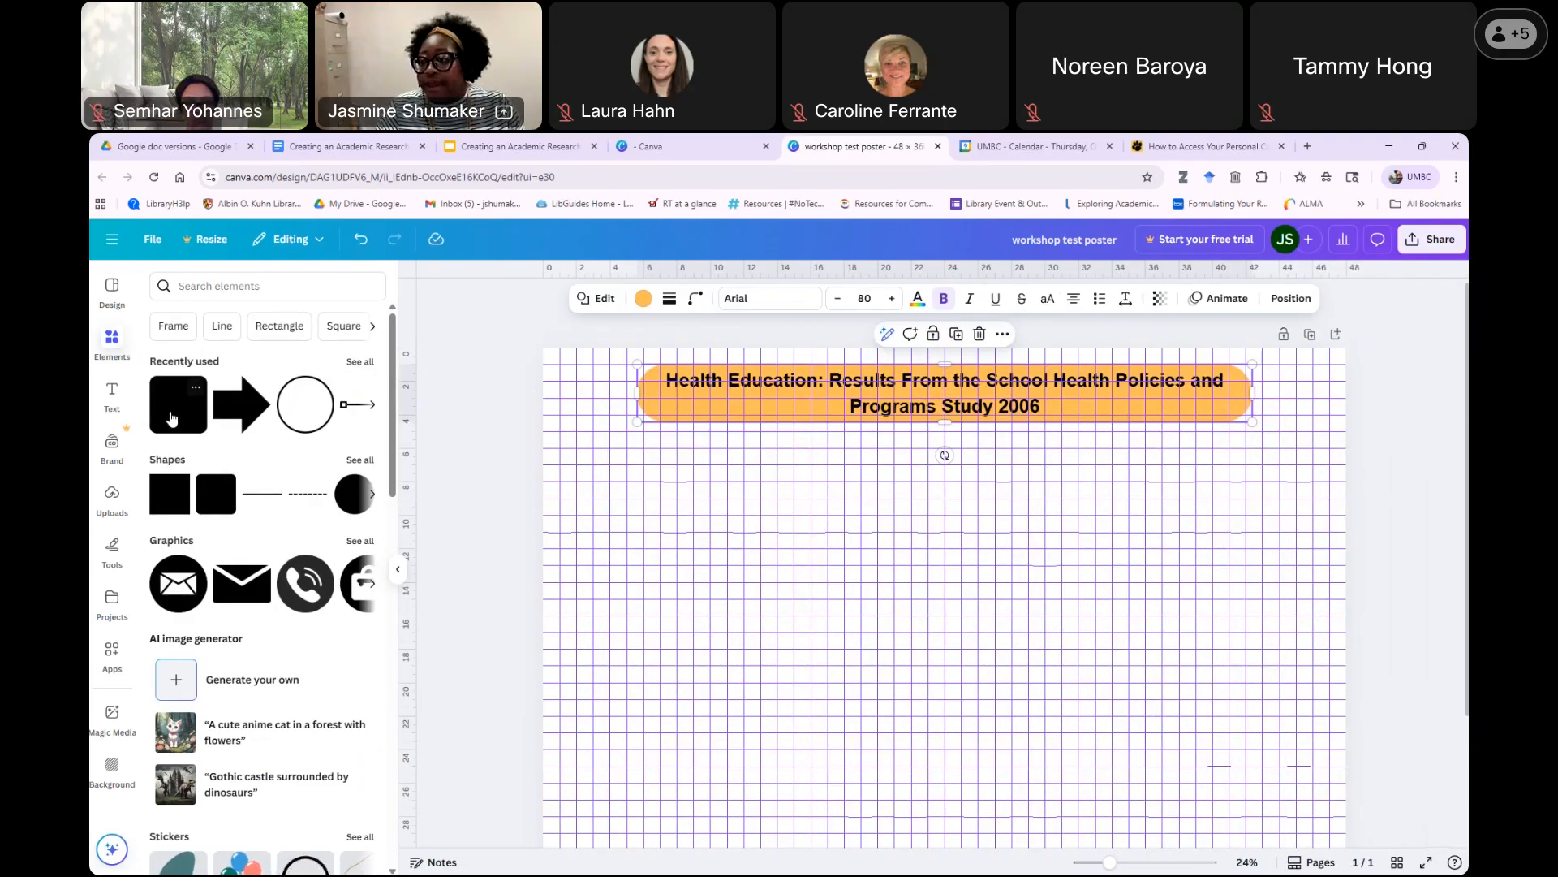
Add a second rounded square below the title, flattened to about 2 in high, and set its text size to 48.
left_click(171, 418)
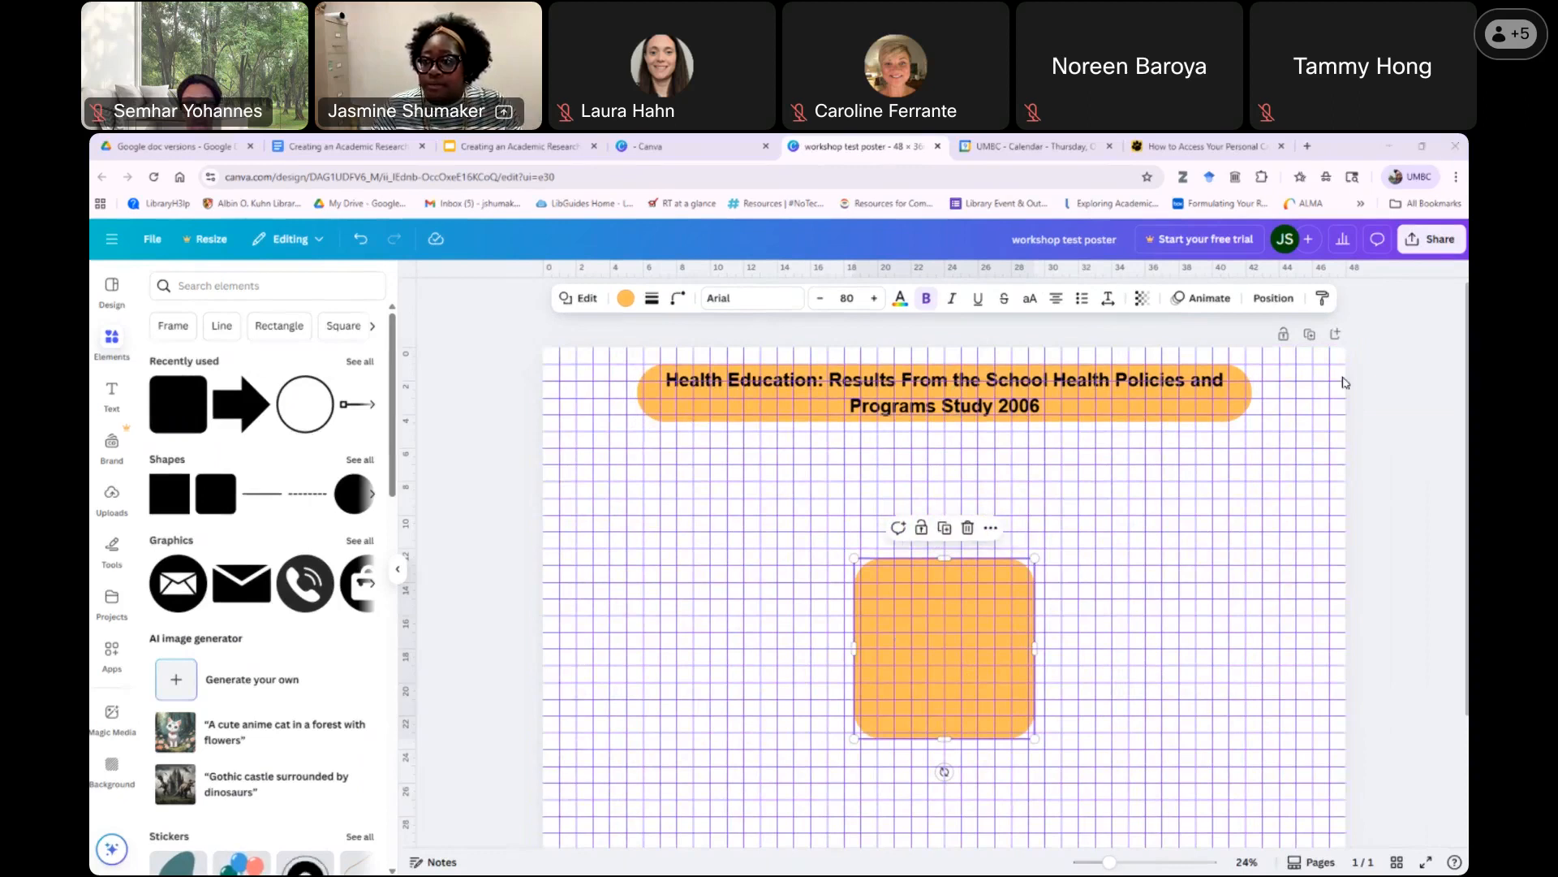
left_click_drag(945, 739, 957, 593)
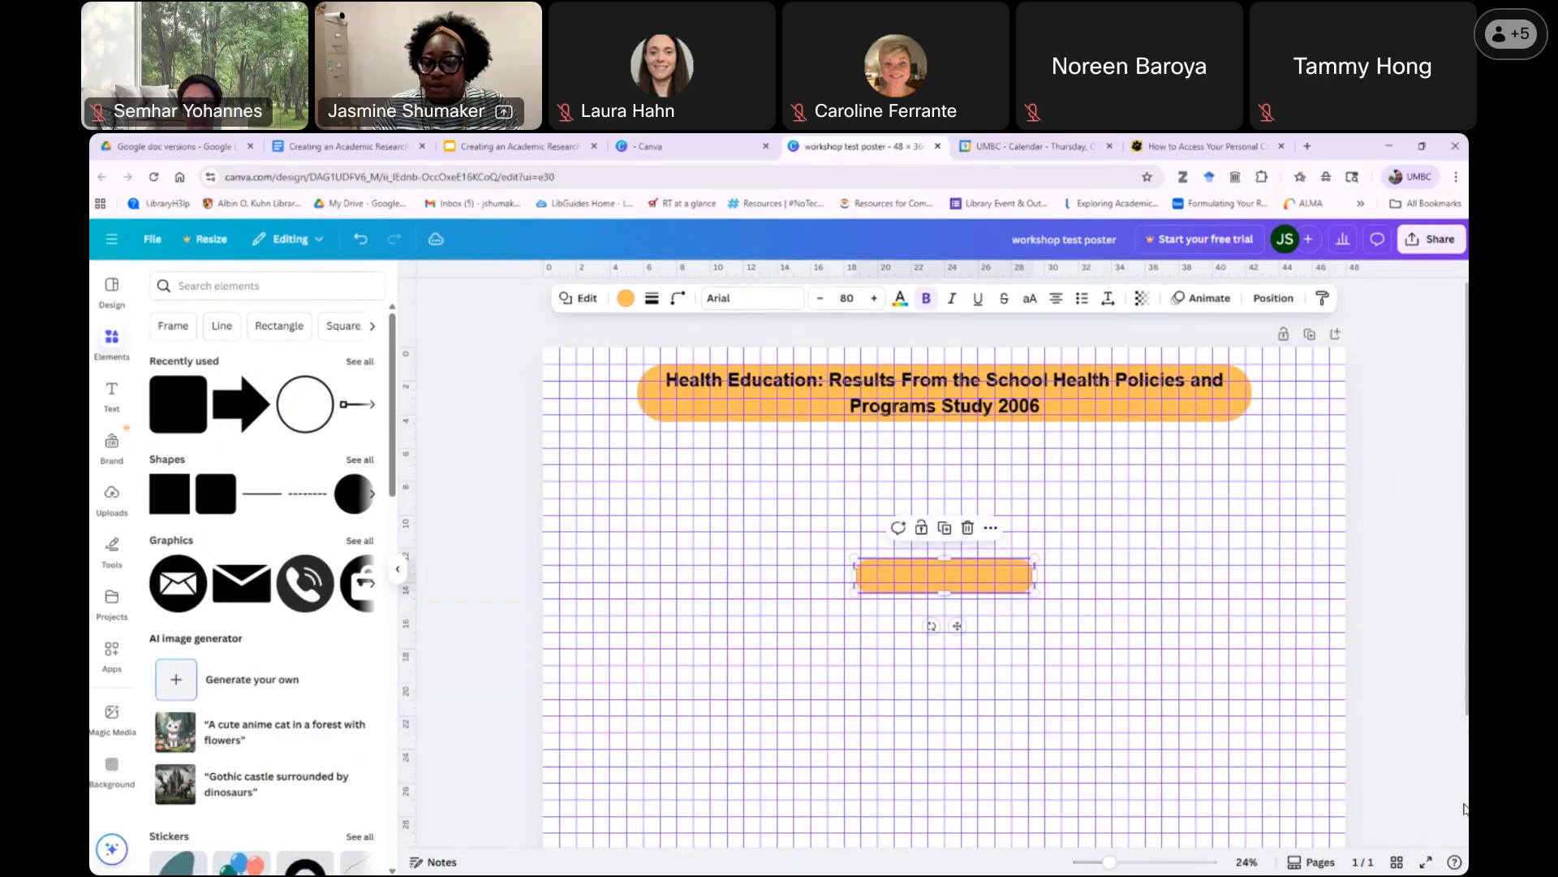
left_click(951, 576)
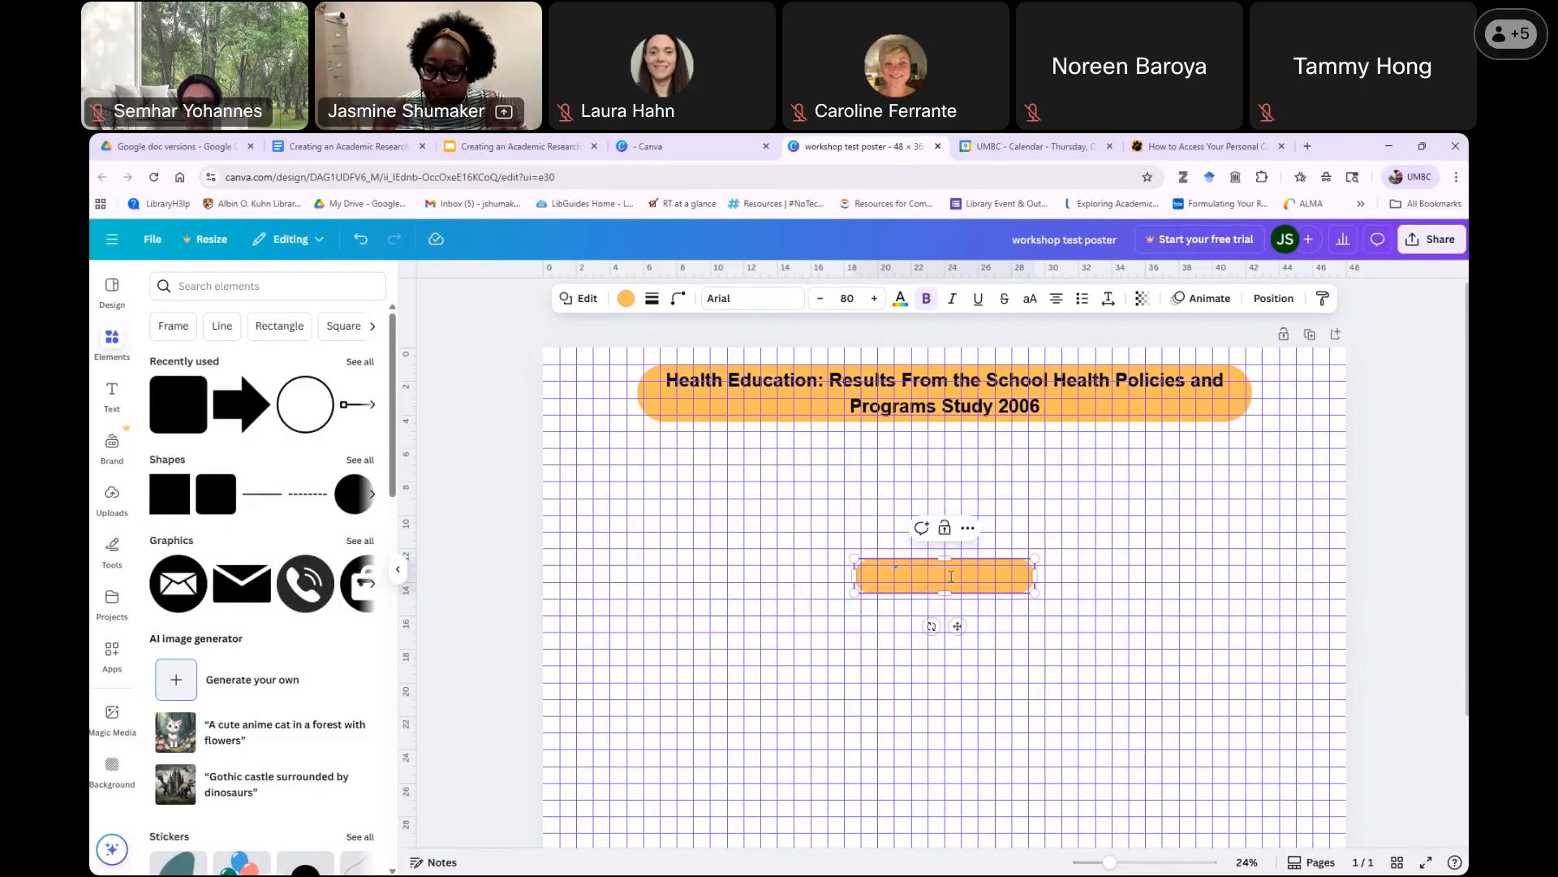
left_click(847, 298)
type("48")
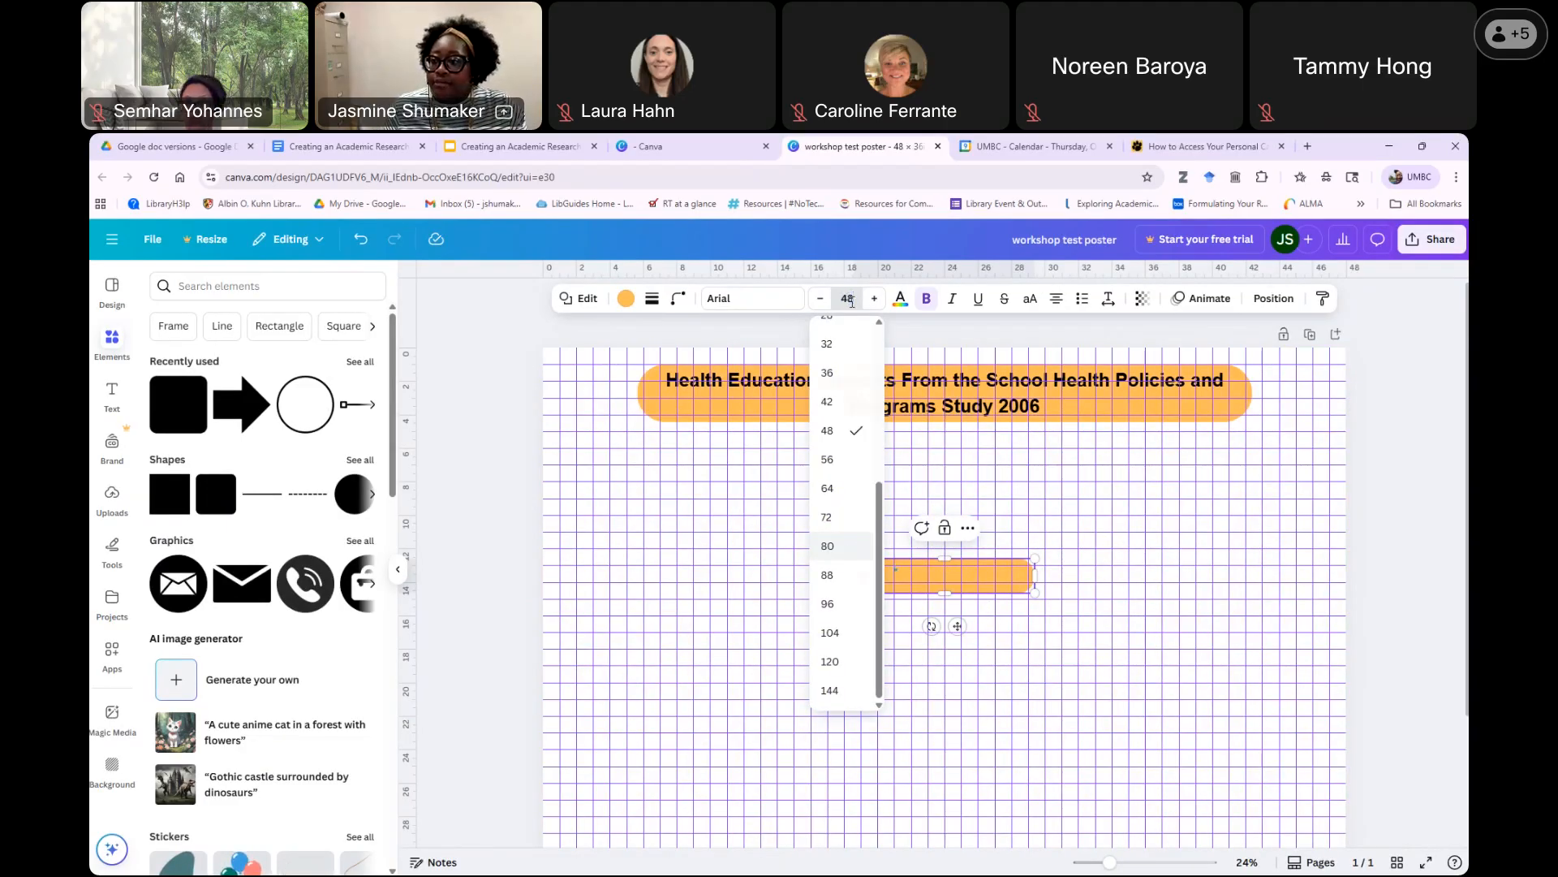
key("Return")
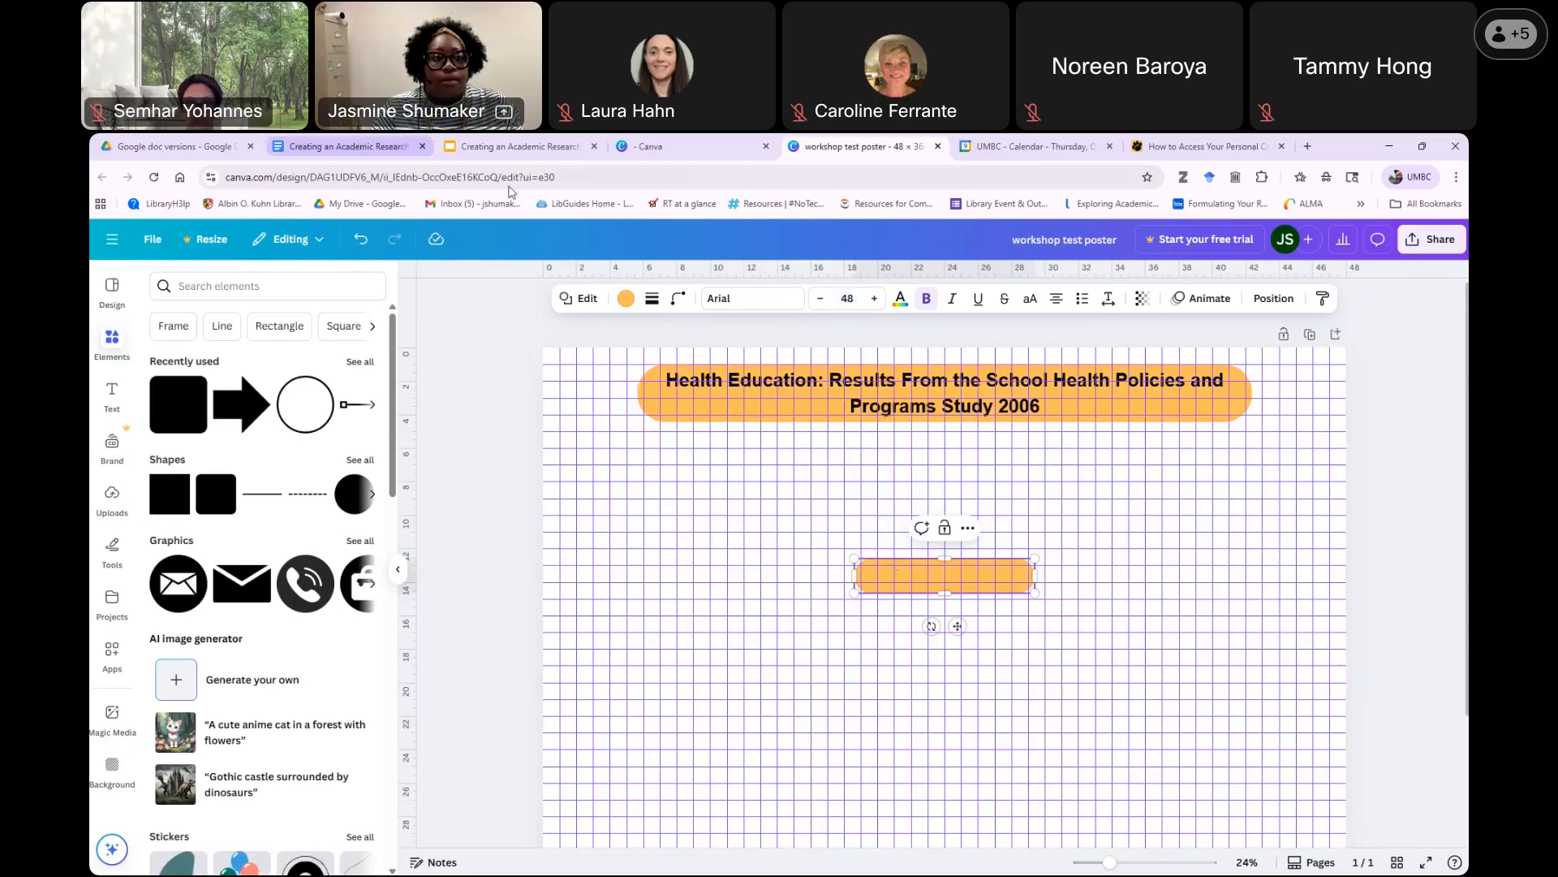
Copy the author's name and affiliation line from the Google Docs content document into the second orange box on the Canva poster.
left_click(357, 147)
left_click_drag(460, 707, 831, 707)
key("ctrl+c")
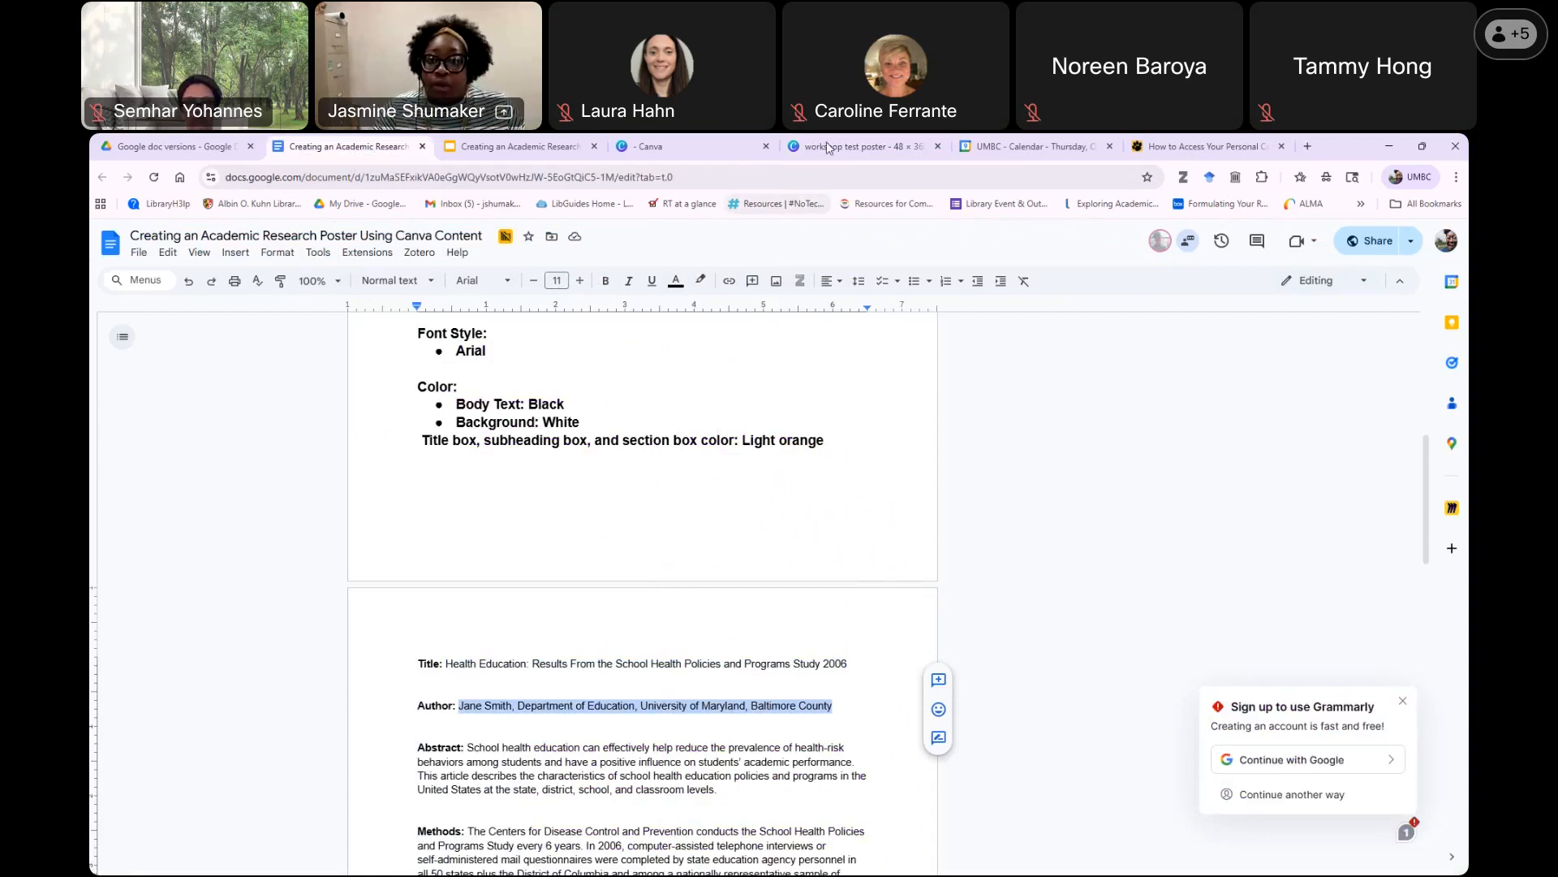
left_click(860, 146)
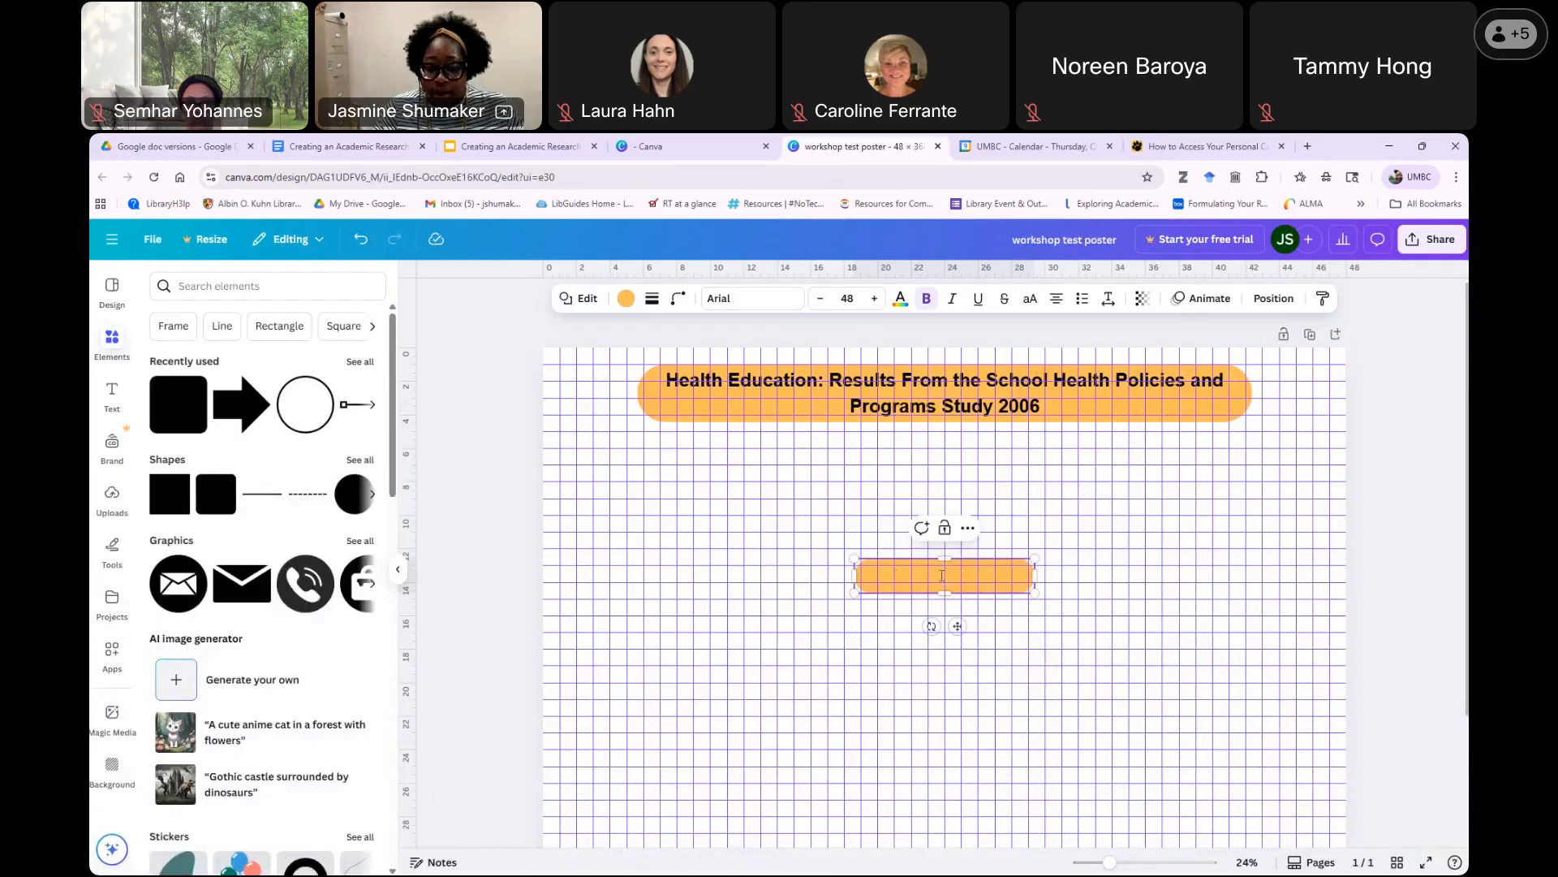
key("ctrl+v")
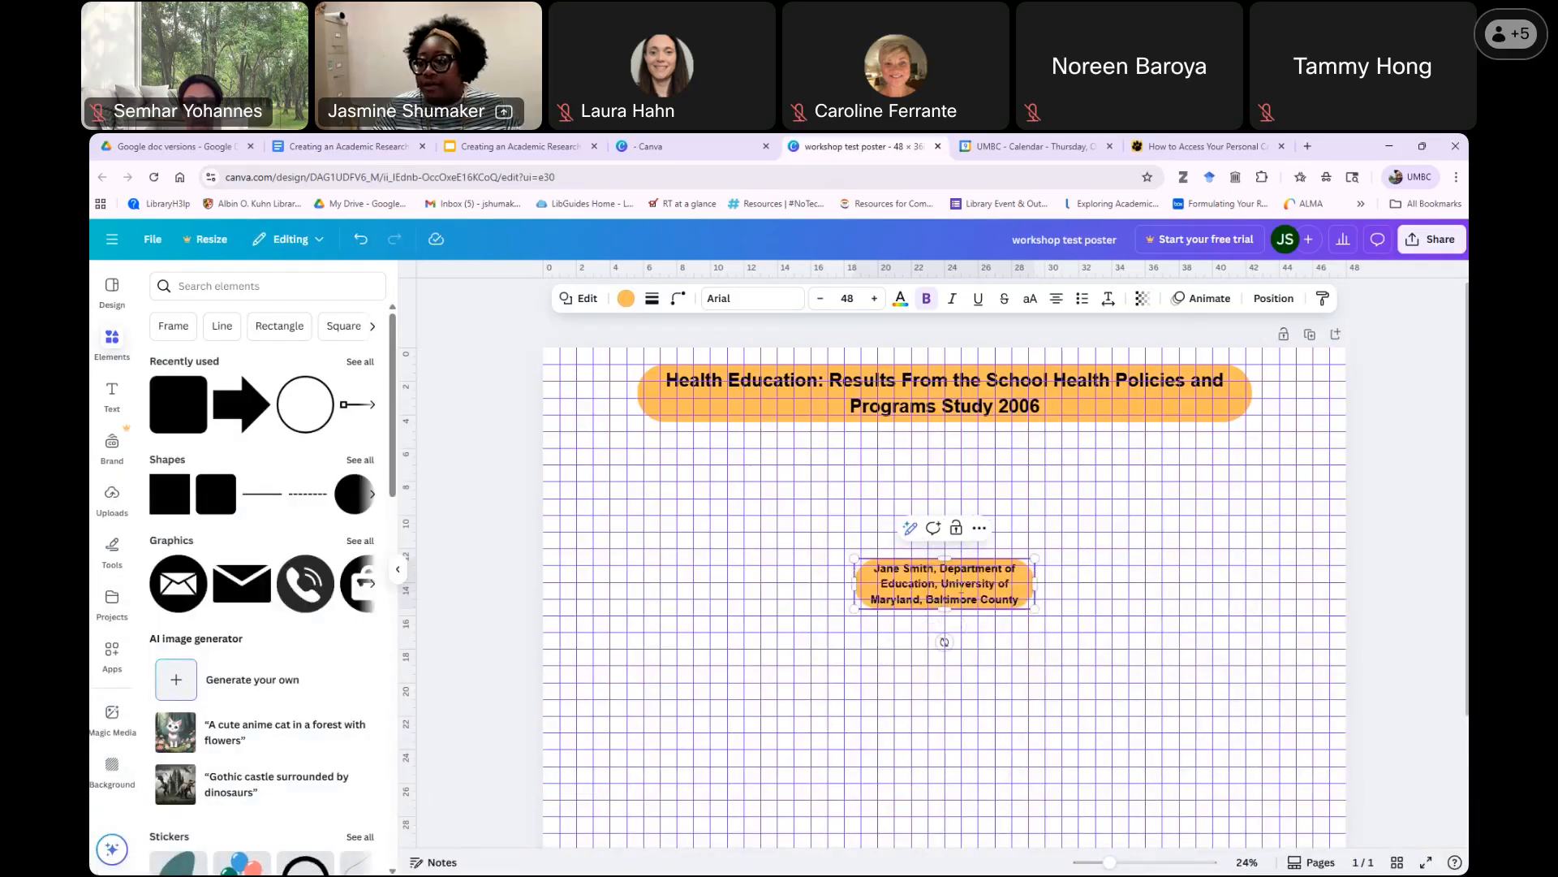
Widen the author box to about 27 in so its text fits one line, and center it just below the title box.
left_click_drag(854, 587, 761, 587)
left_click_drag(1040, 583, 1222, 591)
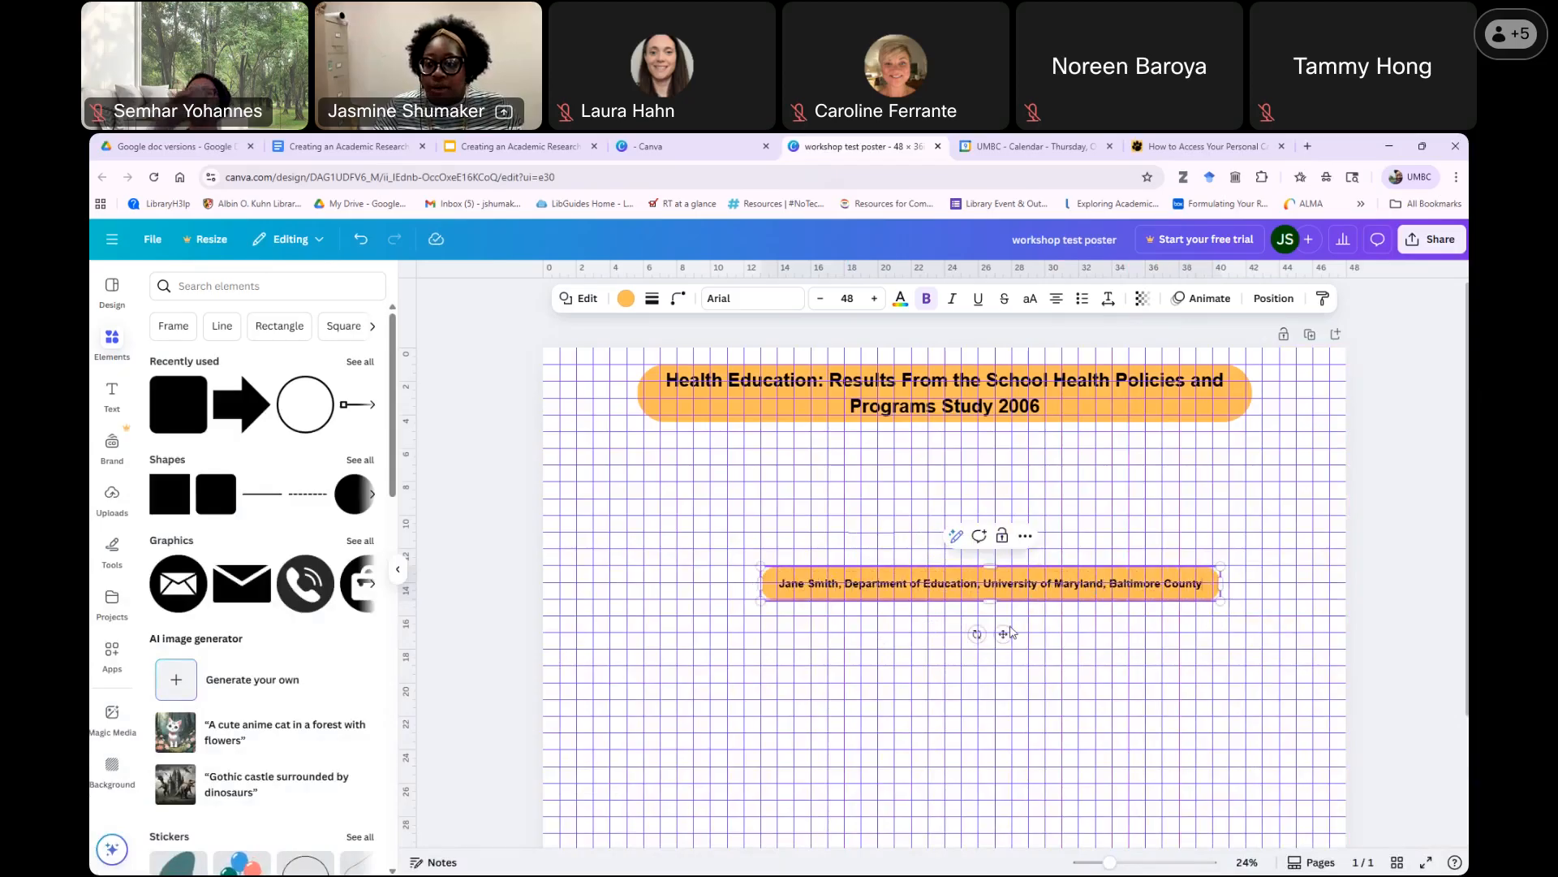
mouse_move(1003, 634)
left_mouse_down()
mouse_move(958, 566)
mouse_move(957, 506)
left_mouse_up()
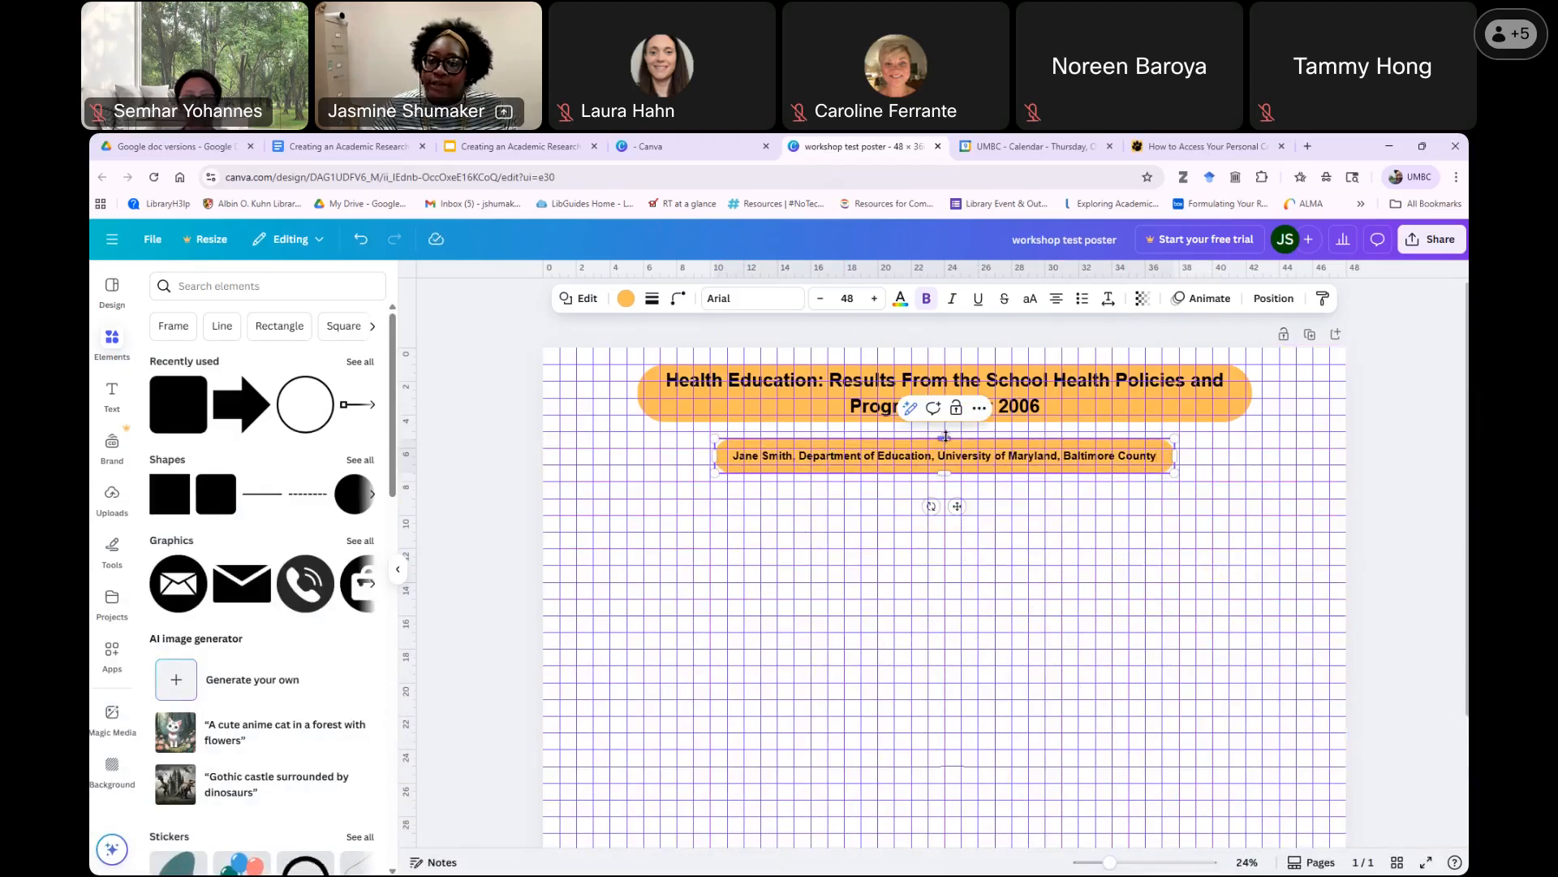
Set the text size of the author and affiliation line to 50.
left_click_drag(946, 436, 947, 441)
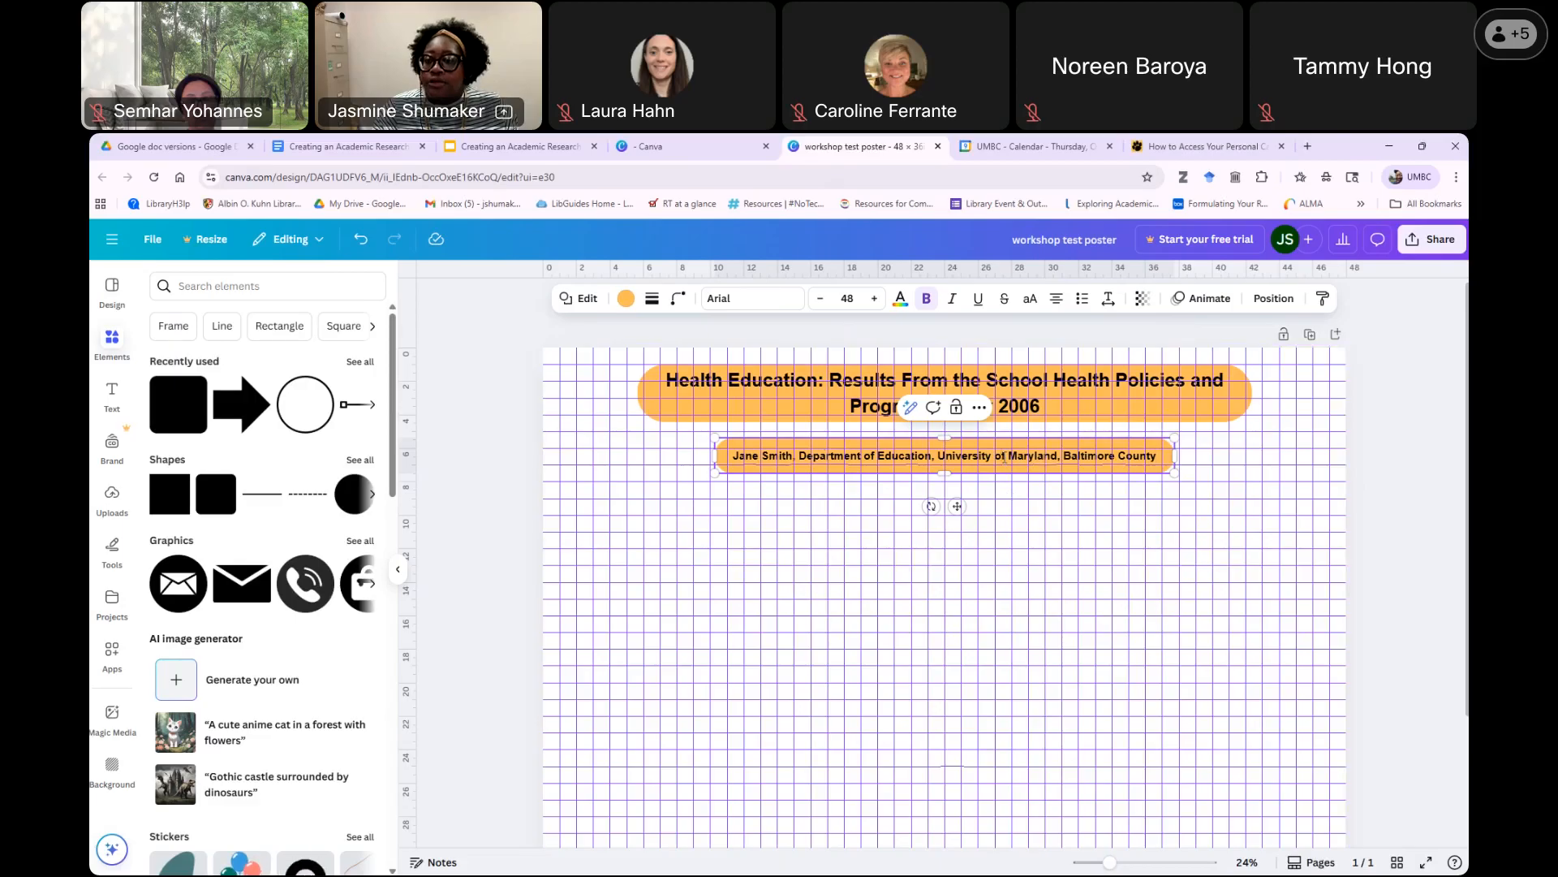
double_click(1004, 457)
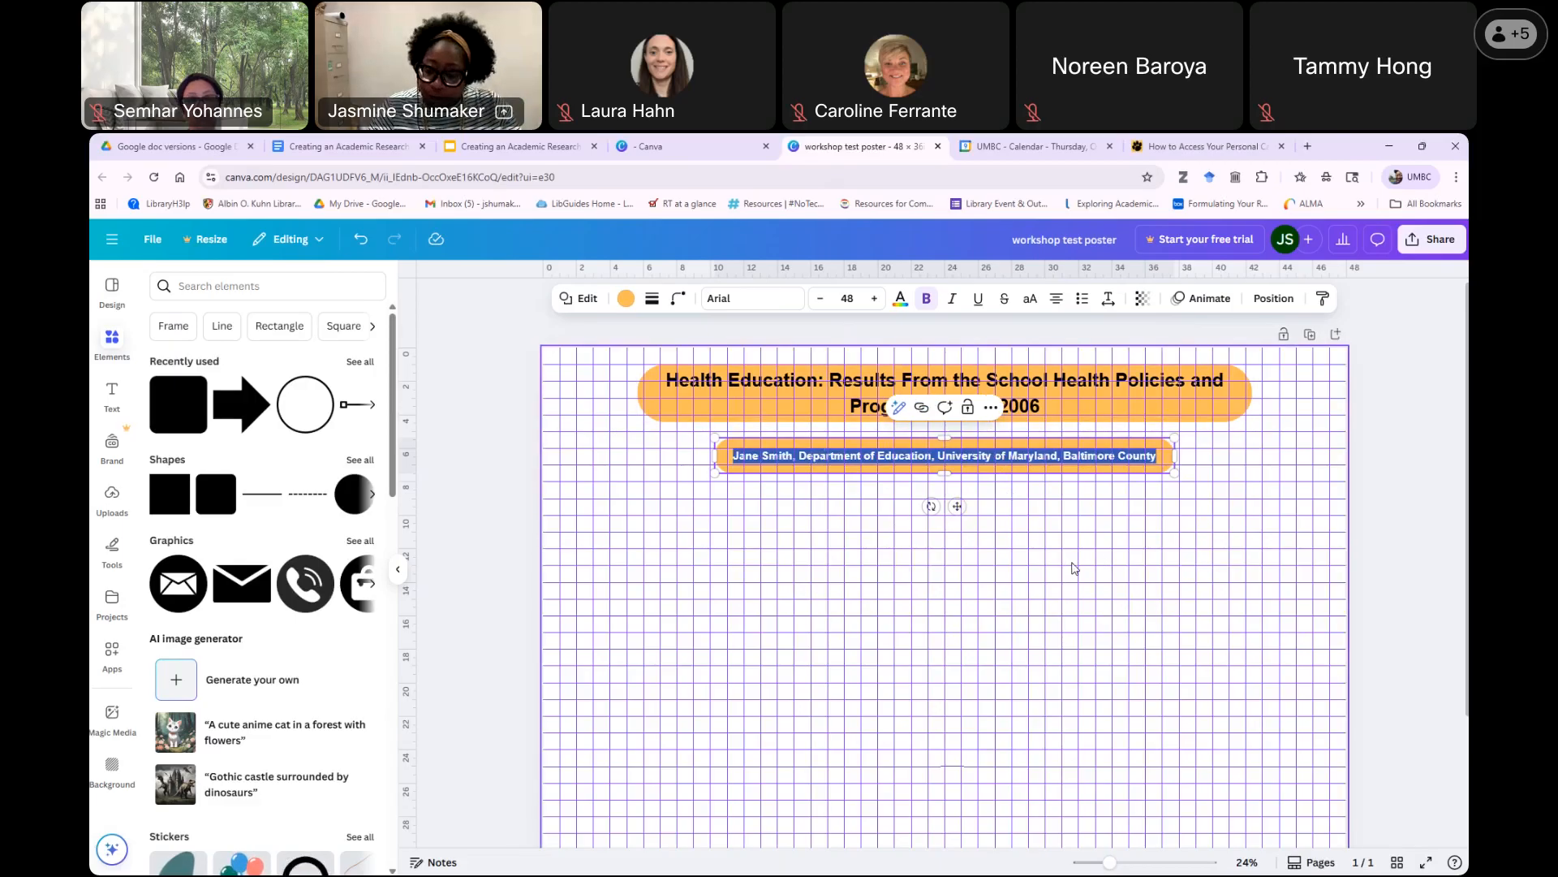
left_click(875, 299)
left_click(875, 299)
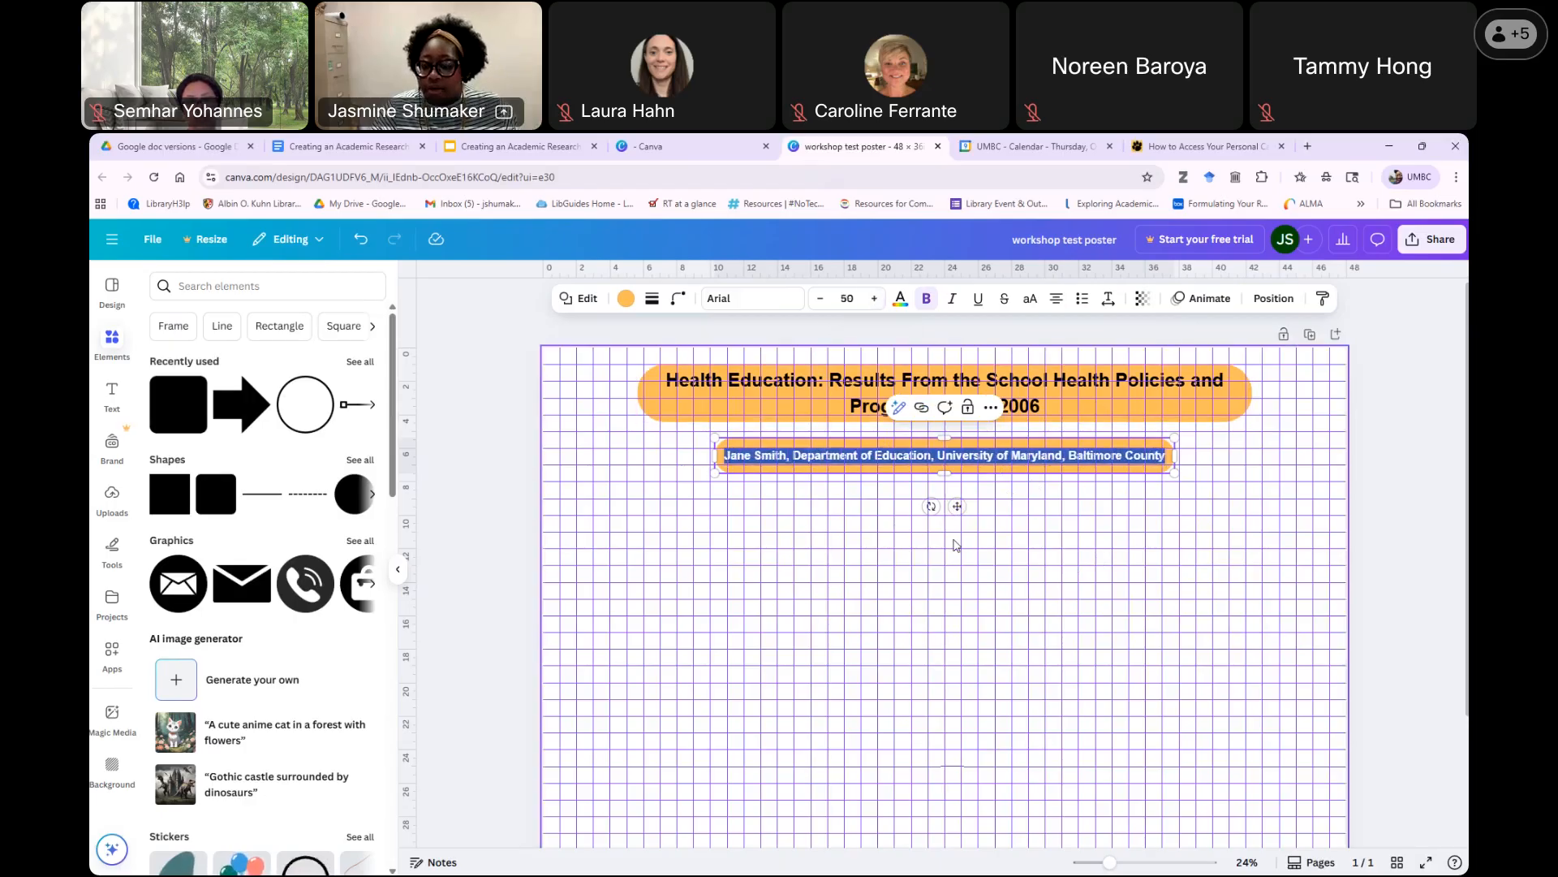
left_click(1330, 728)
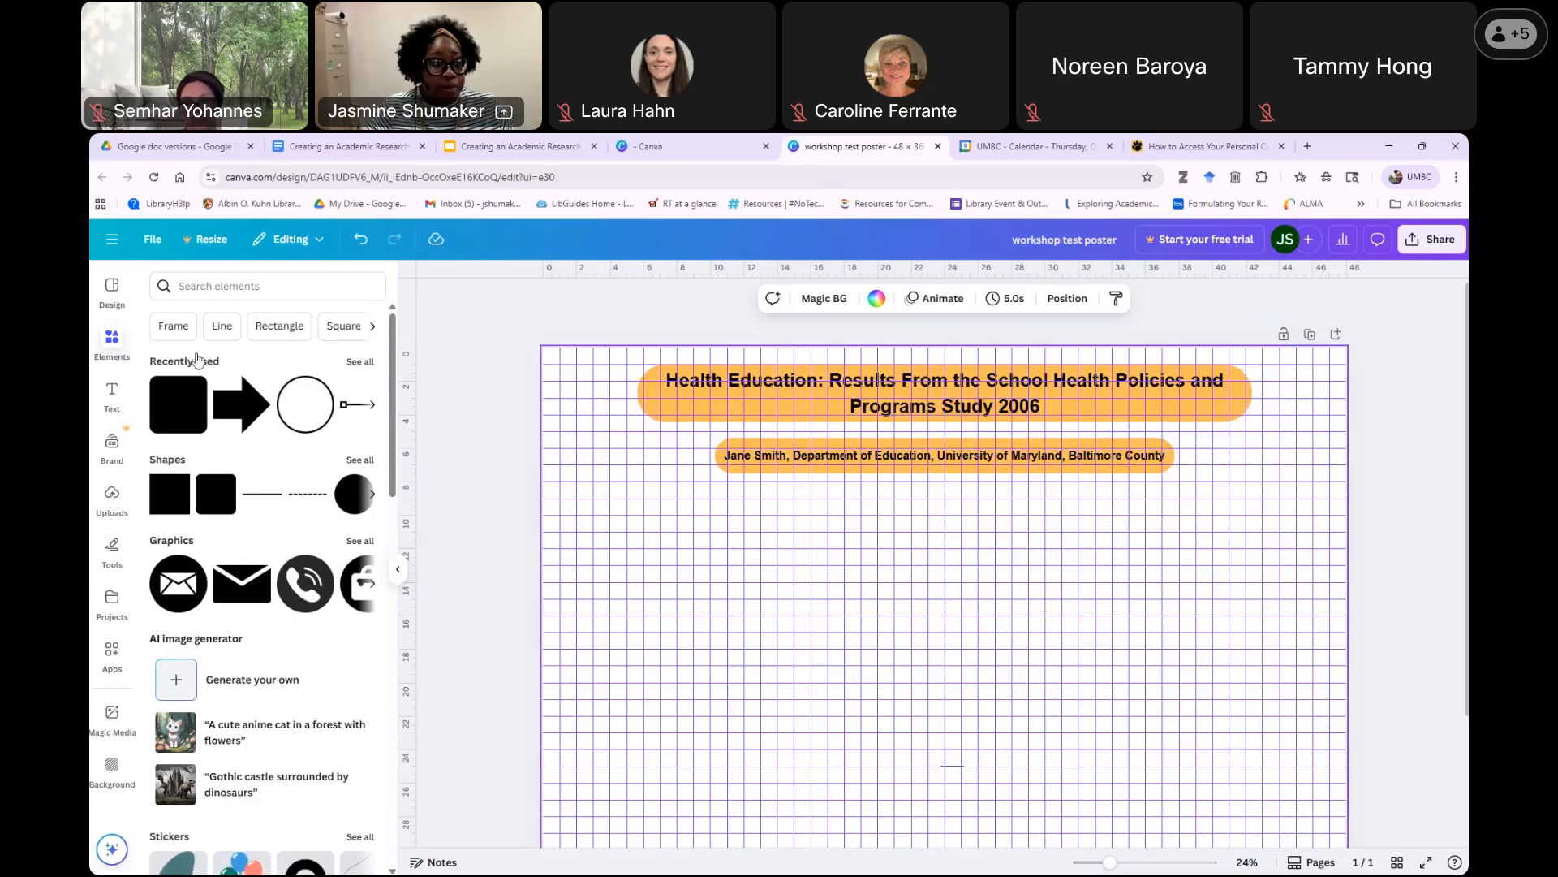
Add a third rounded square, flatten it to about 2 in high, and place it below the author box, one grid column from the page's left edge.
left_click(174, 423)
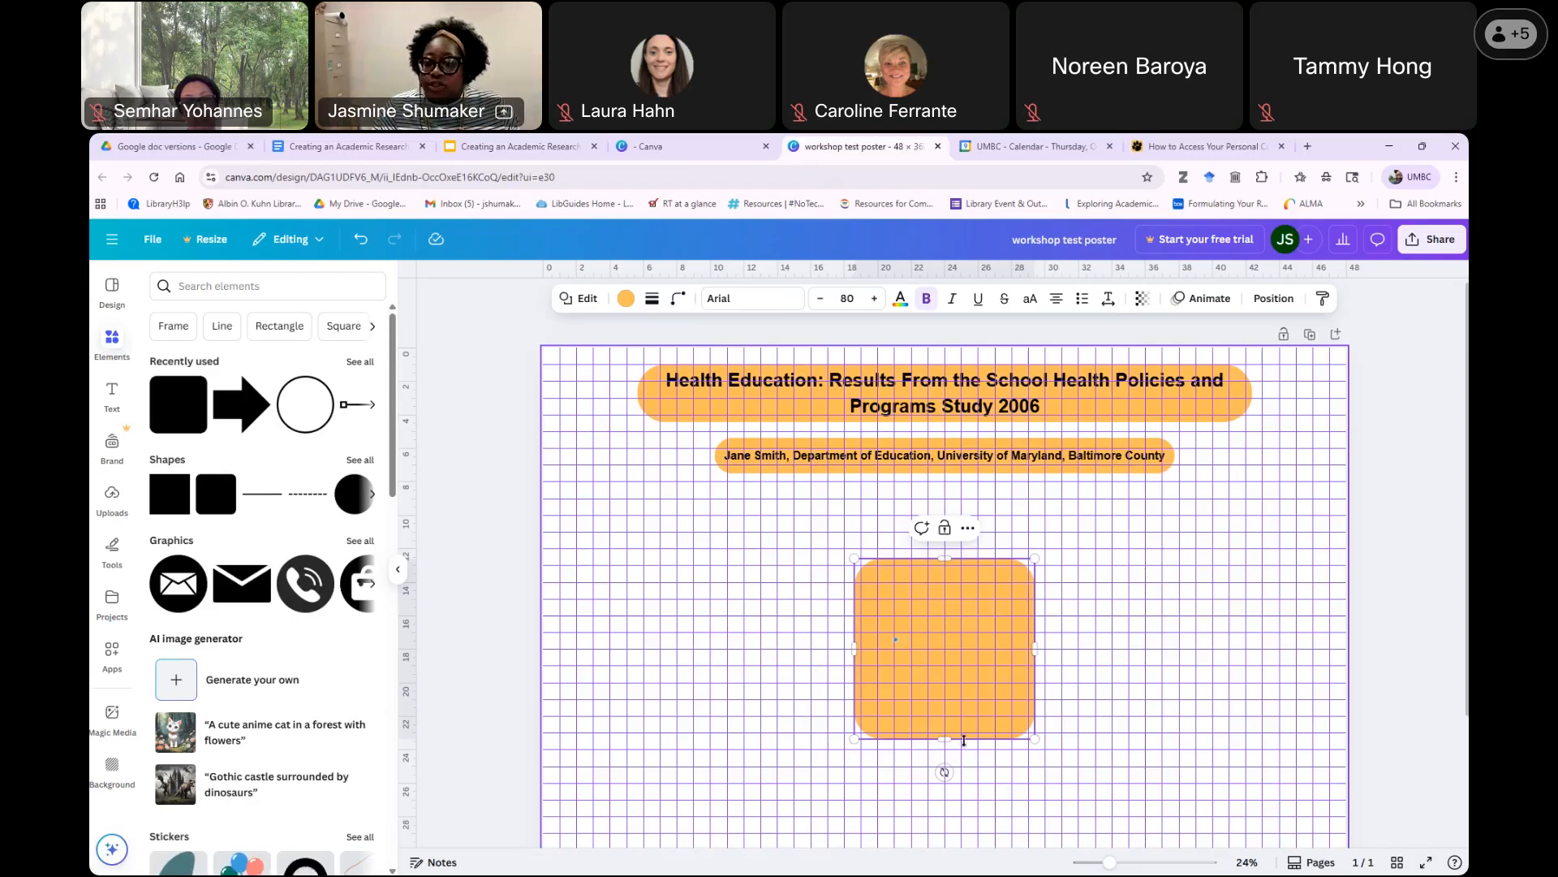
left_click_drag(946, 714, 946, 591)
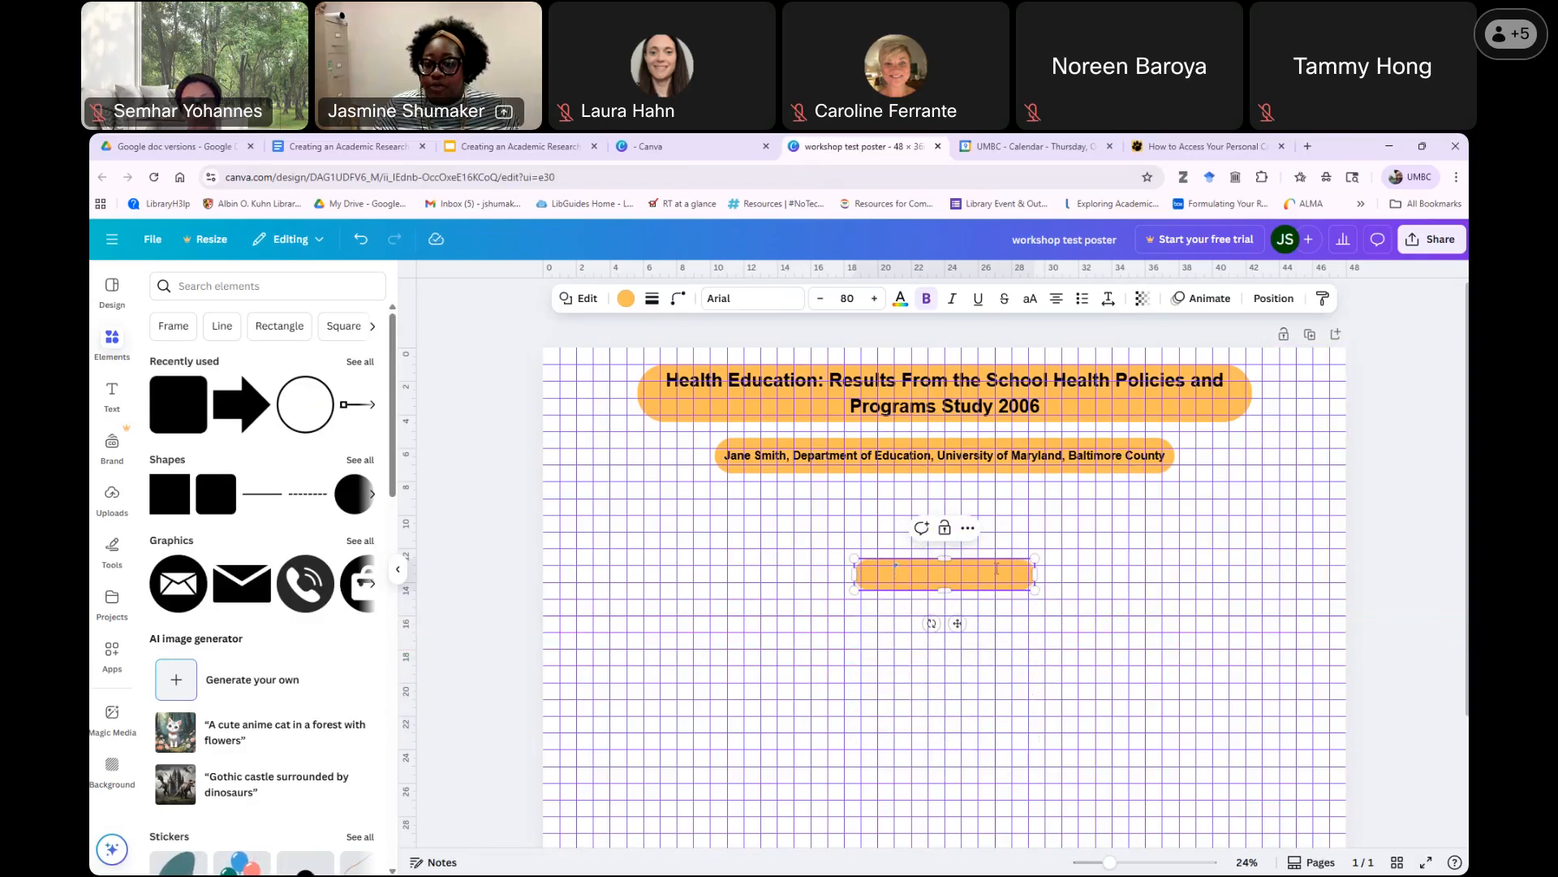
left_click_drag(960, 622, 663, 562)
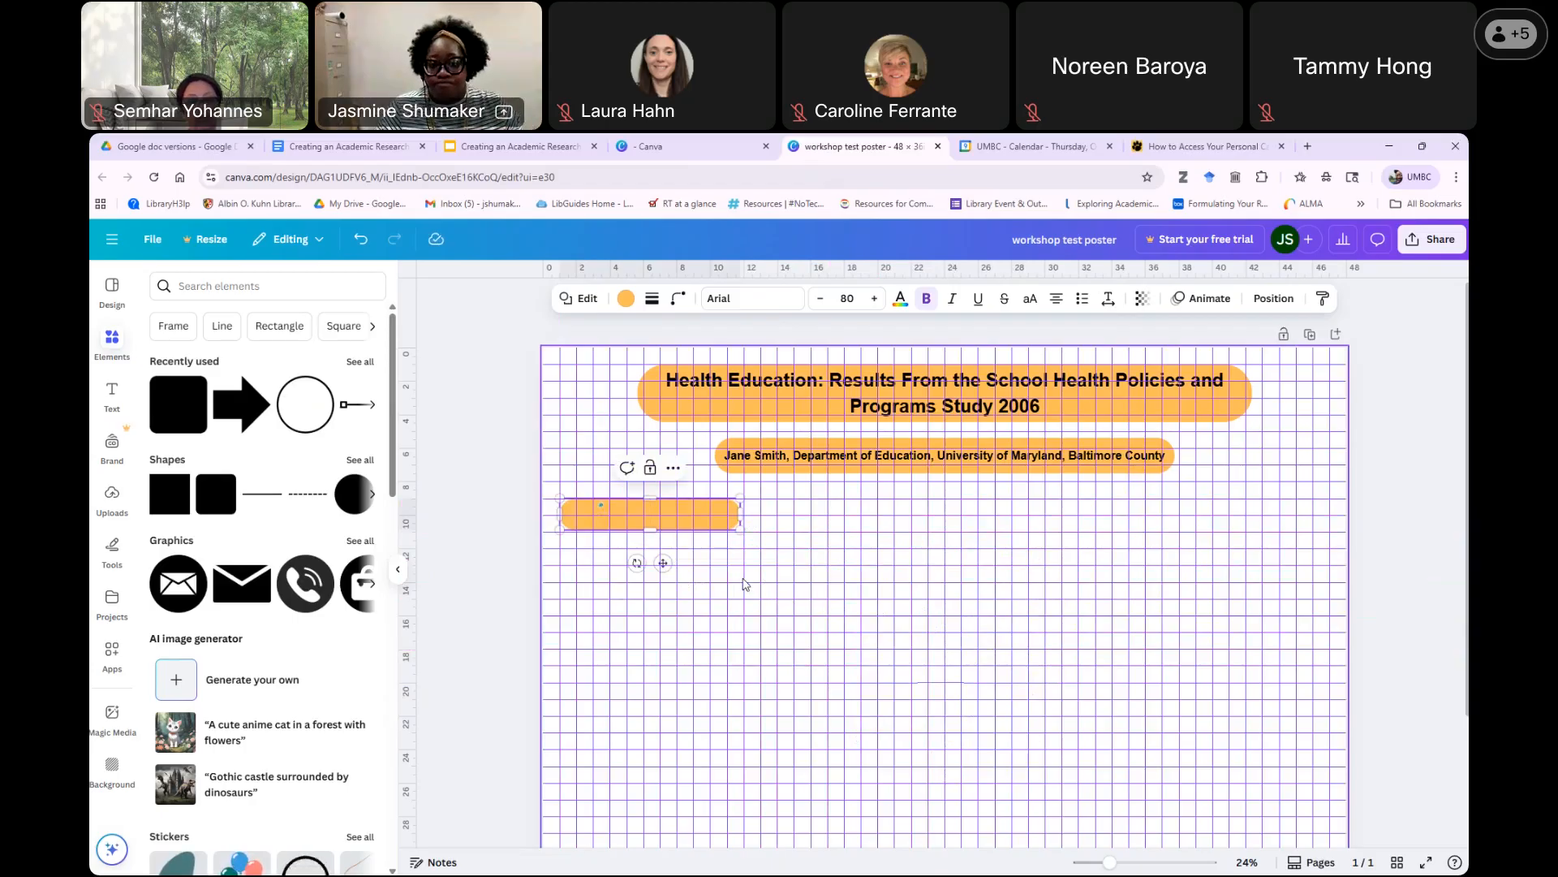
Set the new section box's text size to 50.
left_click(848, 300)
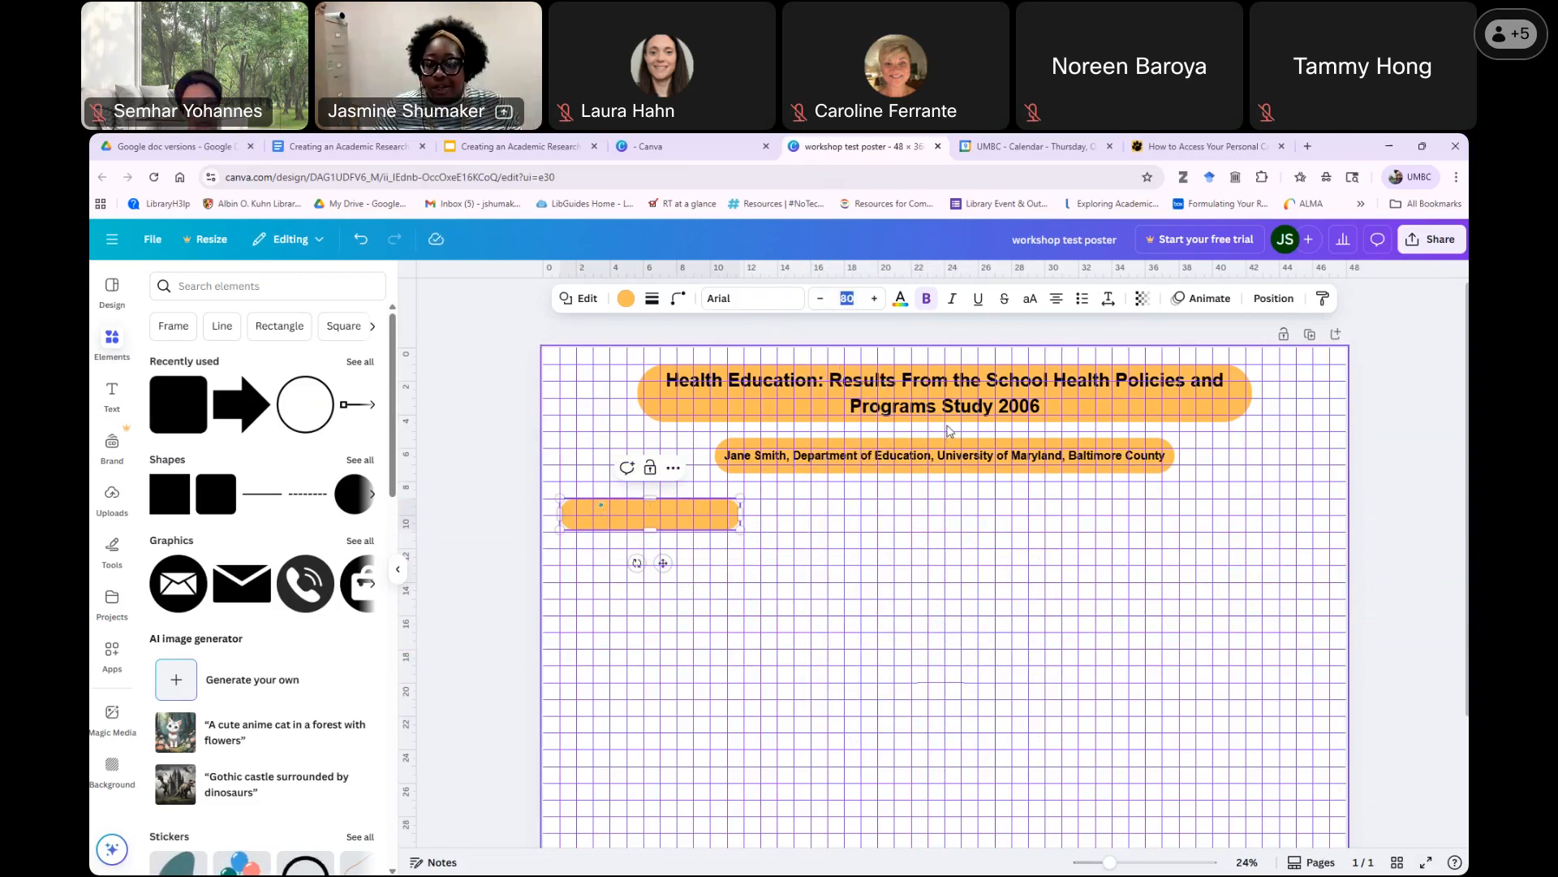
type("48")
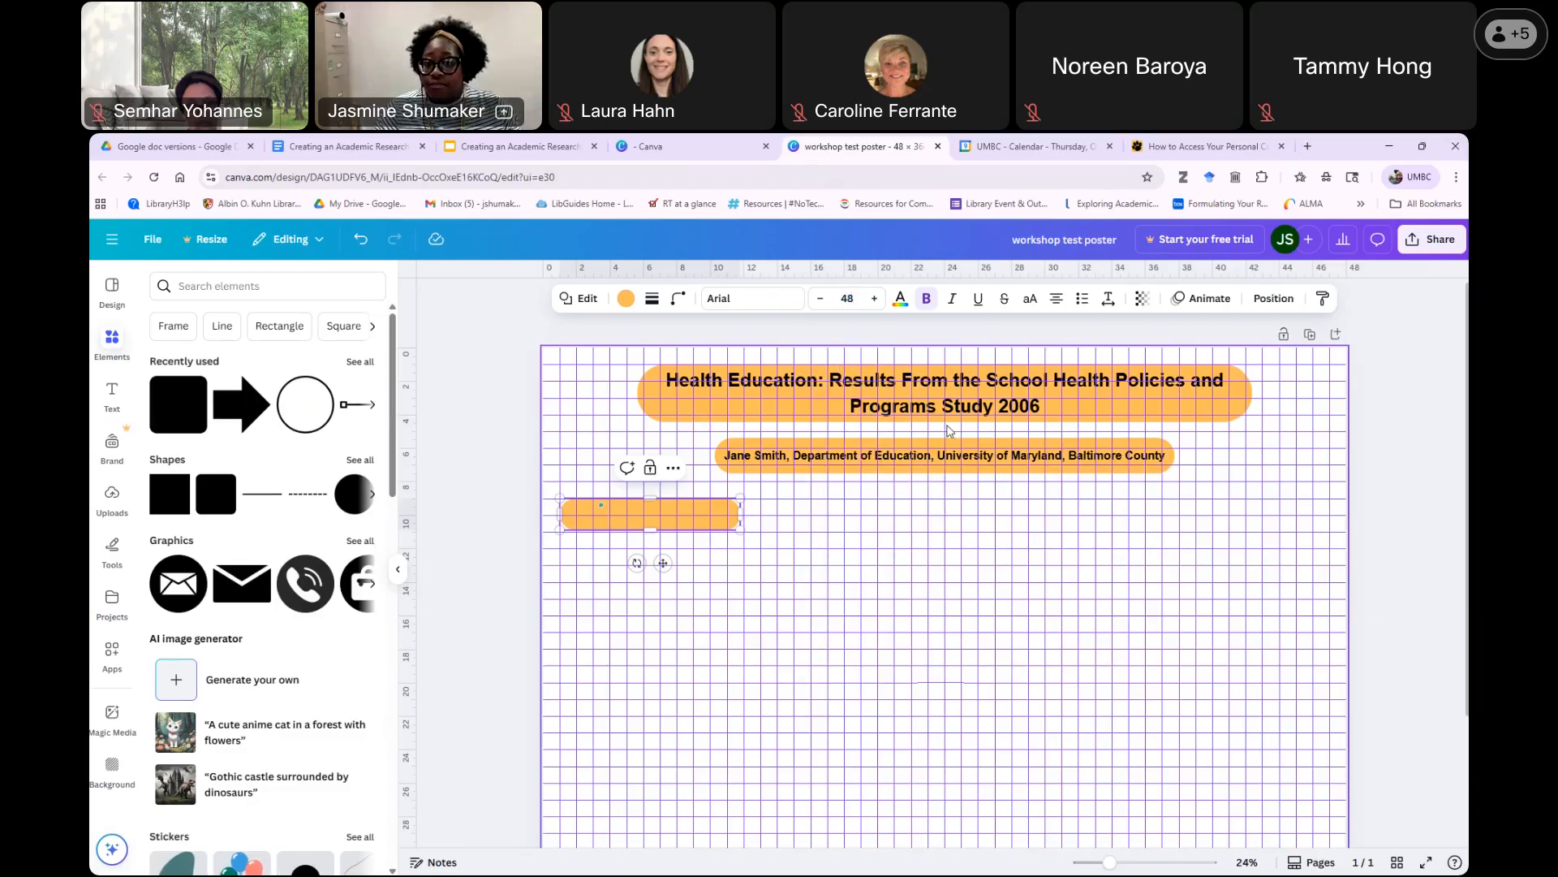
key("BackSpace")
key("BackSpace")
type("50")
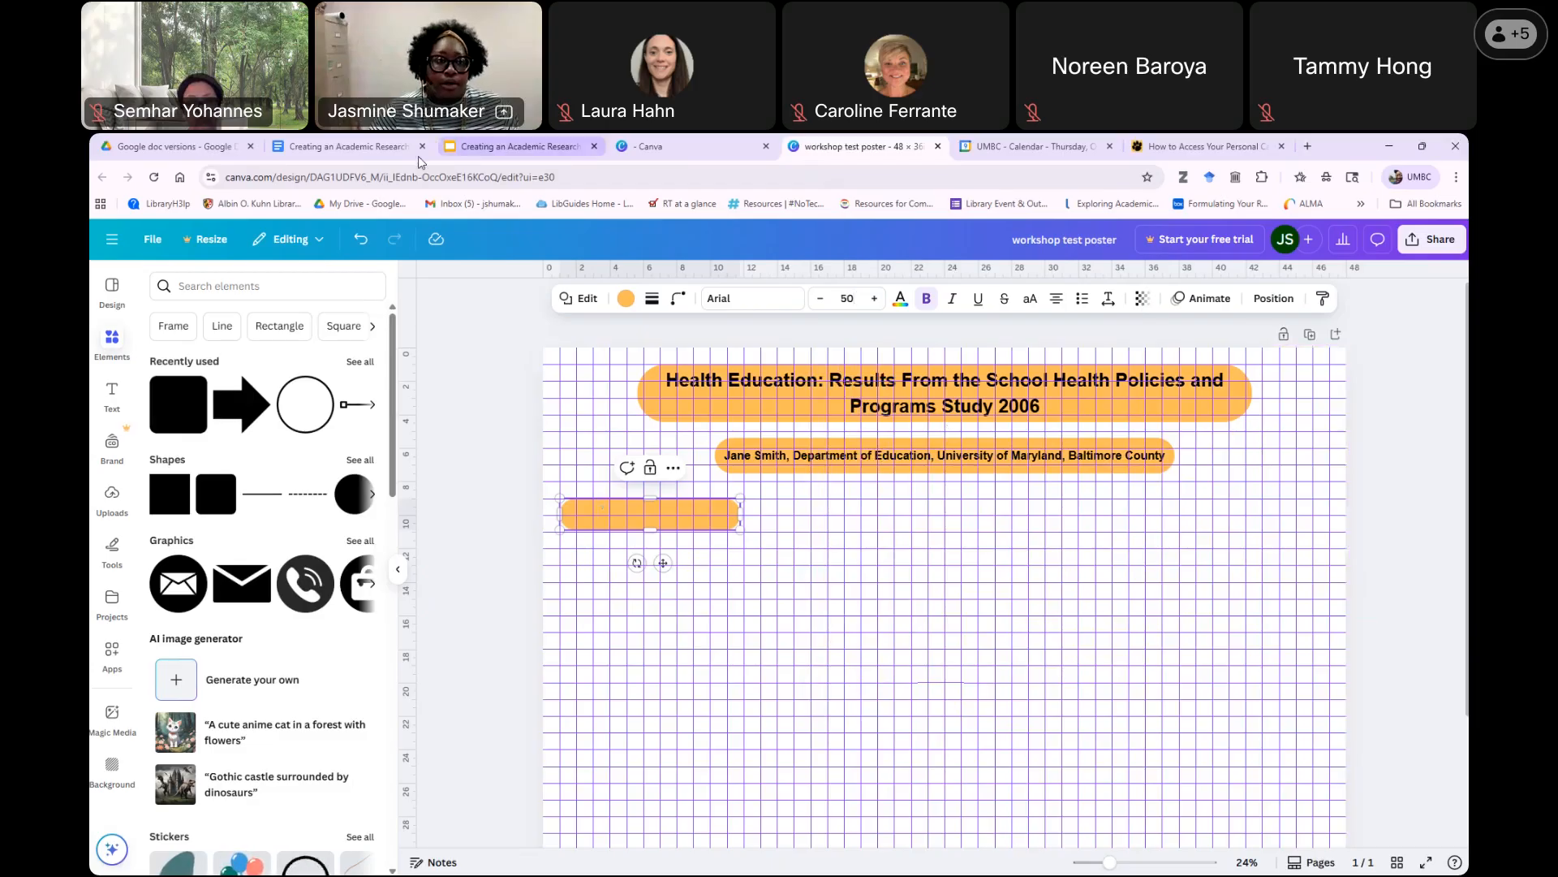
Copy the heading word "Abstract" from the Google Docs content document into the section box on the Canva poster.
left_click(349, 147)
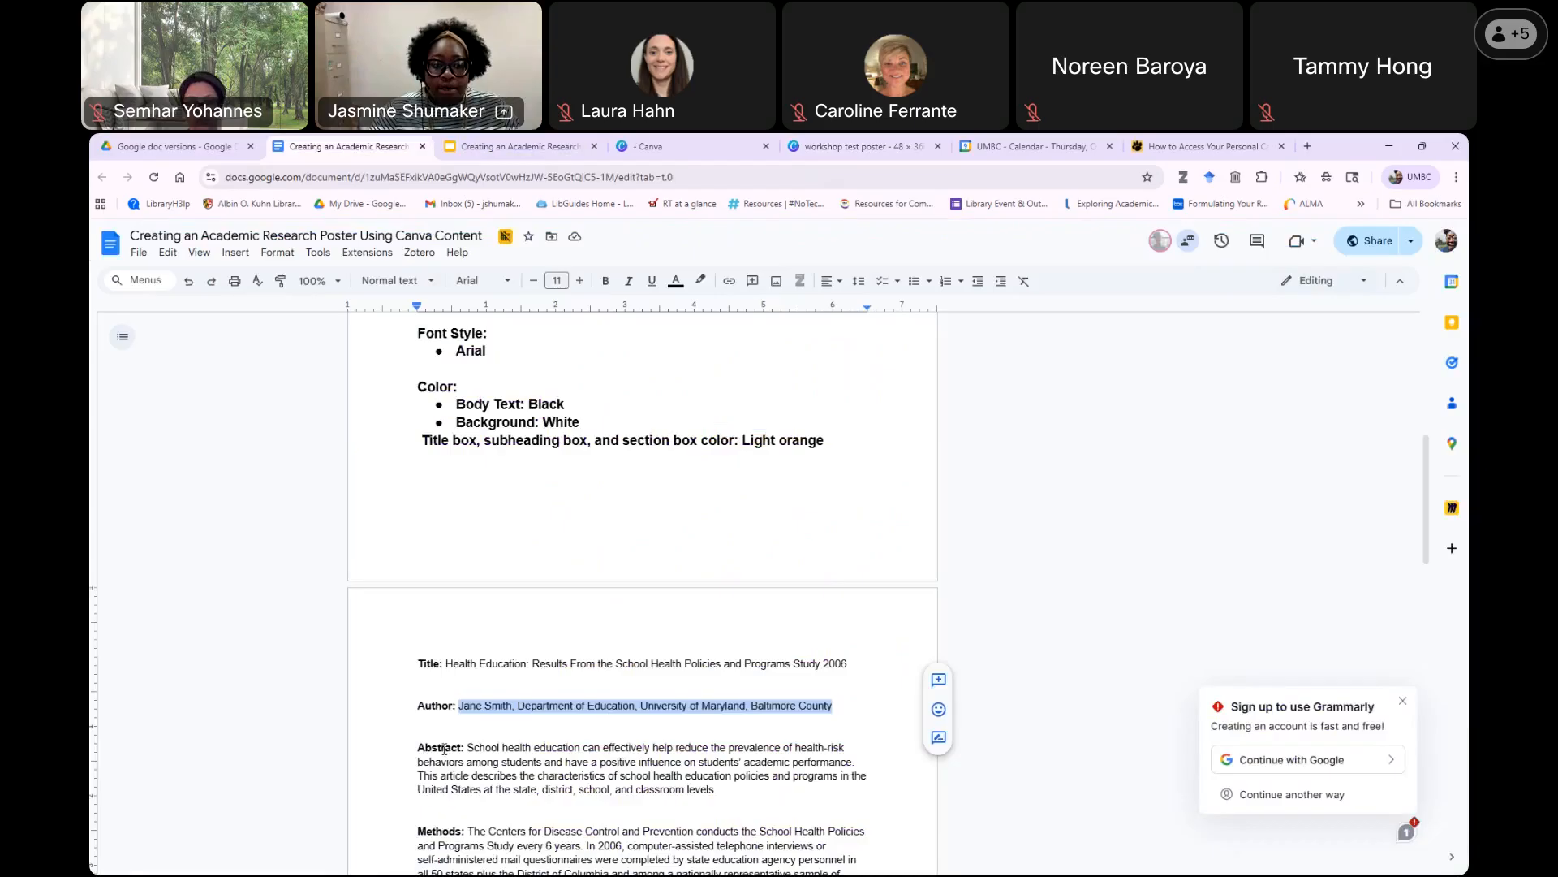
double_click(444, 748)
key("ctrl+c")
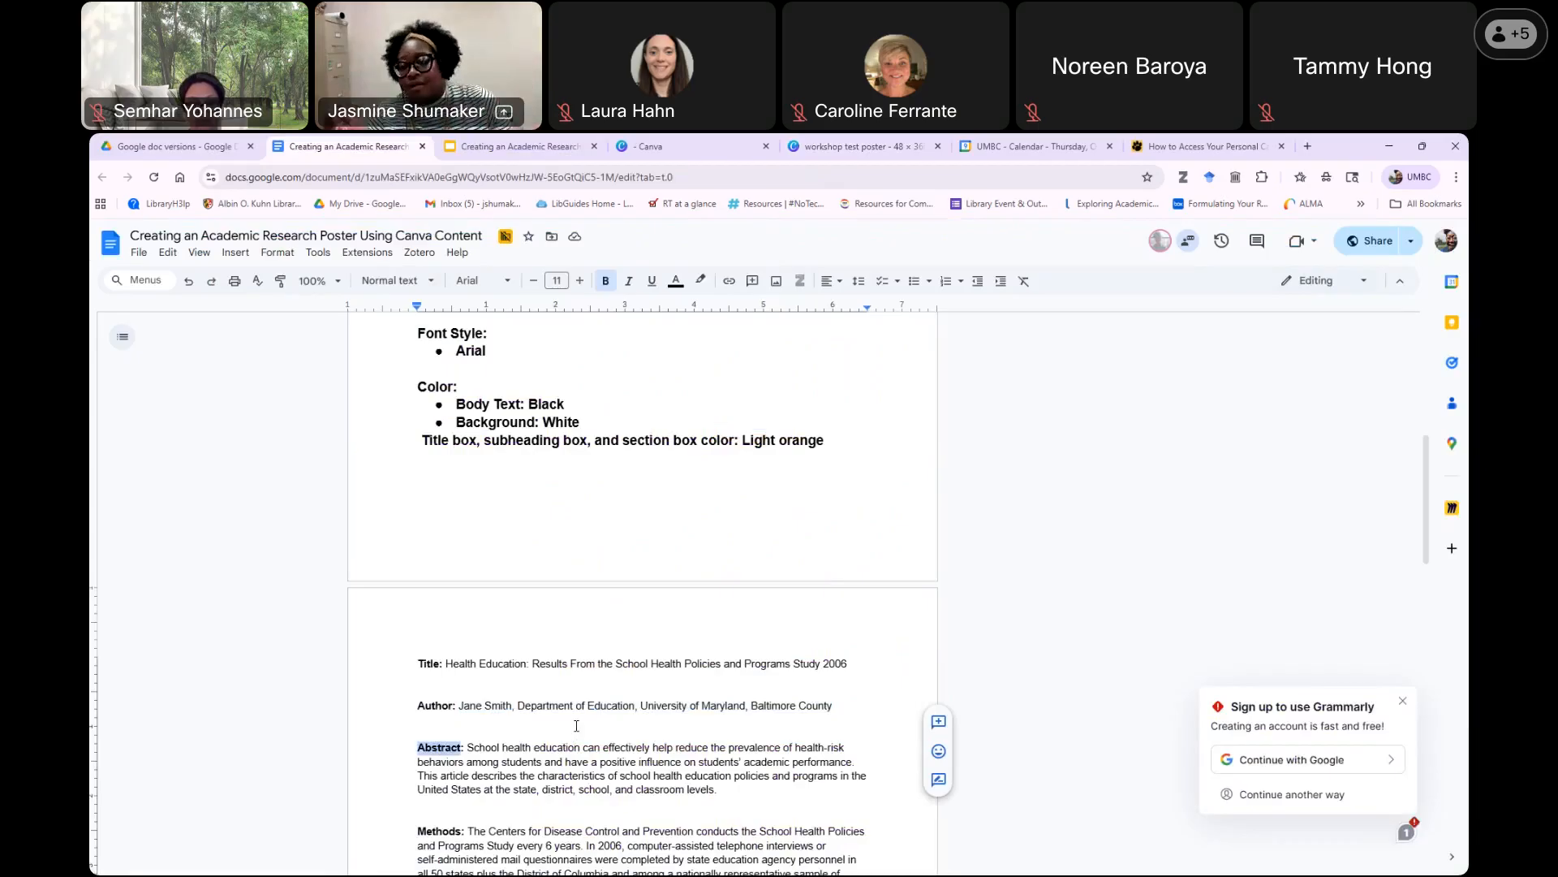
left_click(864, 147)
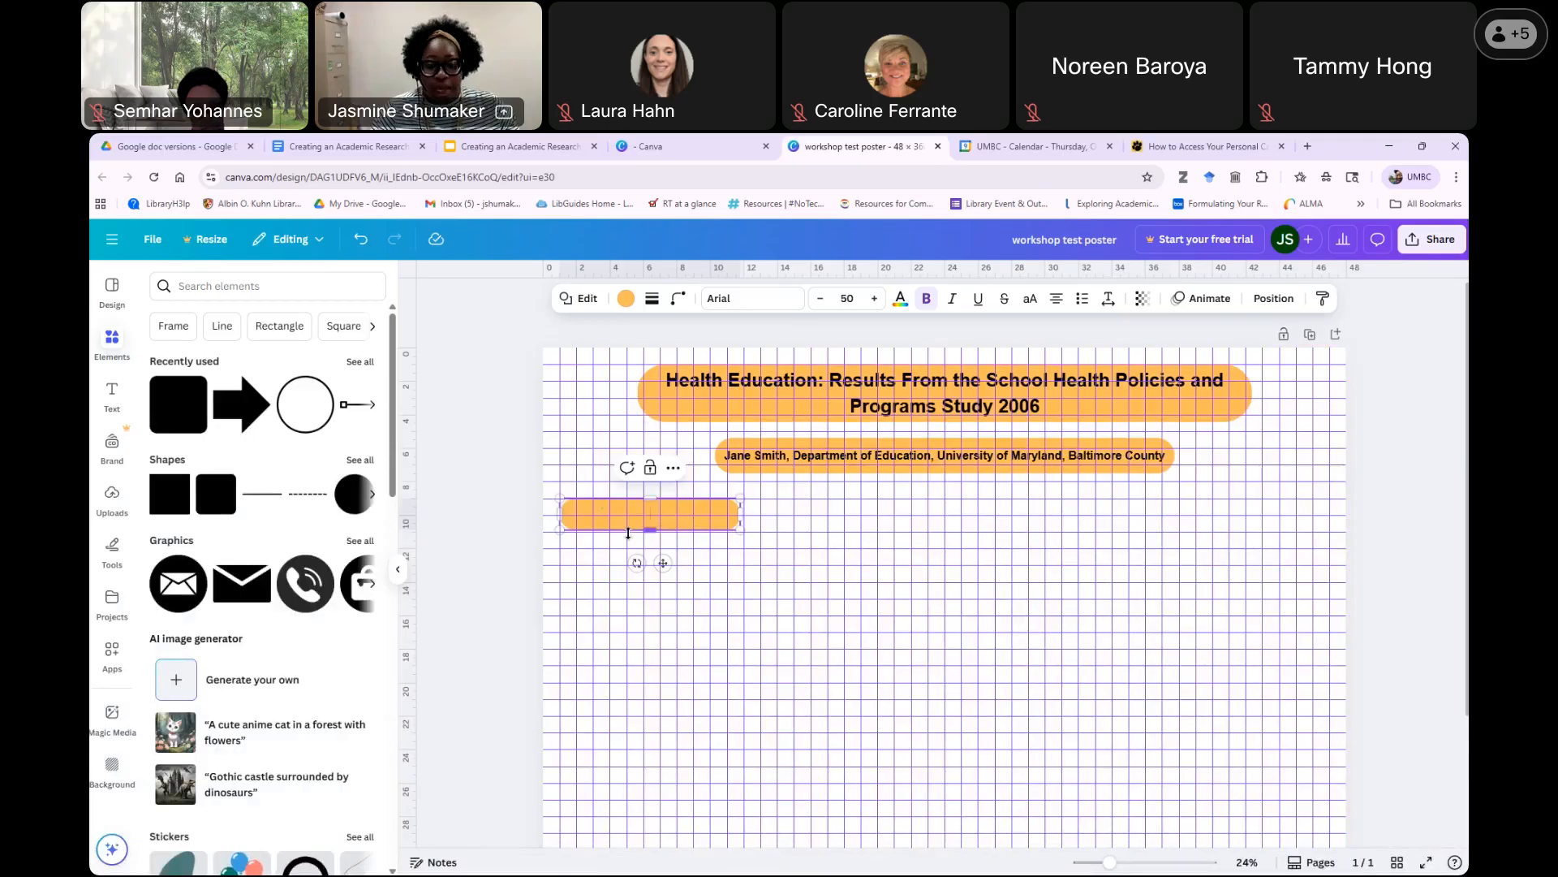
key("ctrl+v")
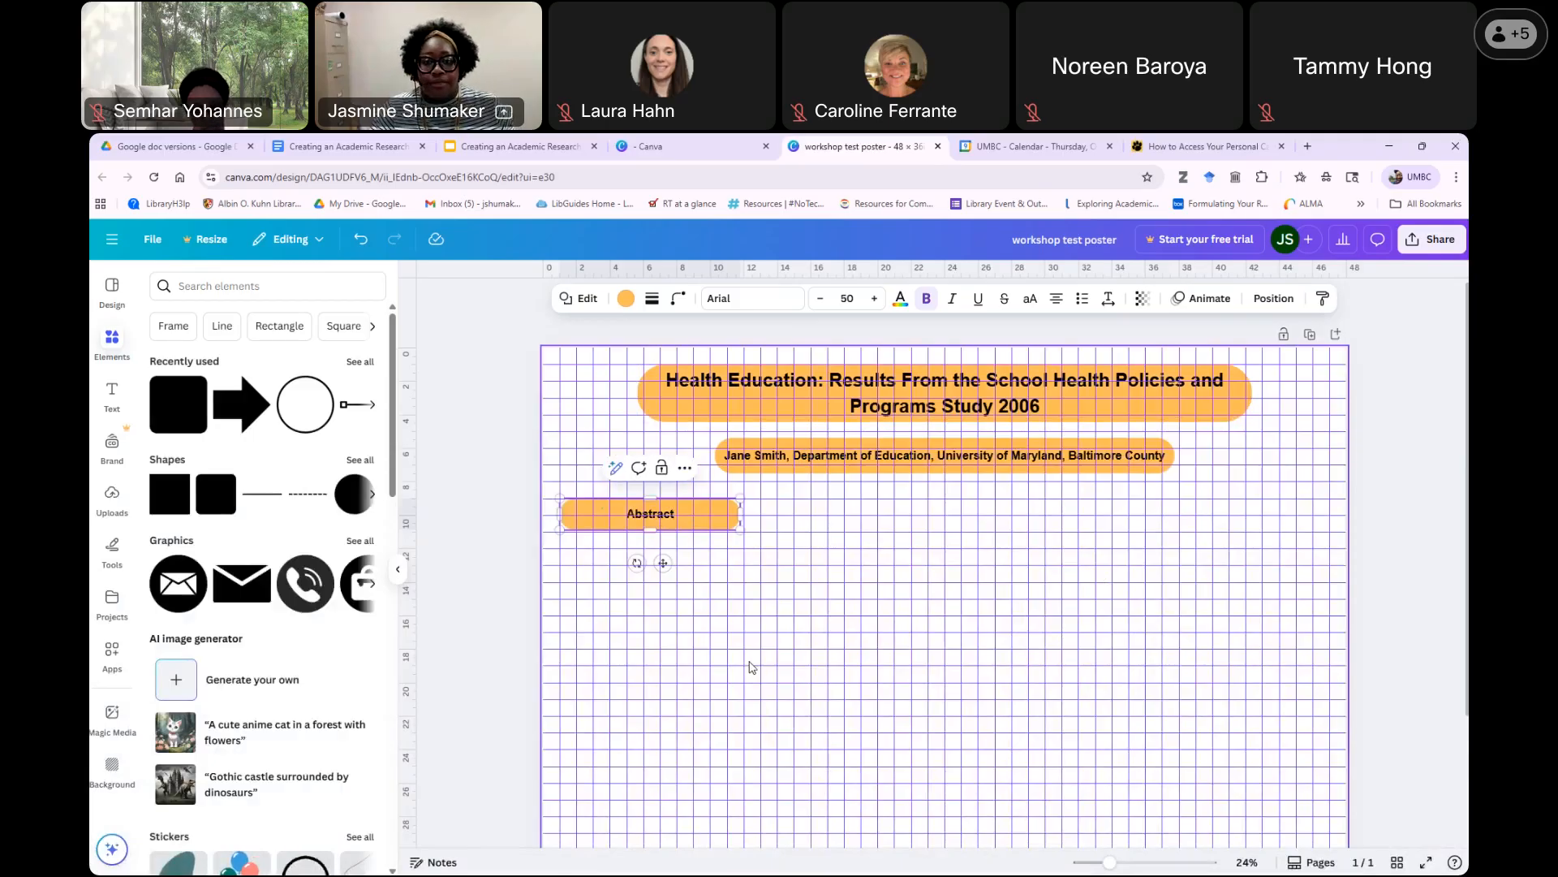
left_click(1033, 746)
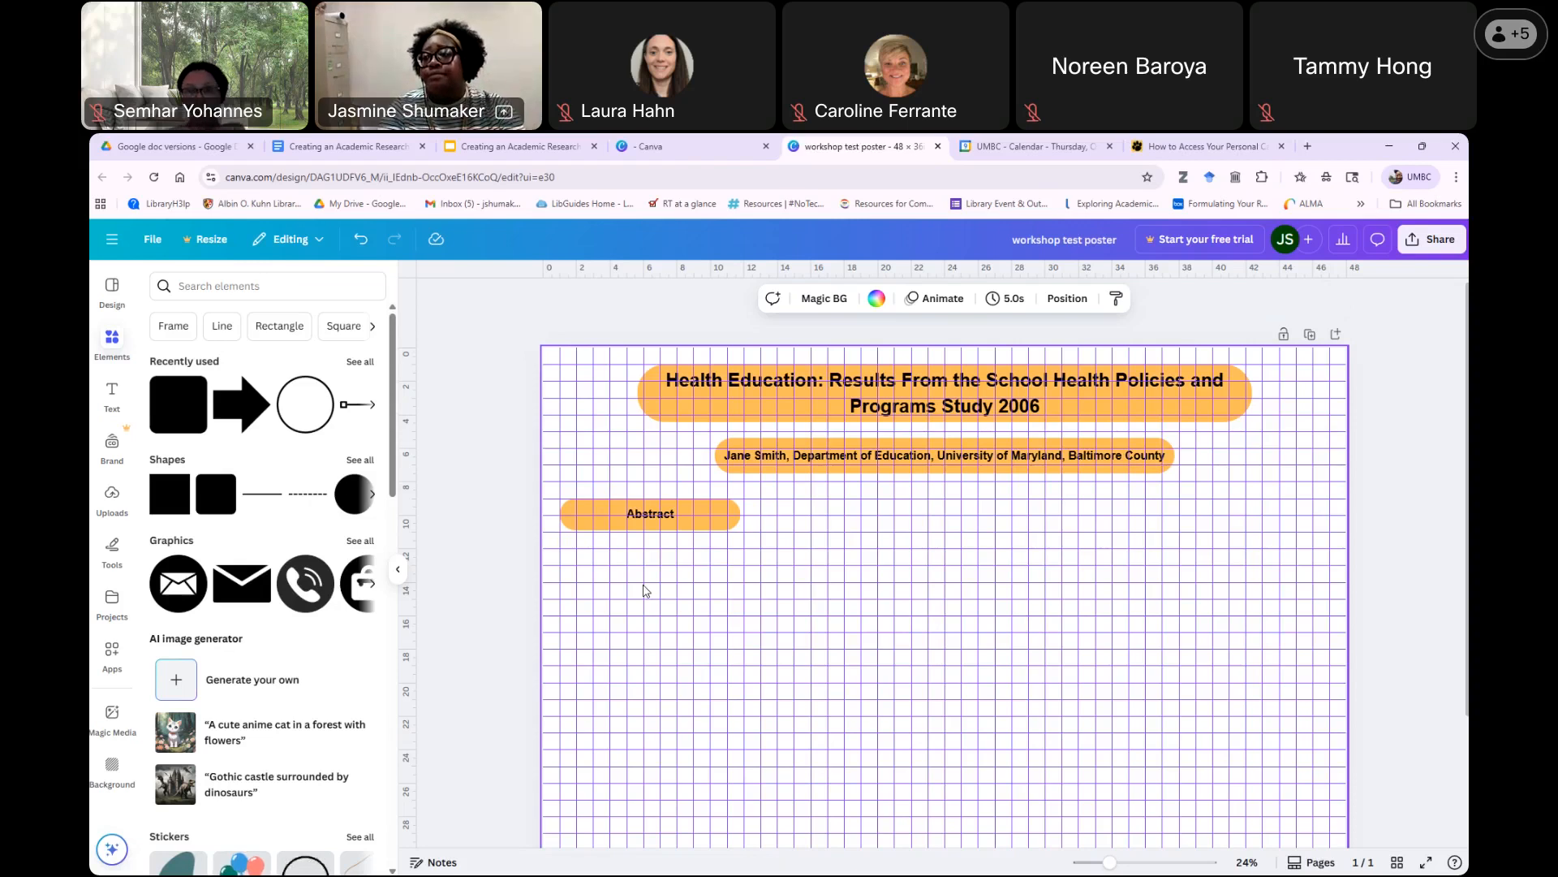
Add a body text box and move it below the Abstract heading box.
left_click(112, 391)
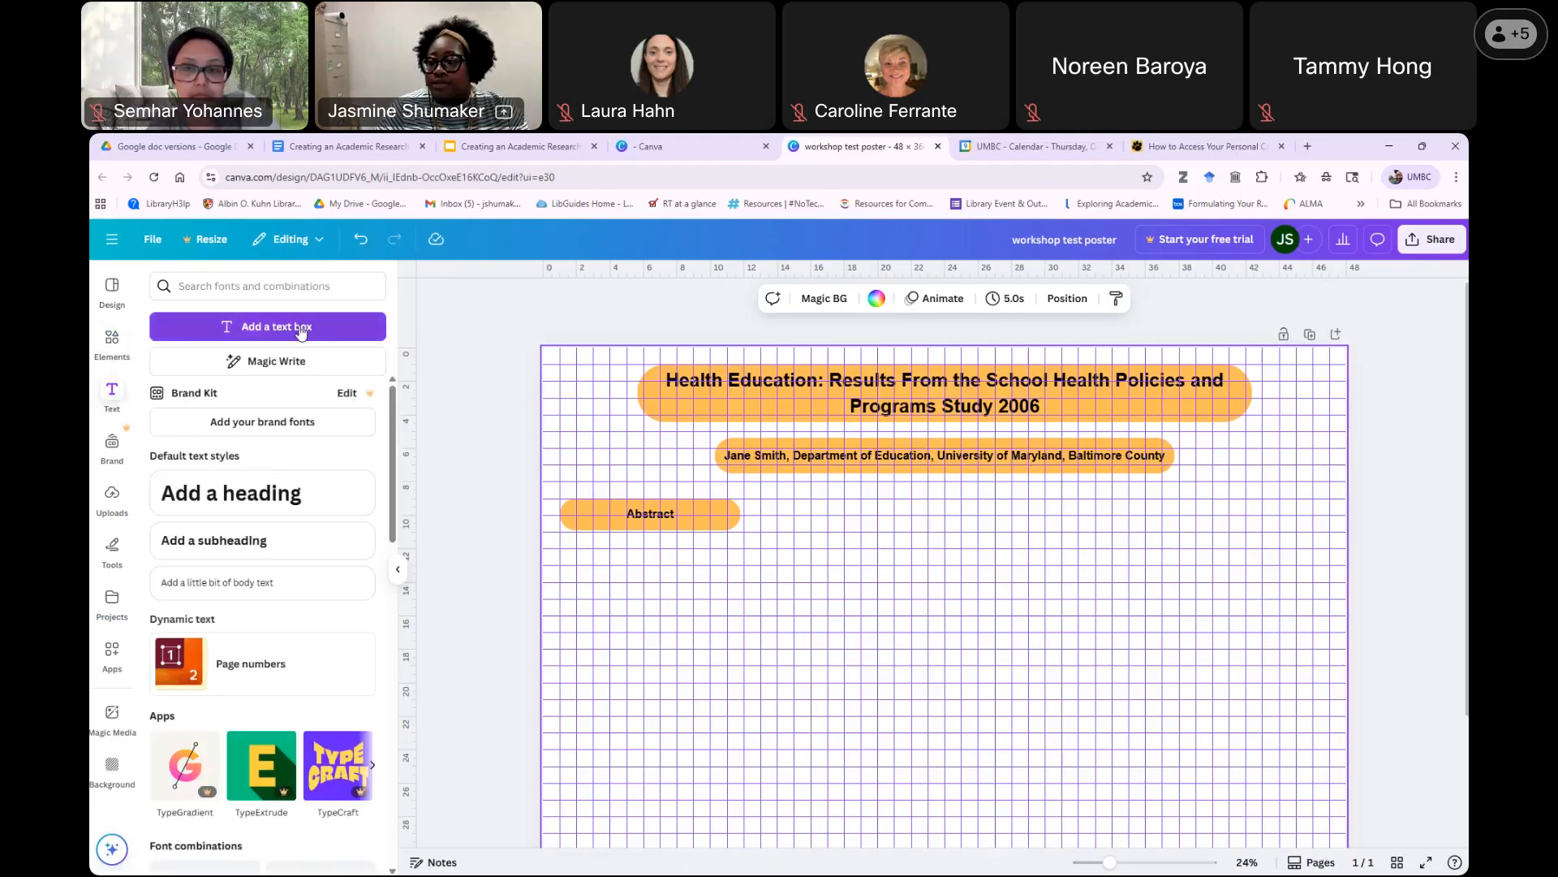
left_click(267, 326)
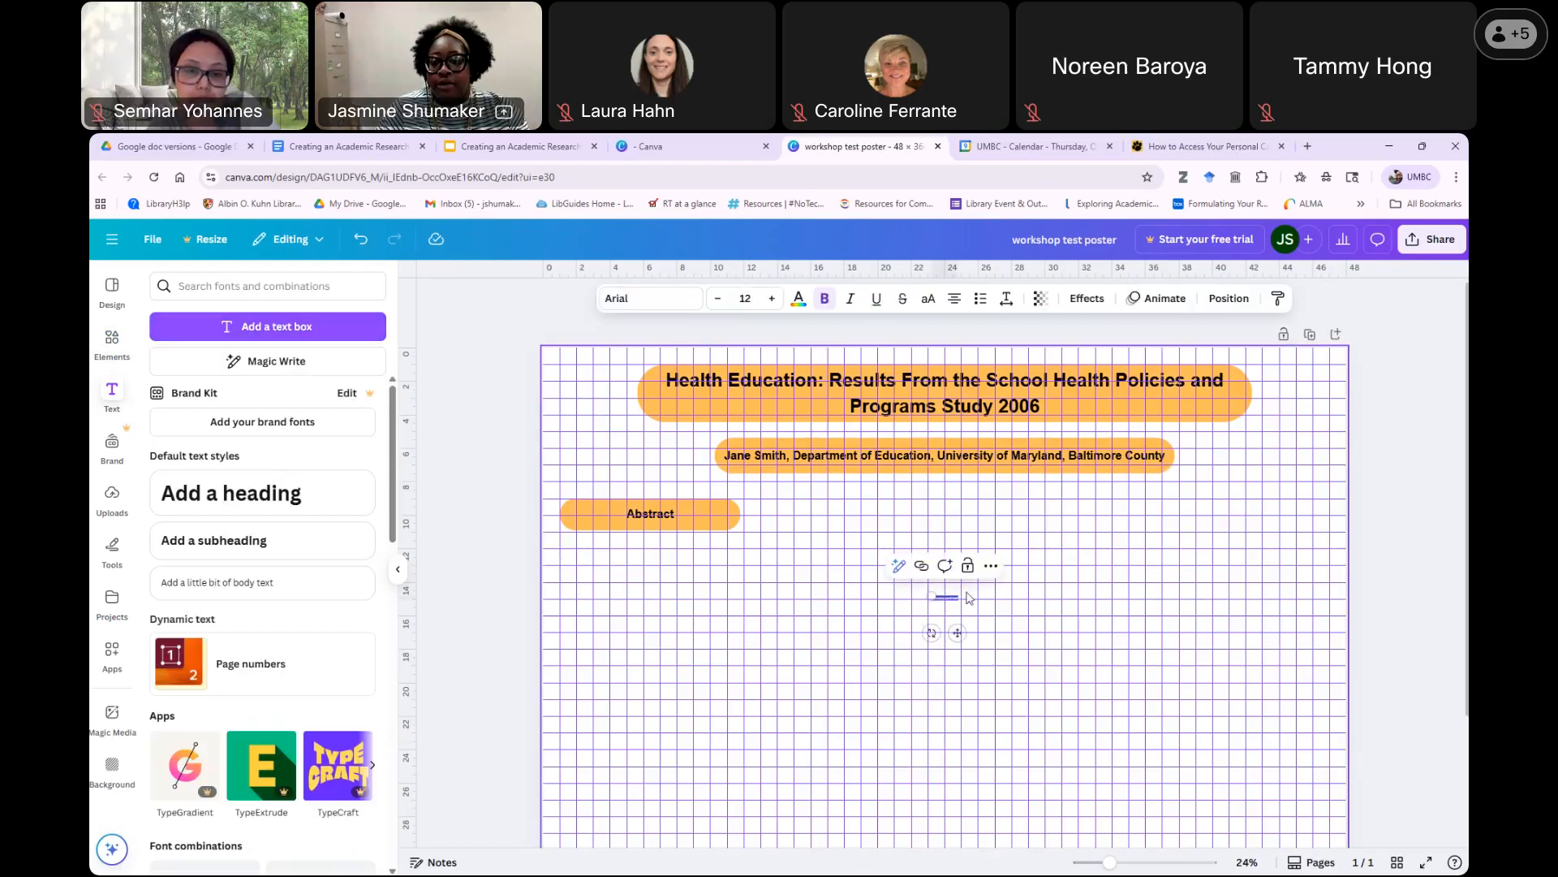
left_click_drag(1122, 862, 1159, 862)
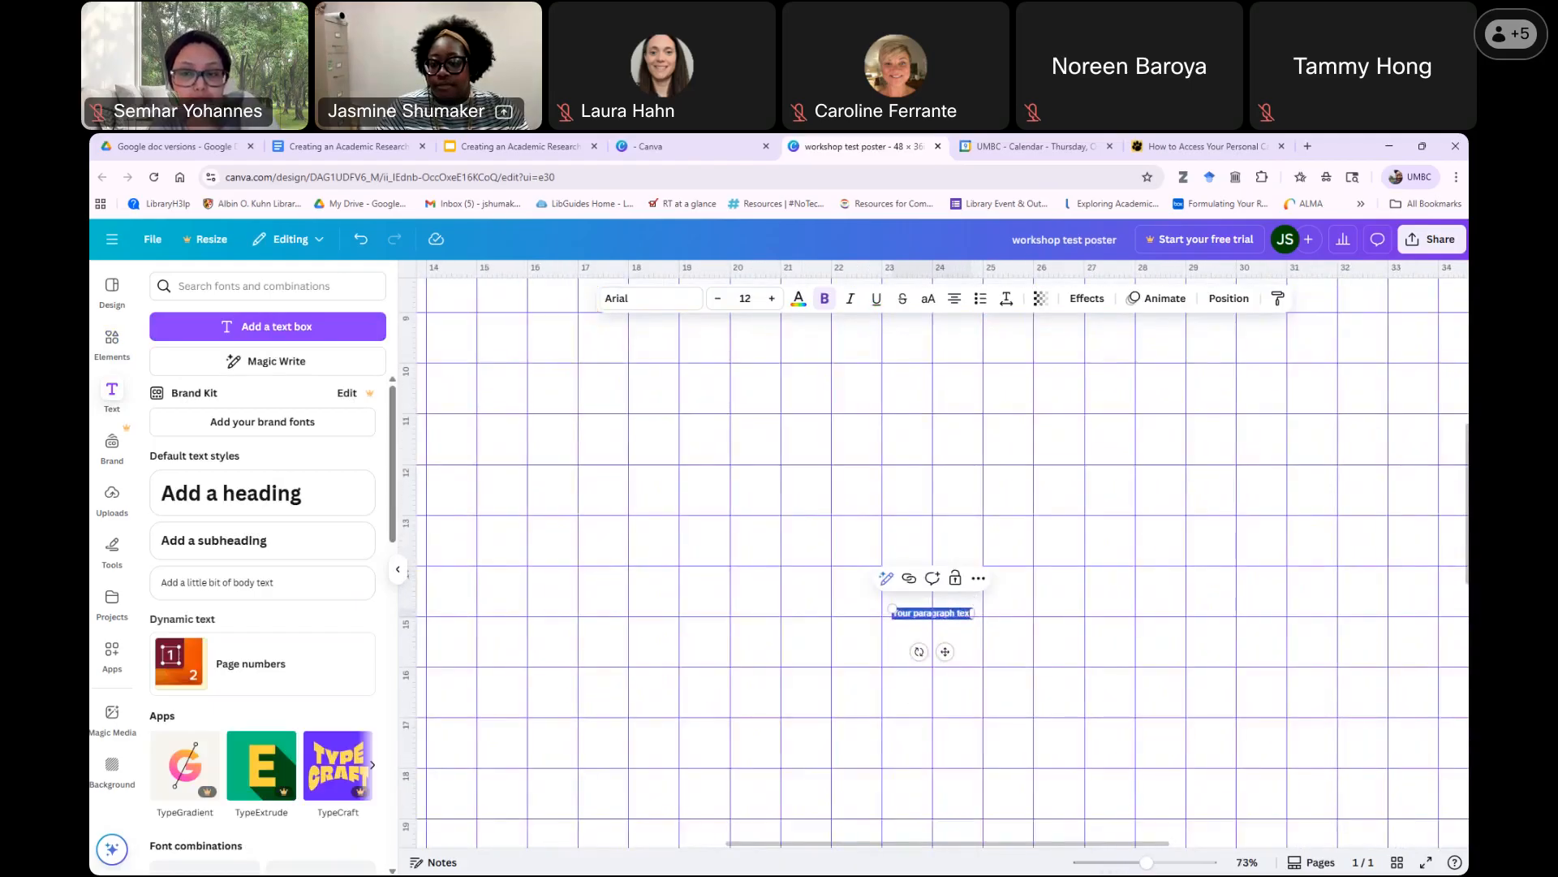
left_click_drag(1140, 862, 1124, 862)
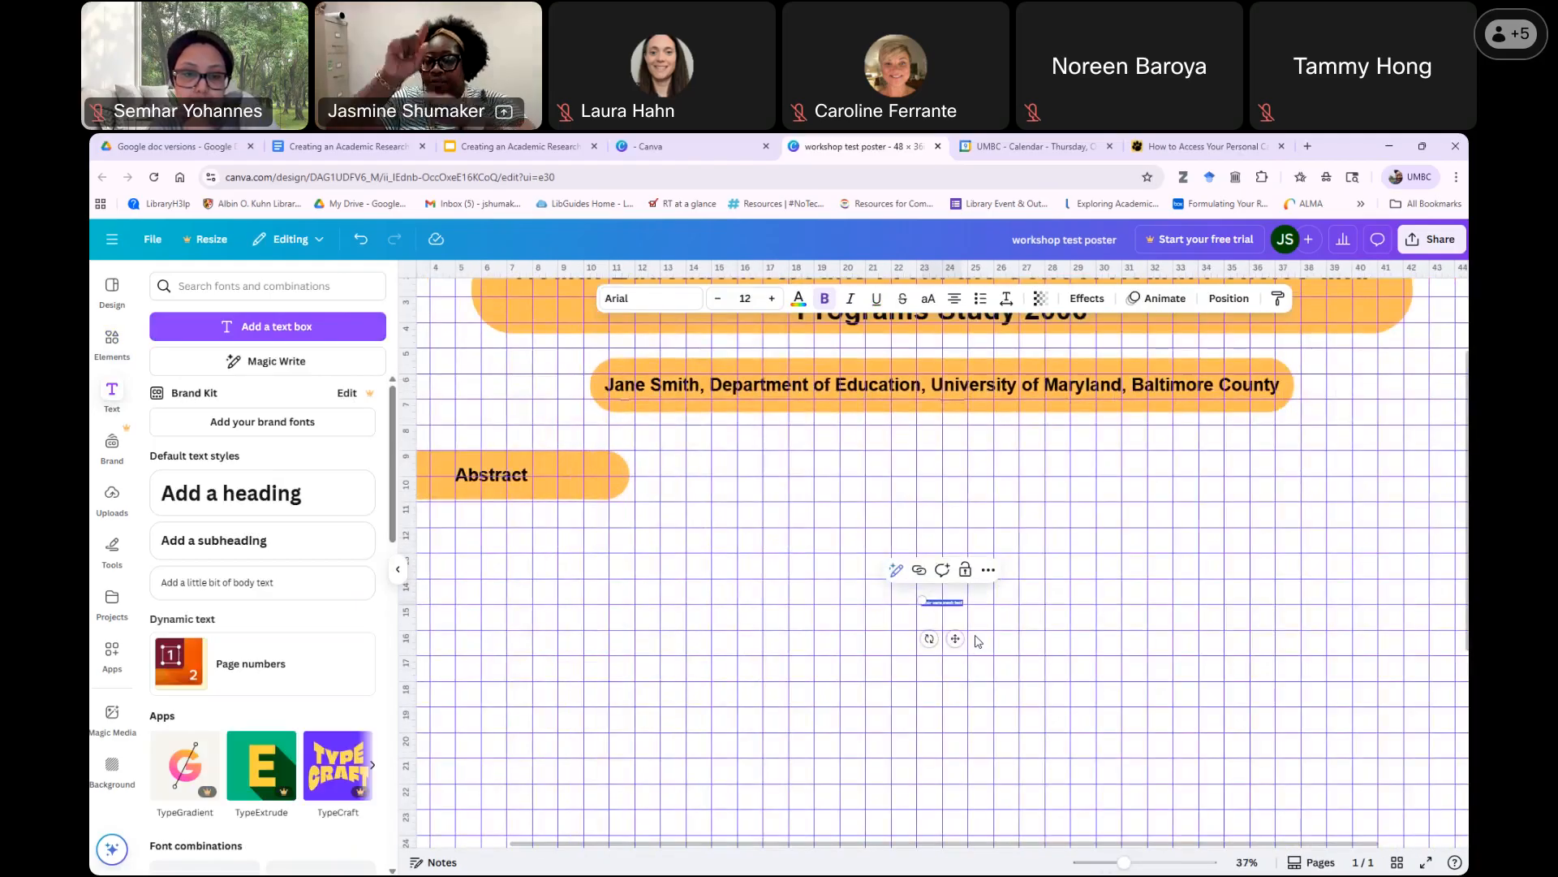
left_click_drag(955, 638, 497, 630)
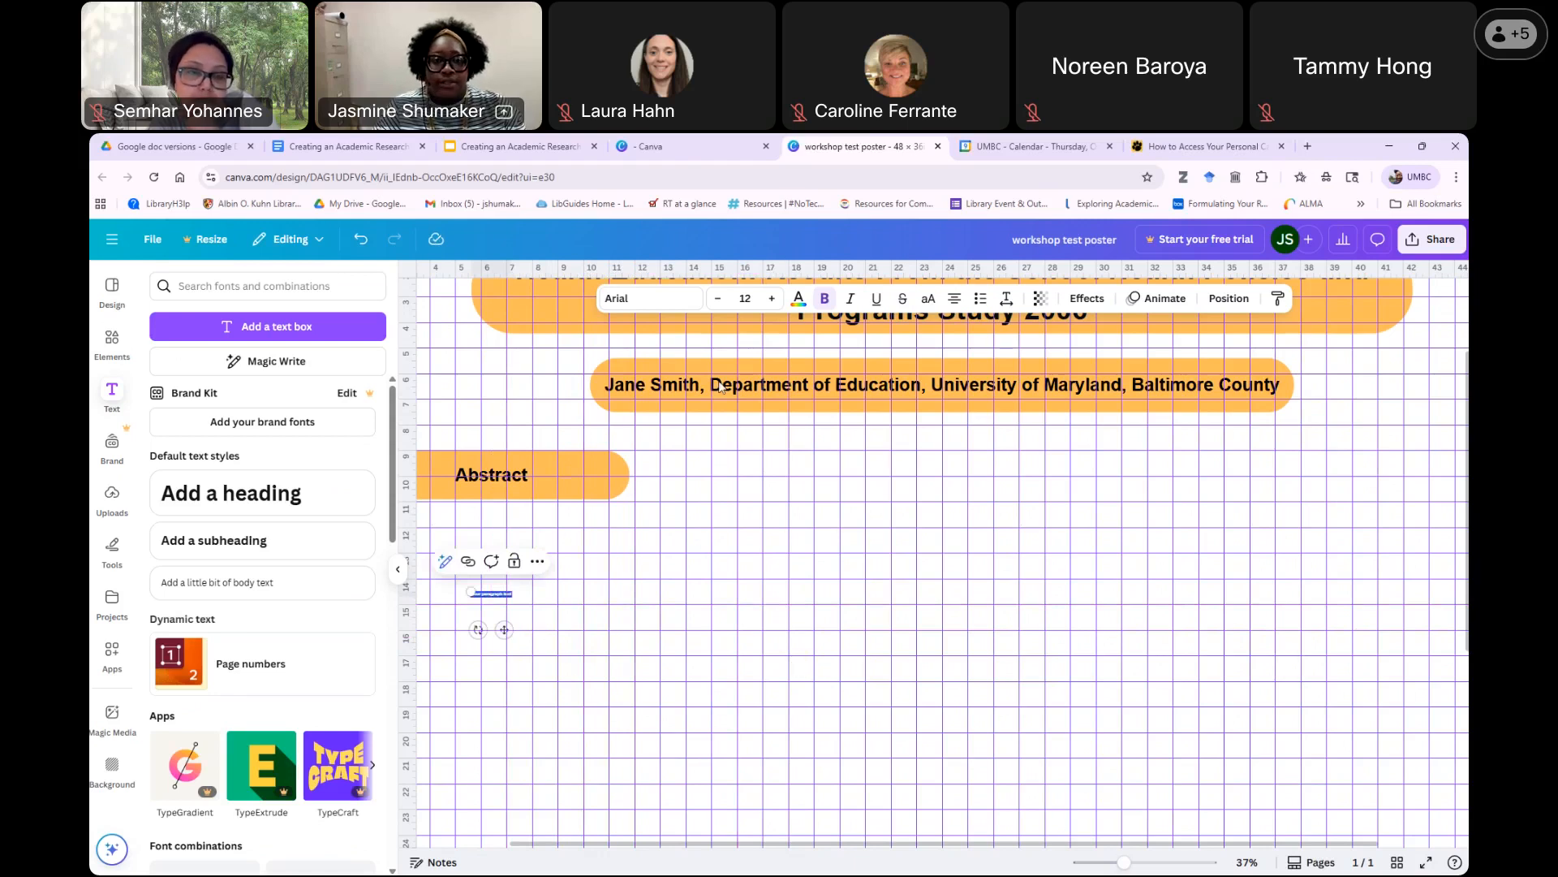
Copy the abstract paragraph, without its label, from the Google Docs content document and return to the Canva poster.
left_click(369, 153)
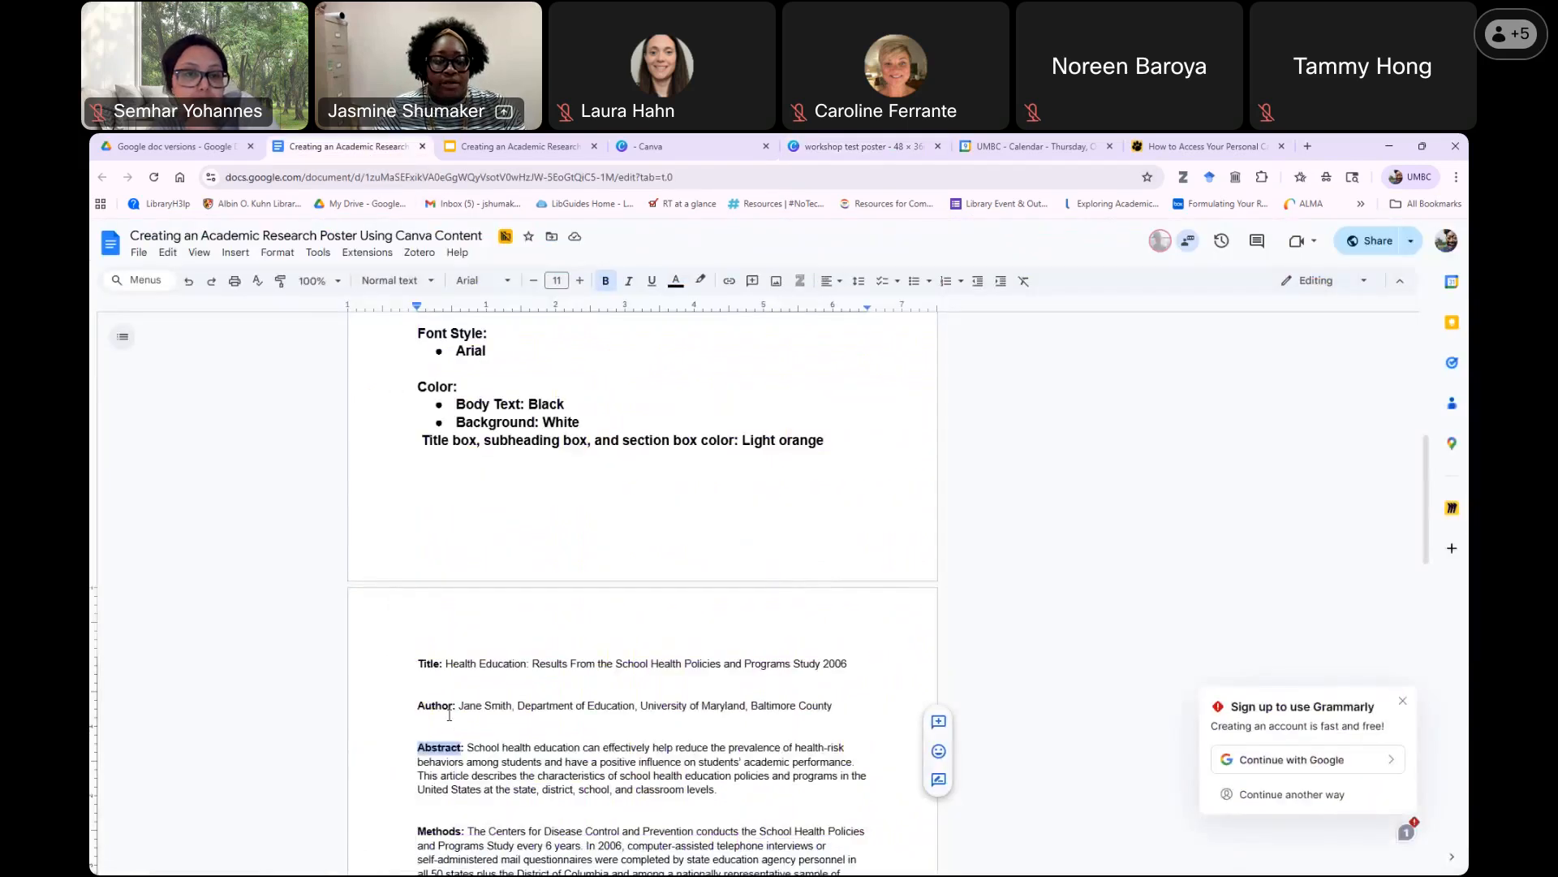
scroll(470, 623, "down", 2)
left_click_drag(469, 602, 717, 646)
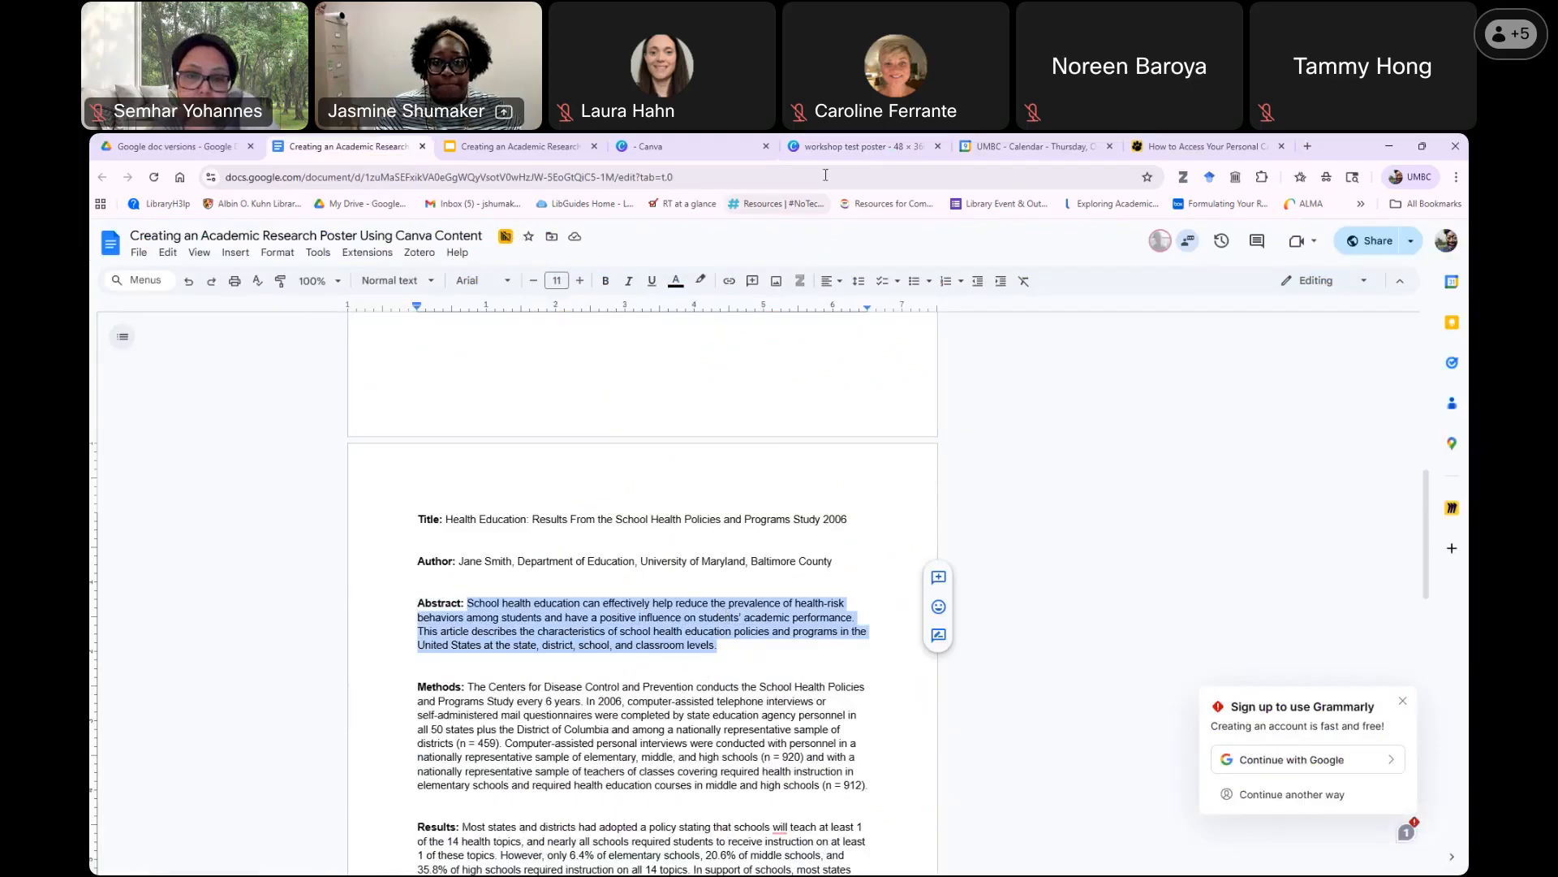
left_click(861, 146)
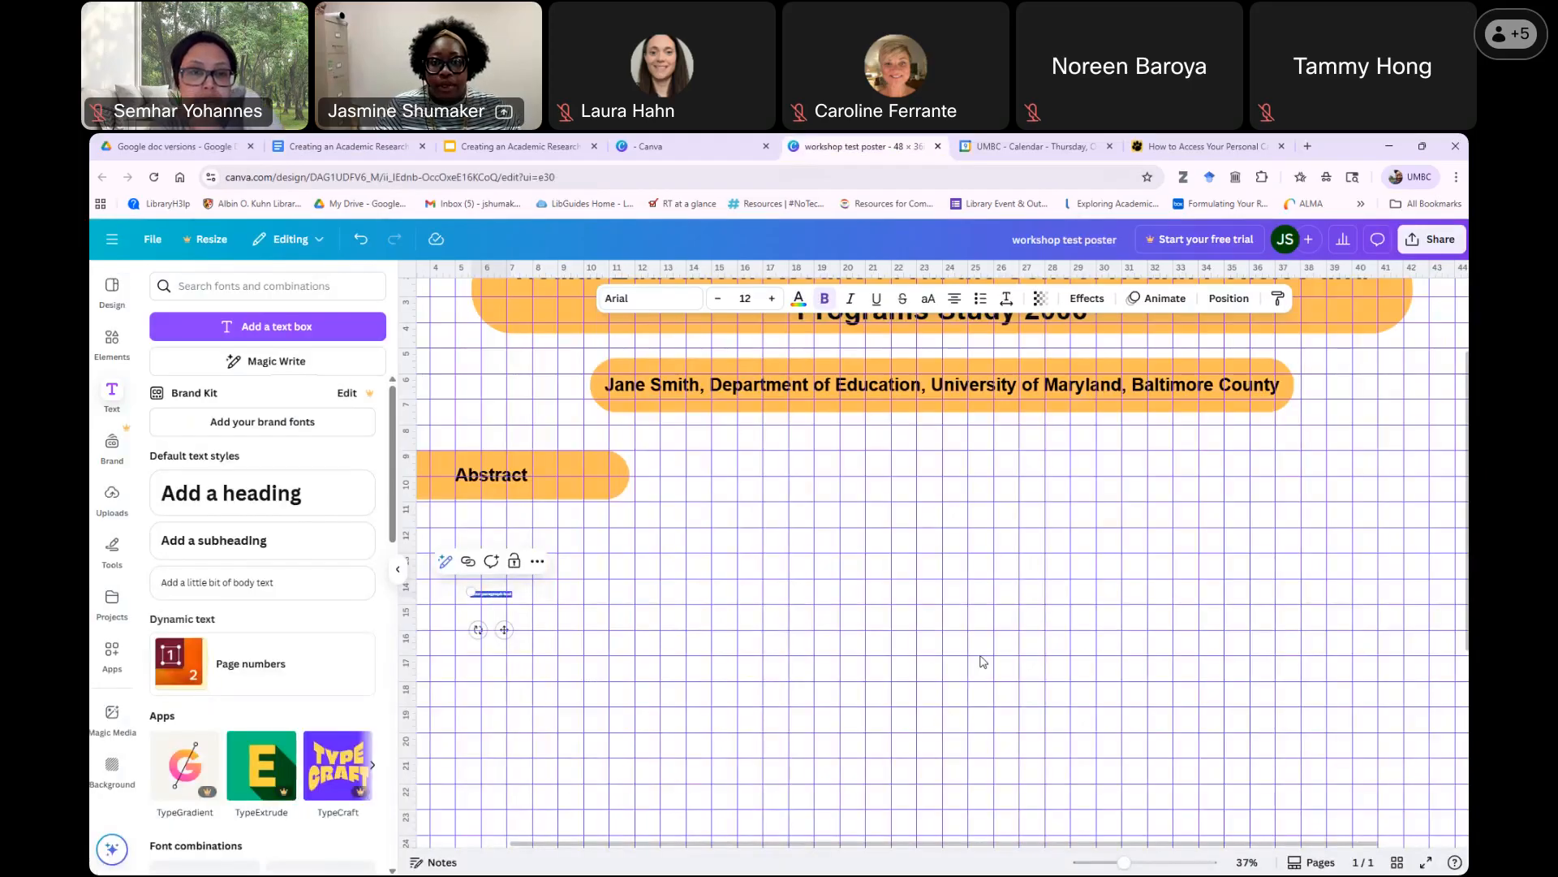
Set the new text box's font size to 40 and remove its bold formatting.
left_click(748, 299)
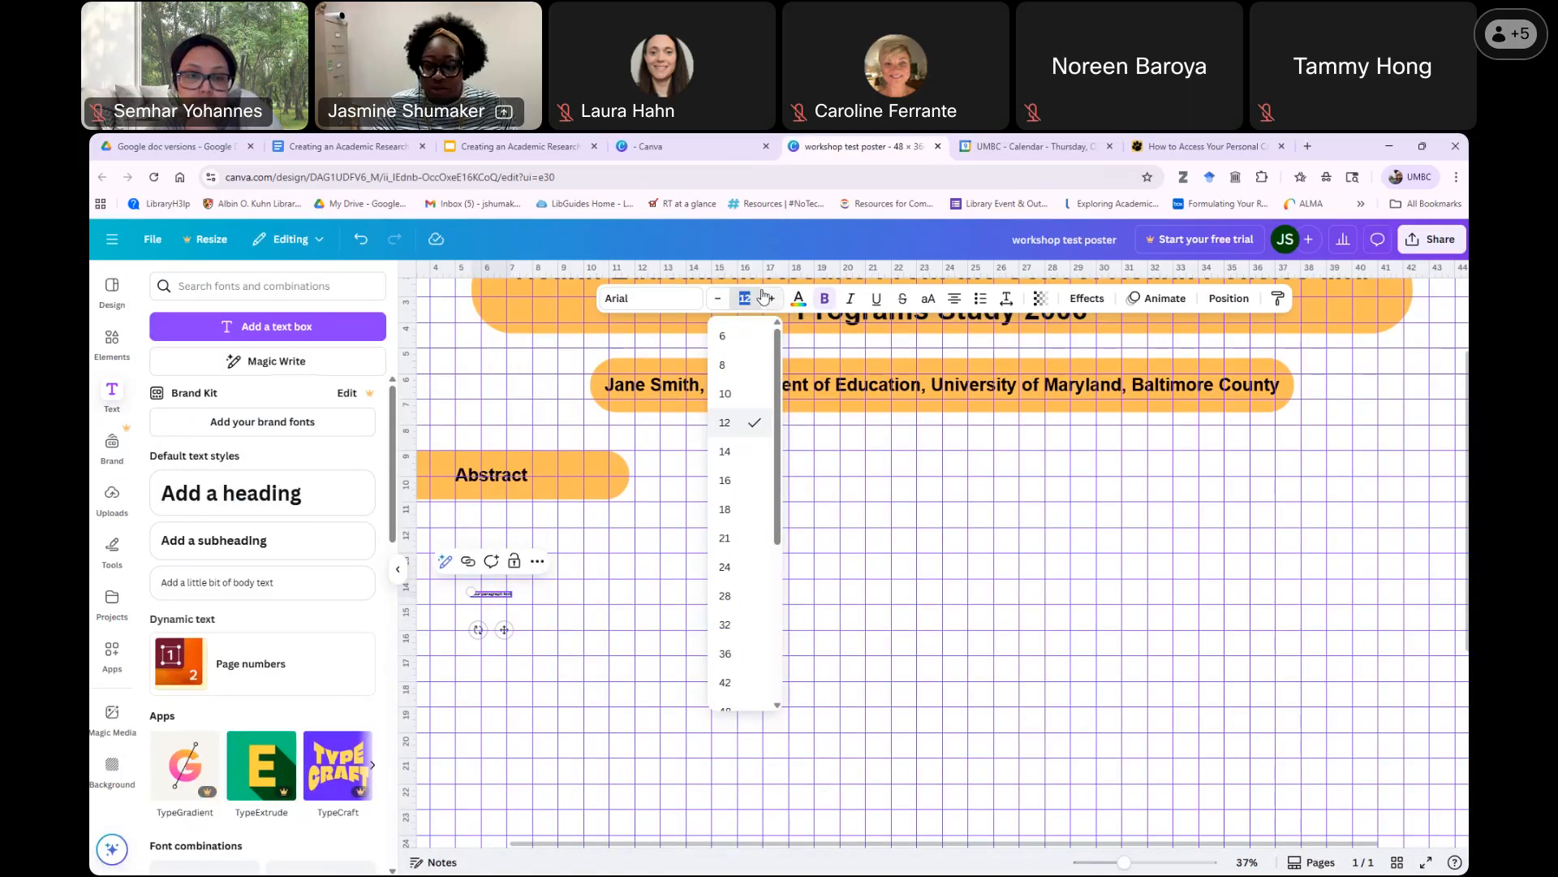
type("40")
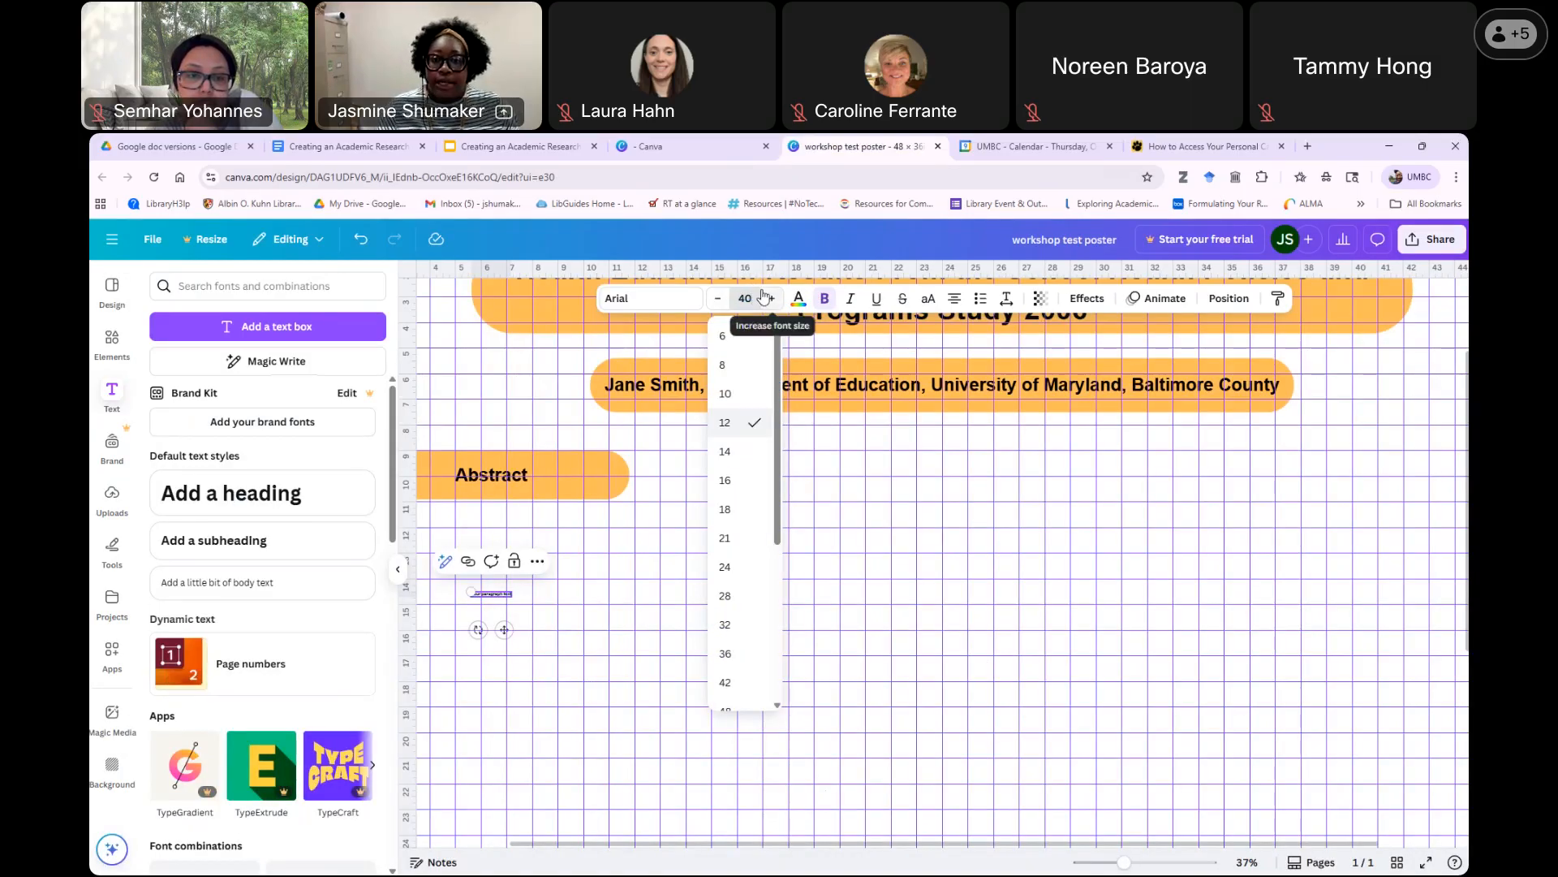
key("Return")
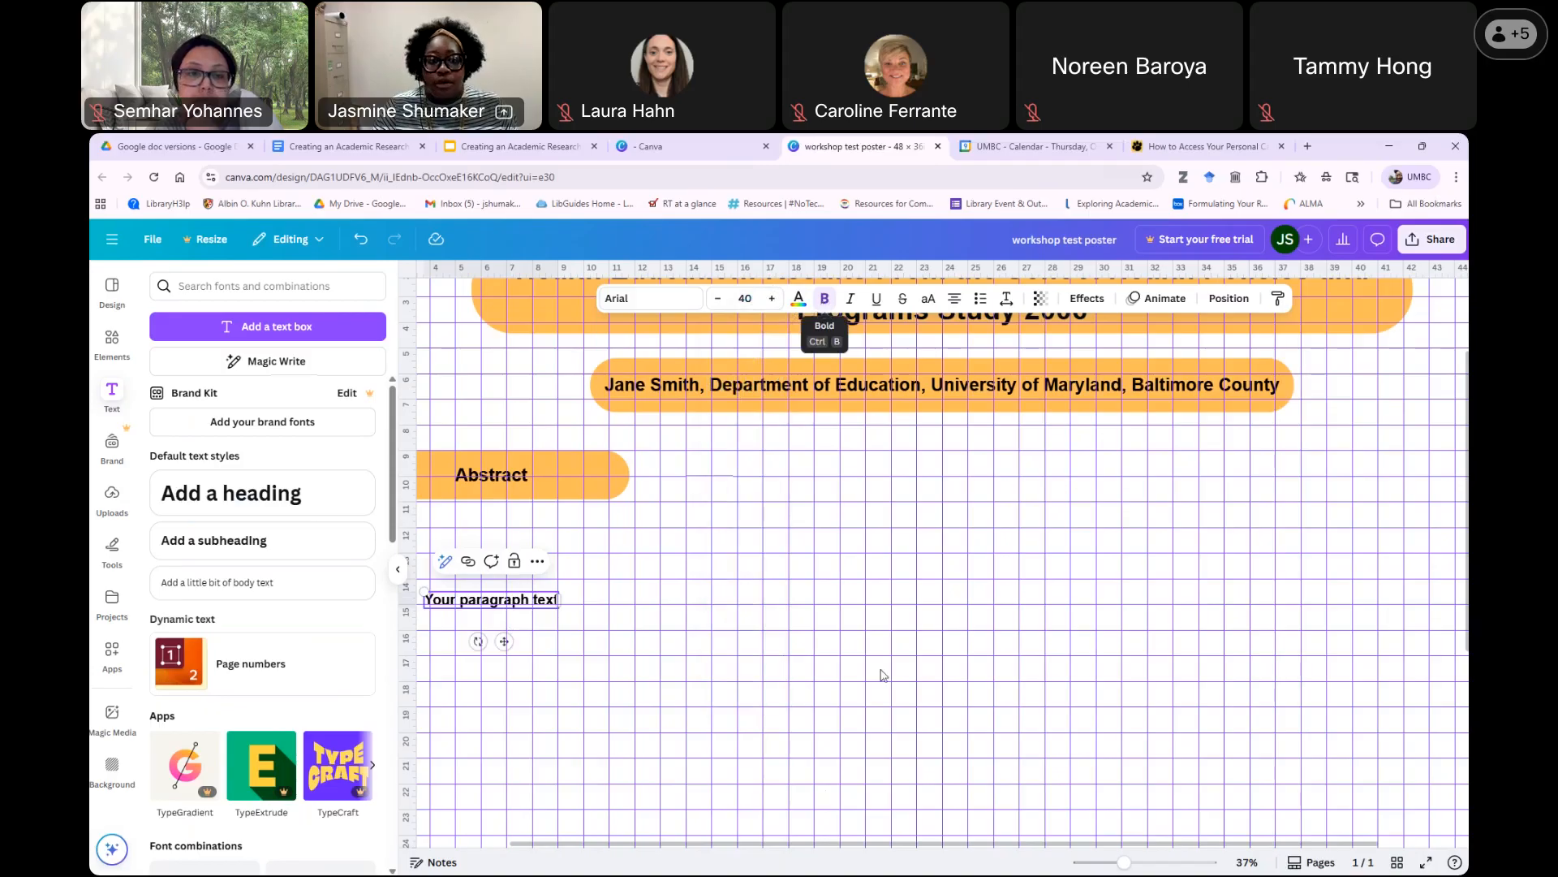
key("ctrl+b")
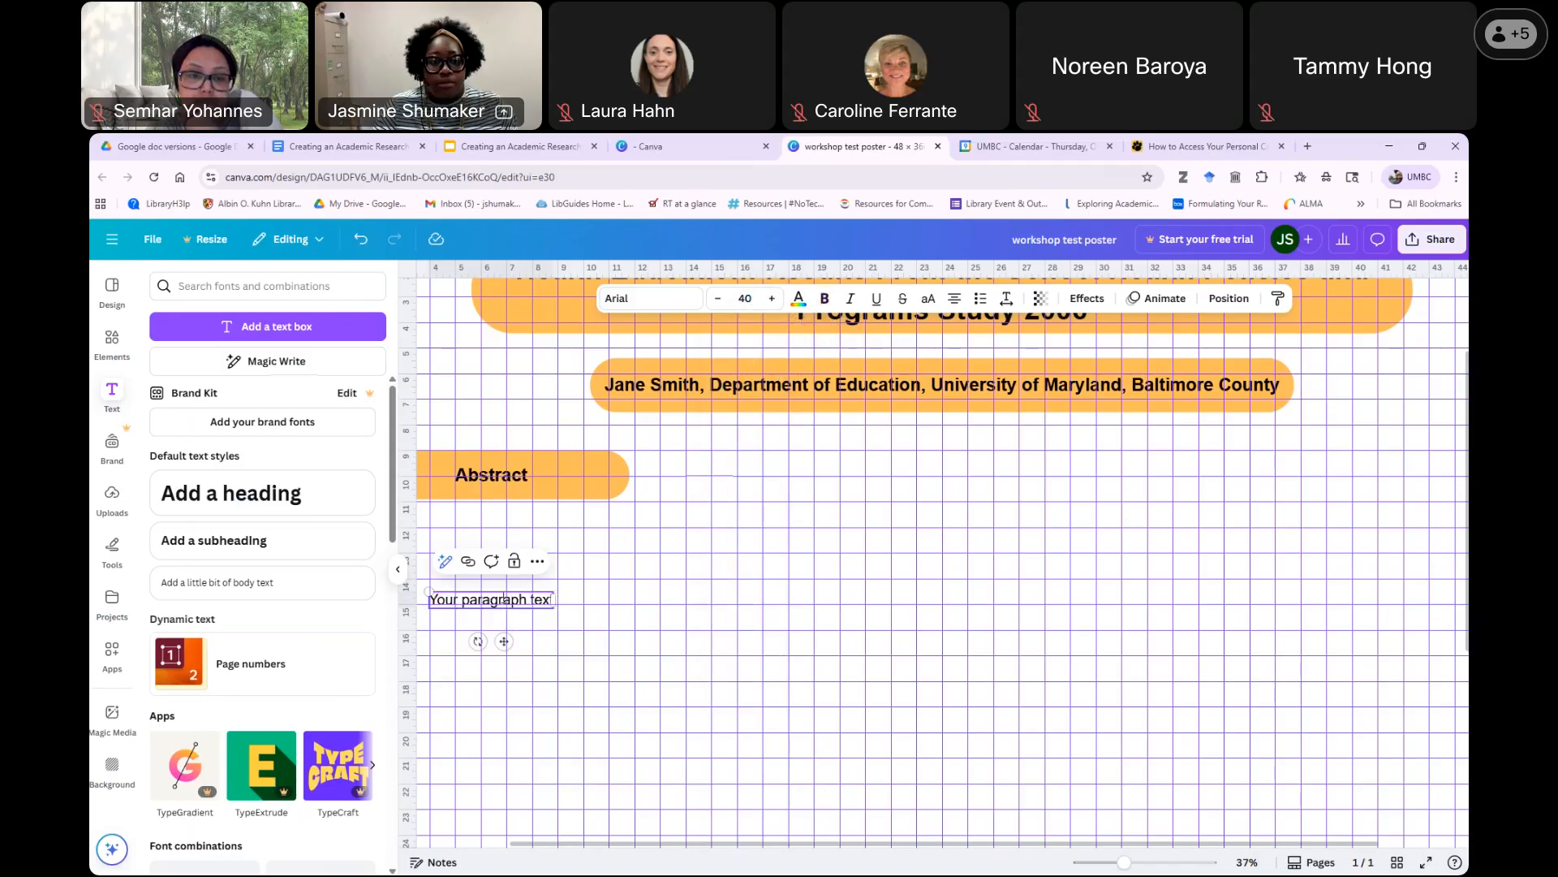
Replace the placeholder text in the body text box with the copied abstract paragraph.
triple_click(504, 599)
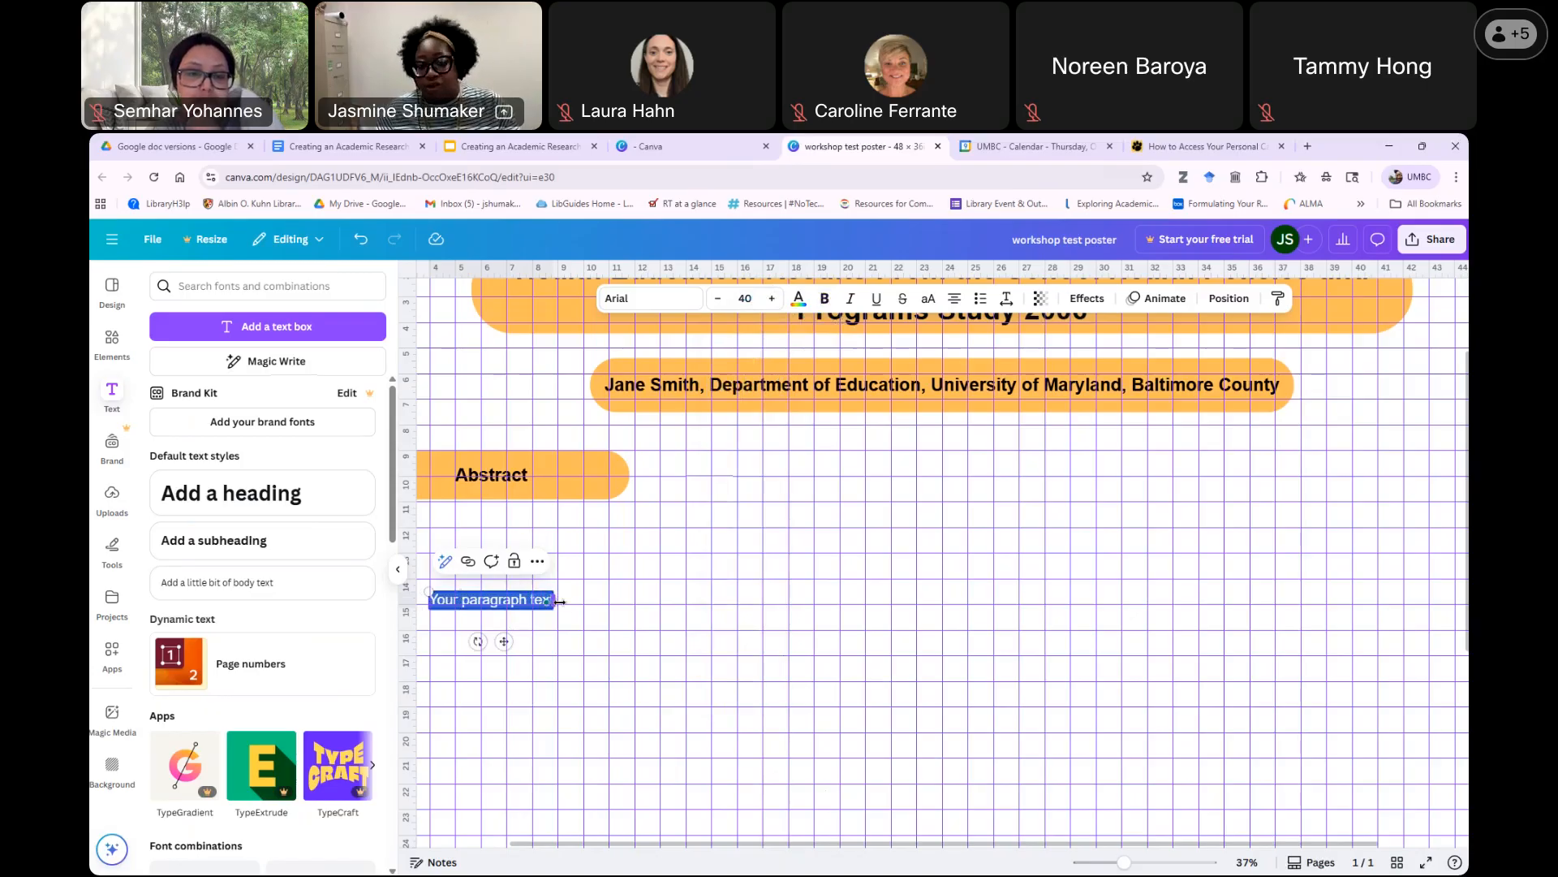
key("ctrl+v")
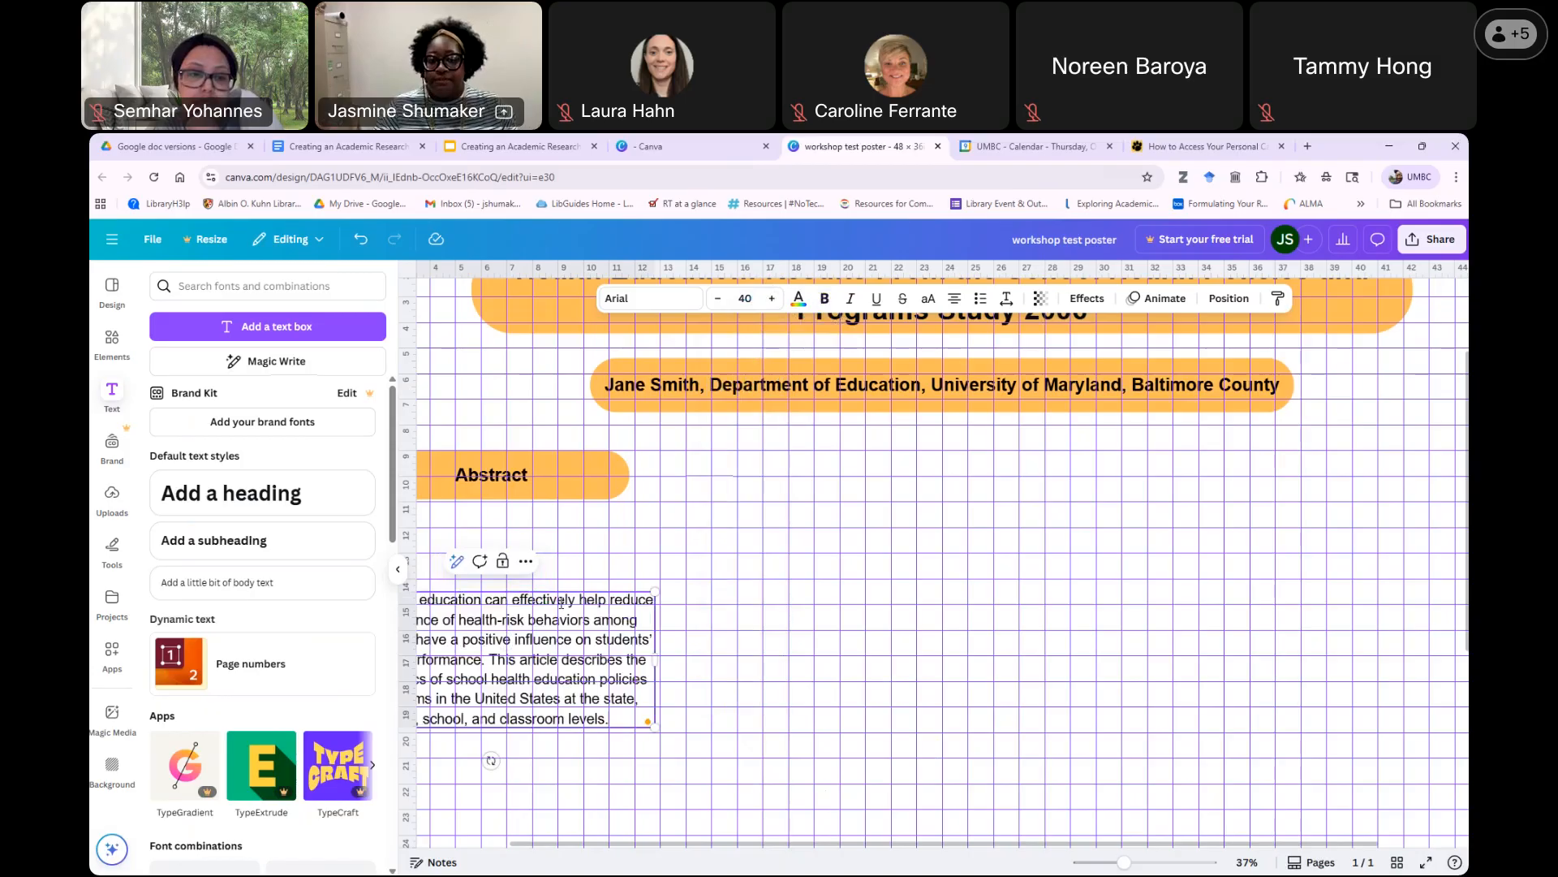
left_click_drag(1123, 865, 1113, 866)
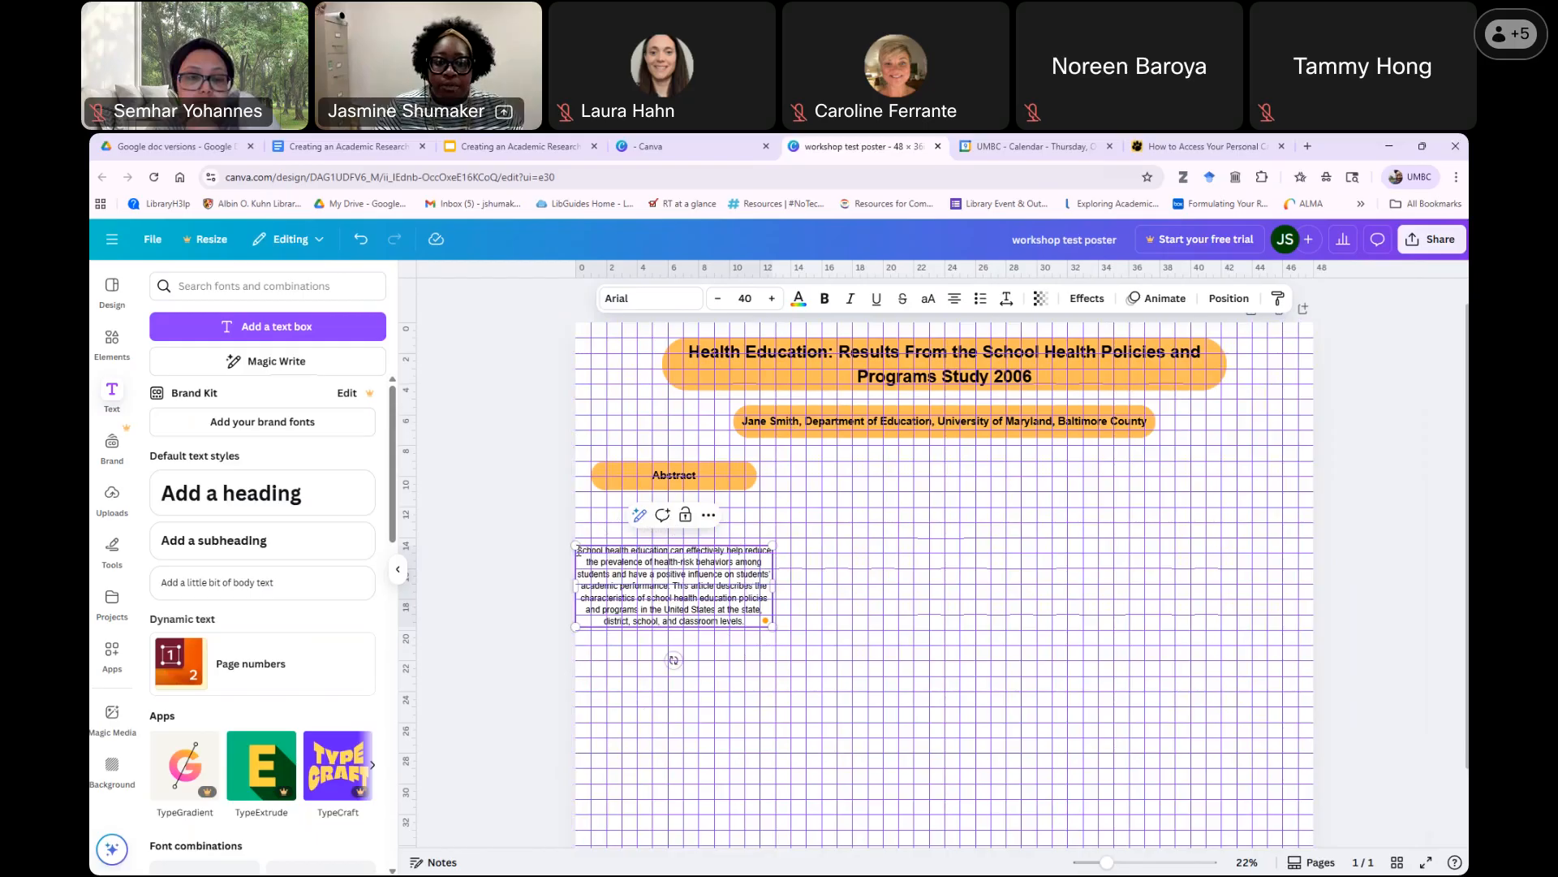
Left-align the abstract paragraph and narrow its text box to about 9 in wide.
left_click_drag(648, 565, 600, 668)
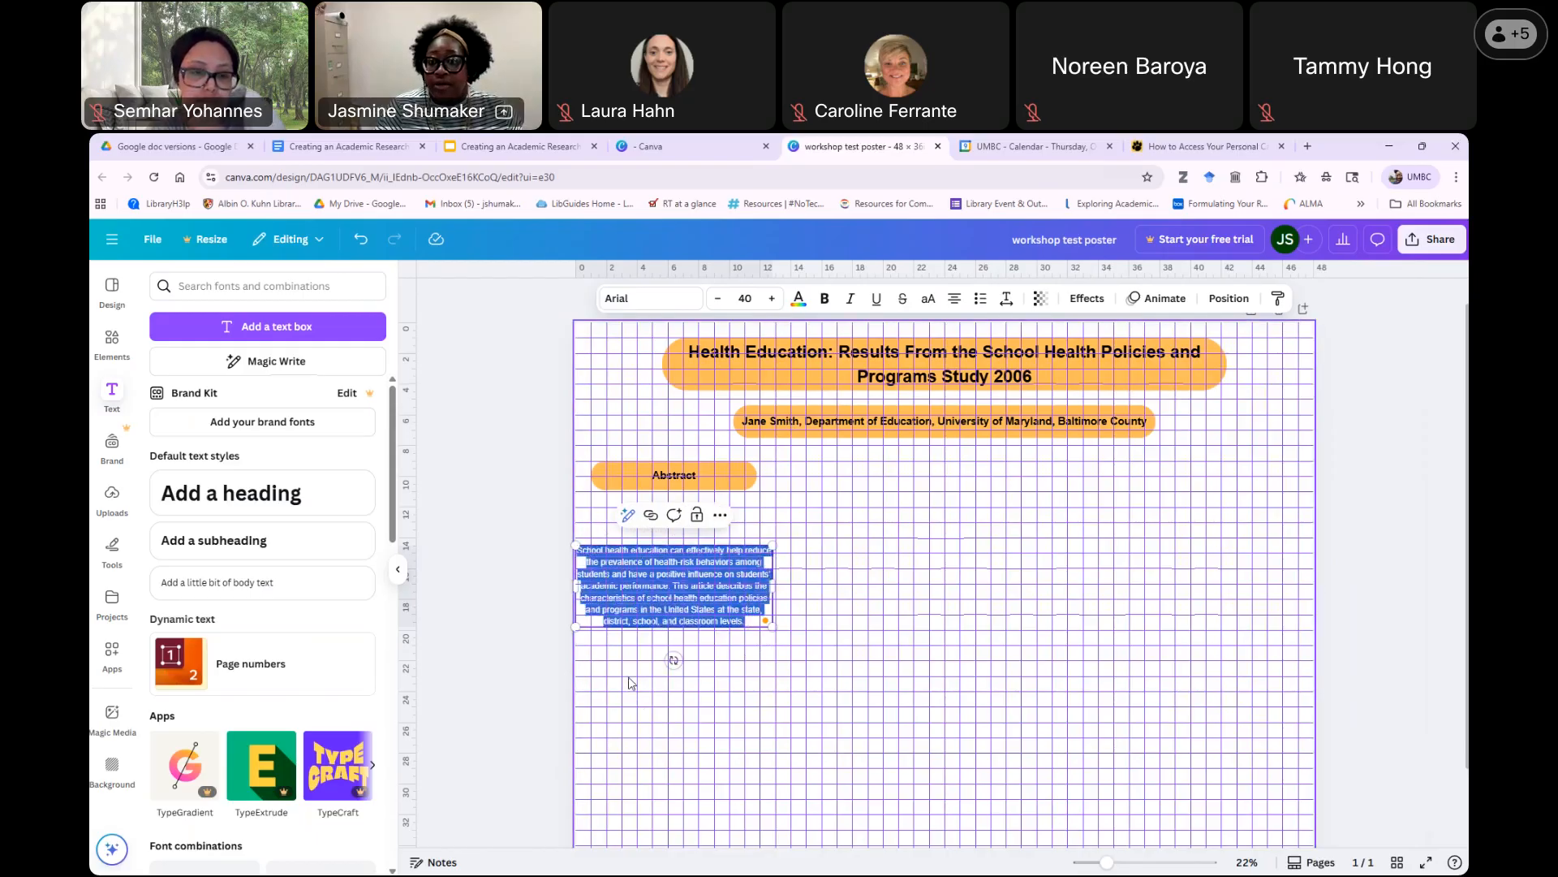
left_click(956, 305)
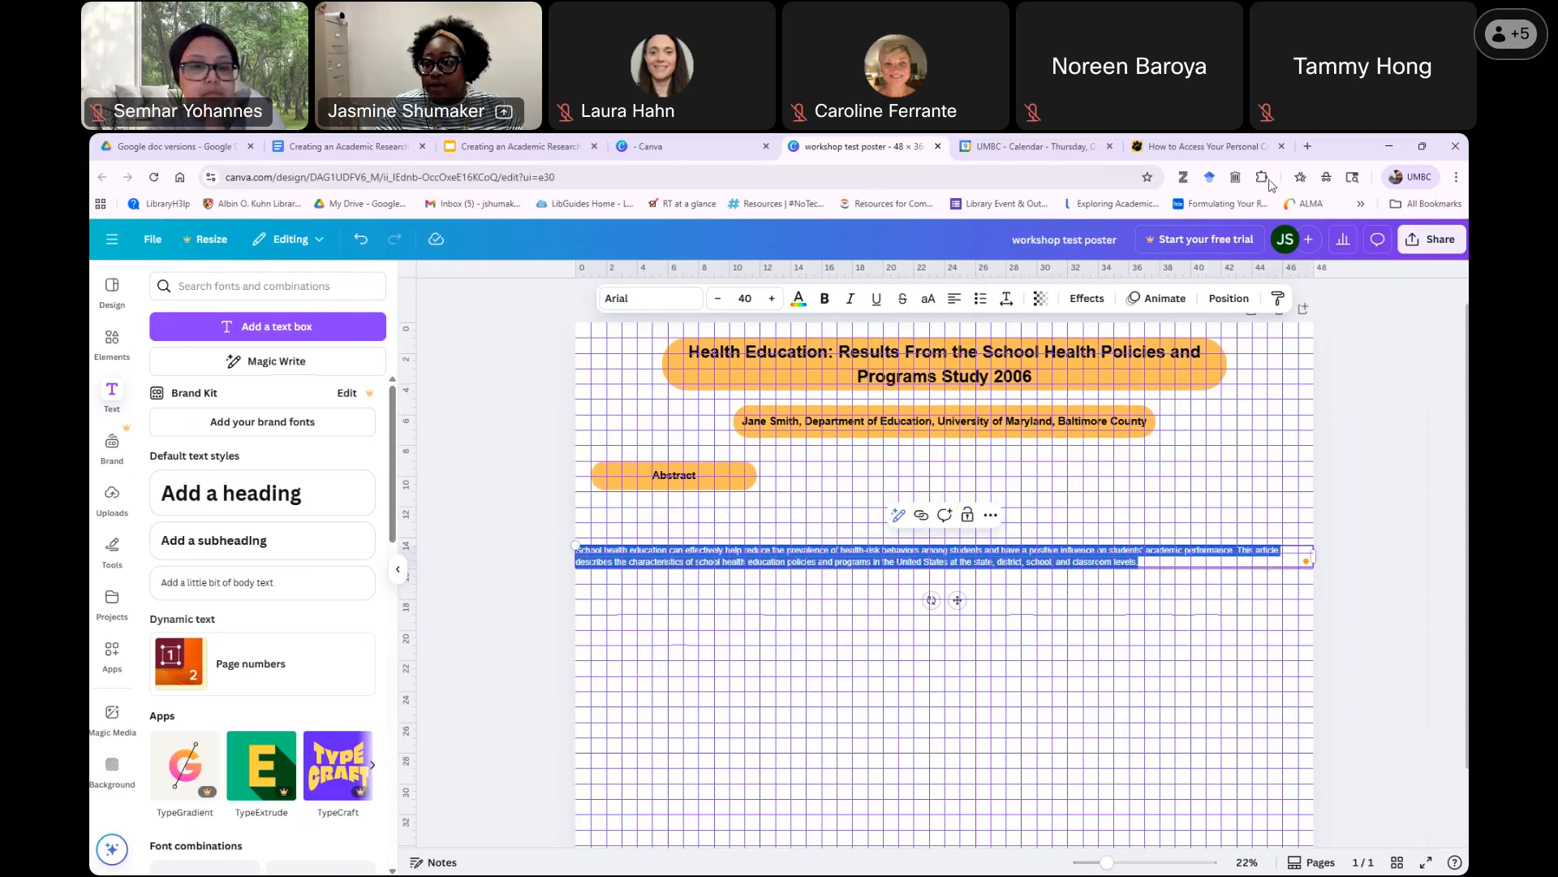
left_click(1315, 556)
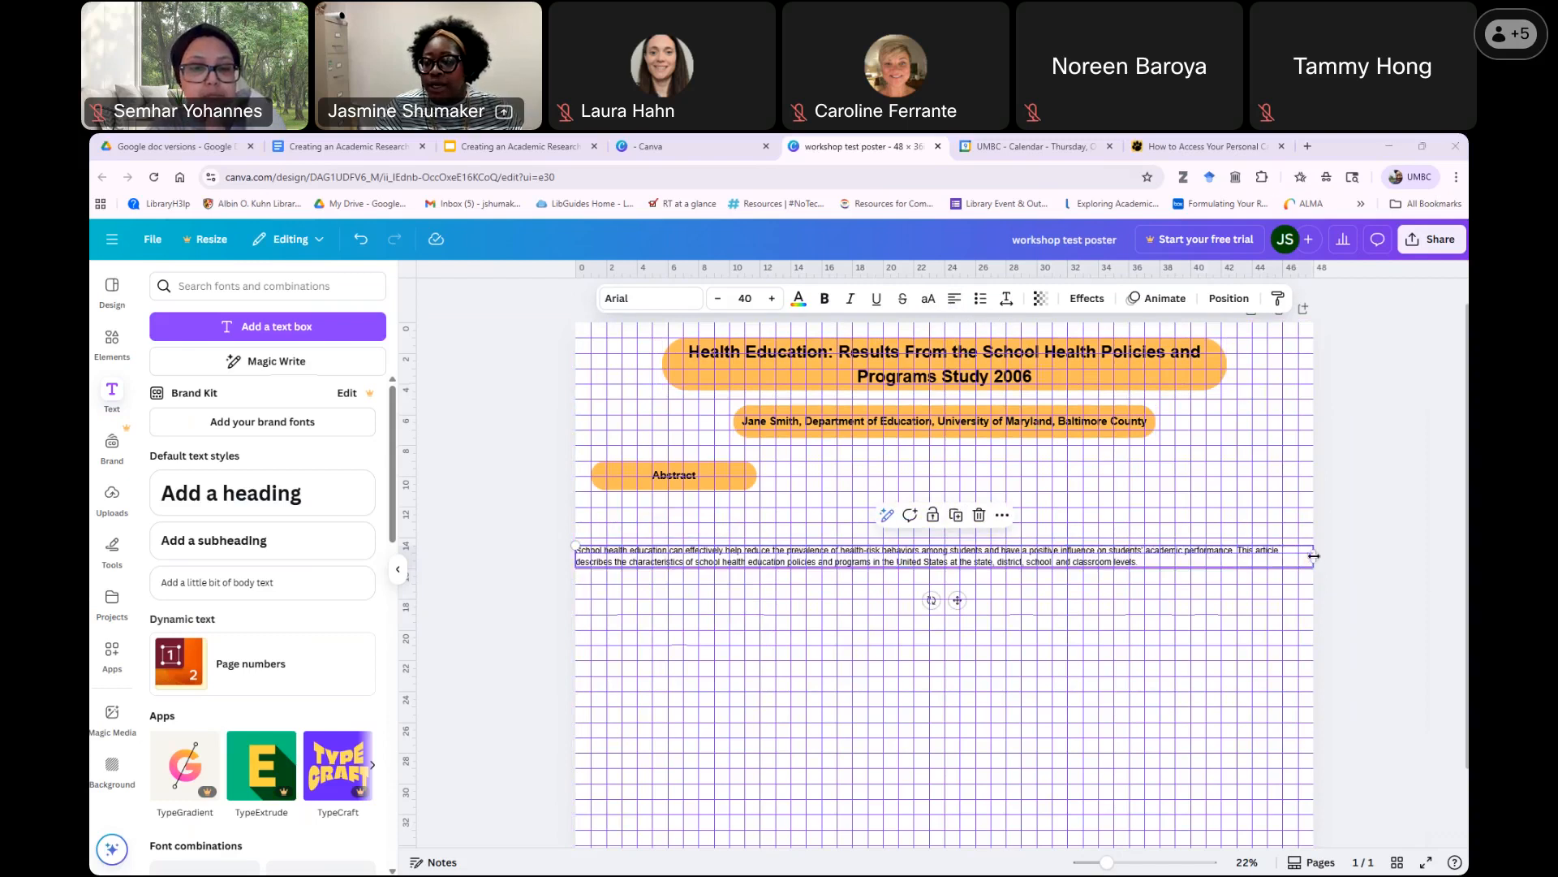
left_click_drag(1302, 562, 1005, 561)
left_click_drag(908, 589, 717, 600)
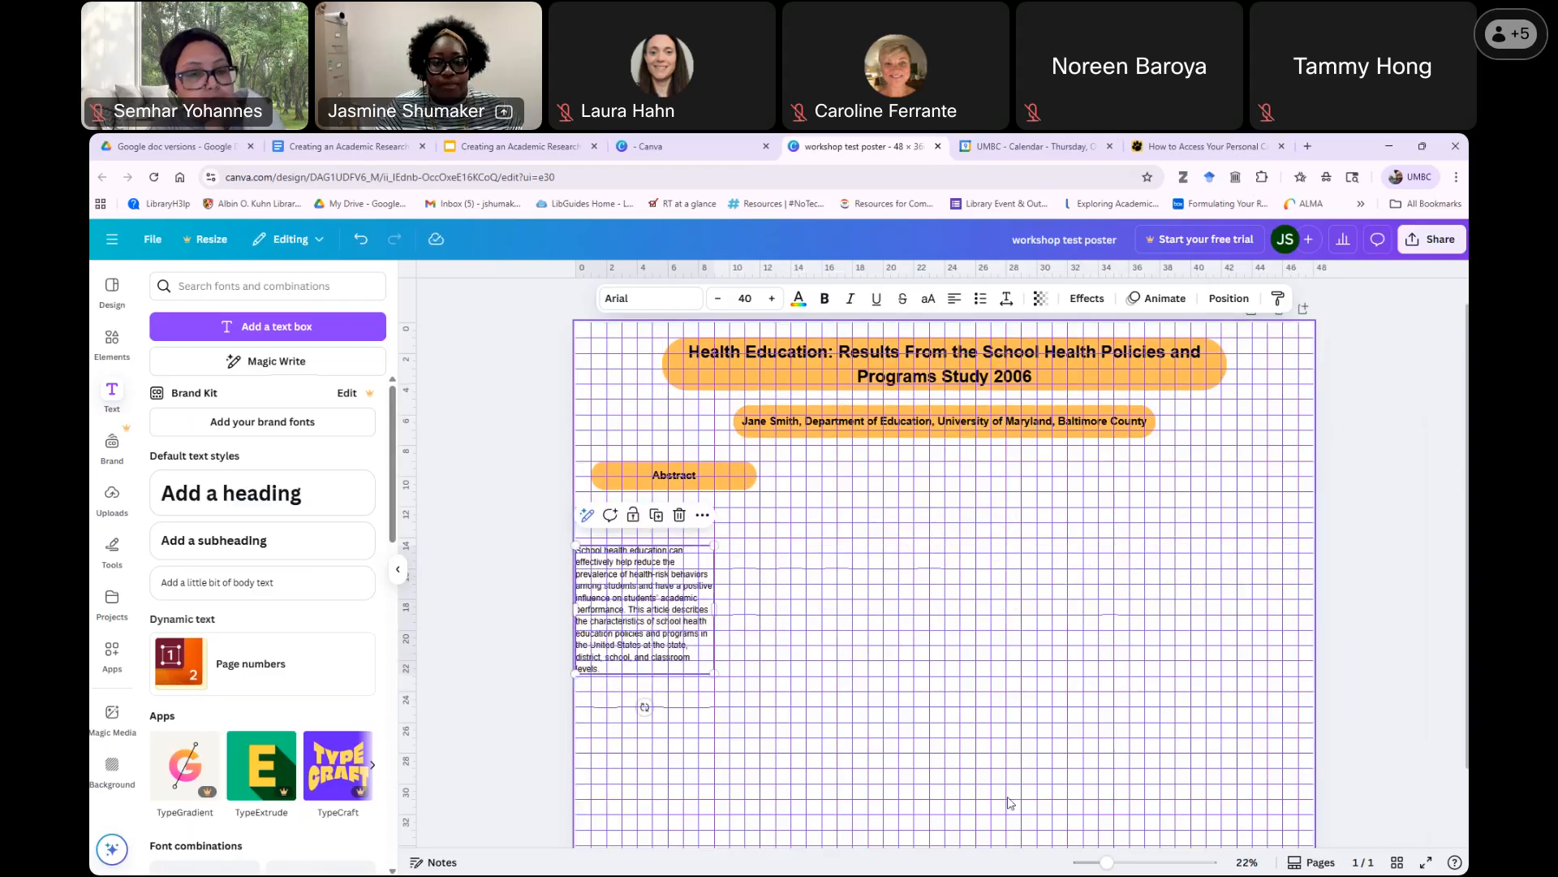
left_click(934, 714)
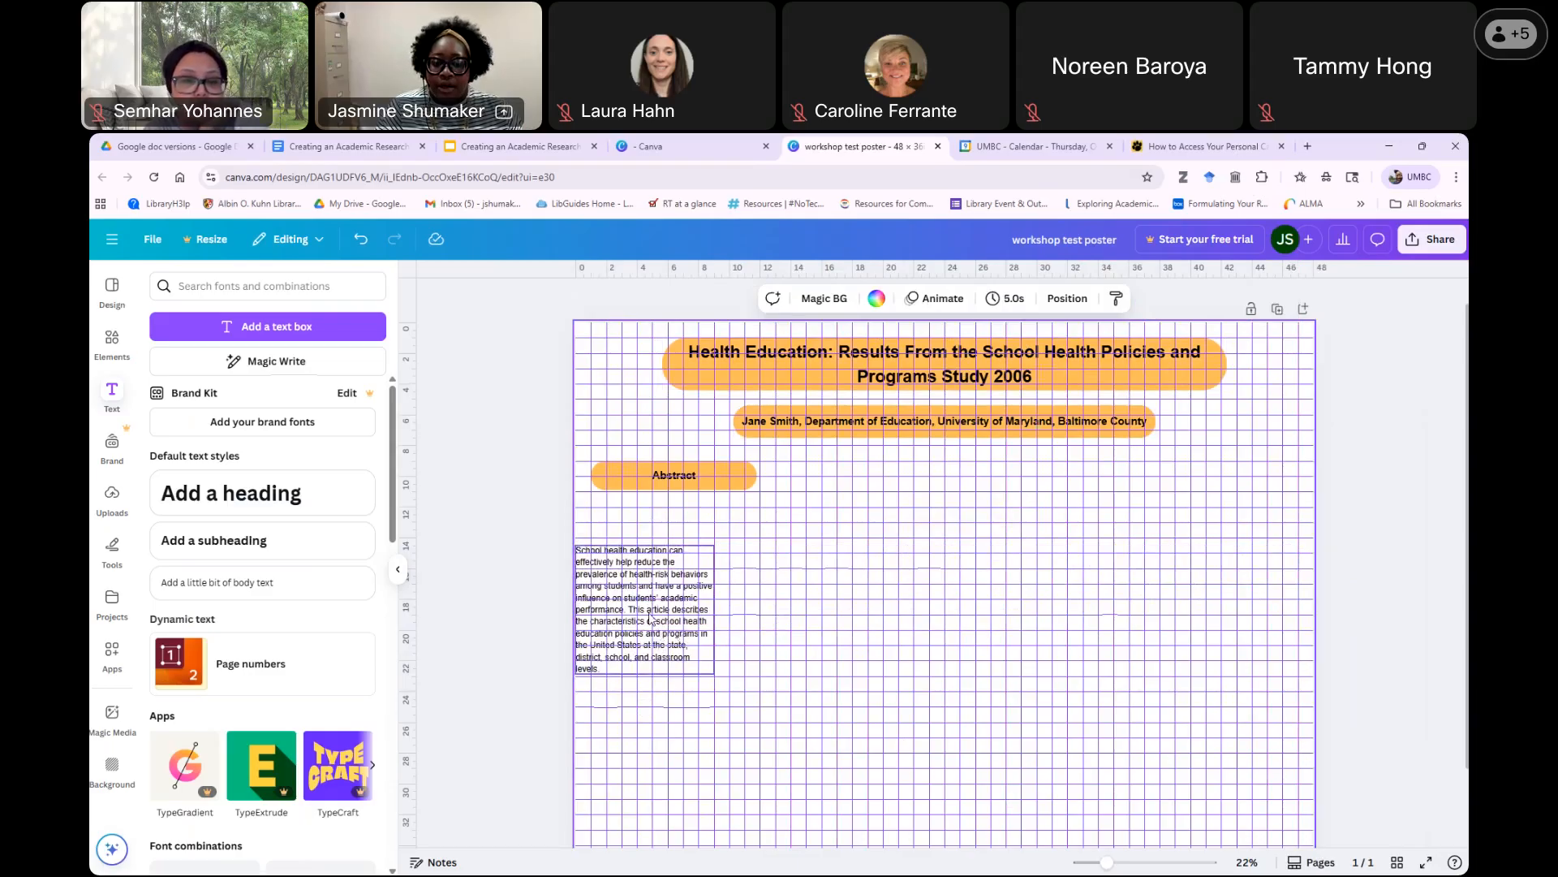
Move the abstract paragraph directly beneath the Abstract heading, centred under the orange box.
left_click_drag(637, 599, 668, 549)
right_click(668, 550)
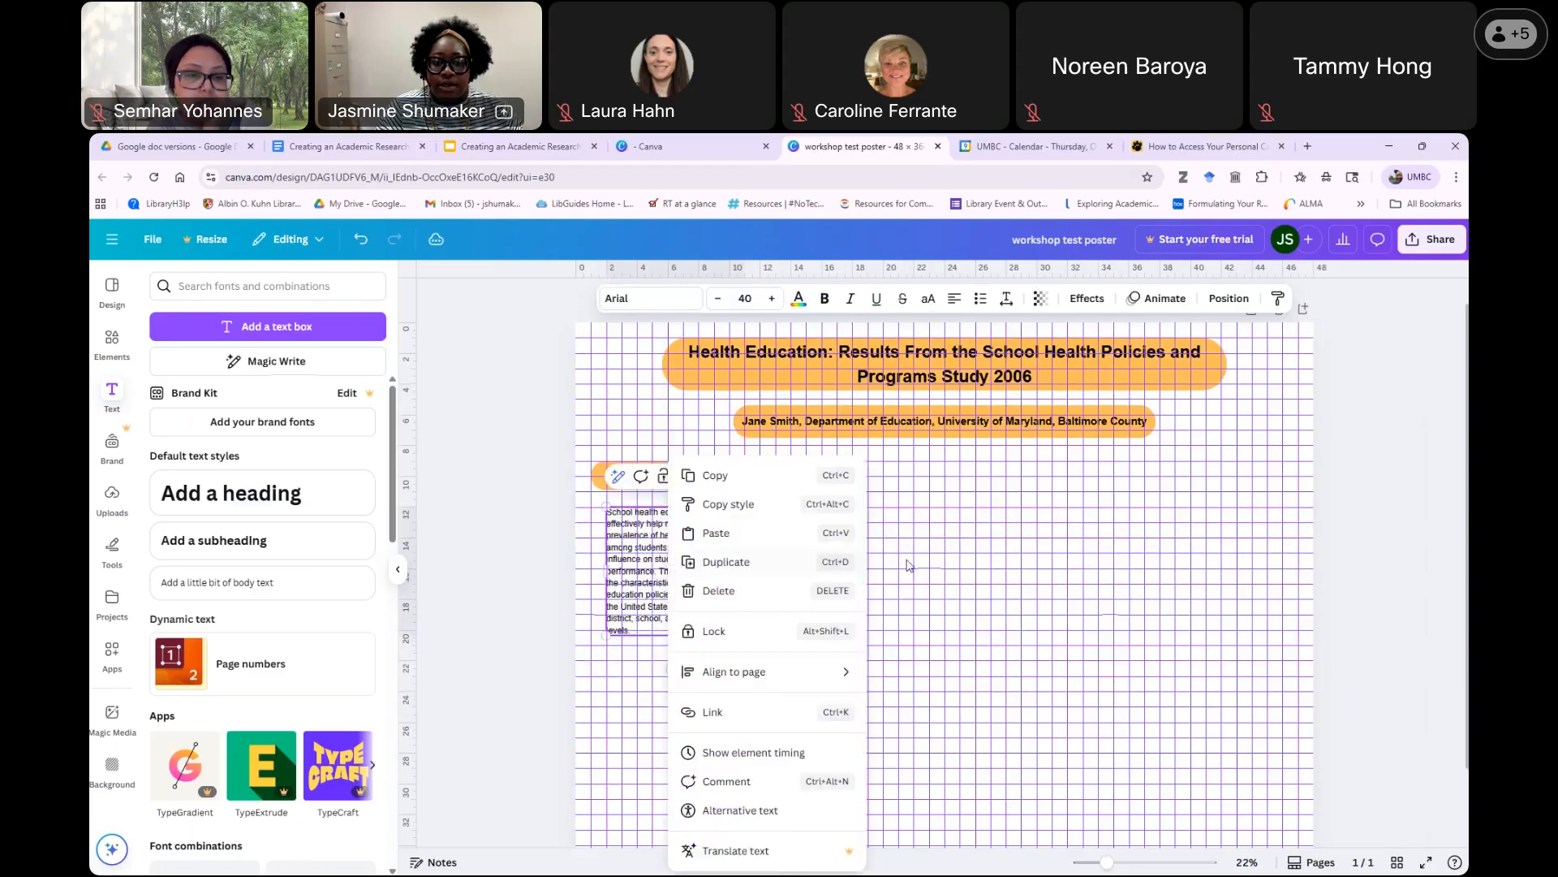
left_click(707, 677)
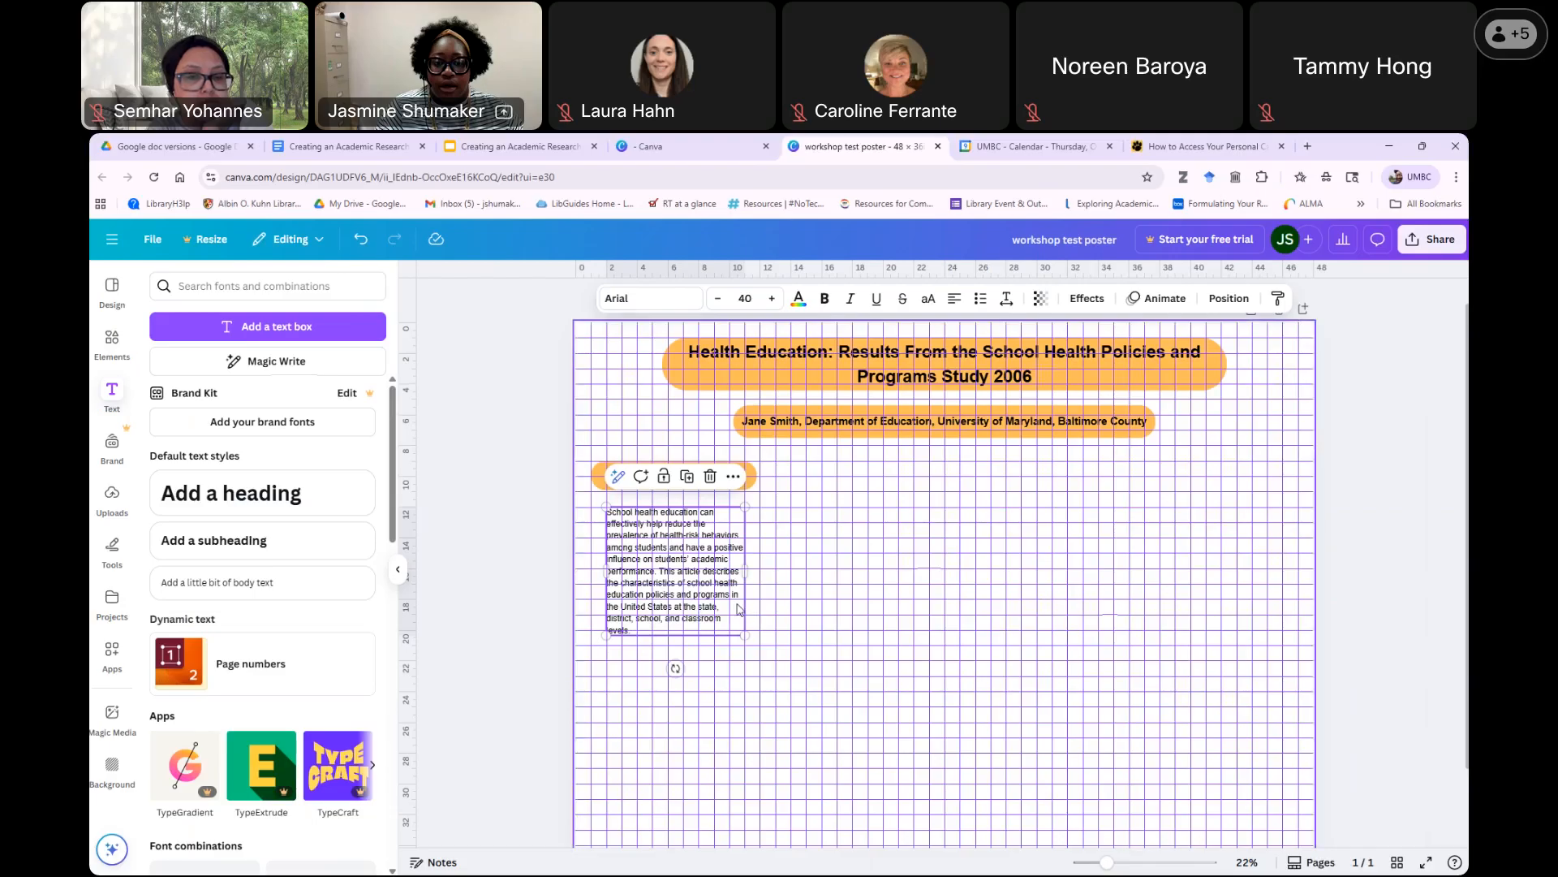
left_click_drag(732, 602, 733, 603)
left_click(1235, 820)
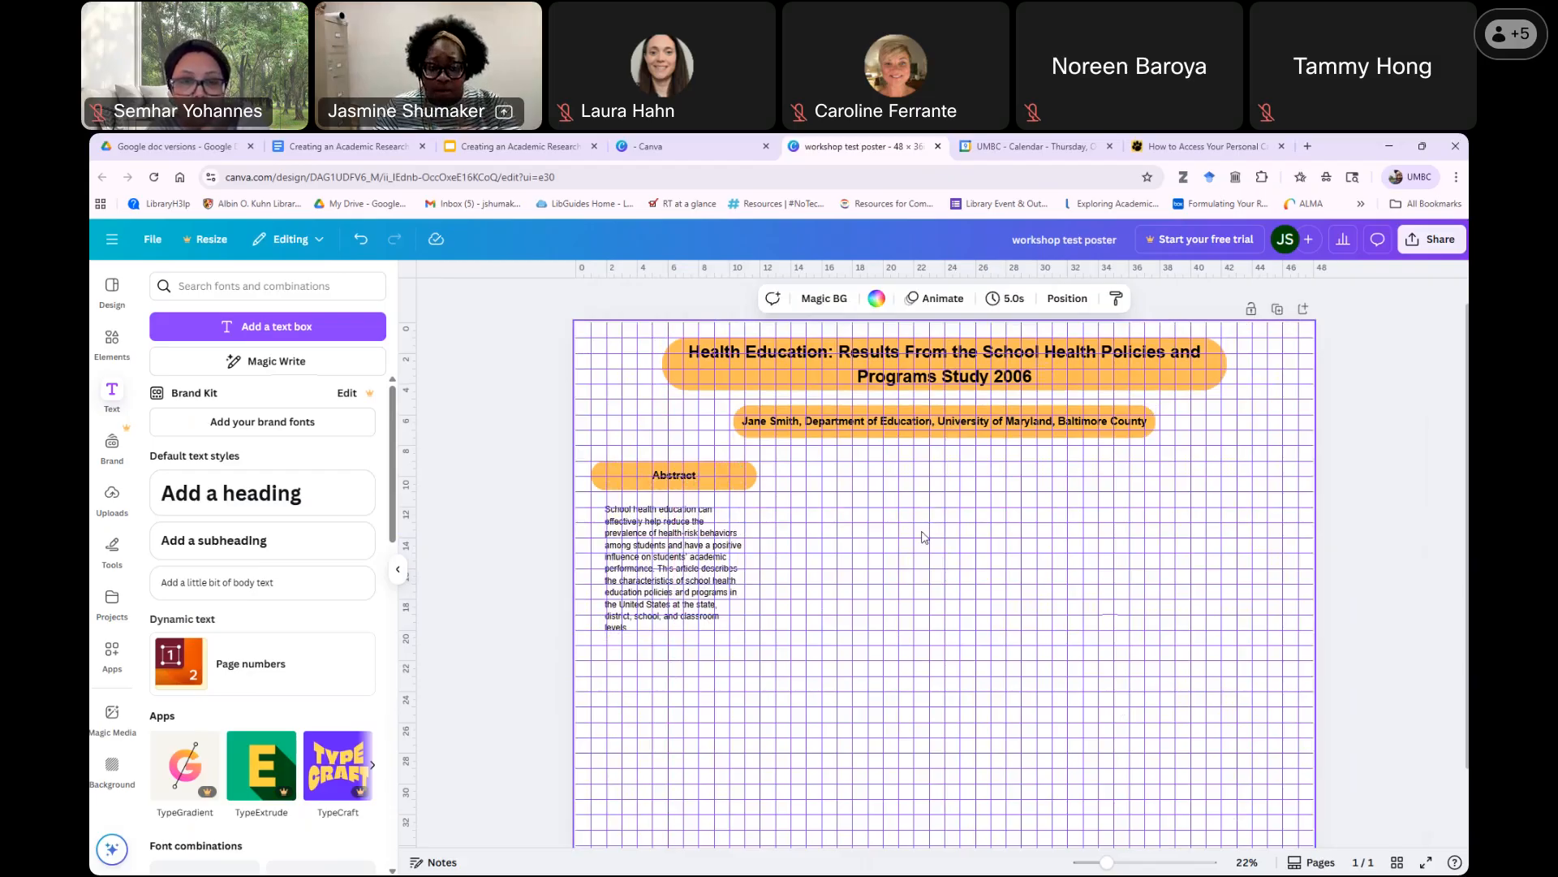
Hide the rulers and guides to preview the poster without the grid, and show them again.
left_click(151, 244)
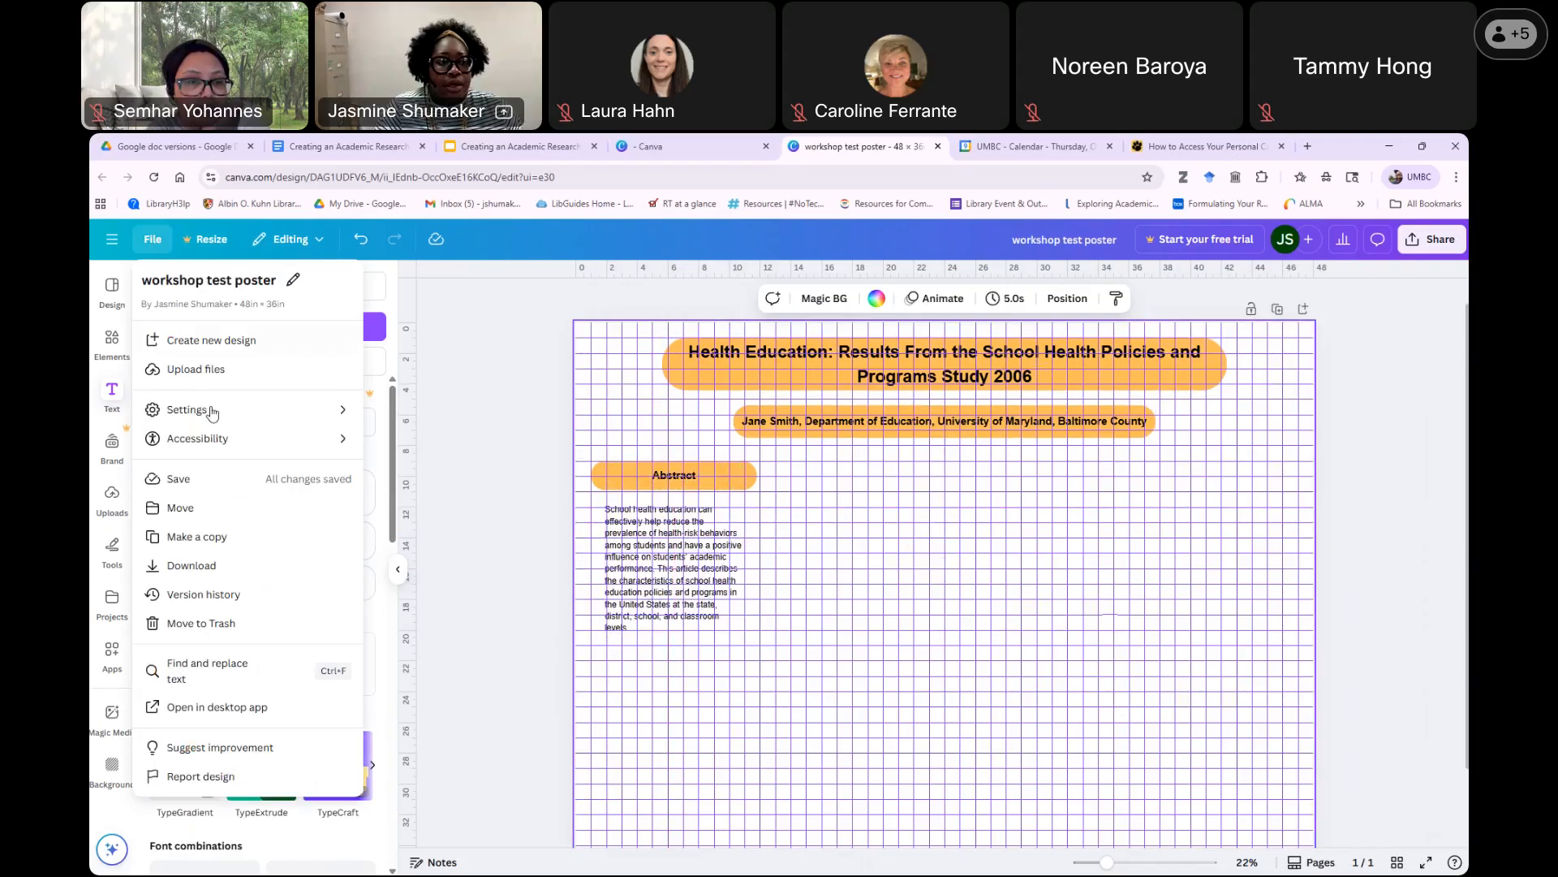
mouse_move(209, 412)
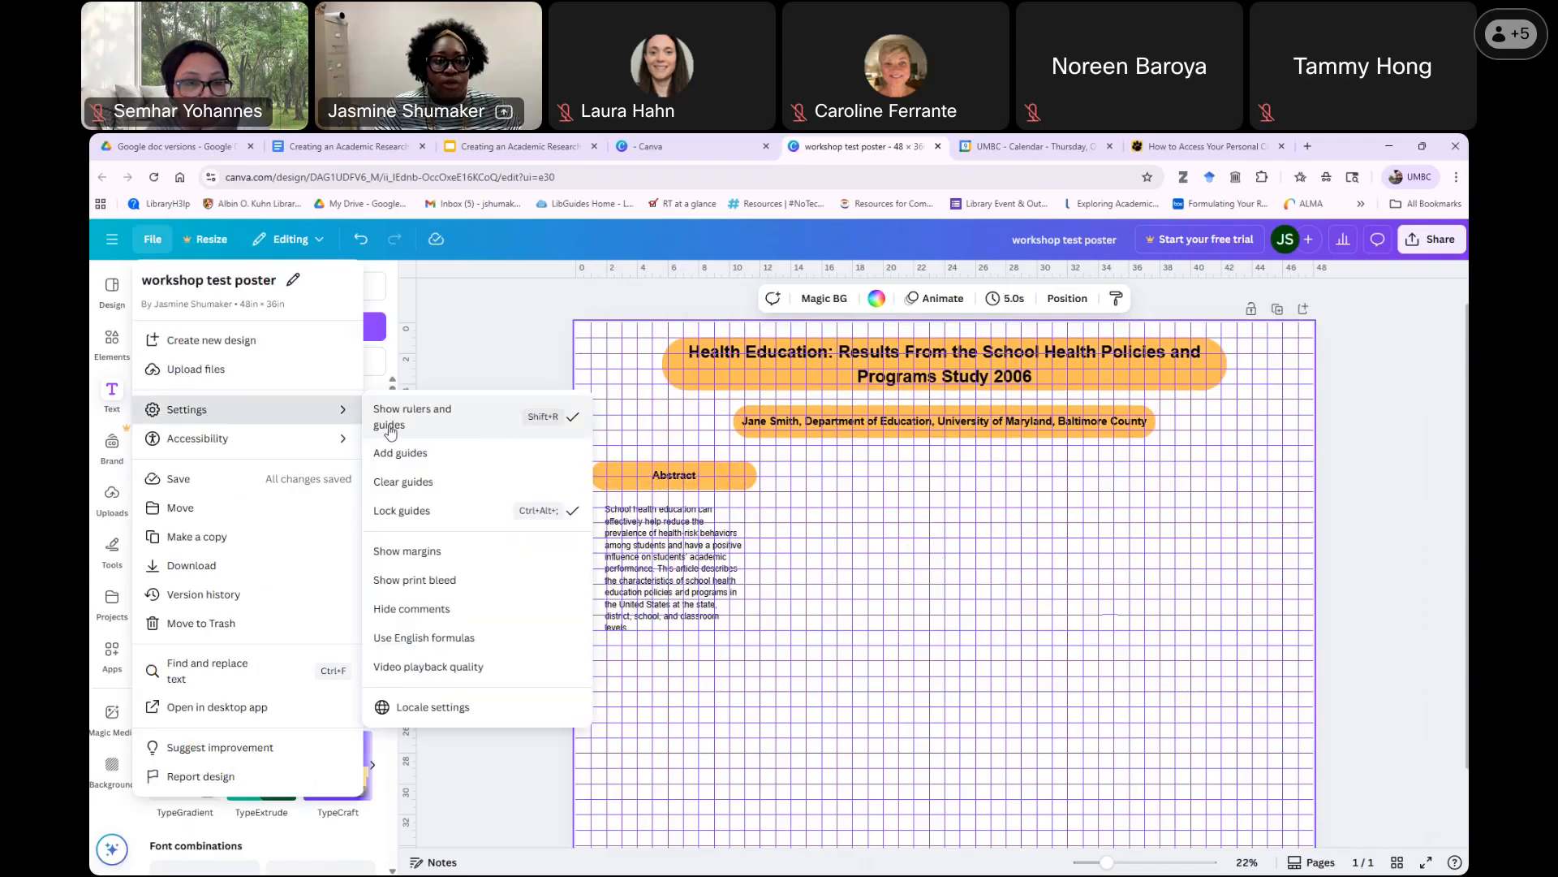
key("shift+r")
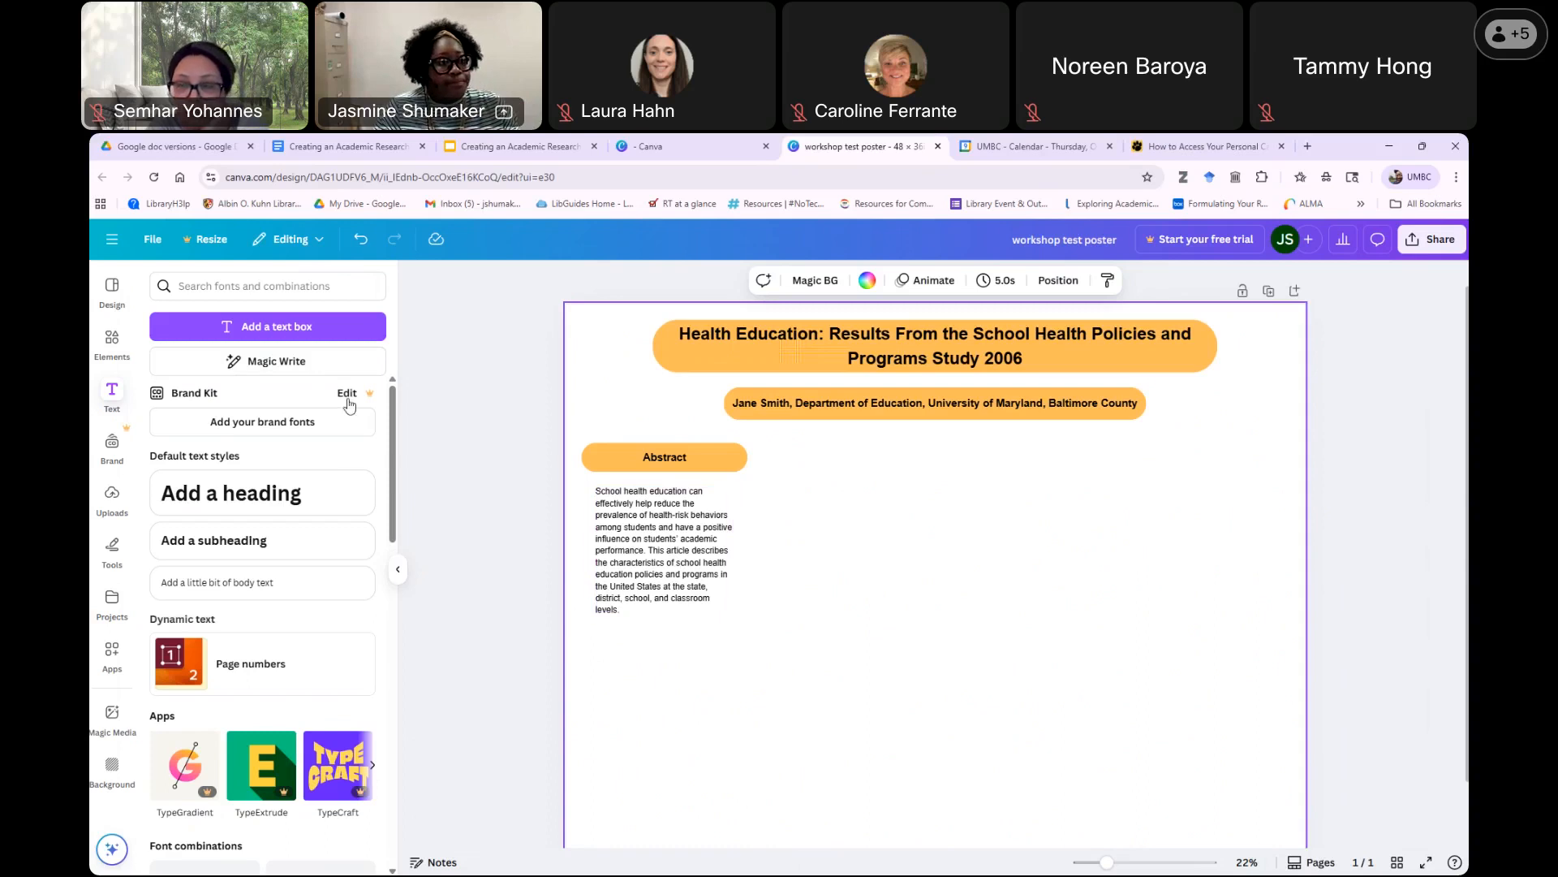
left_click(152, 240)
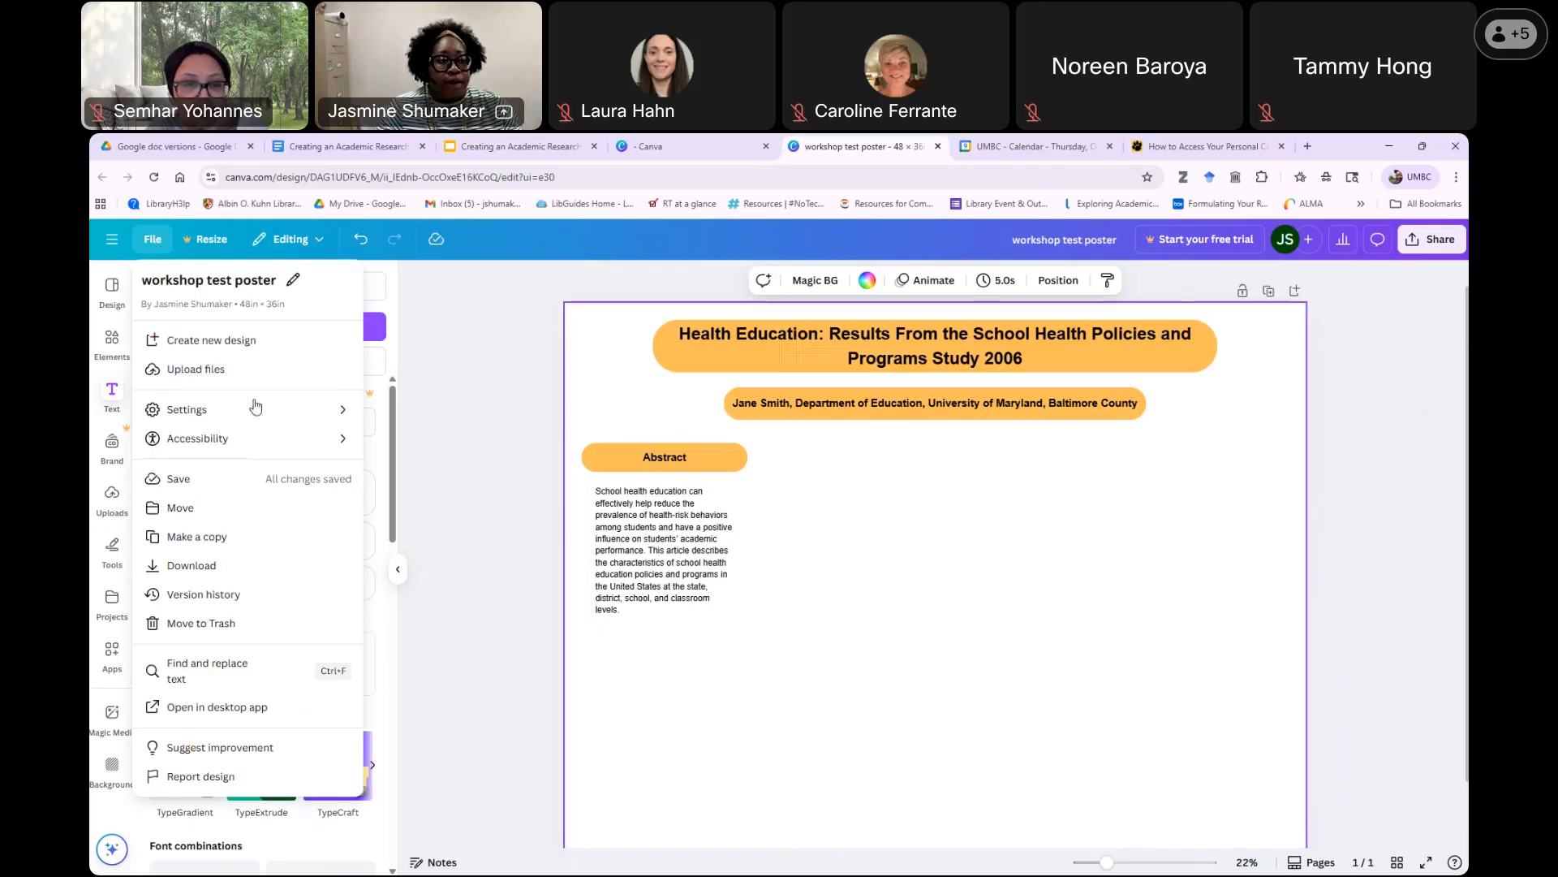
mouse_move(311, 415)
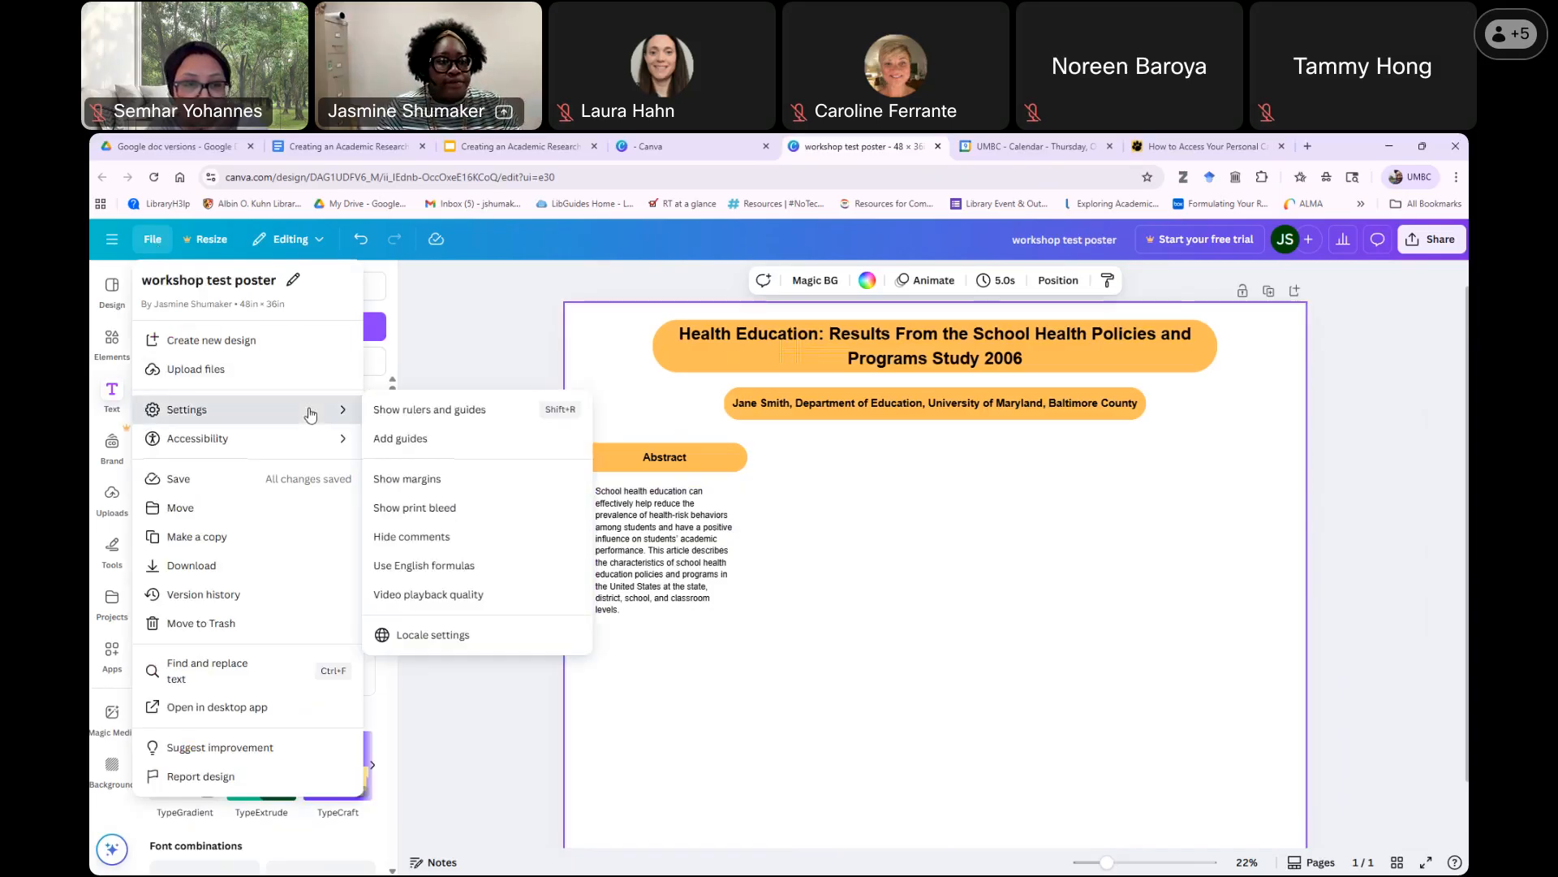
left_click(476, 410)
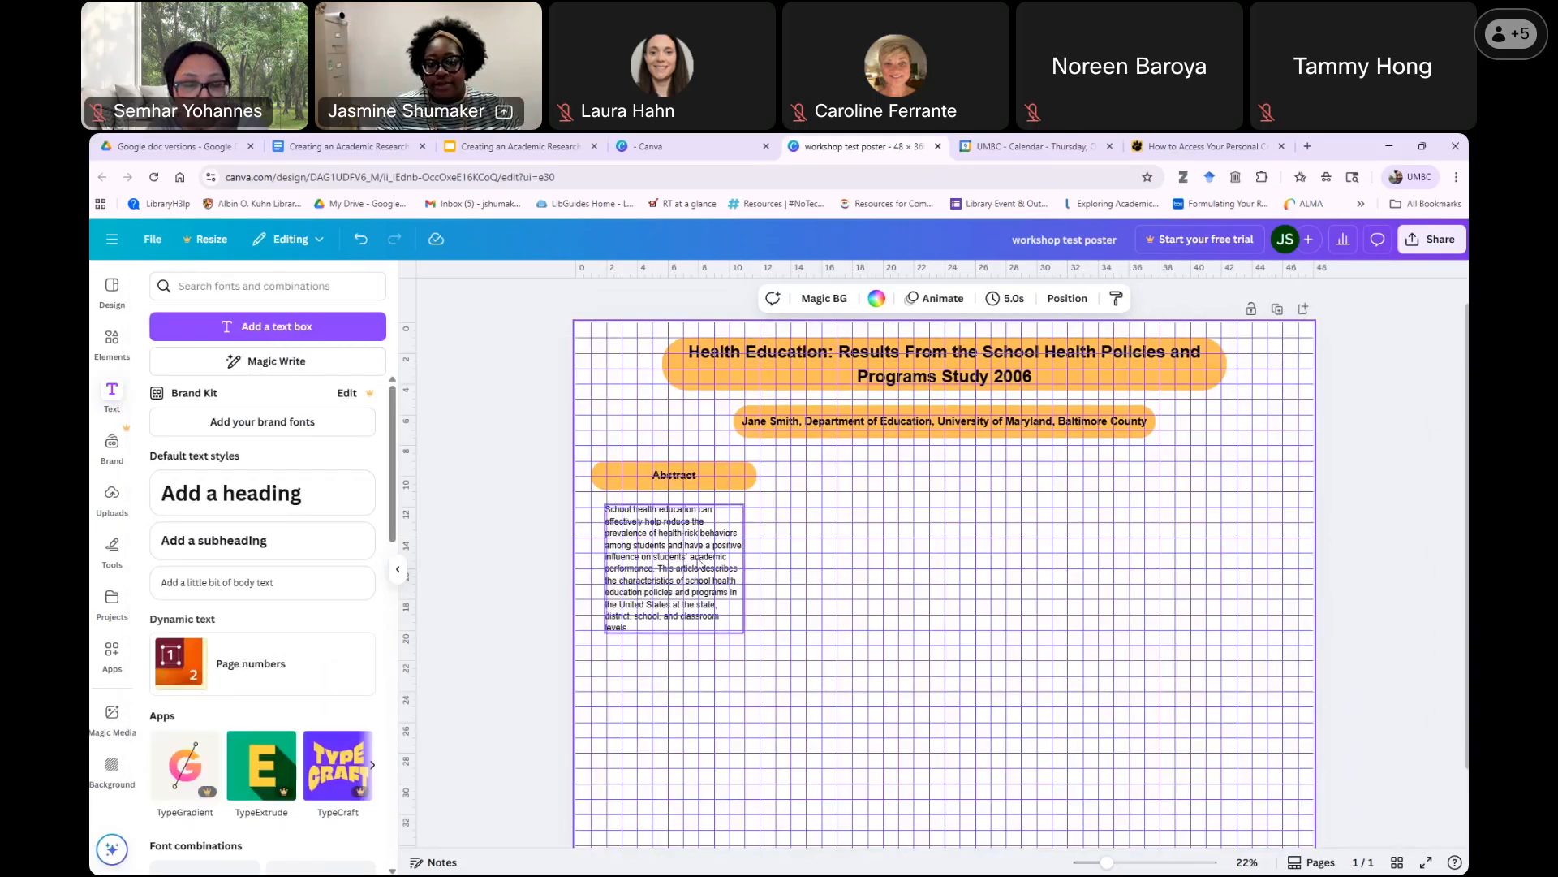
Duplicate the orange Abstract heading box and place the copy below the abstract paragraph, aligned with the original heading.
scroll(712, 565, "down", 2)
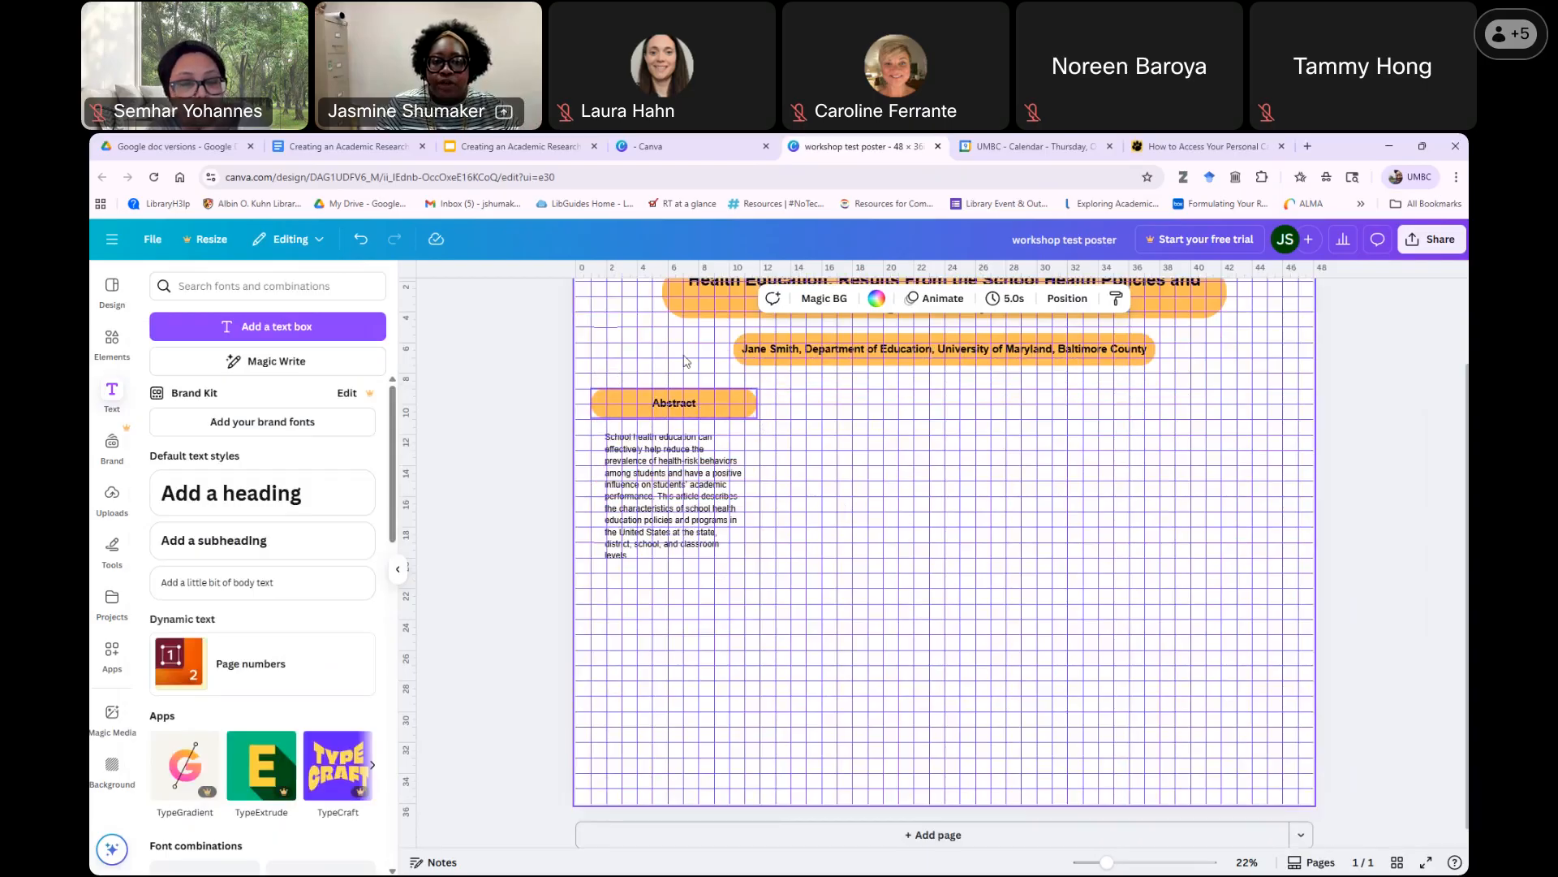
left_click(746, 416)
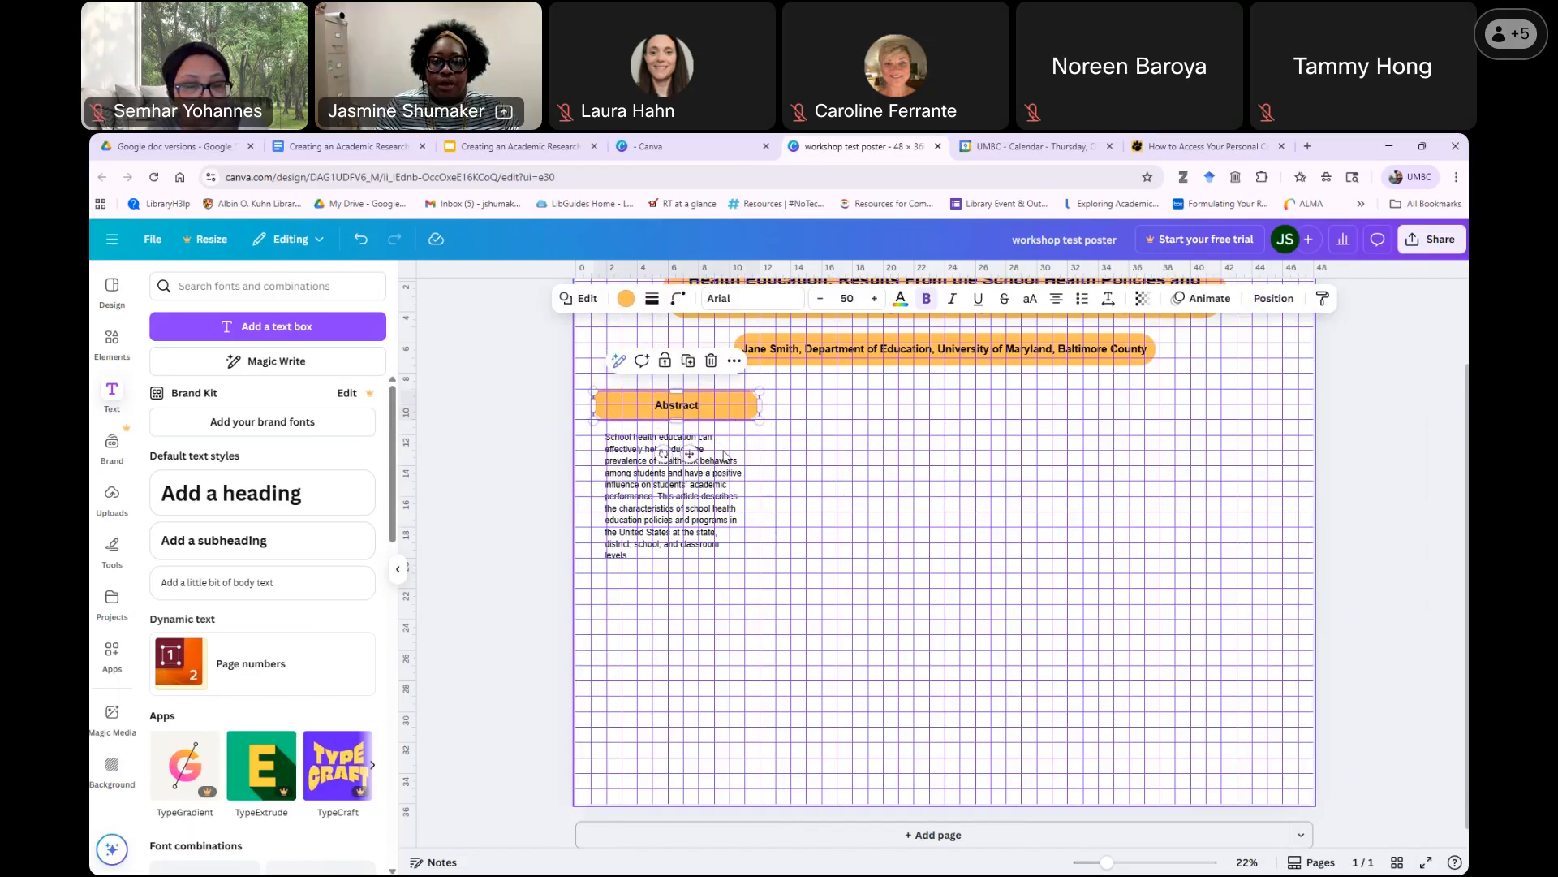
left_click_drag(714, 412, 709, 593)
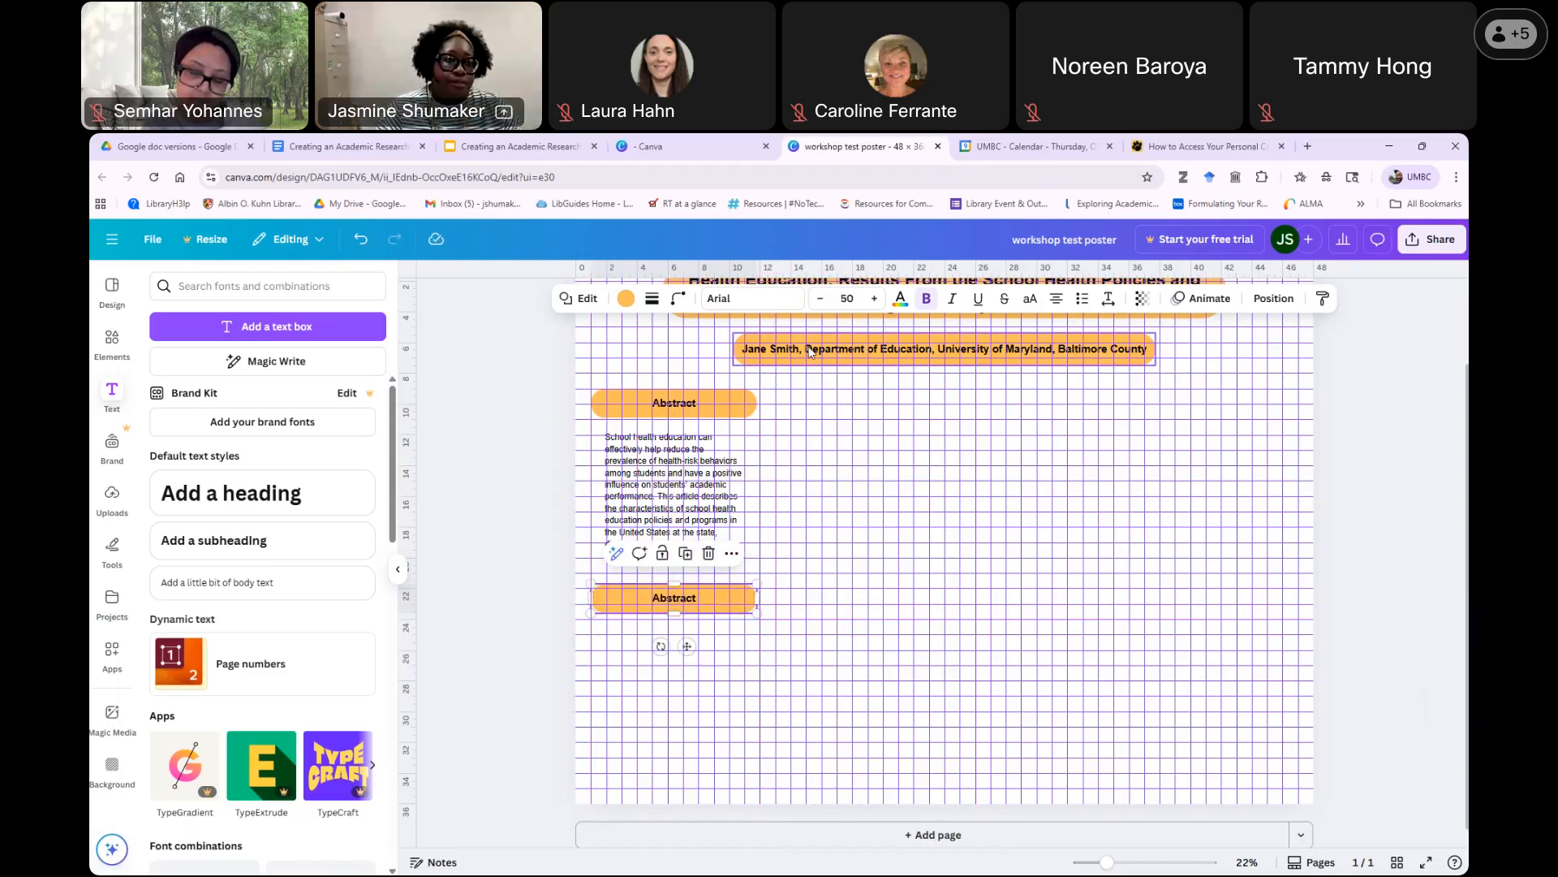
Take the Methods label from the Google Docs content document and make it the text of the duplicated Canva heading box.
left_click(356, 146)
scroll(518, 721, "down", 2)
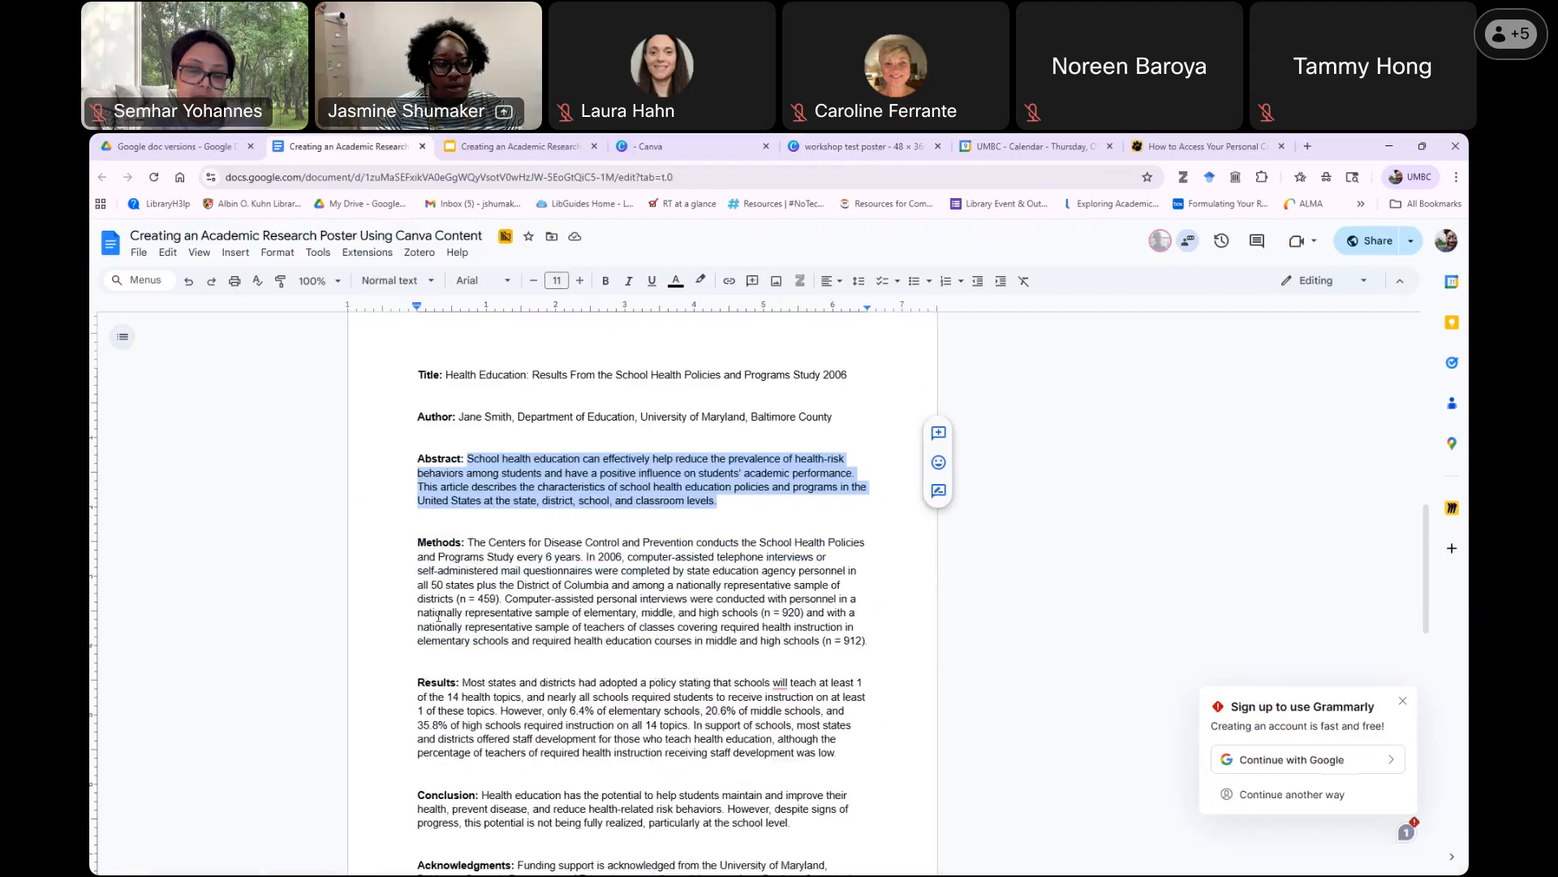
double_click(439, 543)
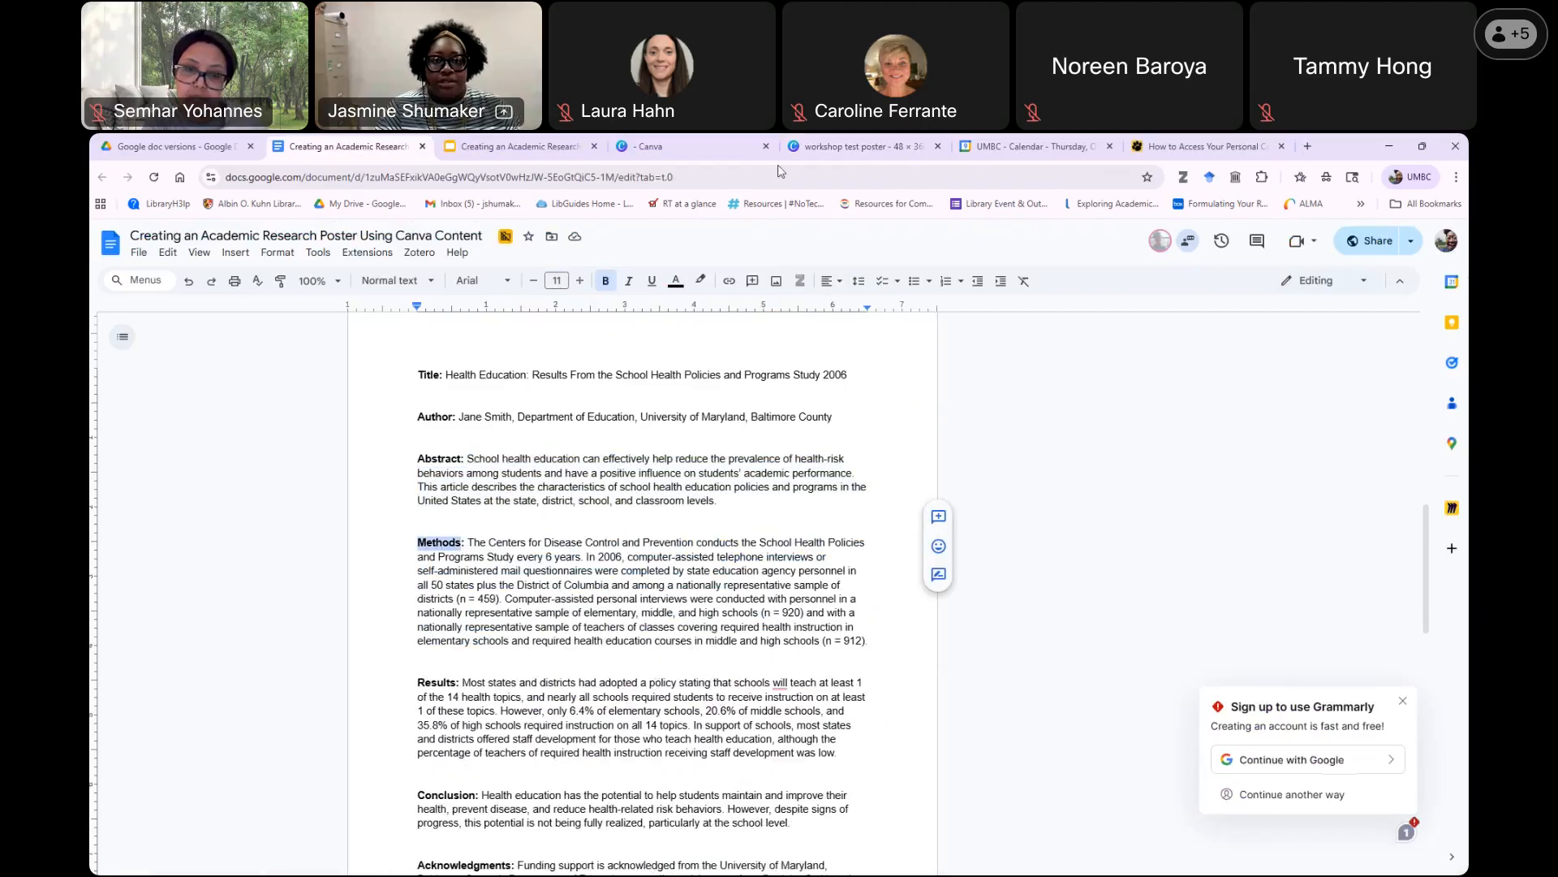
left_click(862, 146)
double_click(674, 598)
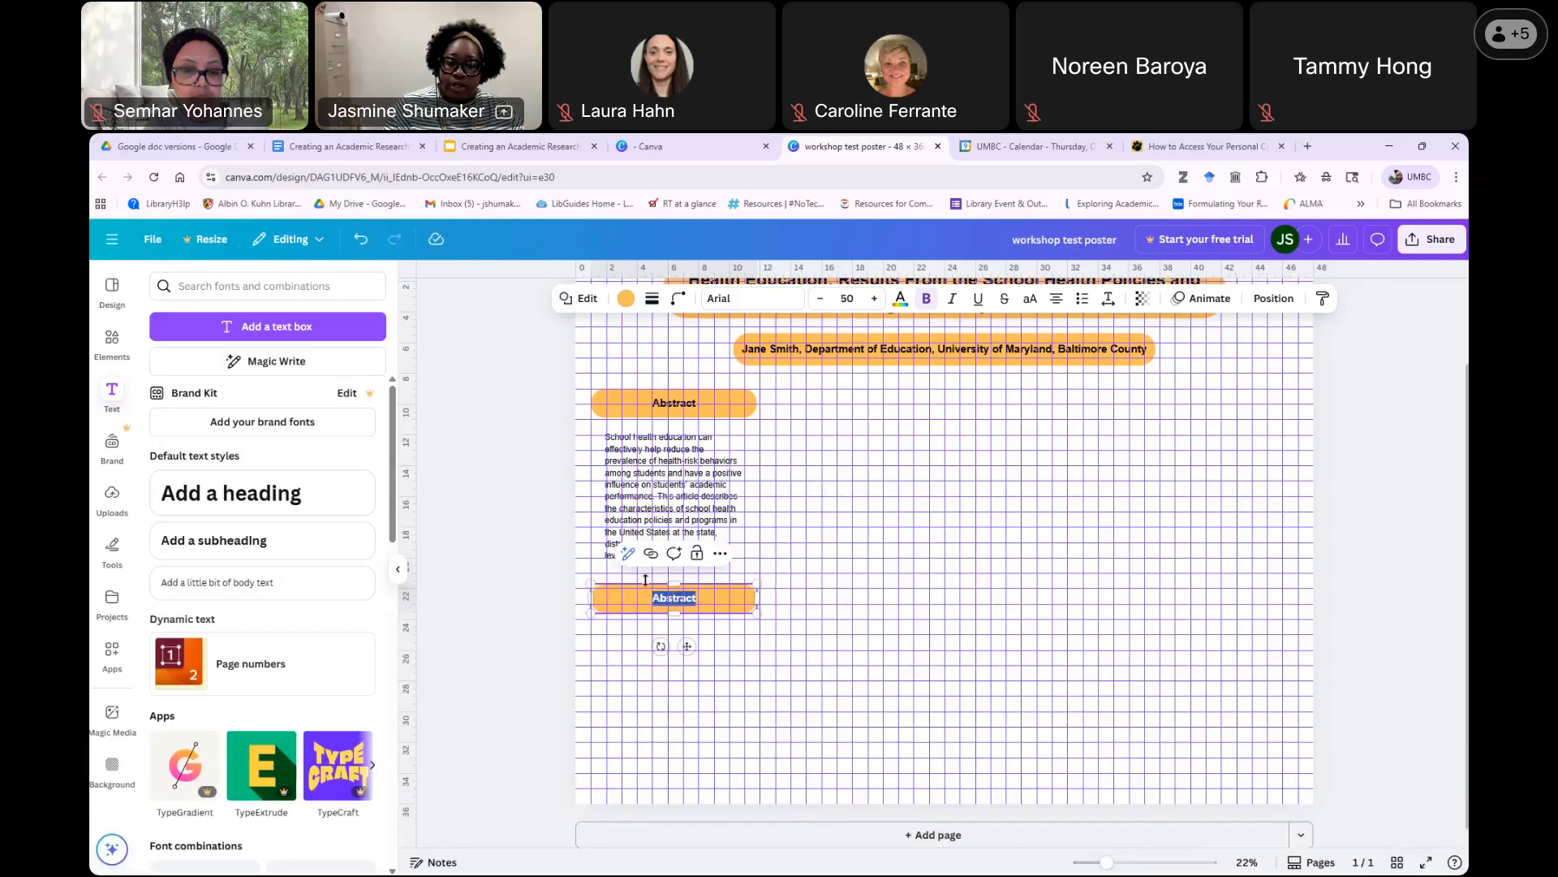
type("Methods")
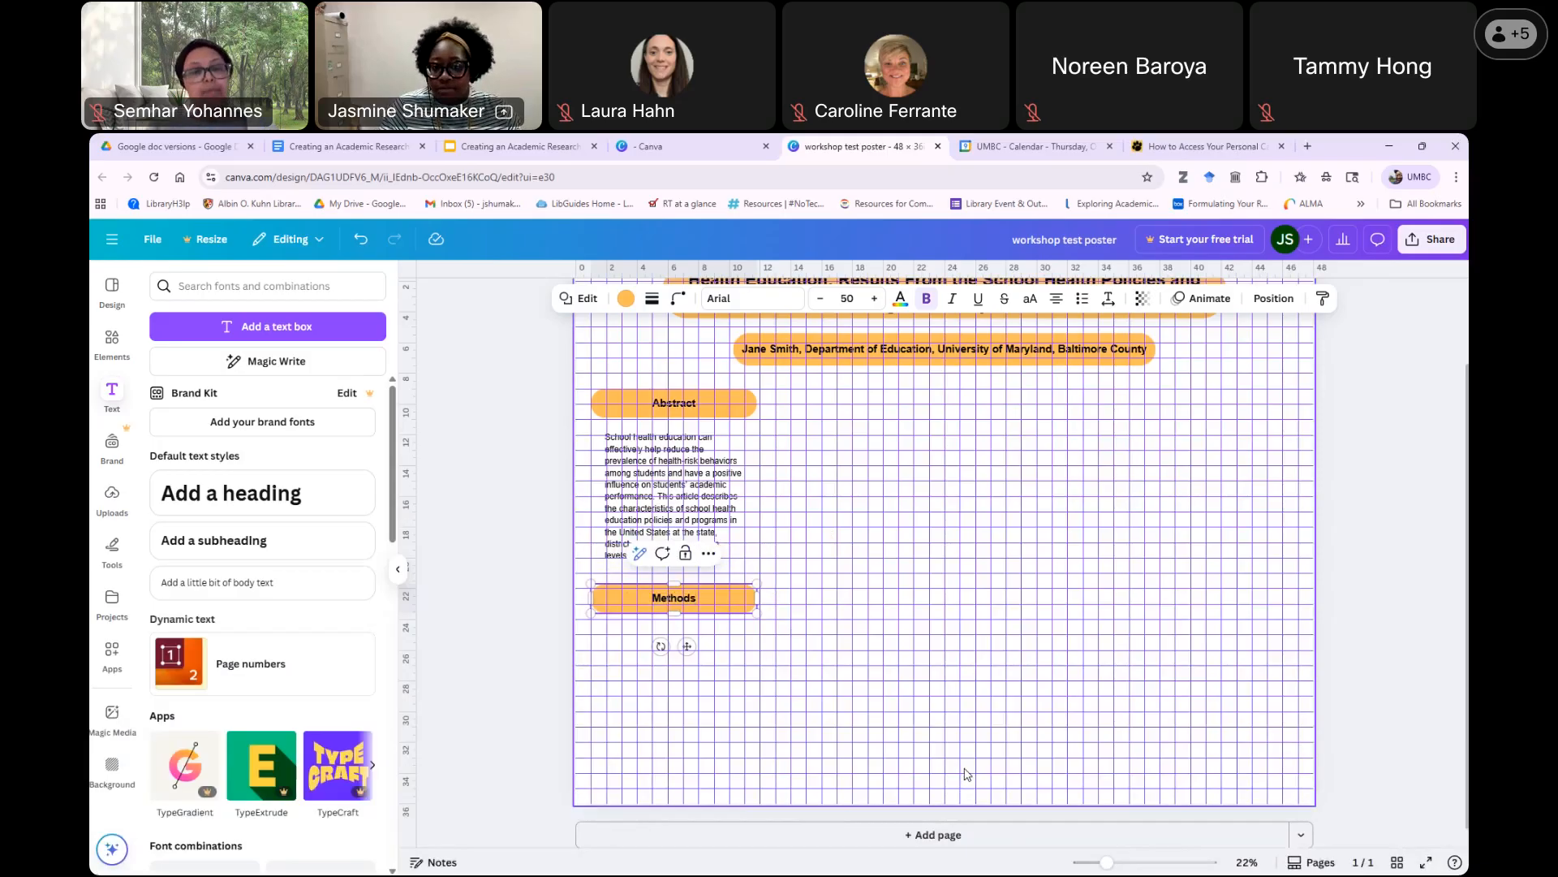
left_click(805, 714)
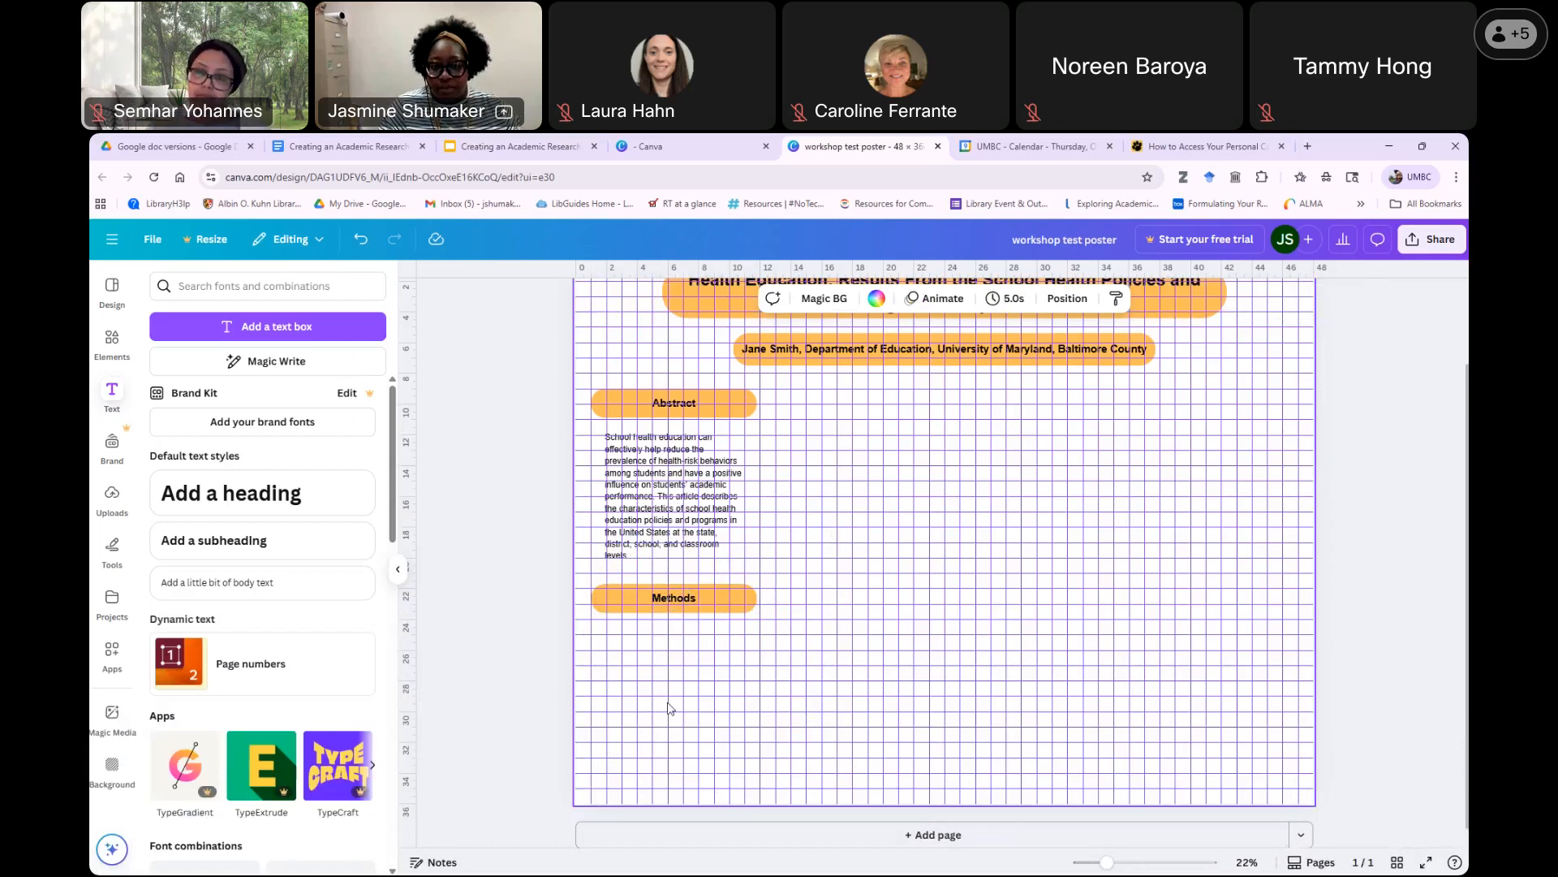
Copy the methods paragraph, without its label, from the Google Docs content document and return to the Canva poster.
left_click(347, 147)
left_click_drag(469, 541, 888, 641)
key("ctrl+c")
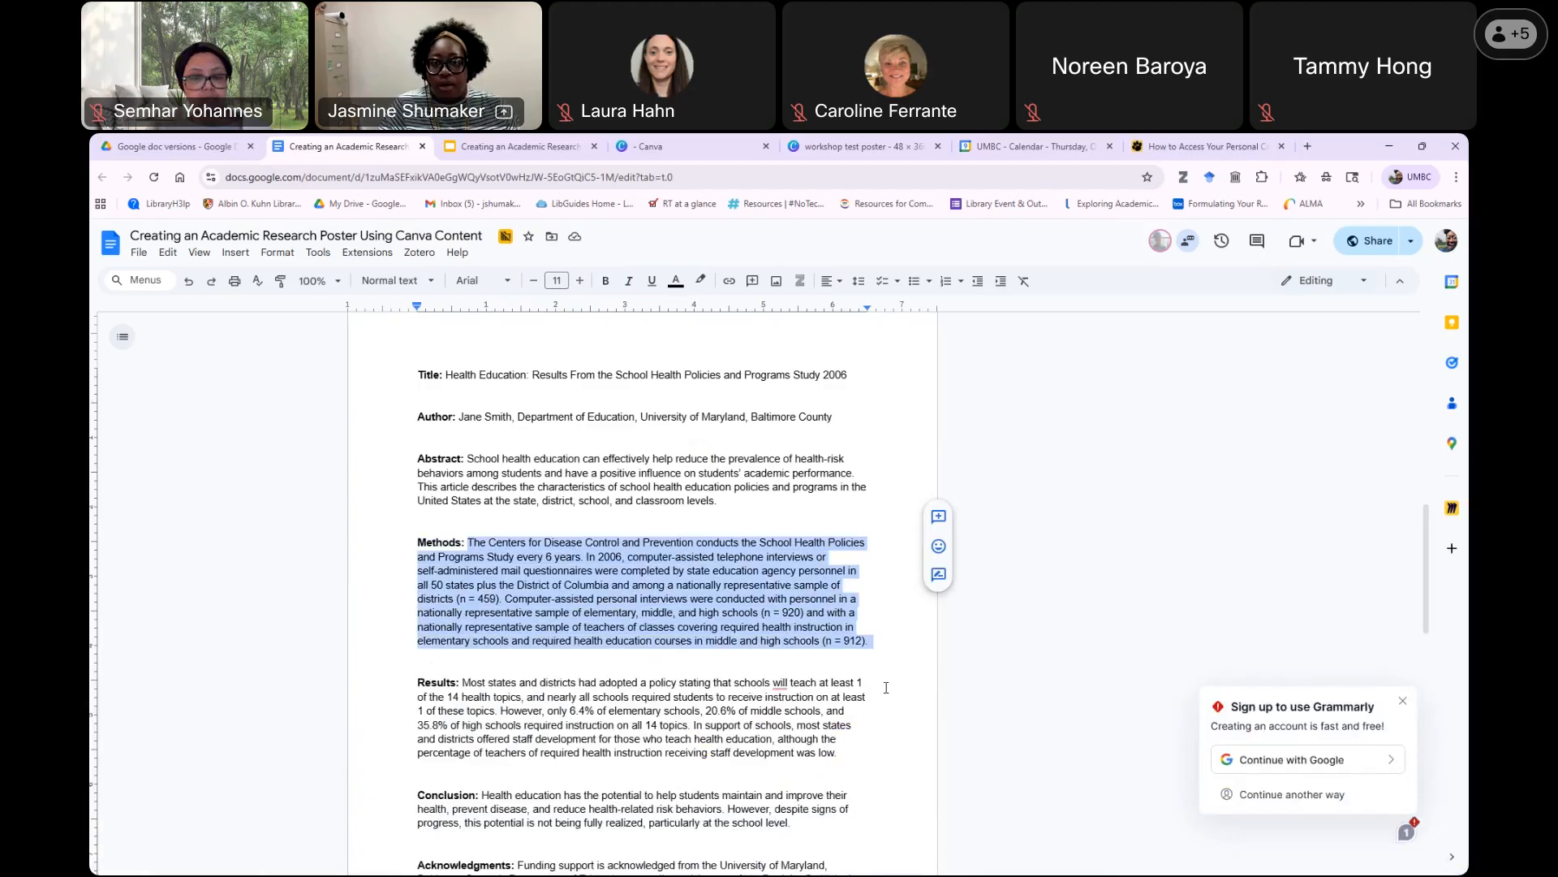
left_click(849, 146)
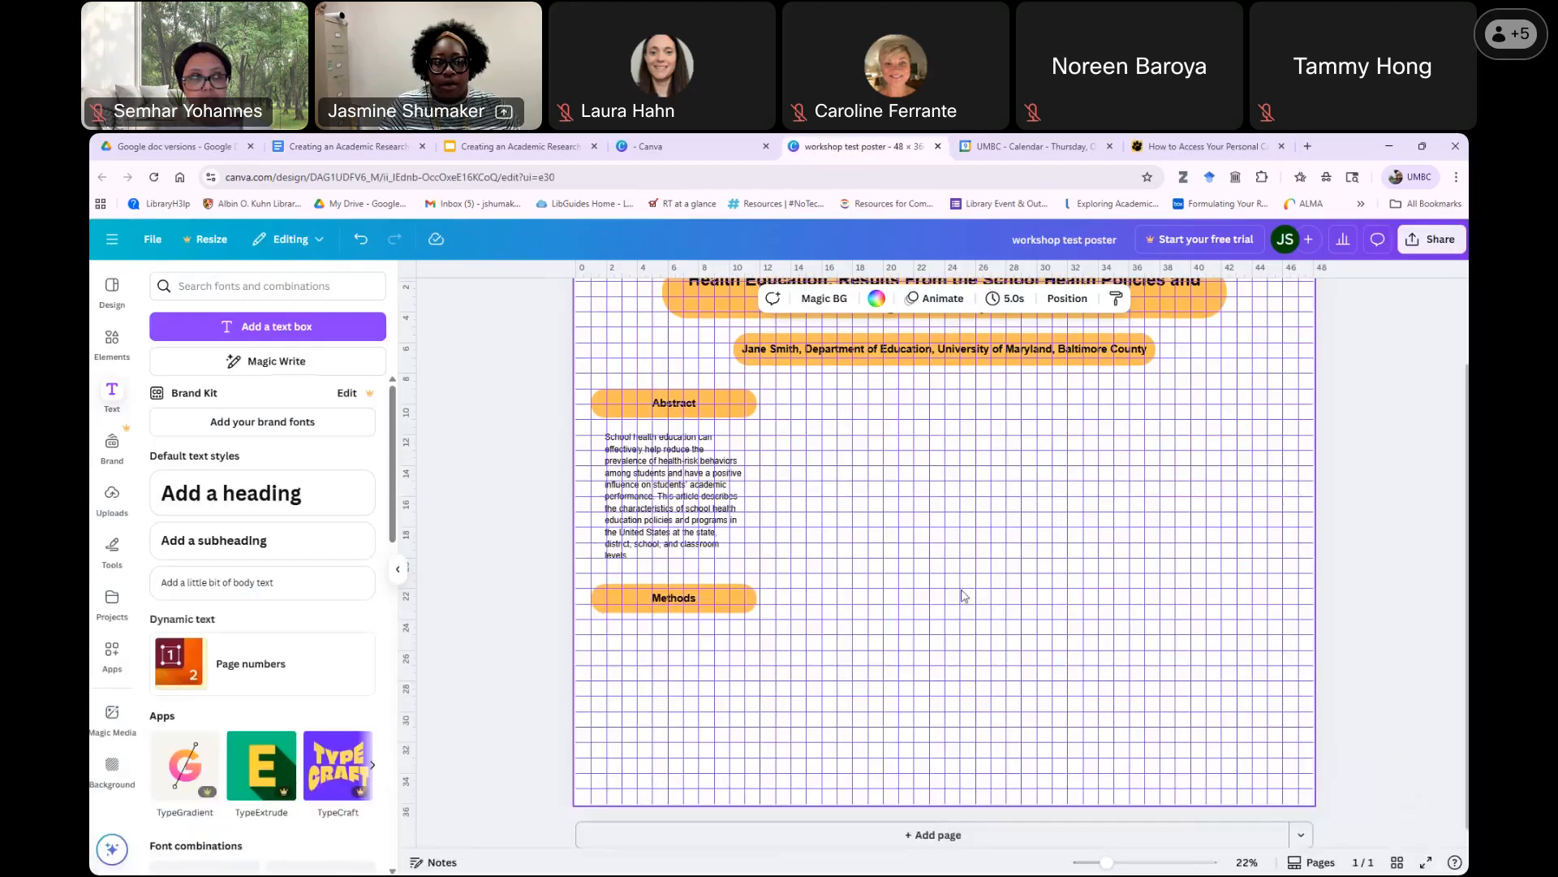
Add a new text box and place it just beneath the Methods heading.
left_click(260, 326)
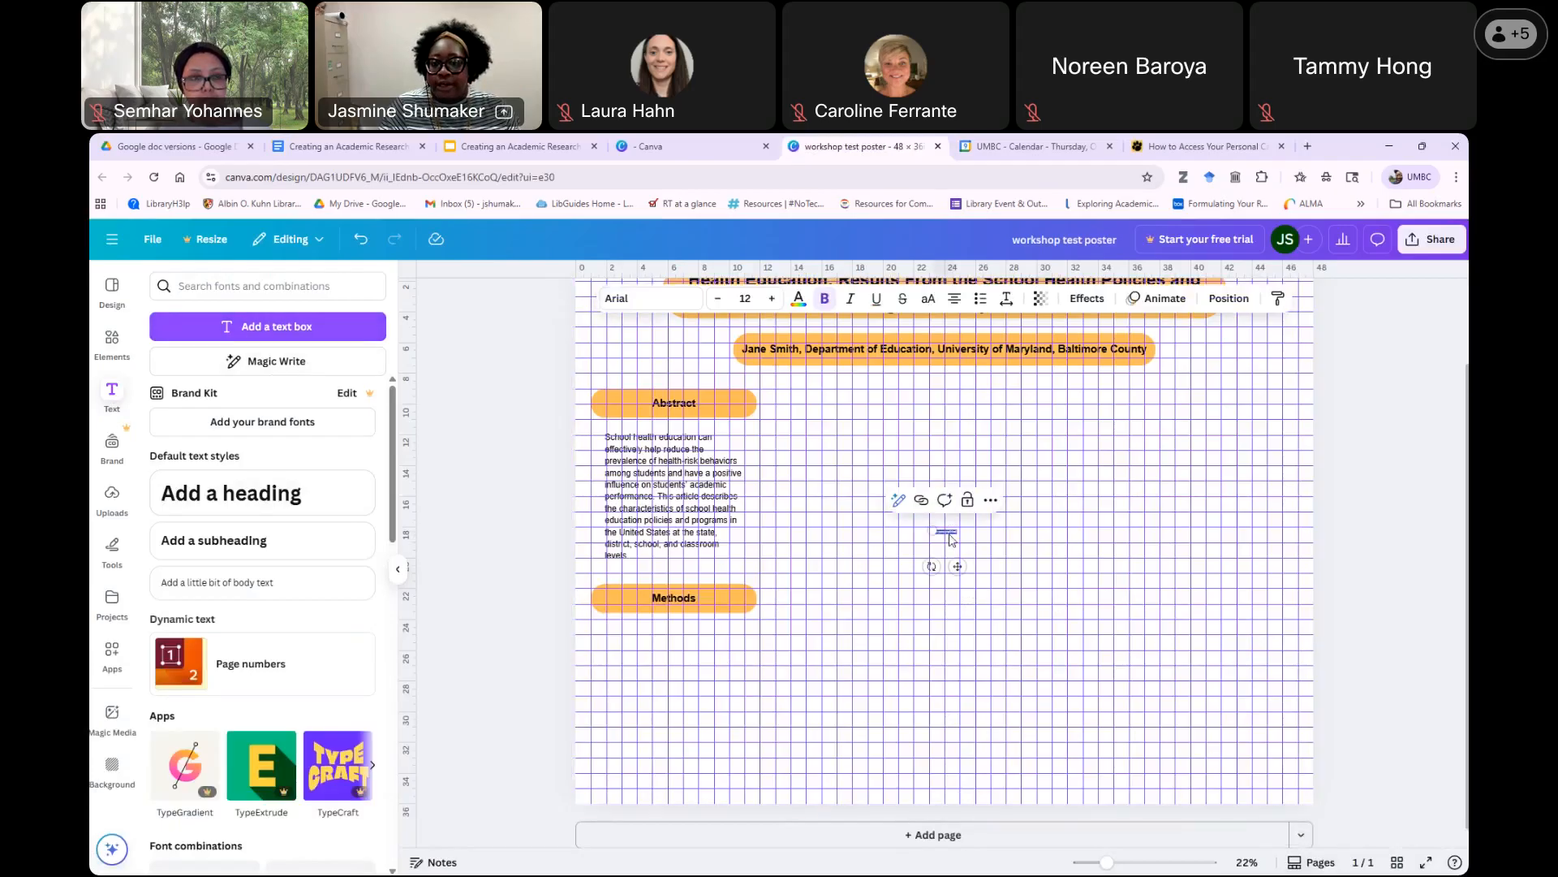
left_click_drag(961, 569, 784, 692)
left_click_drag(688, 692, 682, 686)
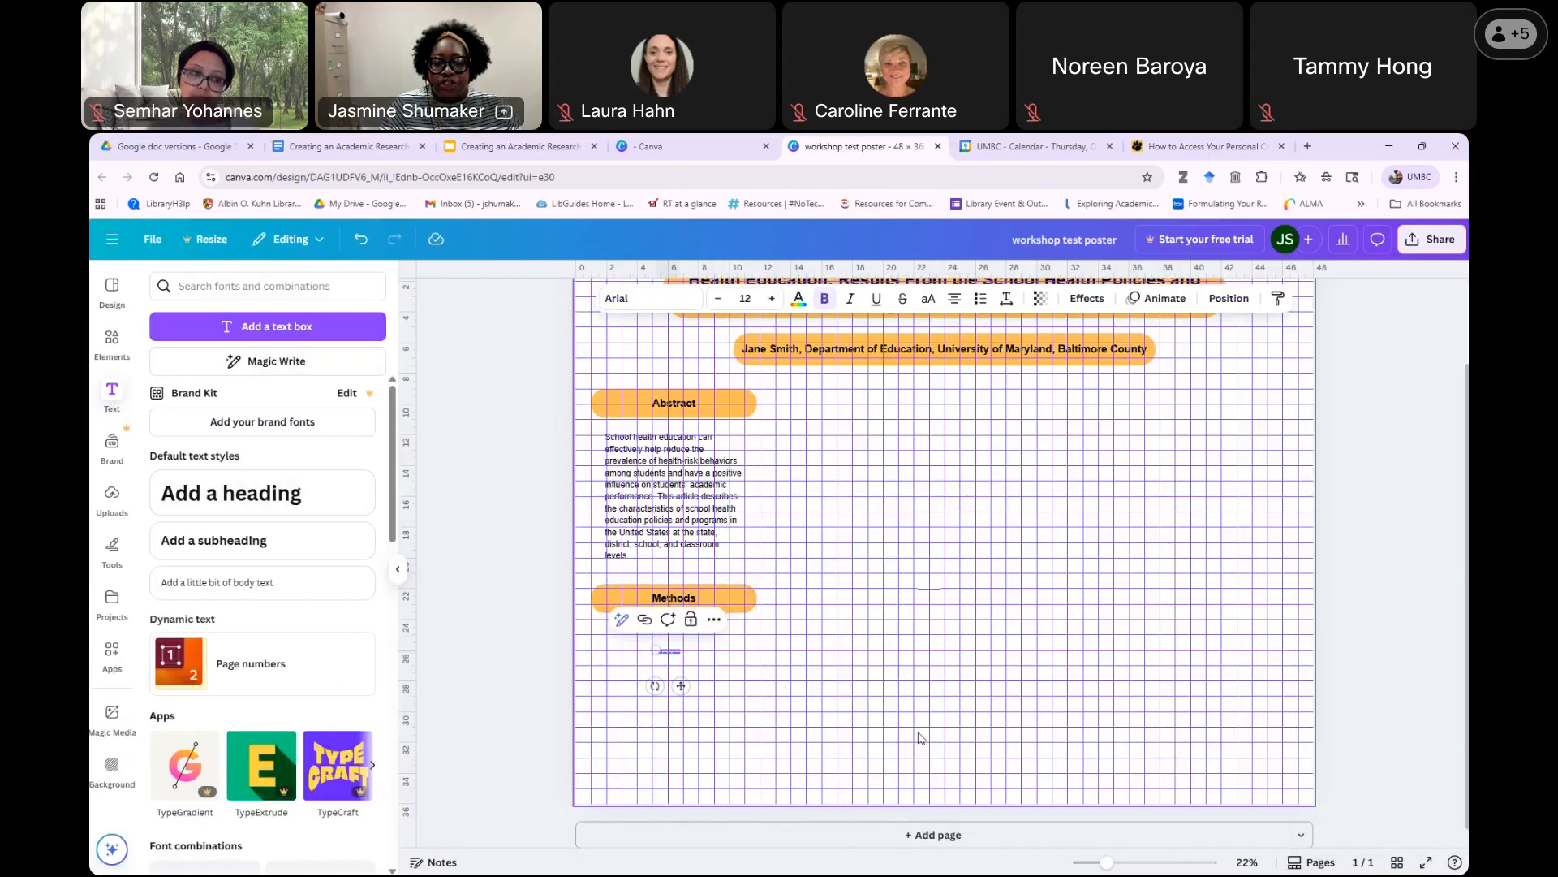
Set the text box under the Methods heading to font size 40 and remove its bold formatting.
left_click(745, 300)
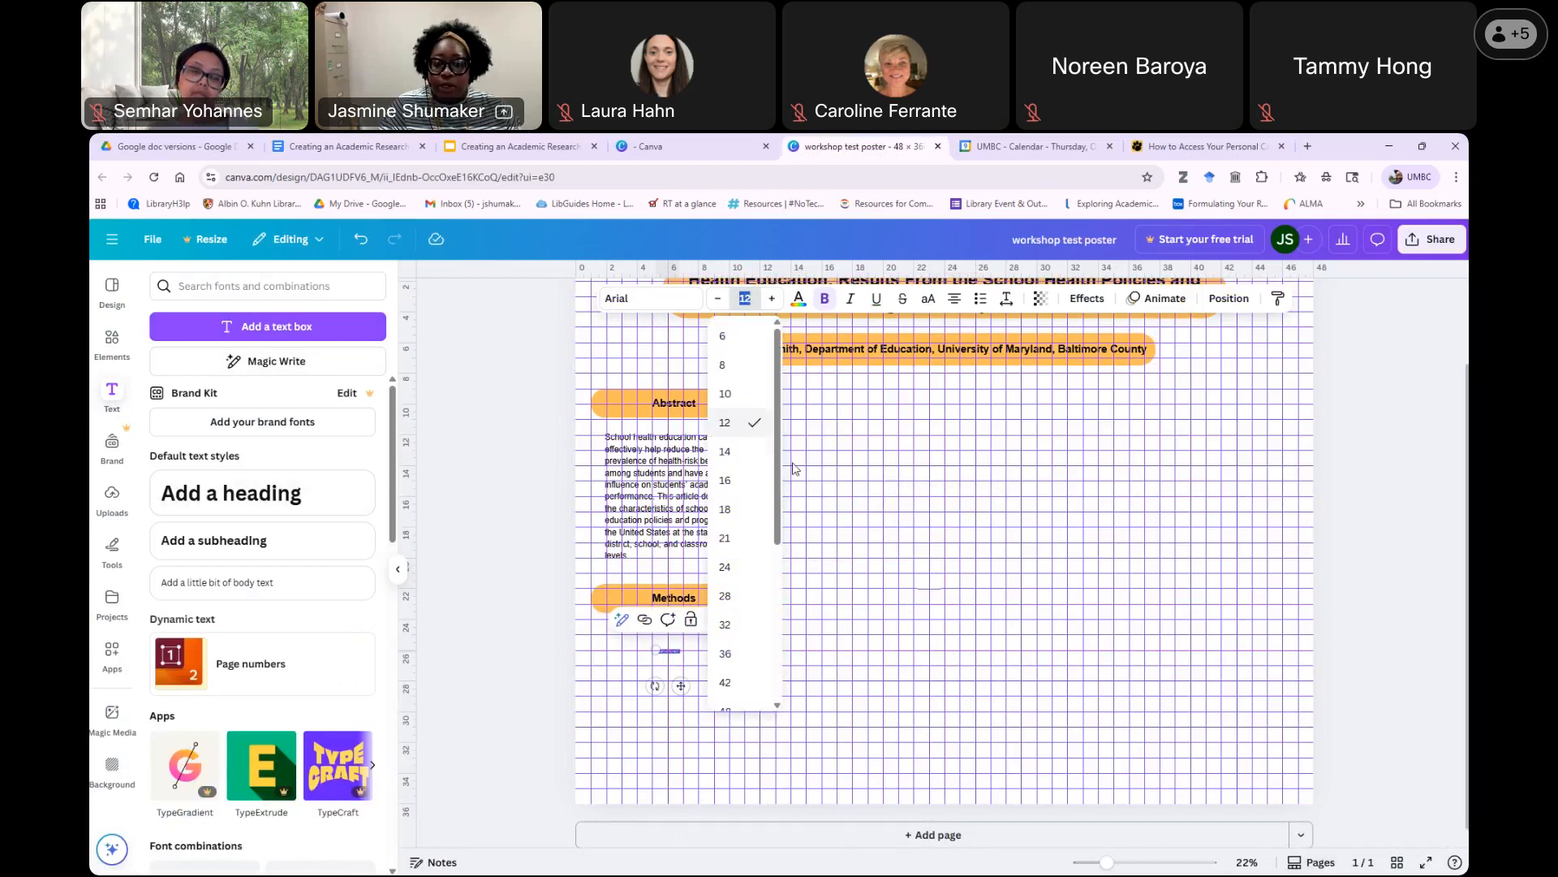
type("4")
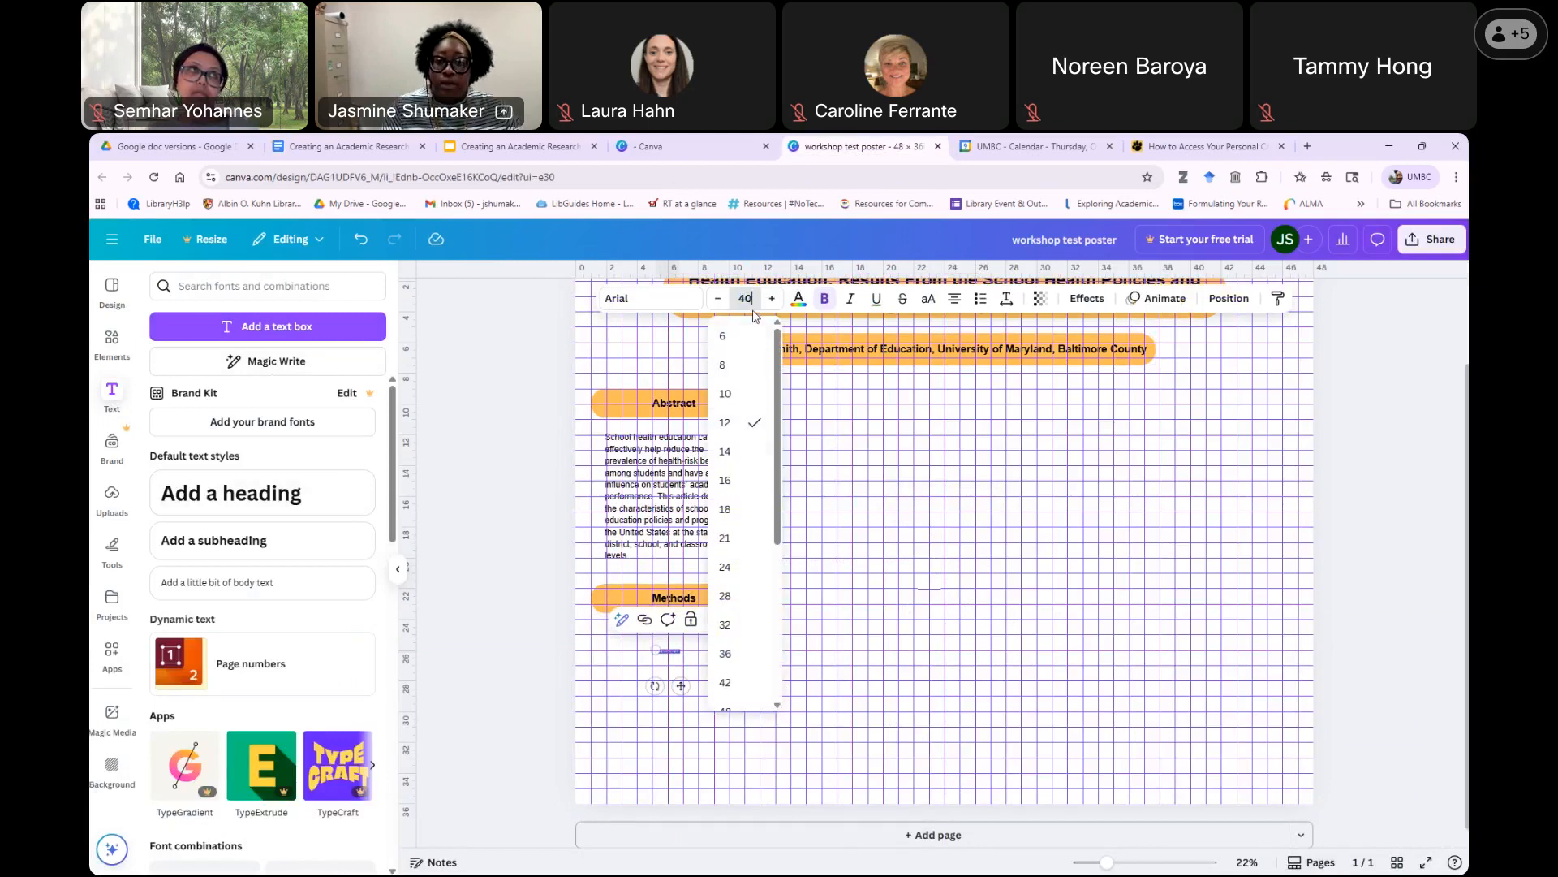
type("0")
key("Return")
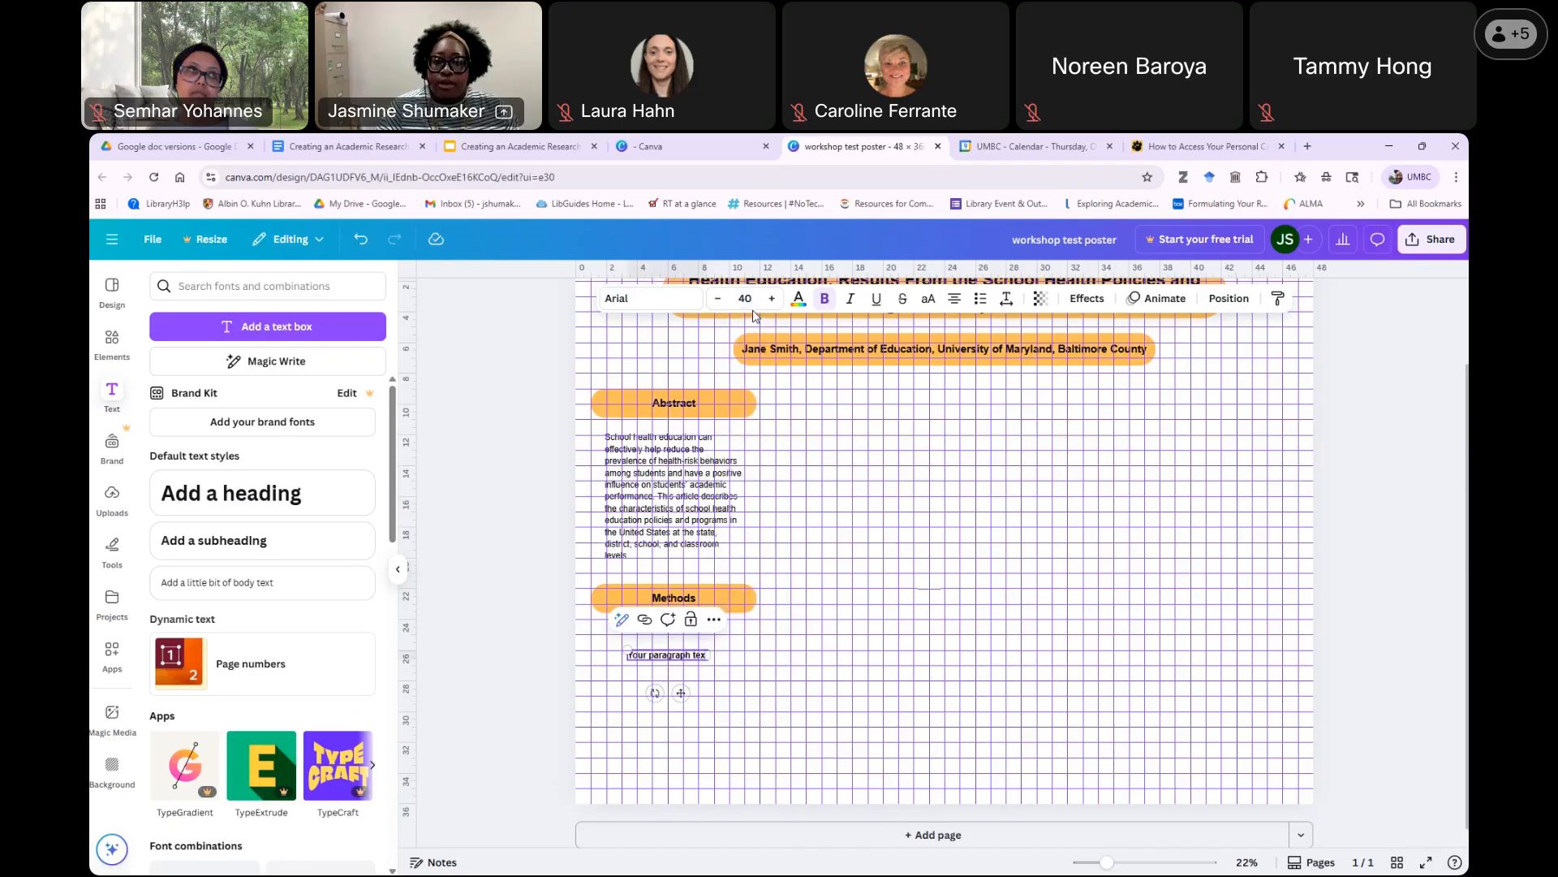
left_click(826, 300)
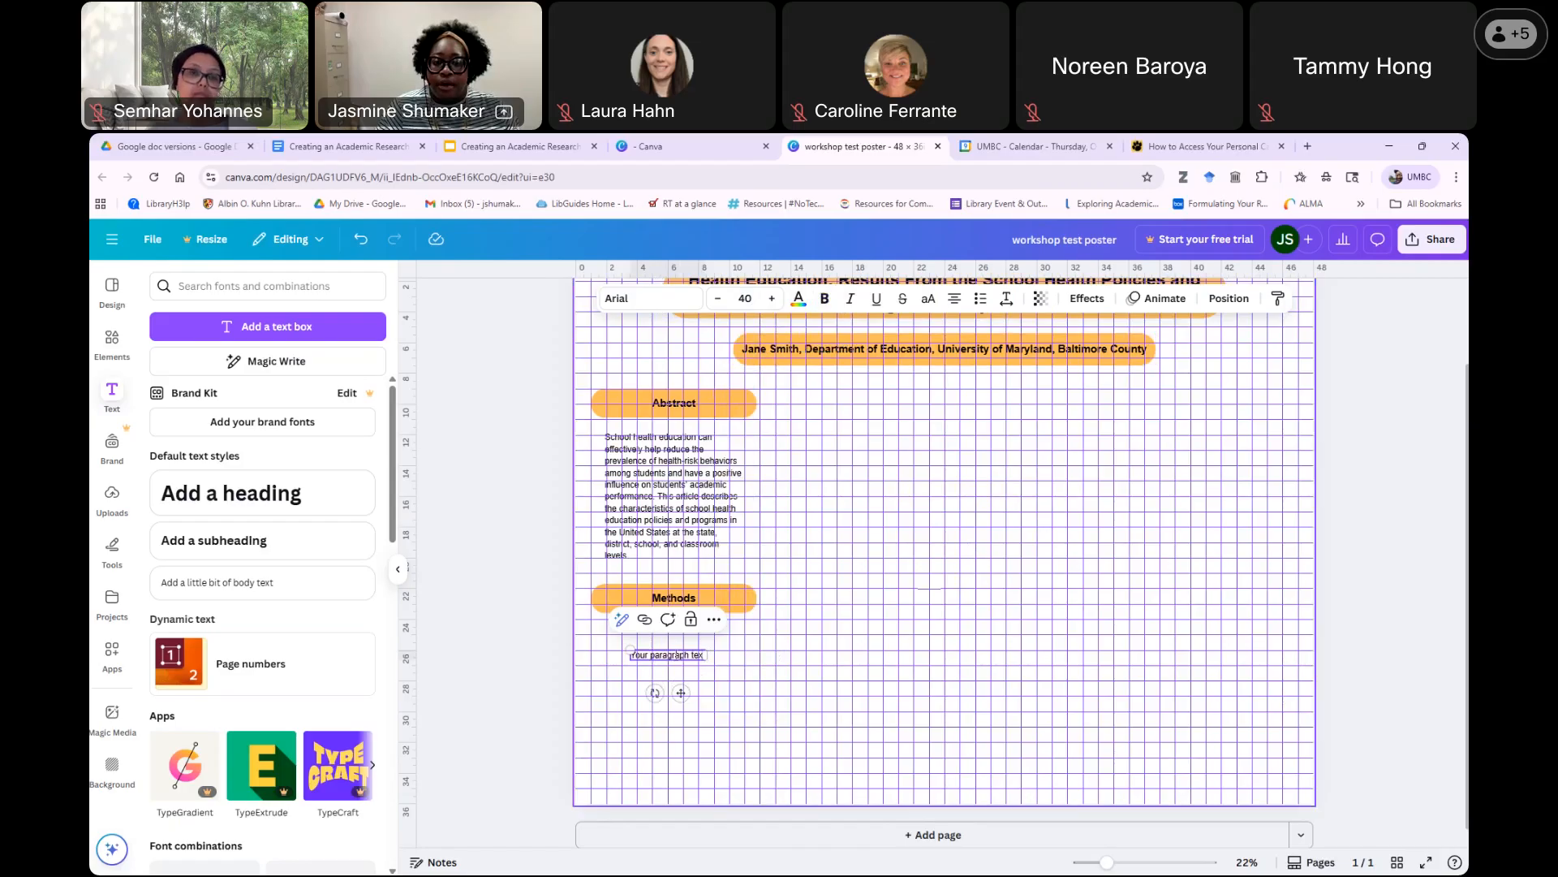
Replace the placeholder text beneath the Methods heading with the copied methods paragraph.
double_click(677, 652)
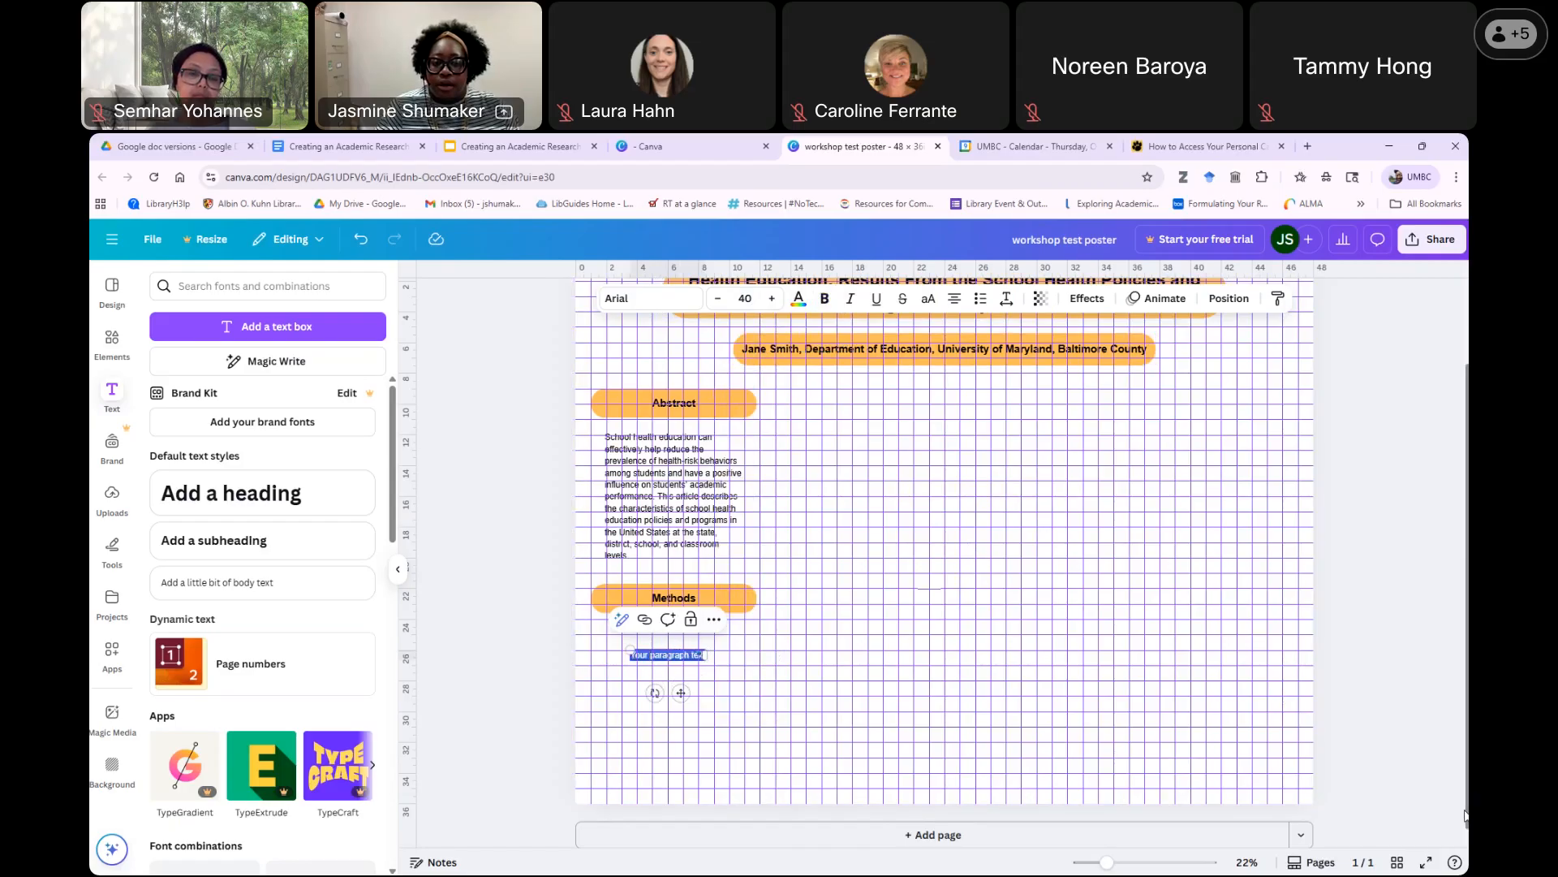
key("ctrl+v")
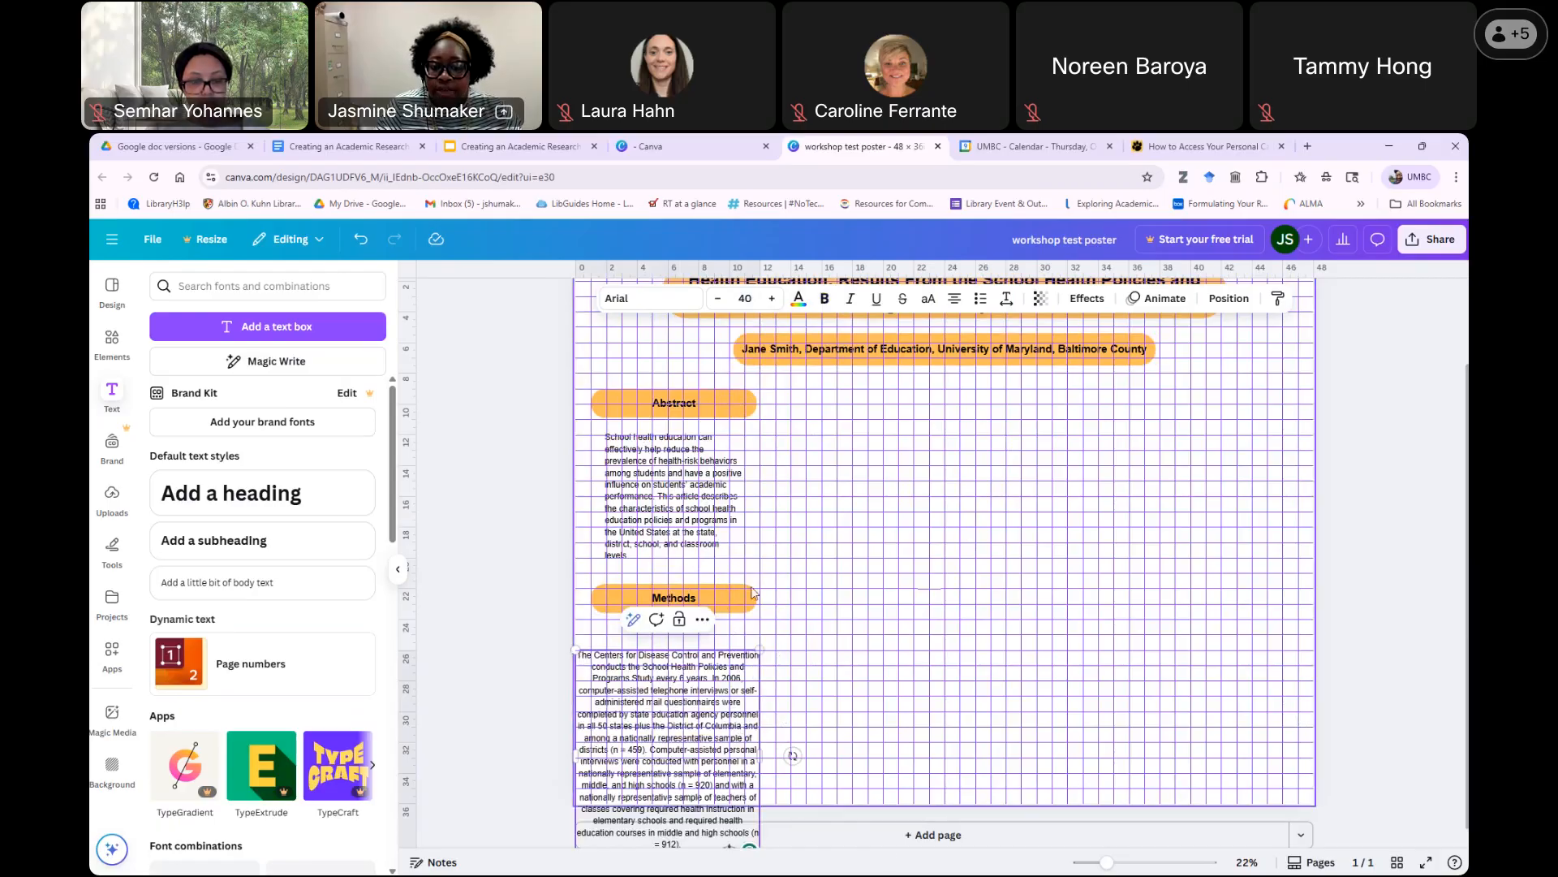
scroll(862, 531, "up", 1)
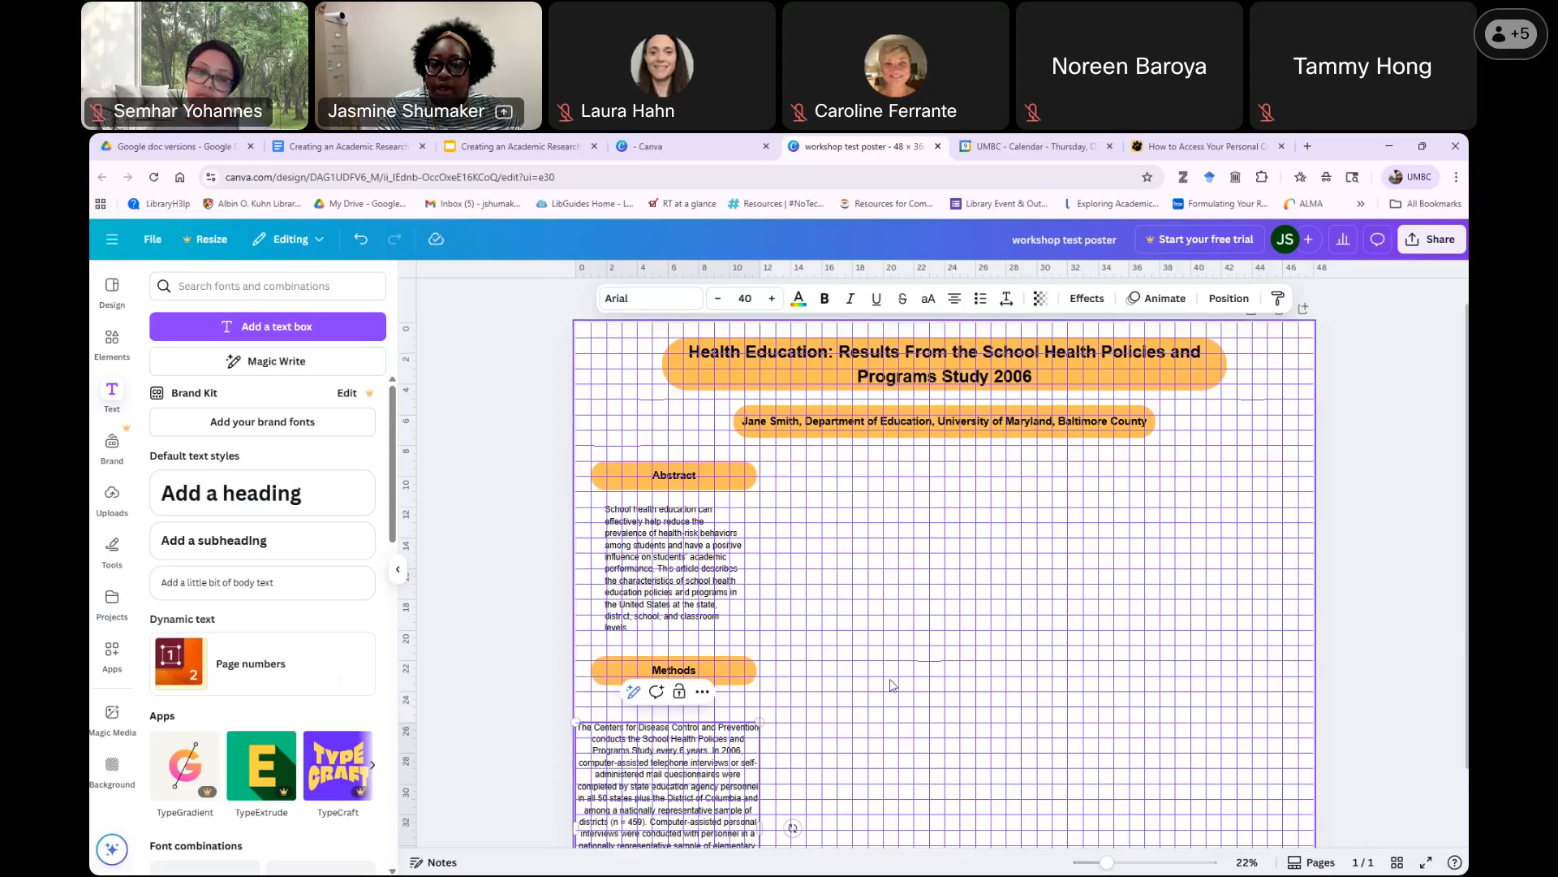
scroll(1065, 595, "down", 1)
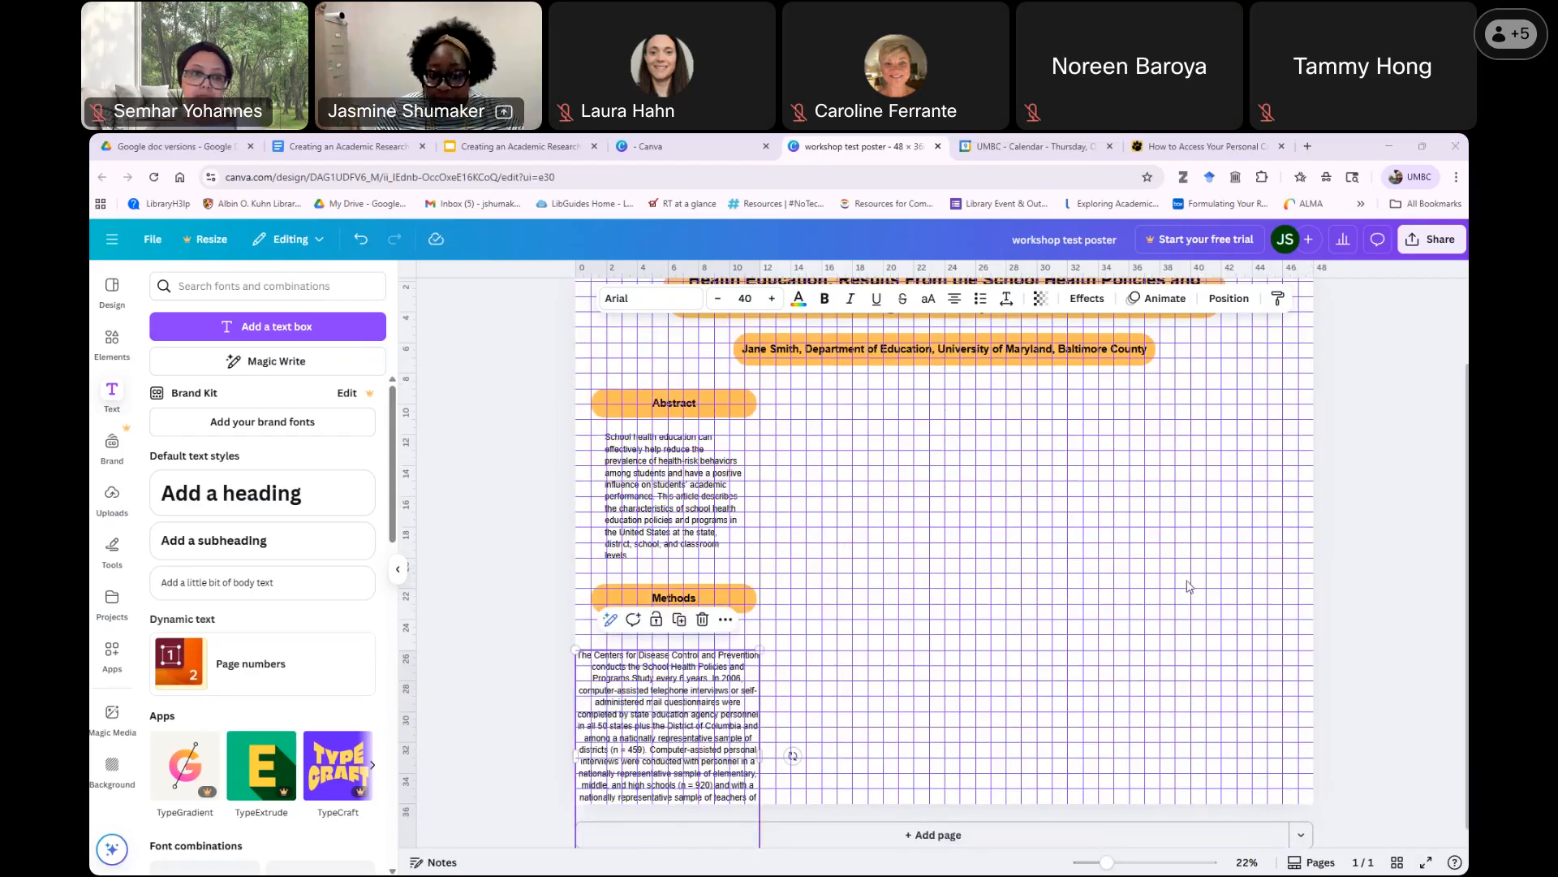
Left-align the methods paragraph and set its text box to about 16 in wide.
left_click(581, 662)
left_click_drag(582, 655, 785, 860)
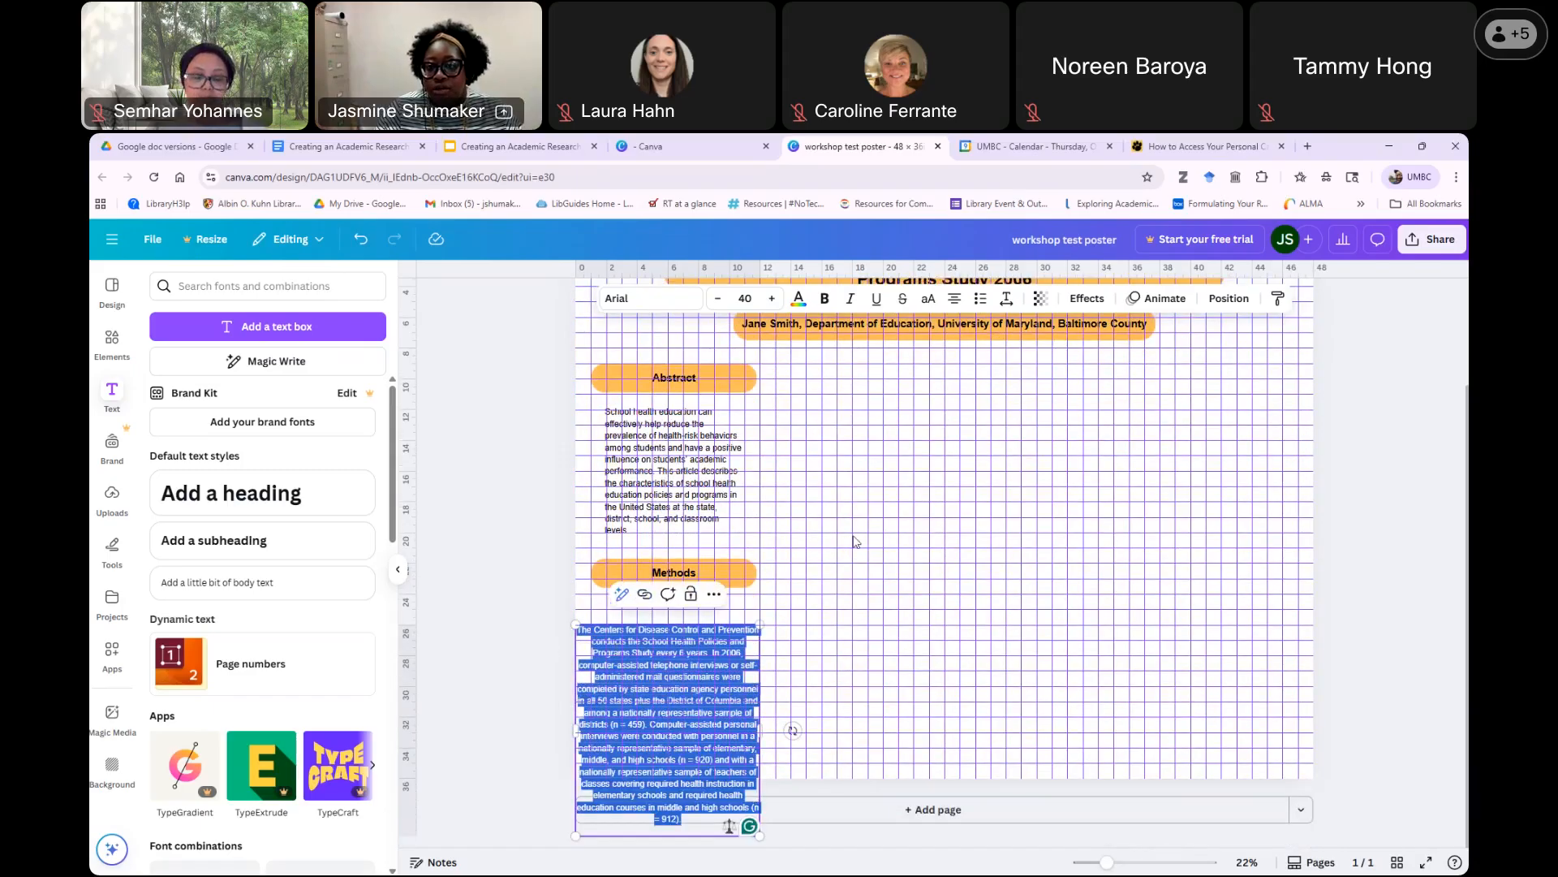
left_click(955, 299)
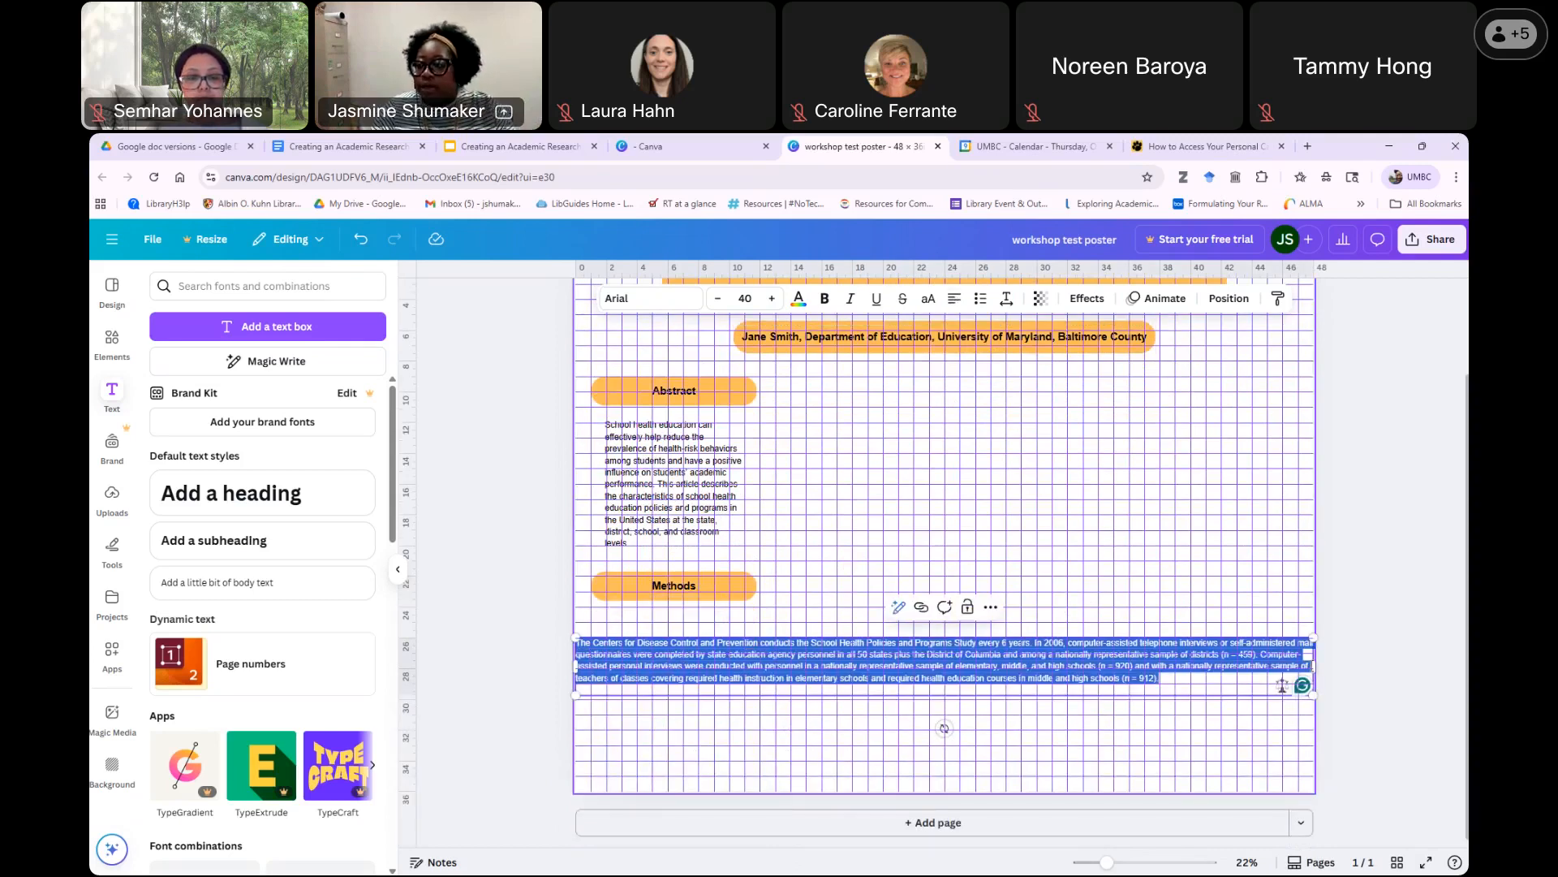
left_click_drag(1317, 665, 759, 557)
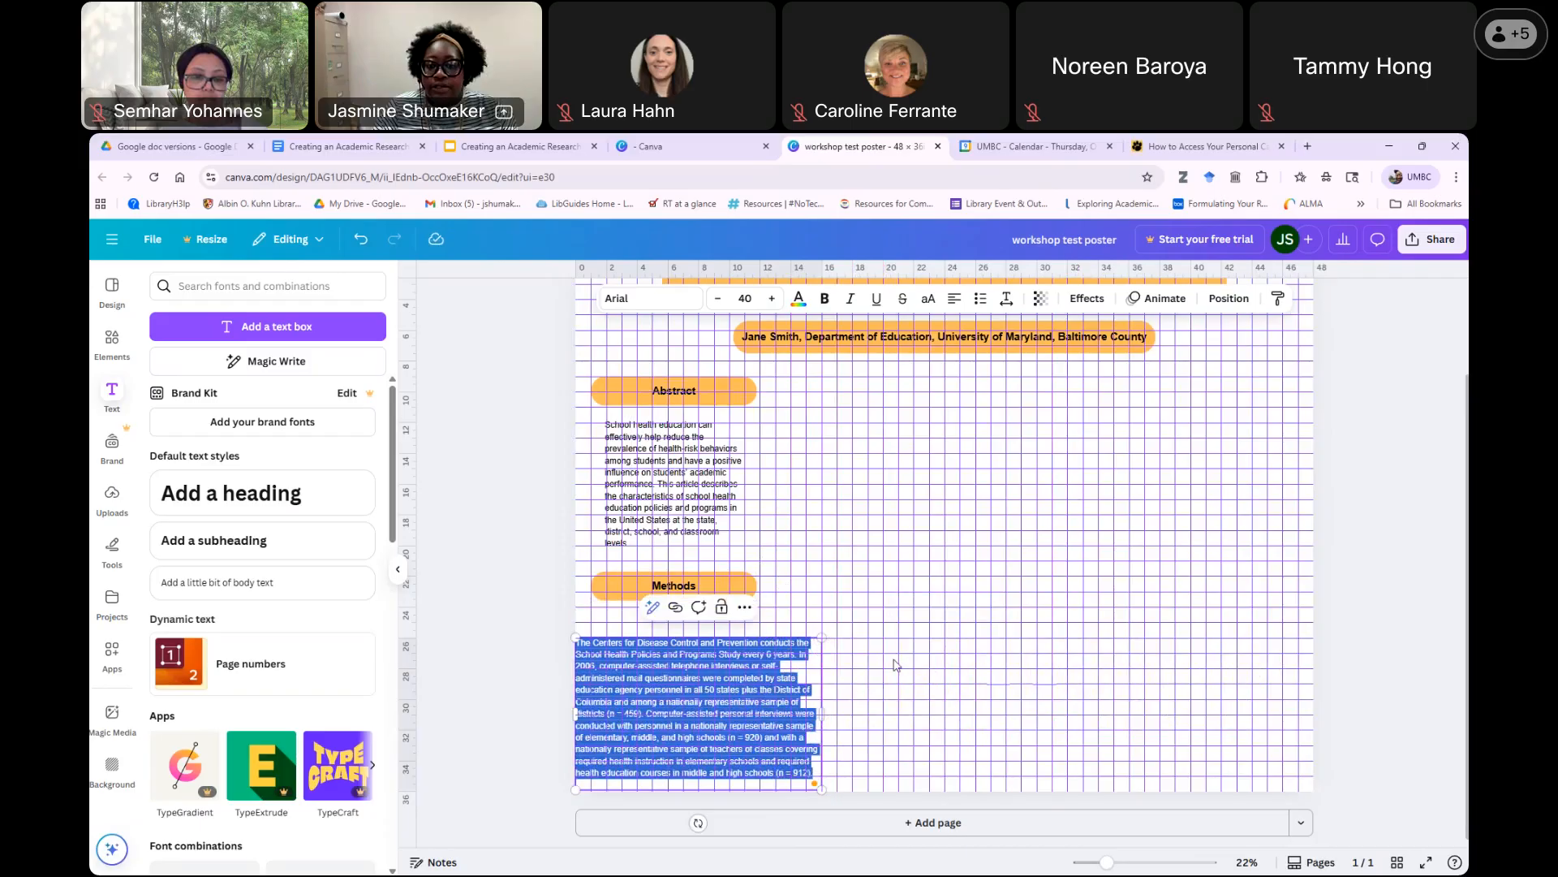
Move the methods paragraph closer to the Methods heading and line up its left edge with the heading box.
left_click(896, 665)
left_click_drag(619, 649, 628, 649)
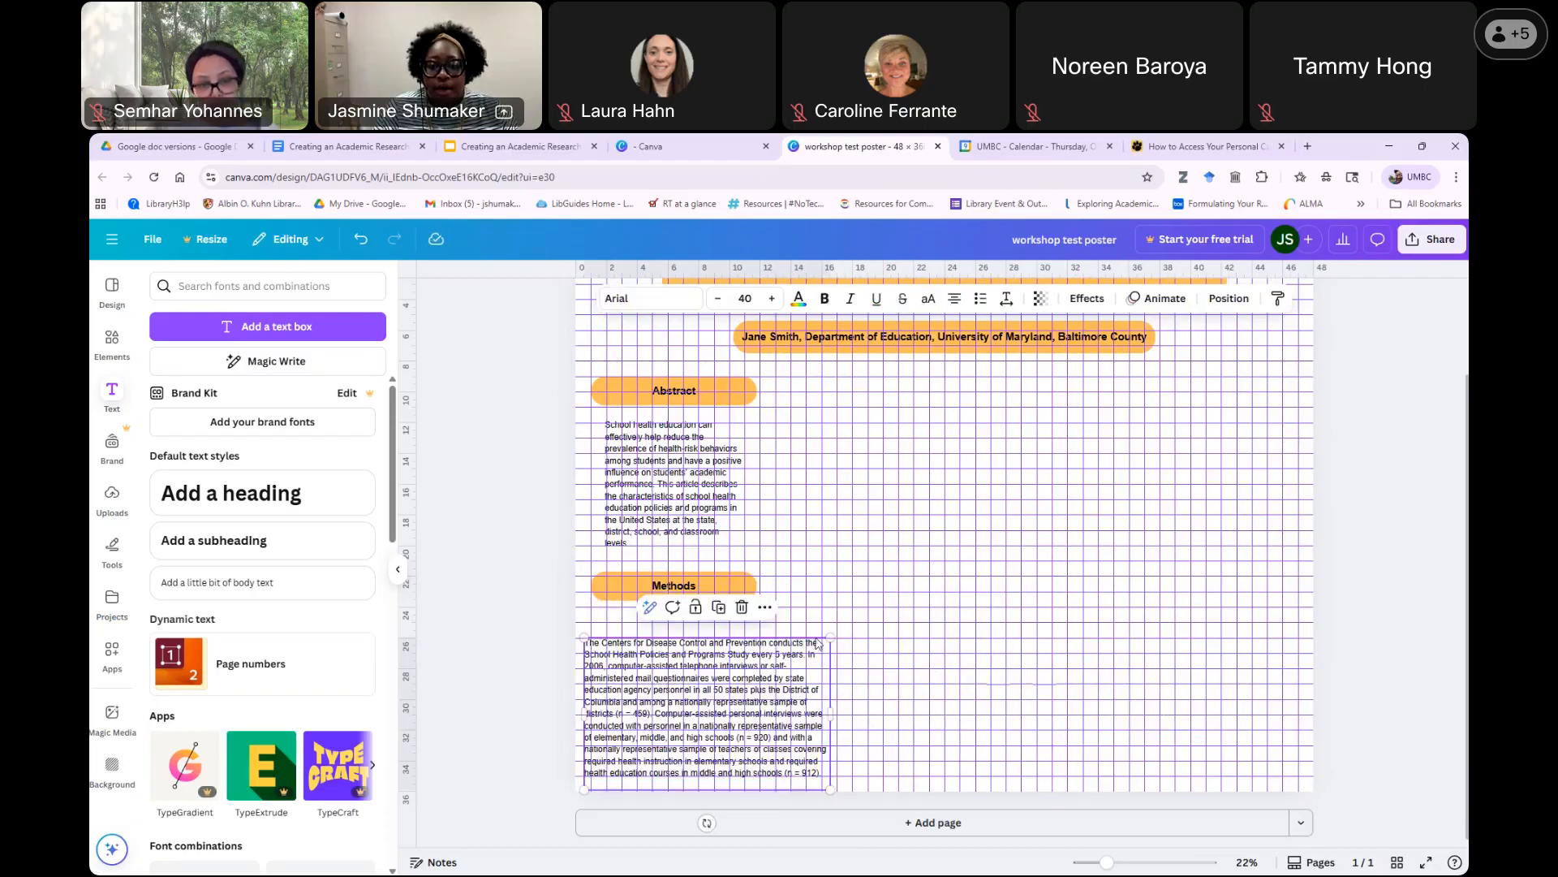
left_click(832, 655)
left_click_drag(835, 654, 834, 635)
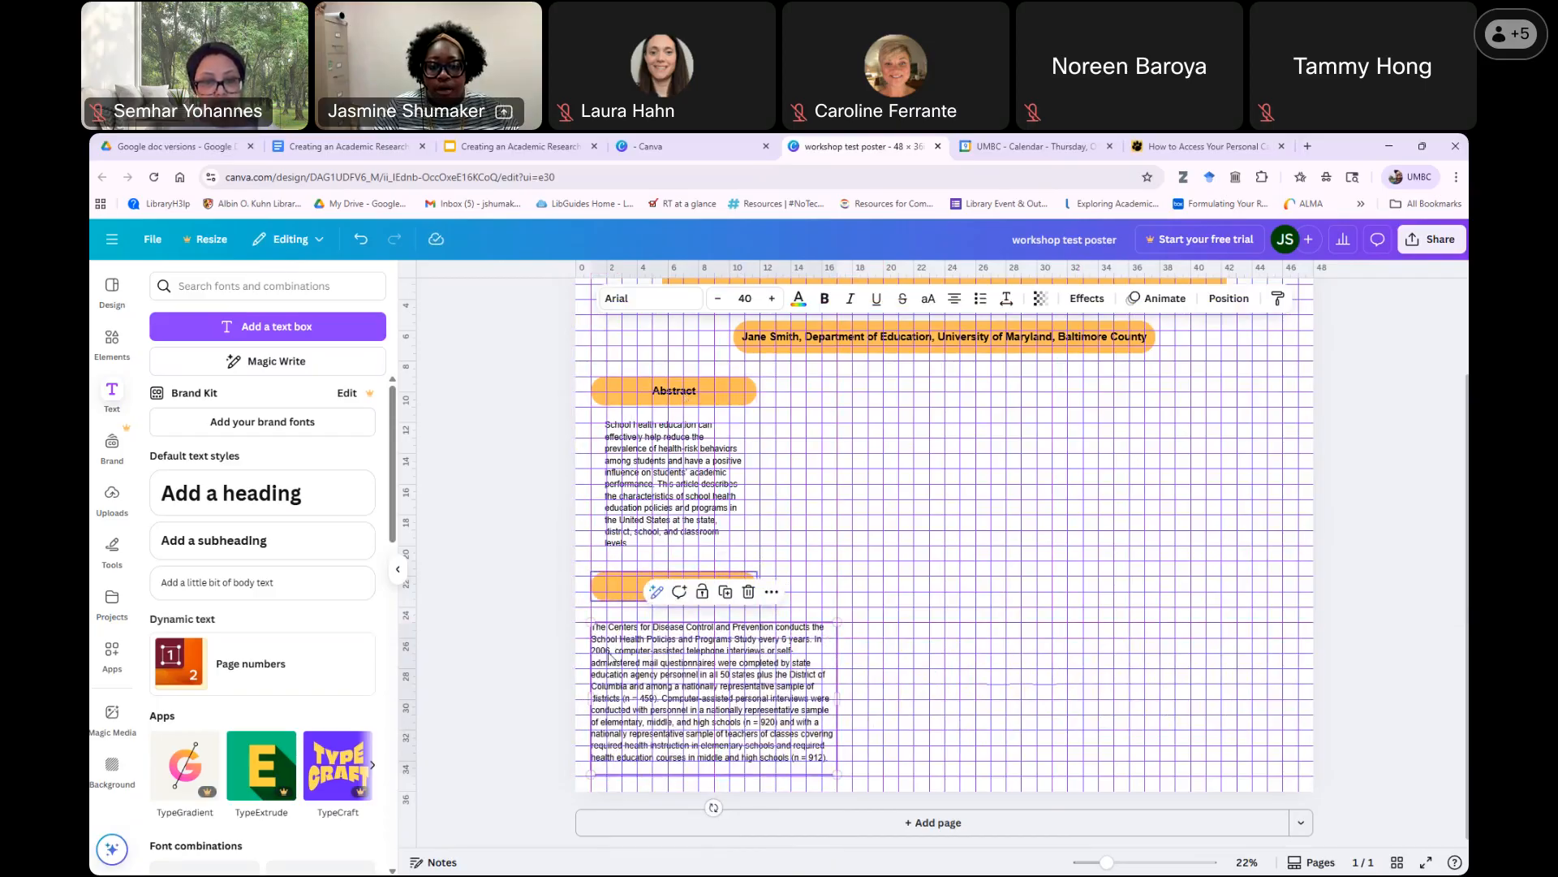
Shift both headings and the abstract paragraph right, tighten the vertical gaps, and narrow the methods text box to about 14.5 in.
left_click_drag(623, 596, 643, 595)
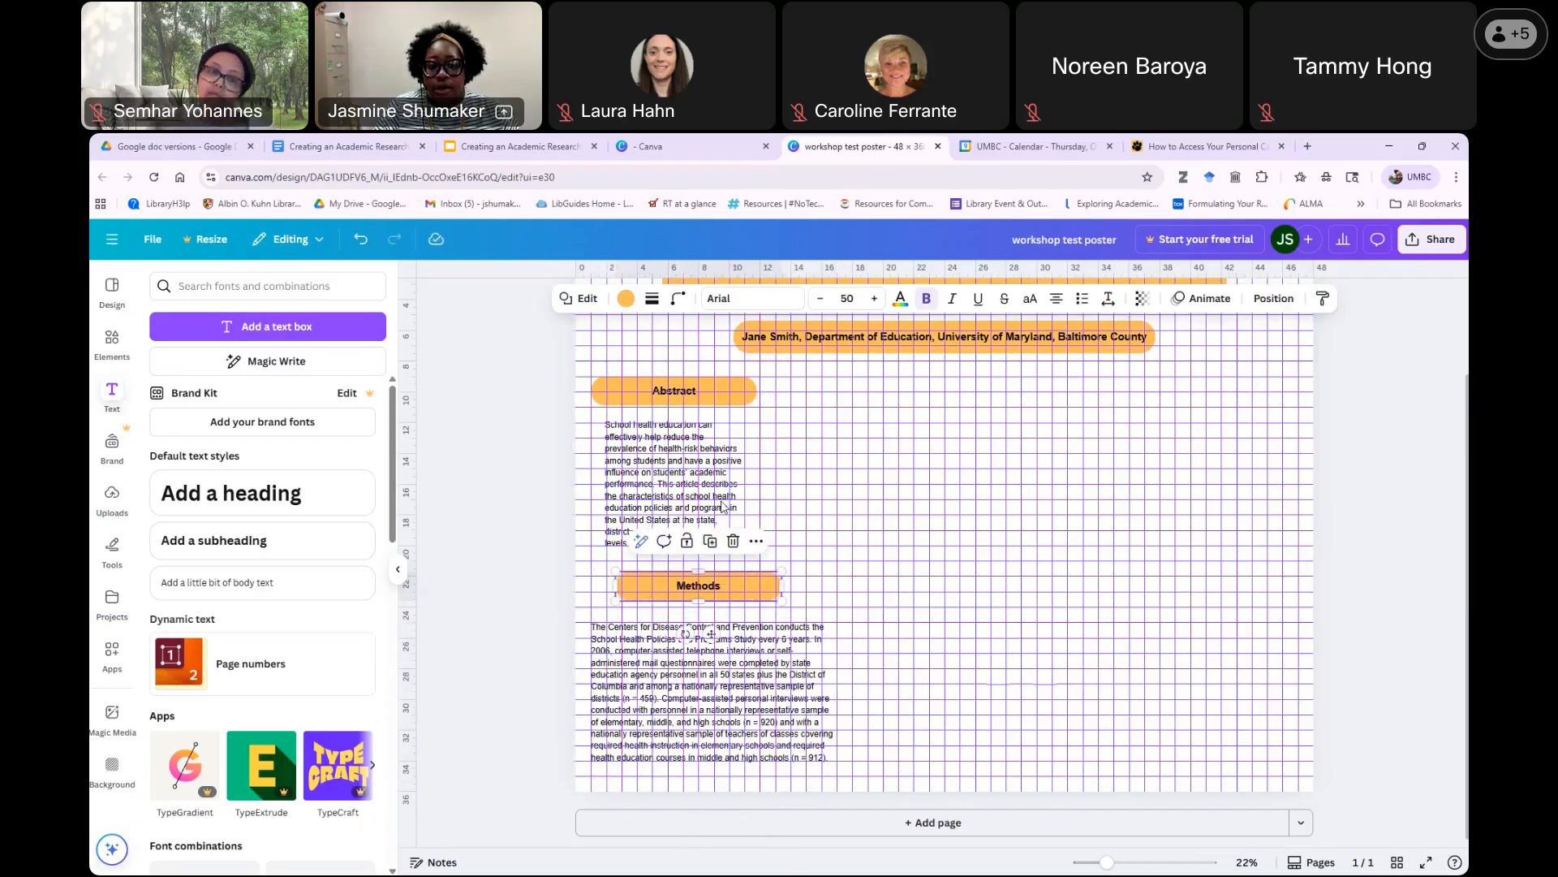
left_click_drag(724, 506, 742, 499)
left_click_drag(620, 392, 645, 424)
left_click_drag(732, 585, 730, 560)
mouse_move(800, 666)
left_mouse_down()
mouse_move(802, 650)
mouse_move(830, 684)
mouse_move(774, 666)
left_mouse_up()
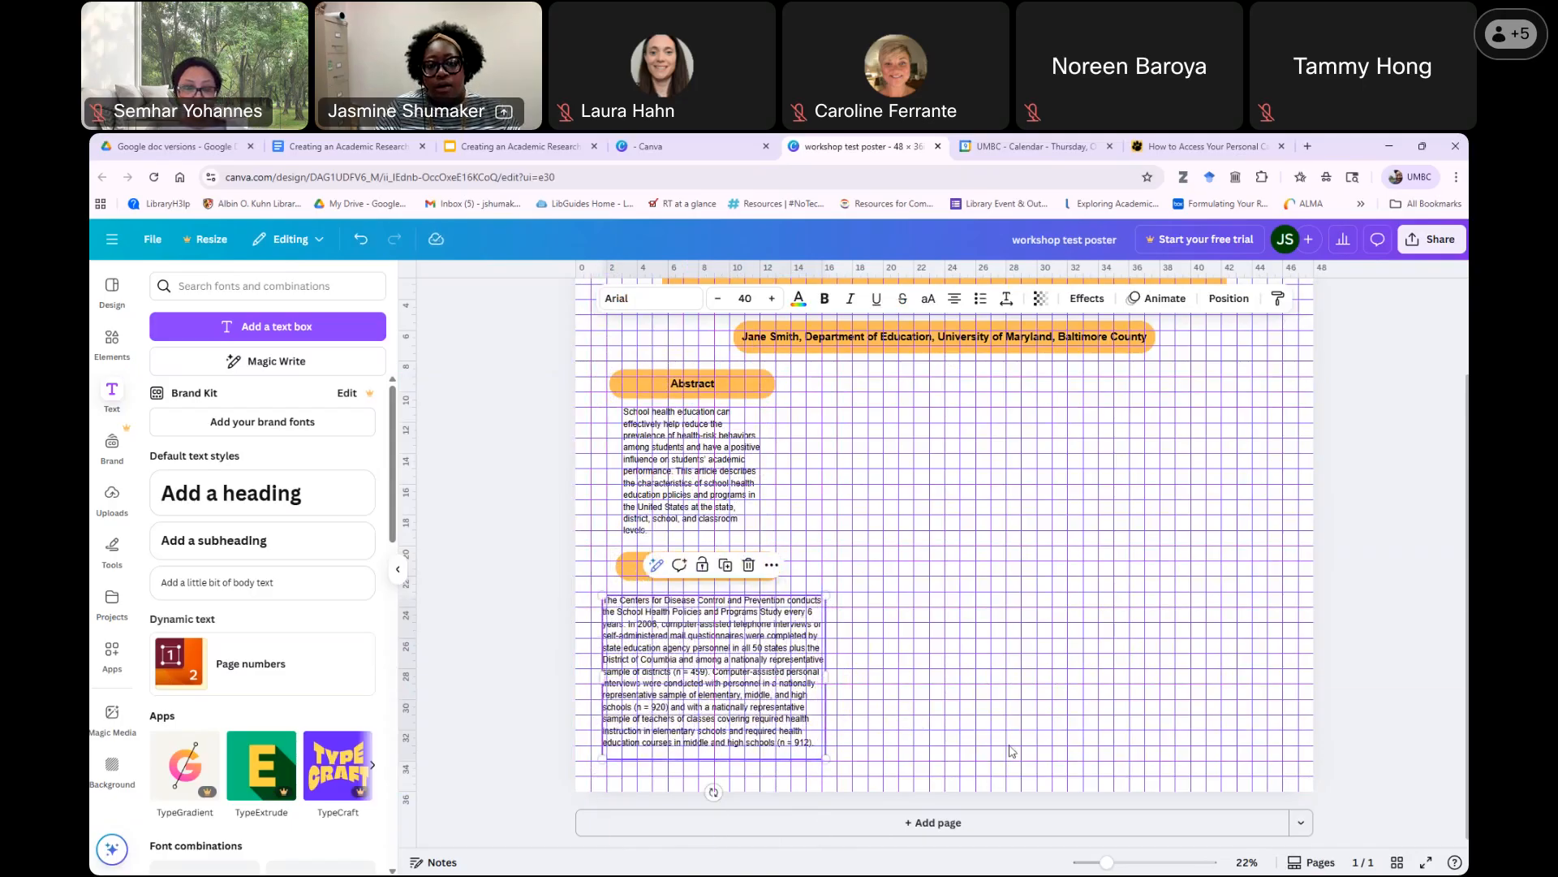
Deselect the methods paragraph and open the library of uploaded images.
left_click(1009, 747)
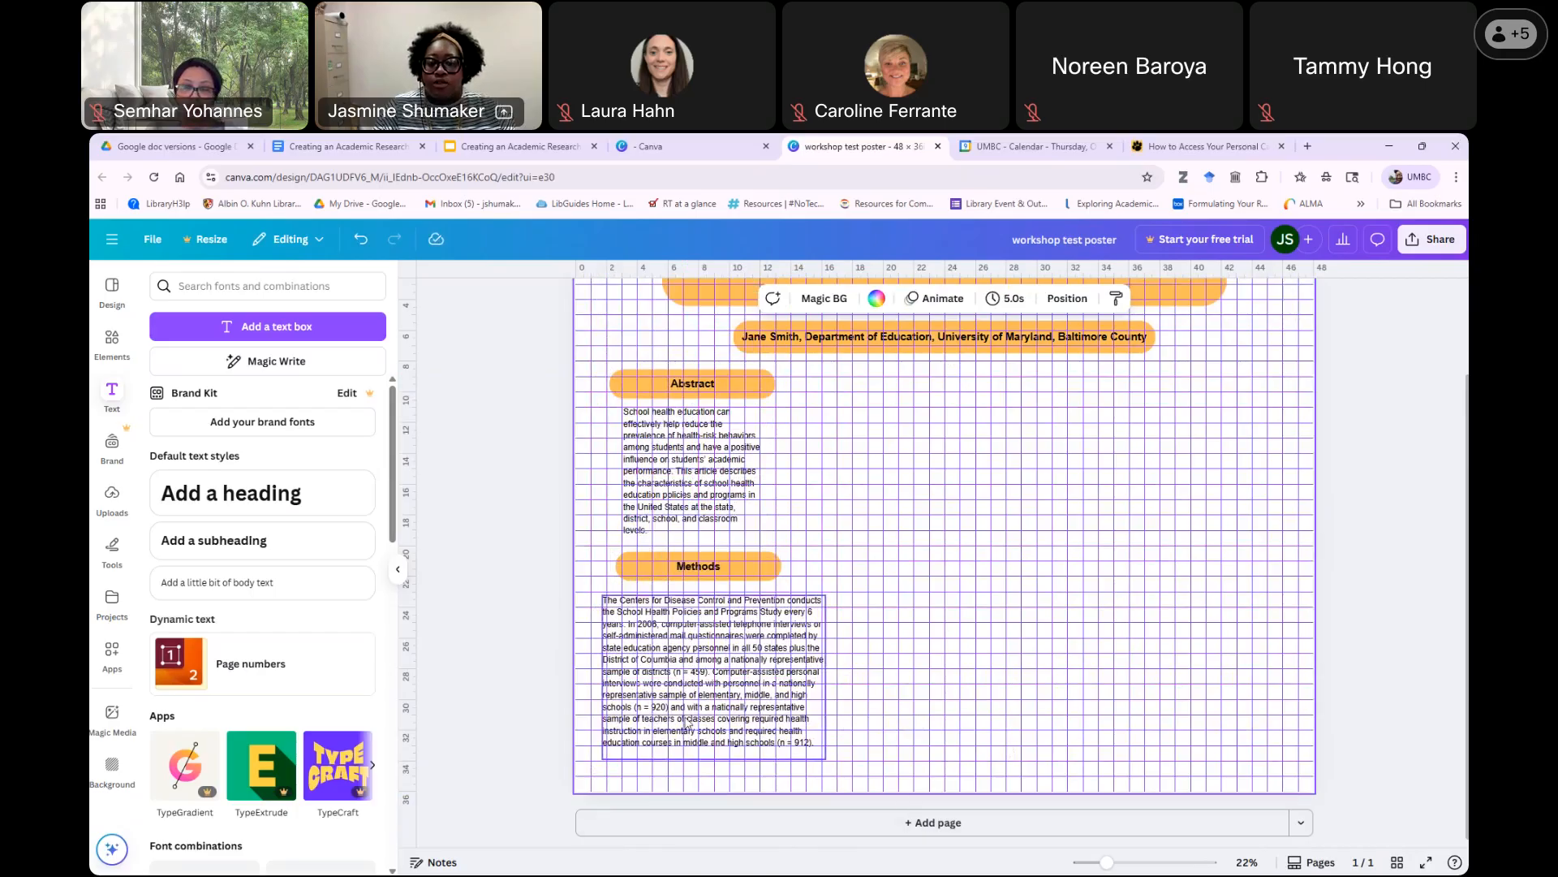
scroll(739, 497, "up", 2)
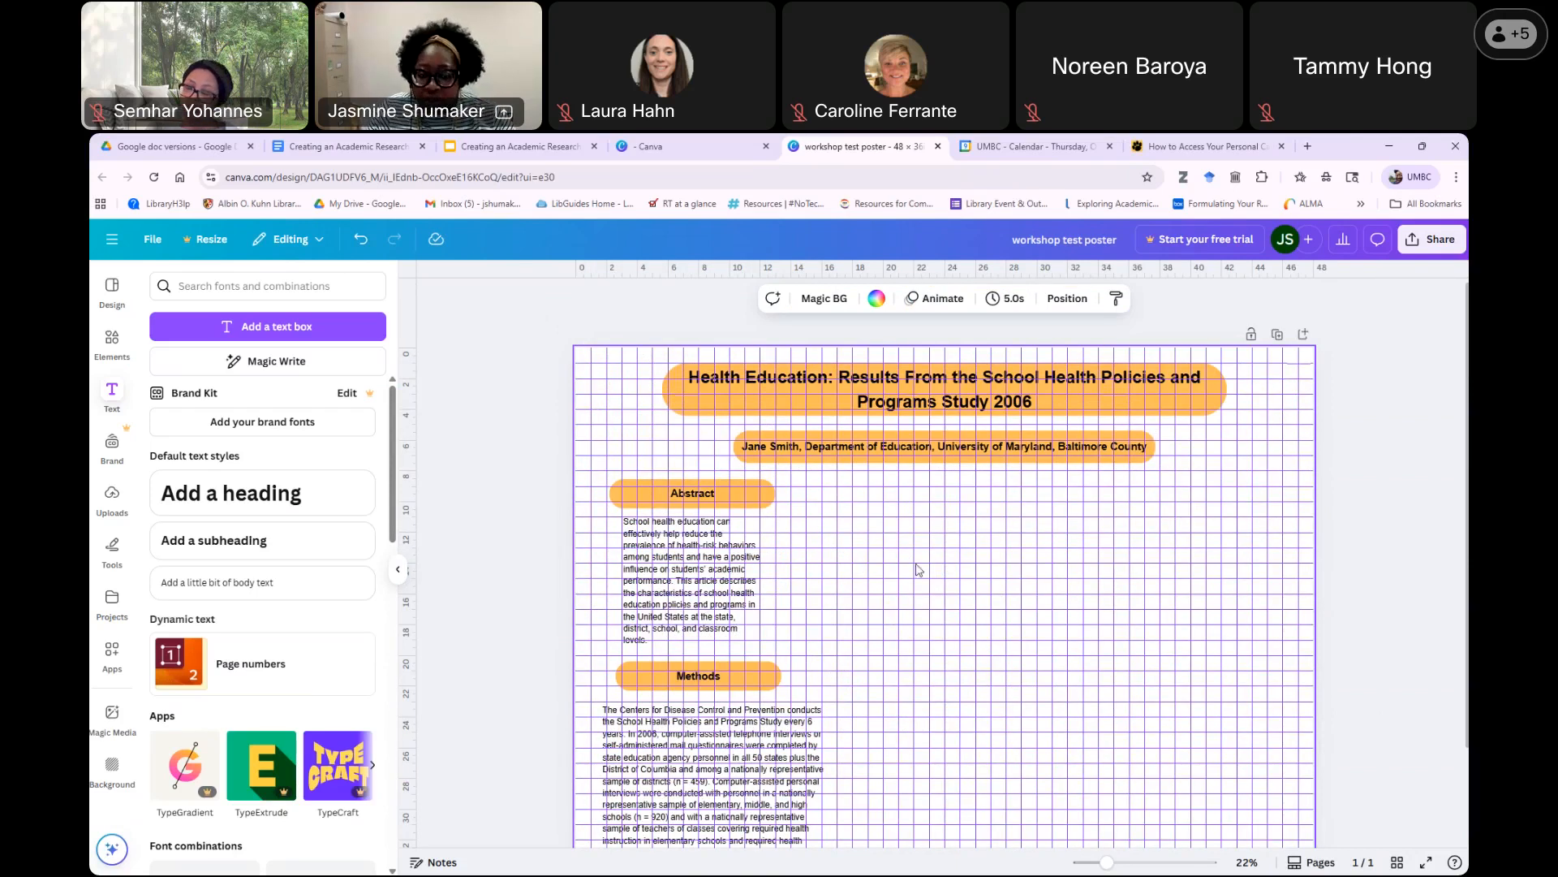
scroll(915, 575, "down", 1)
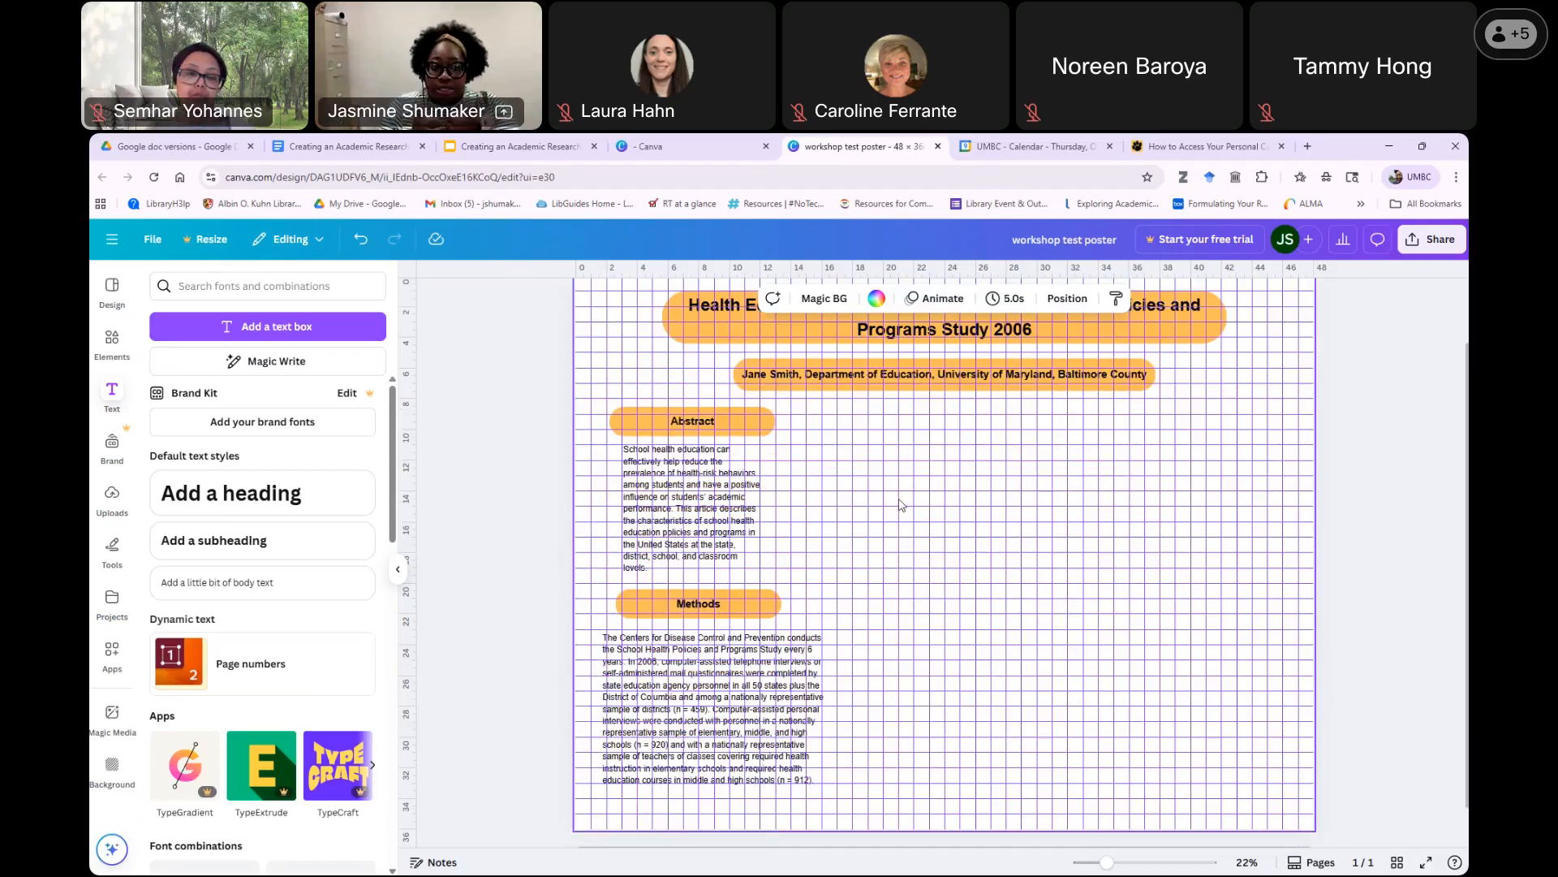
left_click(112, 496)
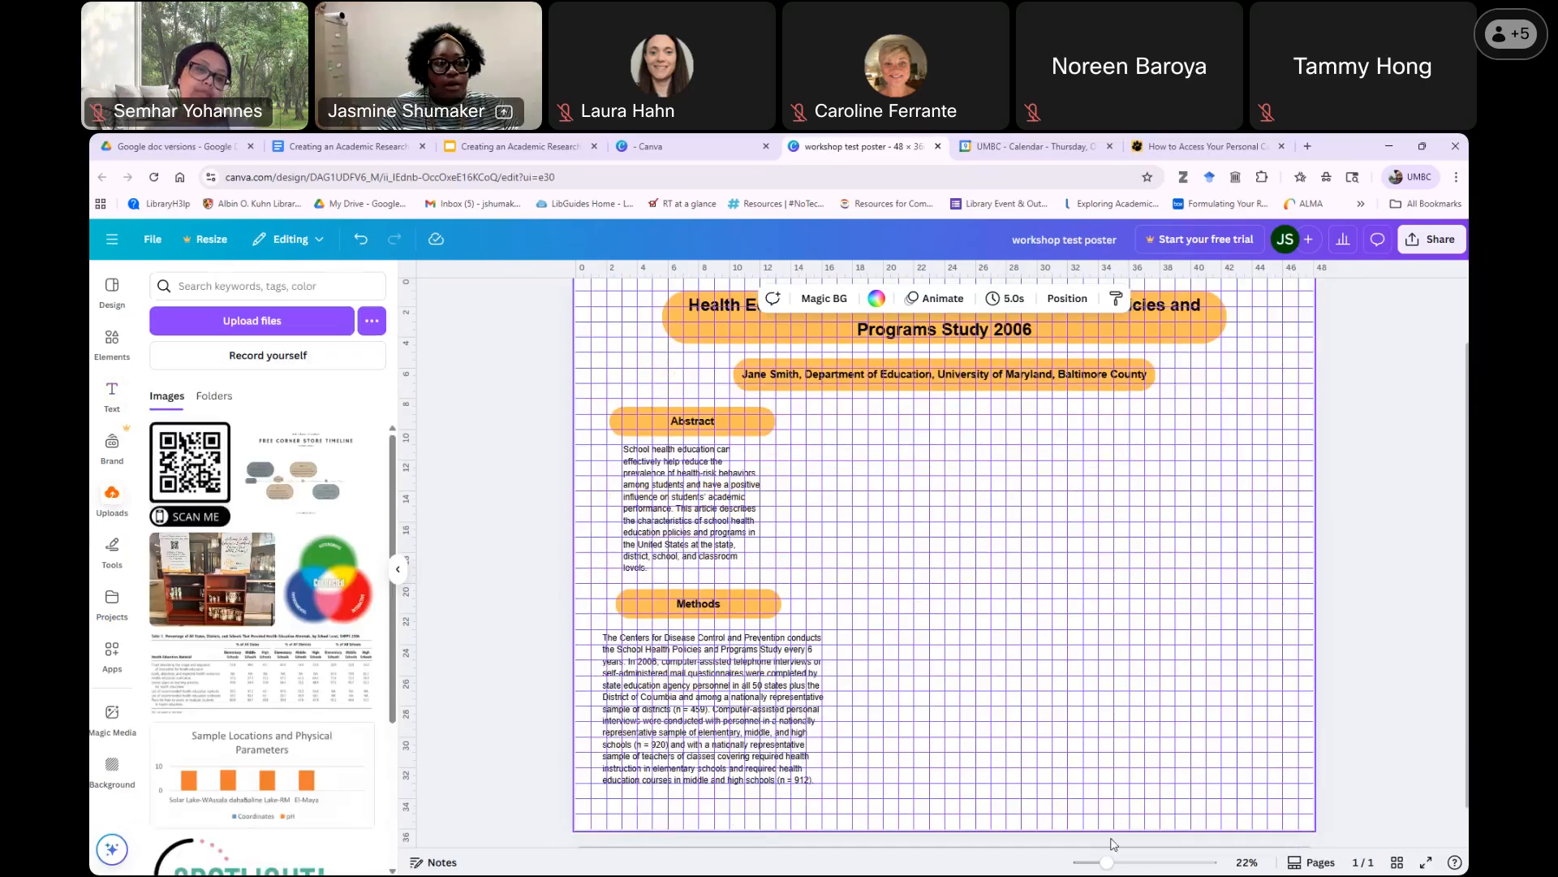